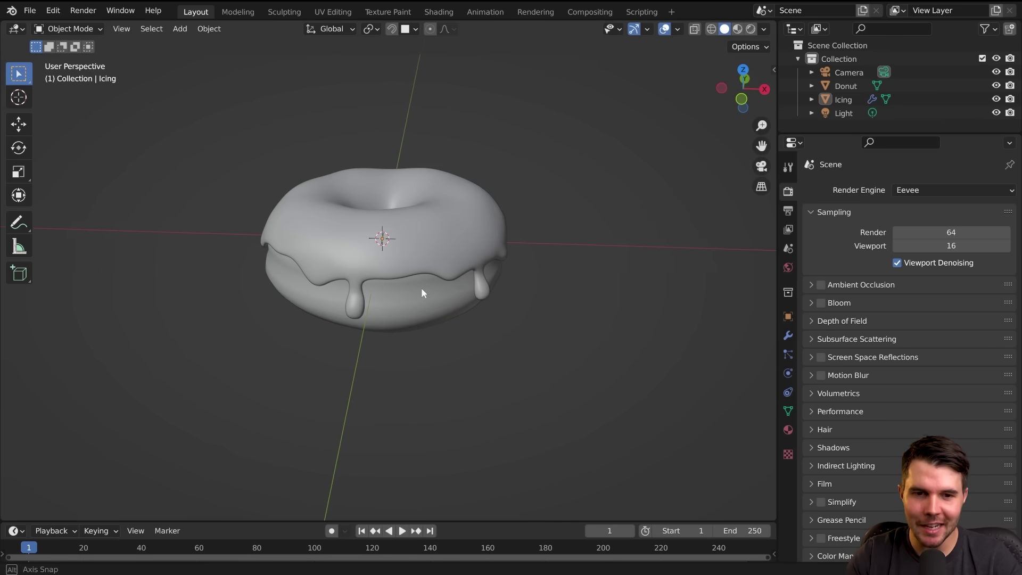
# Select the camera in the scene.
pyautogui.scroll(-6, 400, 308)
pyautogui.moveTo(403, 303); pyautogui.dragTo(446, 278, button='middle')
pyautogui.click(533, 244)
pyautogui.click(457, 176)
pyautogui.click(554, 242)
pyautogui.scroll(4, 557, 266)
pyautogui.scroll(6, 553, 280)
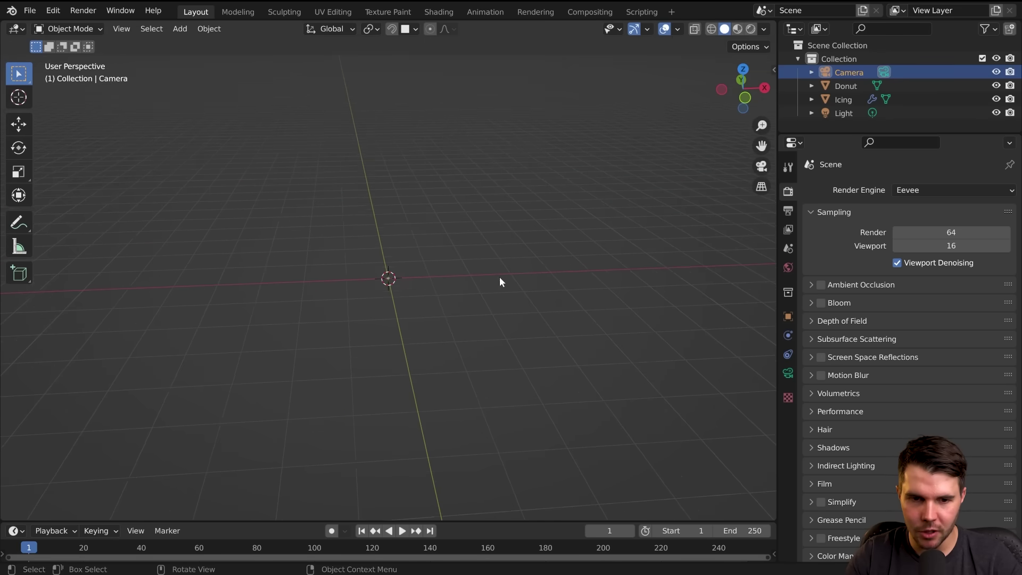
pyautogui.scroll(8, 448, 287)
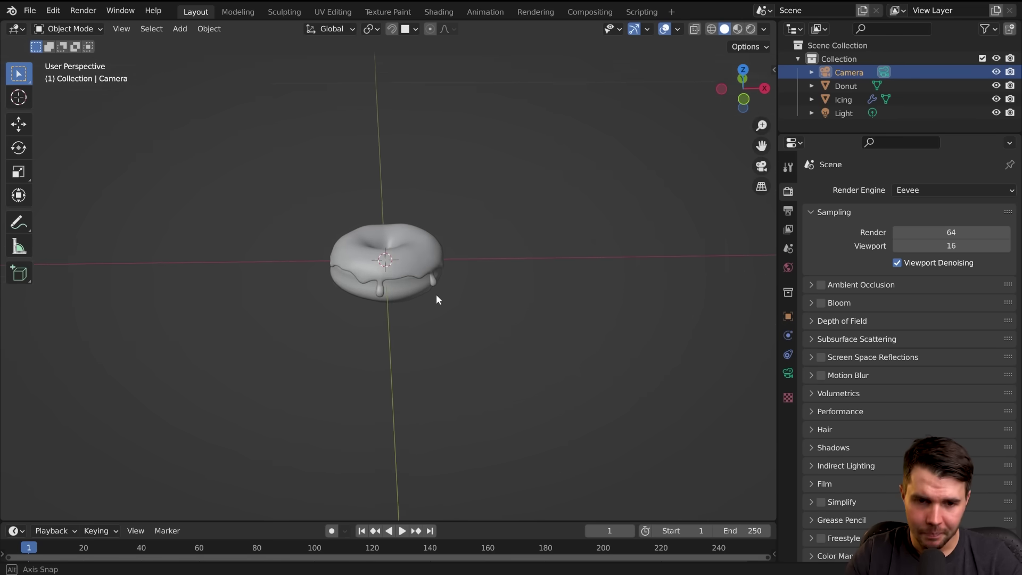
pyautogui.scroll(-12, 437, 298)
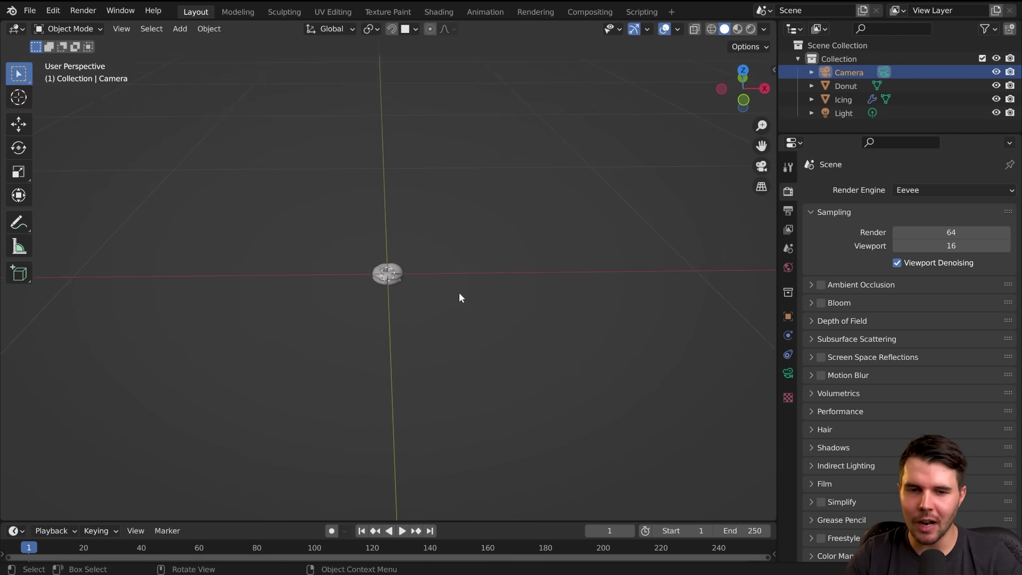
pyautogui.press('g')
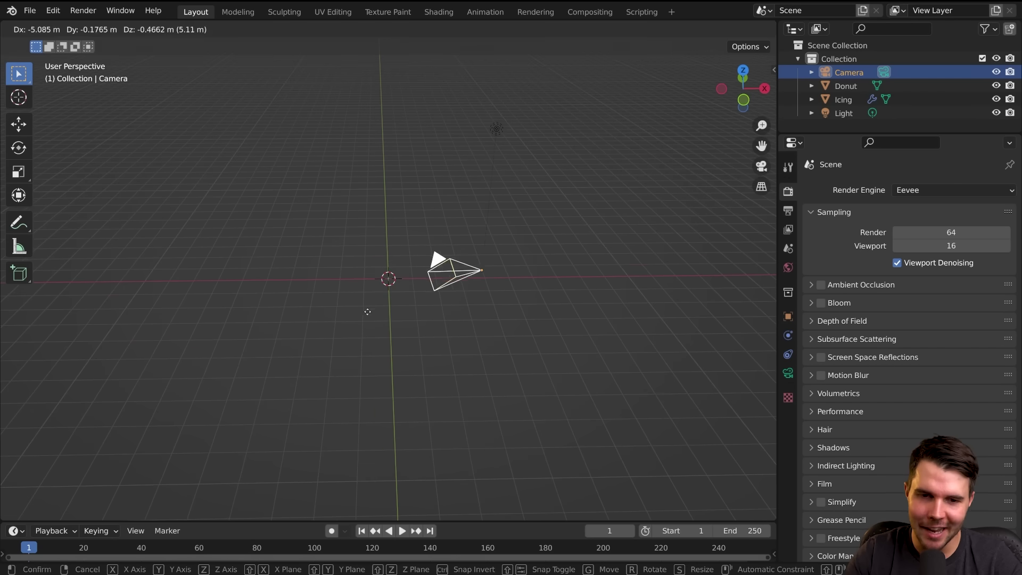
pyautogui.rightClick(421, 301)
pyautogui.scroll(10, 413, 303)
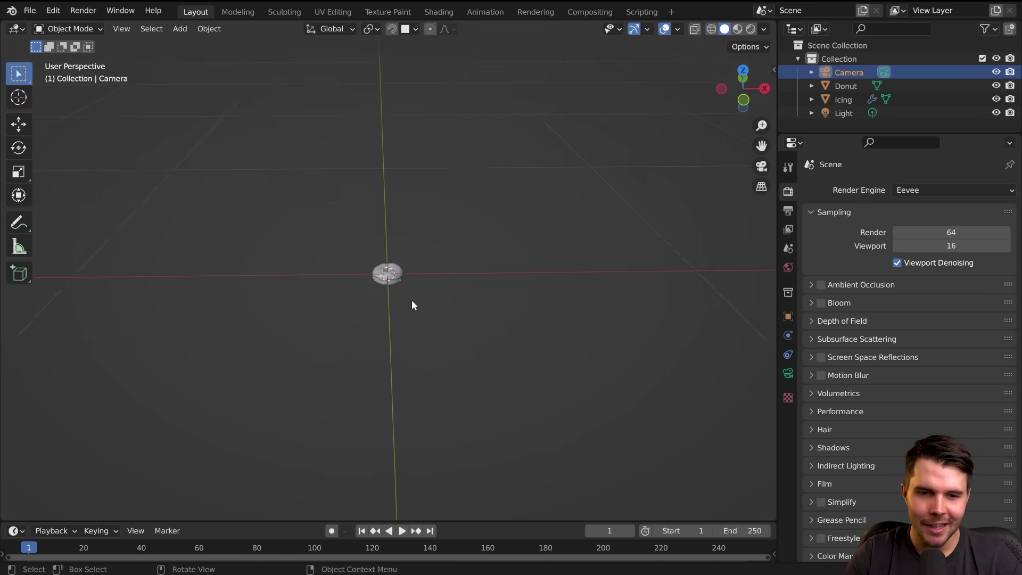
# Start the Shortcut VUr display and align the camera to the current view of the donut.
pyautogui.scroll(3, 401, 280)
pyautogui.moveTo(401, 280); pyautogui.dragTo(395, 281, button='middle')
pyautogui.press('n')
pyautogui.click(698, 83)
pyautogui.press('n')
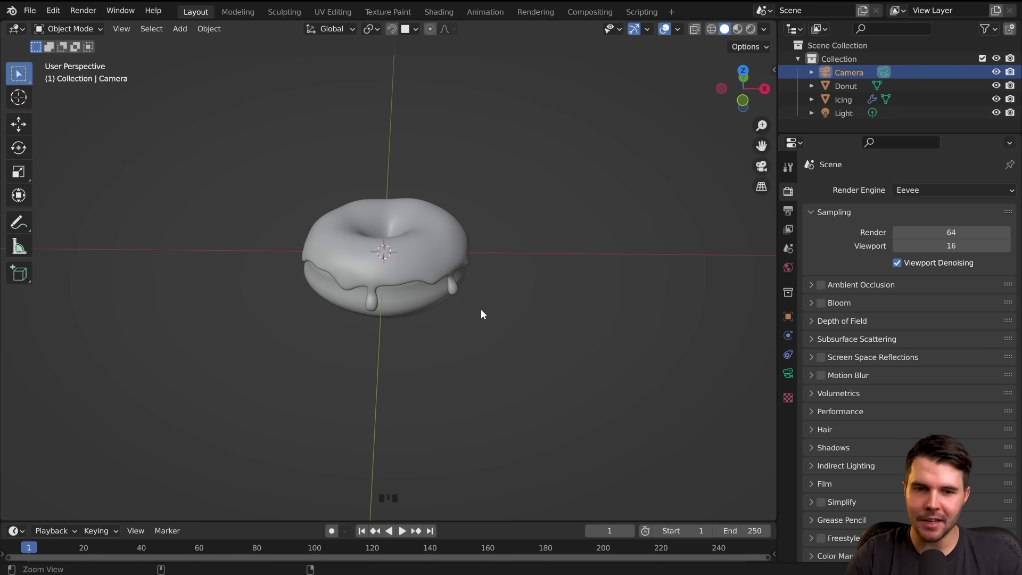
pyautogui.press('ctrl+alt+KP_0')
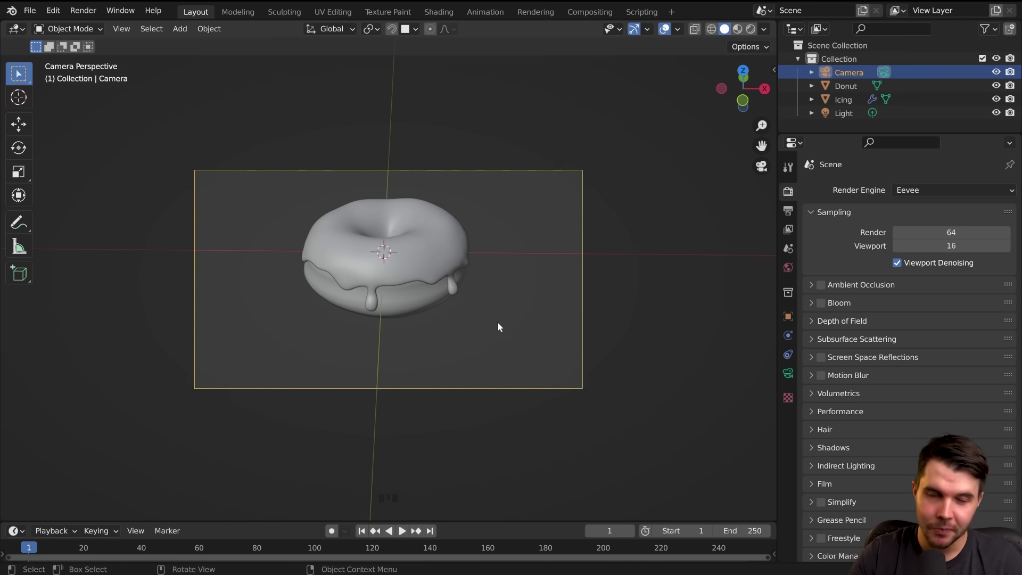
# Widen the sidebar and enable the Camera to View lock.
pyautogui.press('n')
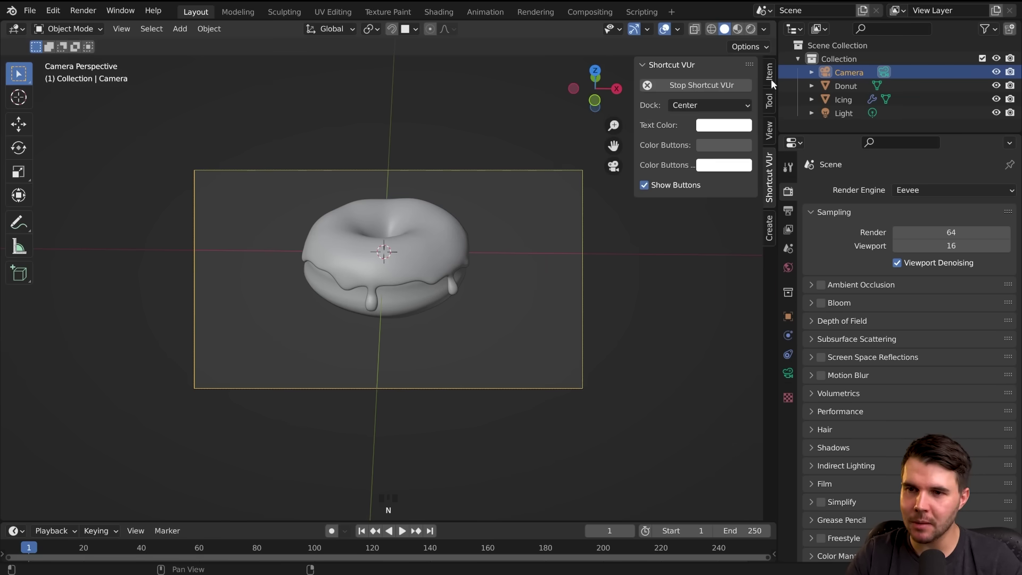
pyautogui.click(769, 129)
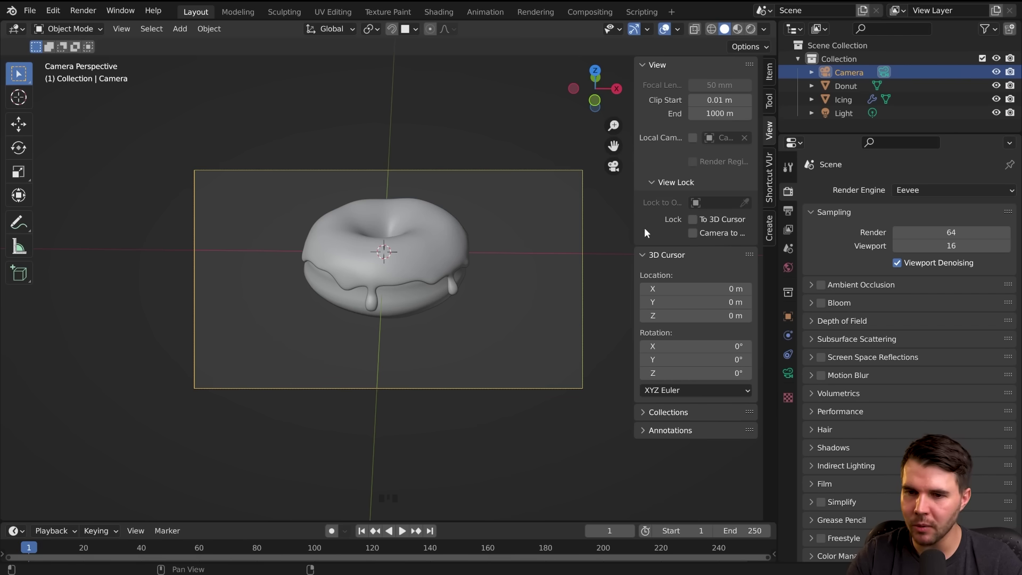
pyautogui.moveTo(634, 219); pyautogui.dragTo(581, 220)
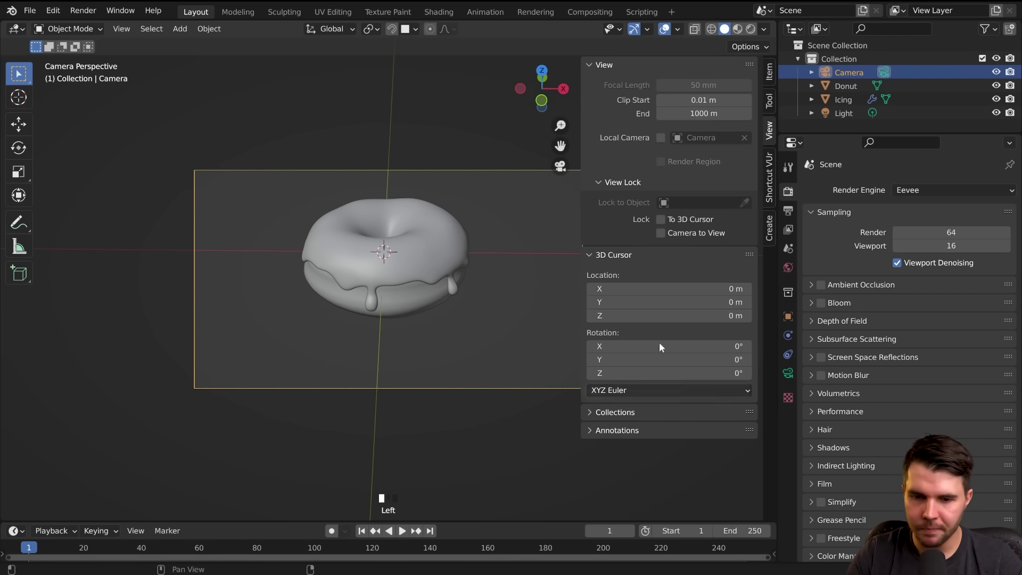
pyautogui.press('n')
pyautogui.press('n')
pyautogui.press('n')
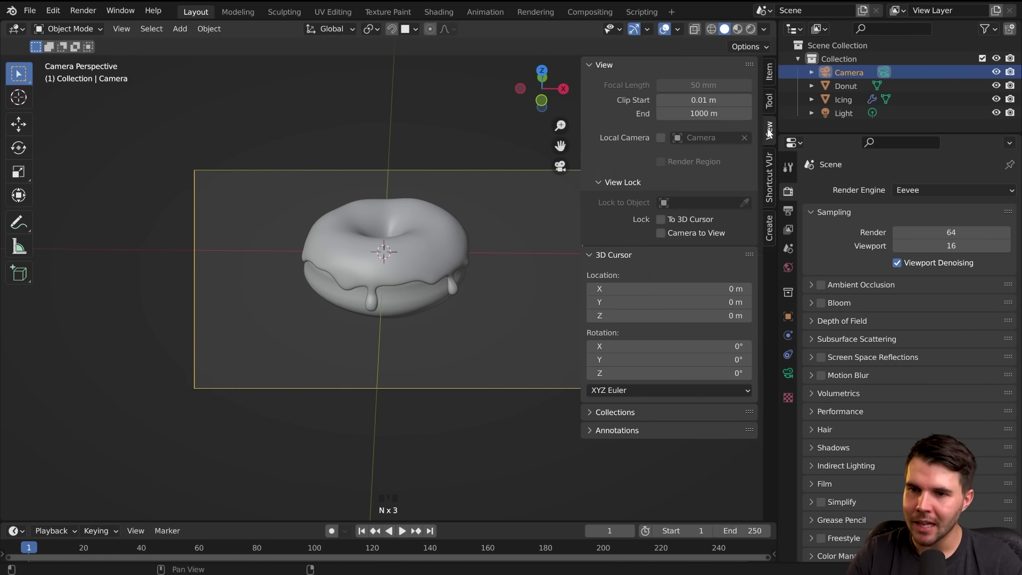
pyautogui.click(662, 234)
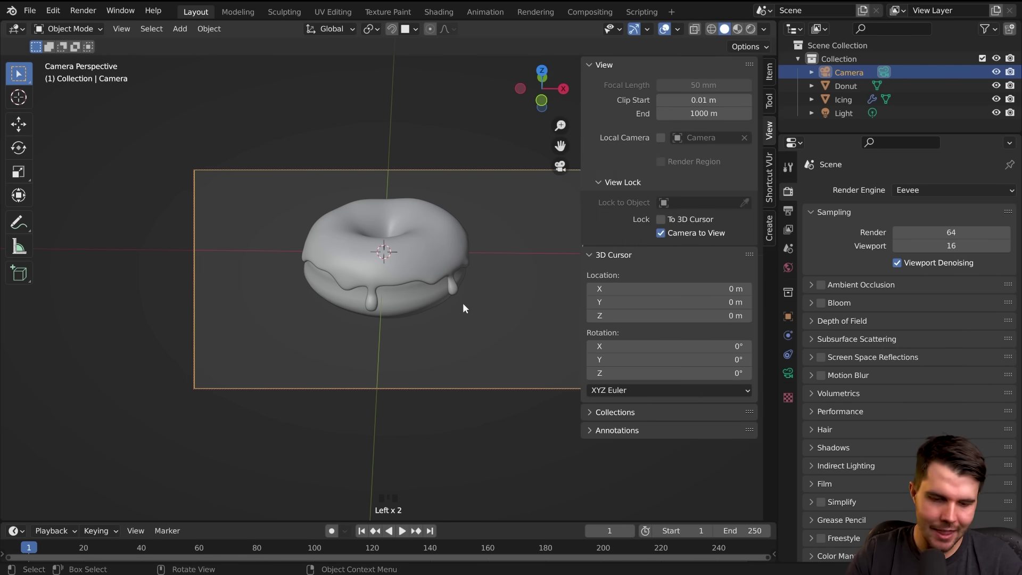
# Change the locked camera's angle on the donut and turn Camera to View off.
pyautogui.press('n')
pyautogui.moveTo(479, 301); pyautogui.dragTo(514, 275, button='middle')
pyautogui.press('n')
pyautogui.click(662, 233)
pyautogui.press('n')
# Return to looking through the camera and enable Camera to View again.
pyautogui.moveTo(569, 250); pyautogui.dragTo(344, 264, button='middle')
pyautogui.scroll(-2, 344, 264)
pyautogui.scroll(-3, 344, 265)
pyautogui.moveTo(260, 215); pyautogui.dragTo(370, 218, button='middle')
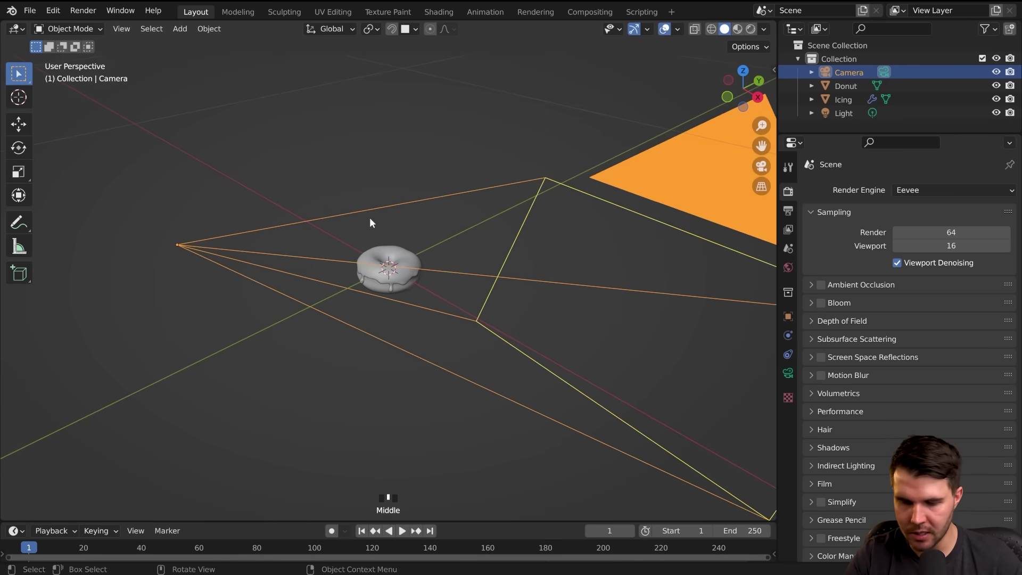
pyautogui.press('KP_0')
pyautogui.press('n')
pyautogui.click(660, 232)
pyautogui.press('n')
# Orbit and pan the locked camera to reframe the donut inside the camera frame.
pyautogui.moveTo(576, 231); pyautogui.dragTo(539, 240, button='middle')
pyautogui.keyDown('shift'); pyautogui.moveTo(539, 241); pyautogui.dragTo(550, 232, button='middle'); pyautogui.keyUp('shift')
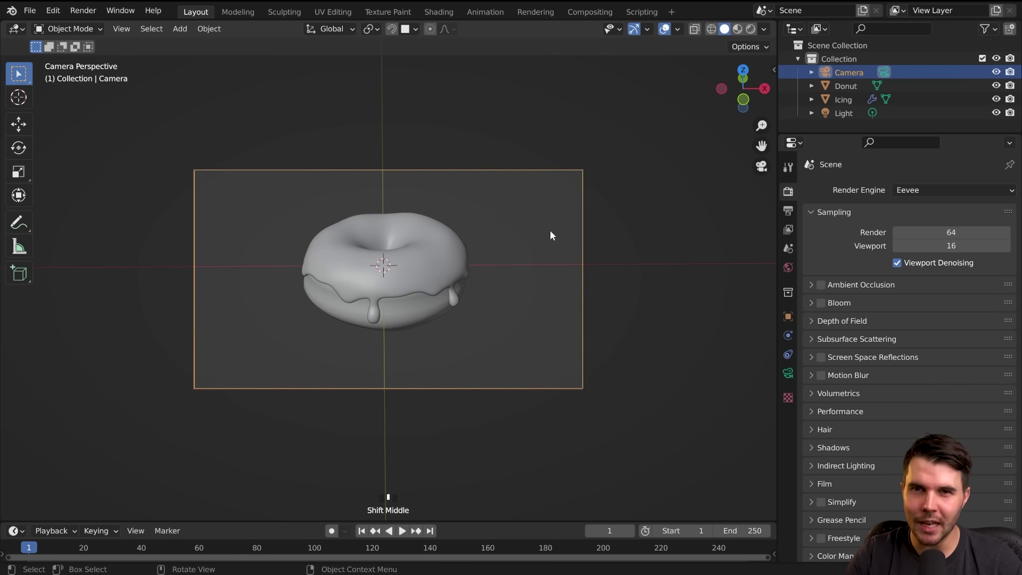
pyautogui.press('n')
pyautogui.press('n')
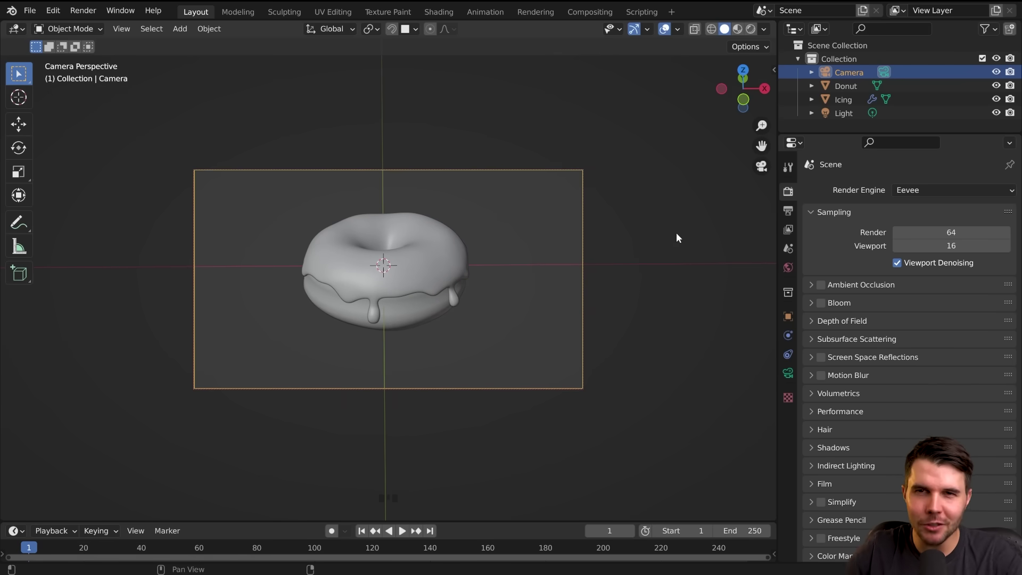
pyautogui.press('n')
pyautogui.press('n')
pyautogui.moveTo(516, 297); pyautogui.dragTo(547, 286, button='middle')
# Disable the Camera to View lock and render the image from the camera.
pyautogui.press('n')
pyautogui.click(663, 232)
pyautogui.press('n')
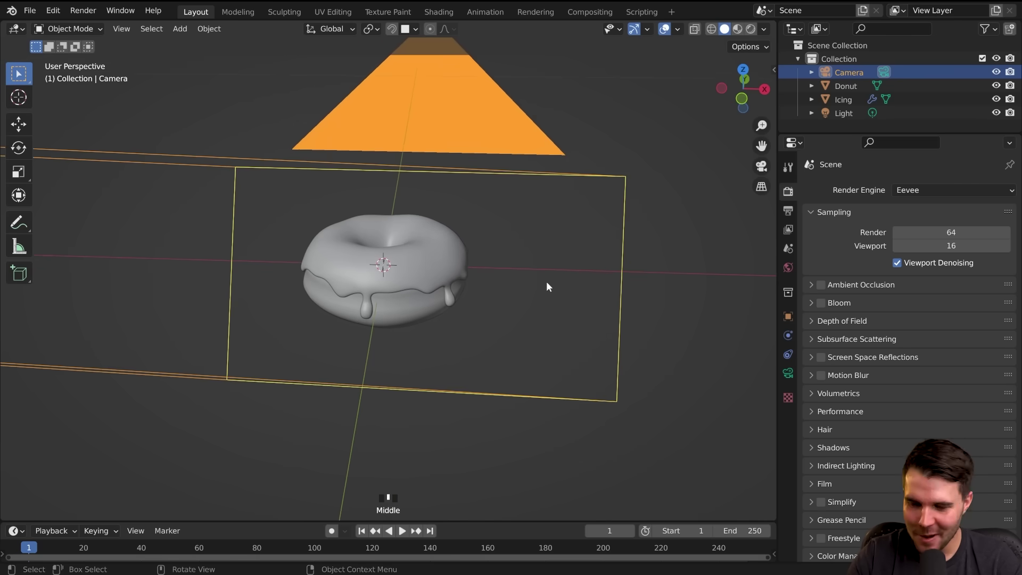
pyautogui.press('KP_0')
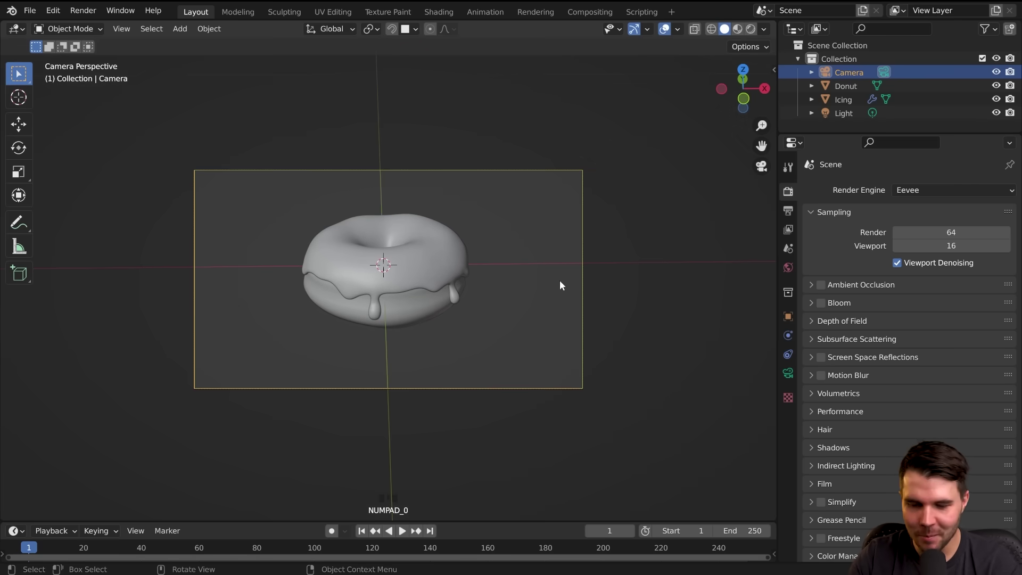
pyautogui.press('F12')
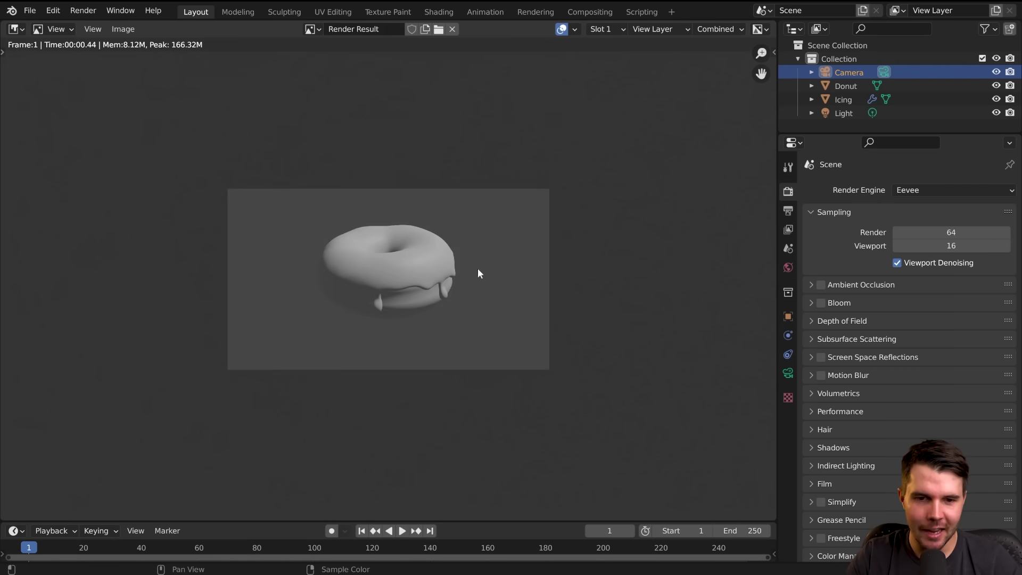
# Close the render, select the light and clear its location so it sits at the world origin.
pyautogui.click(851, 112)
pyautogui.press('Escape')
pyautogui.scroll(-4, 499, 272)
pyautogui.moveTo(499, 272); pyautogui.dragTo(536, 276, button='middle')
pyautogui.scroll(-20, 492, 279)
pyautogui.scroll(6, 513, 298)
pyautogui.scroll(-2, 536, 275)
pyautogui.scroll(-3, 535, 276)
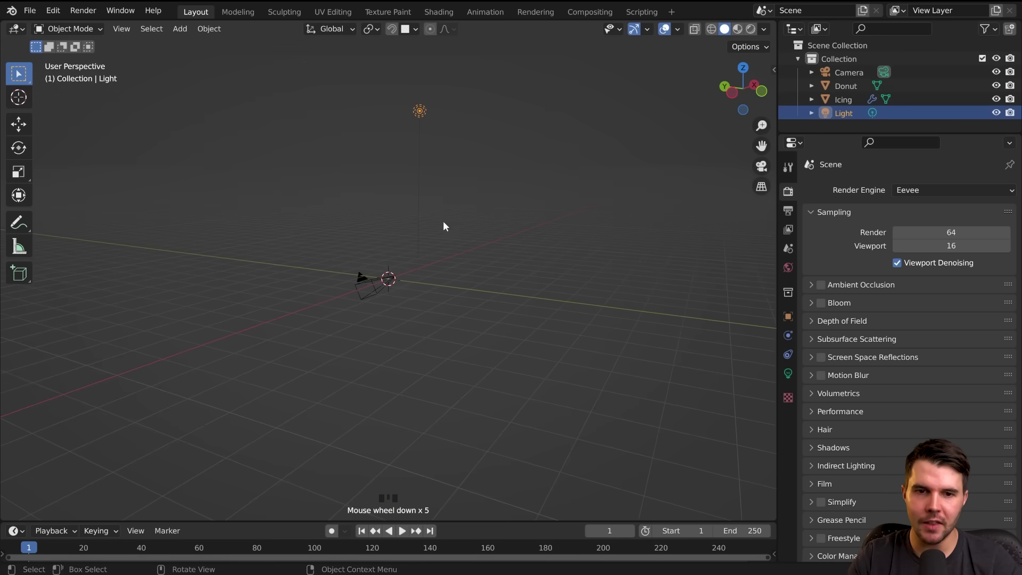
pyautogui.moveTo(430, 114); pyautogui.dragTo(406, 202, button='middle')
pyautogui.scroll(5, 383, 279)
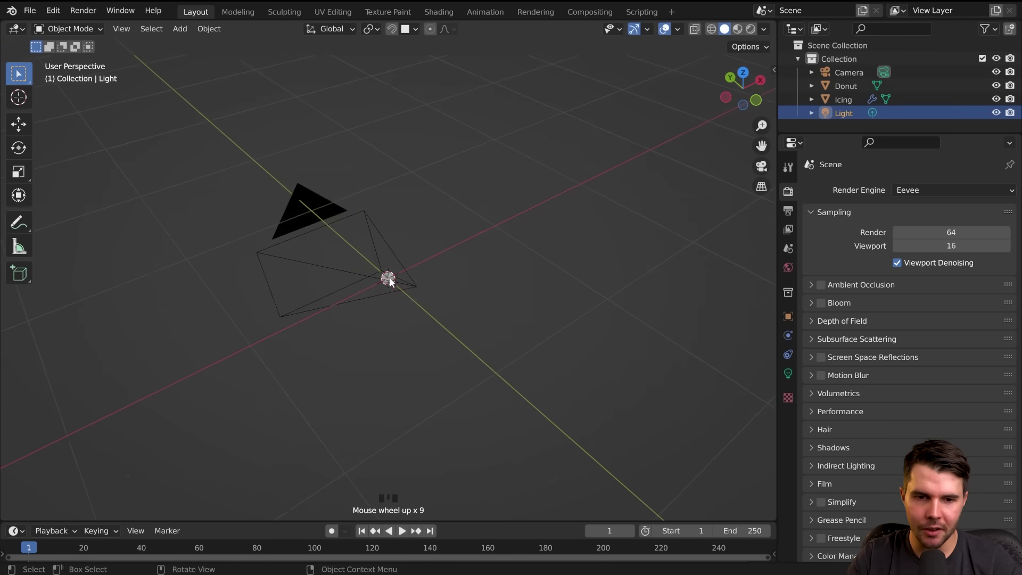
pyautogui.moveTo(388, 281); pyautogui.dragTo(449, 258, button='middle')
pyautogui.hotkey('alt', 'g')
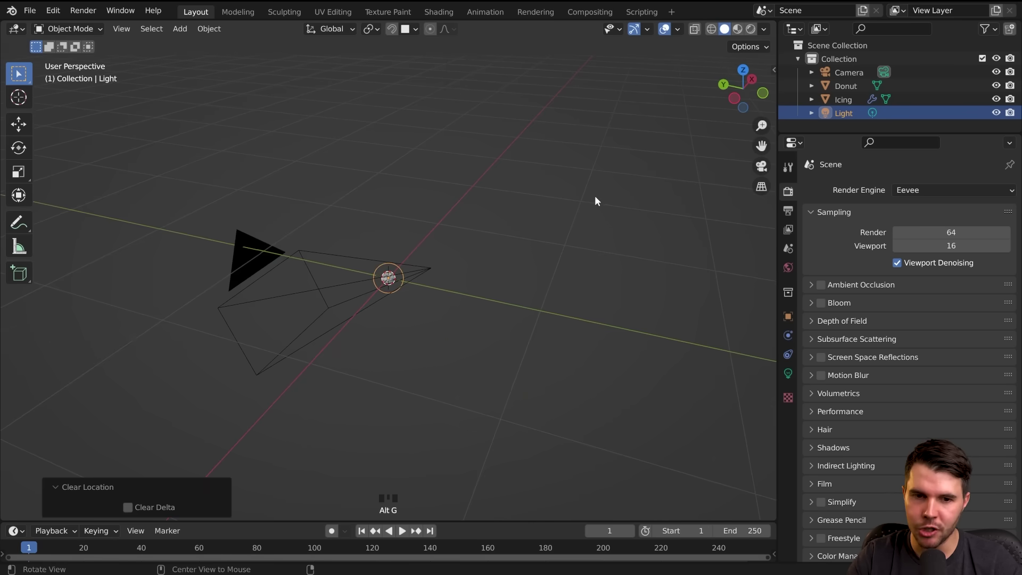
# Move the light above and left of the donut, finishing with a shift of about -0.11 m X, 0.03 m Y and 0.2 m Z.
pyautogui.moveTo(544, 238); pyautogui.dragTo(407, 224, button='middle')
pyautogui.scroll(5, 407, 224)
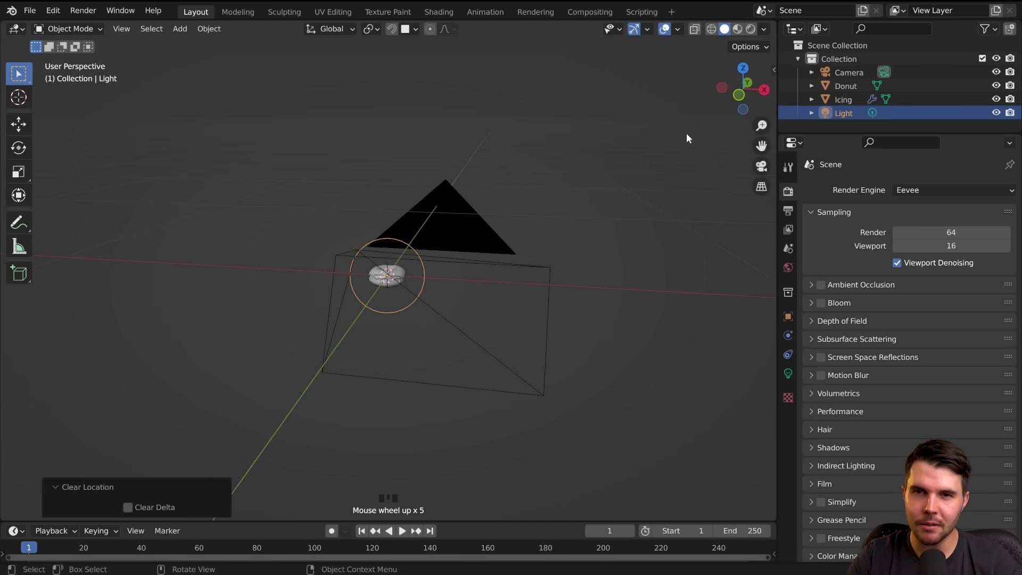
pyautogui.scroll(2, 412, 269)
pyautogui.moveTo(467, 286); pyautogui.dragTo(500, 296, button='middle')
pyautogui.scroll(-1, 500, 298)
pyautogui.scroll(-12, 500, 294)
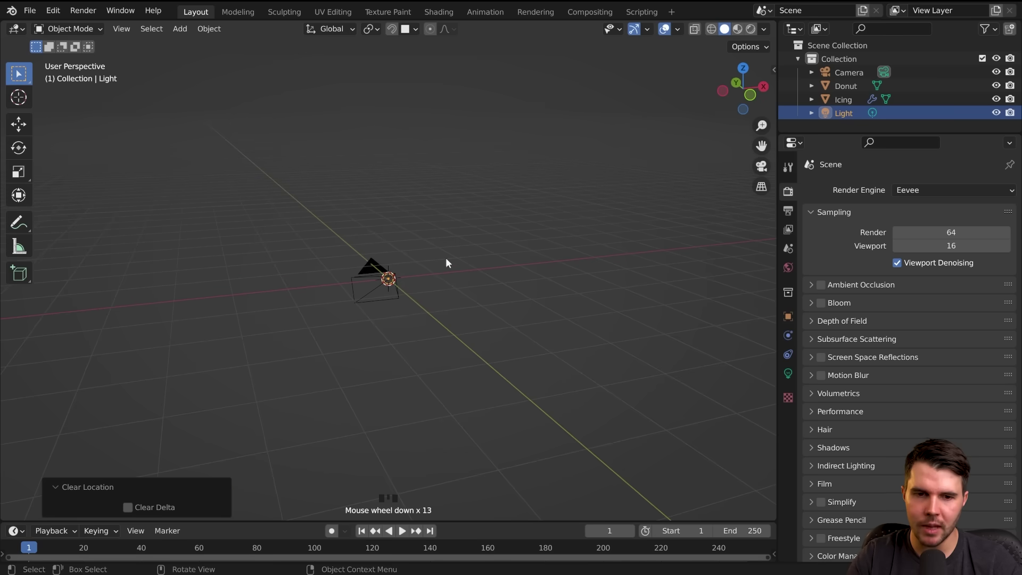
pyautogui.scroll(12, 420, 321)
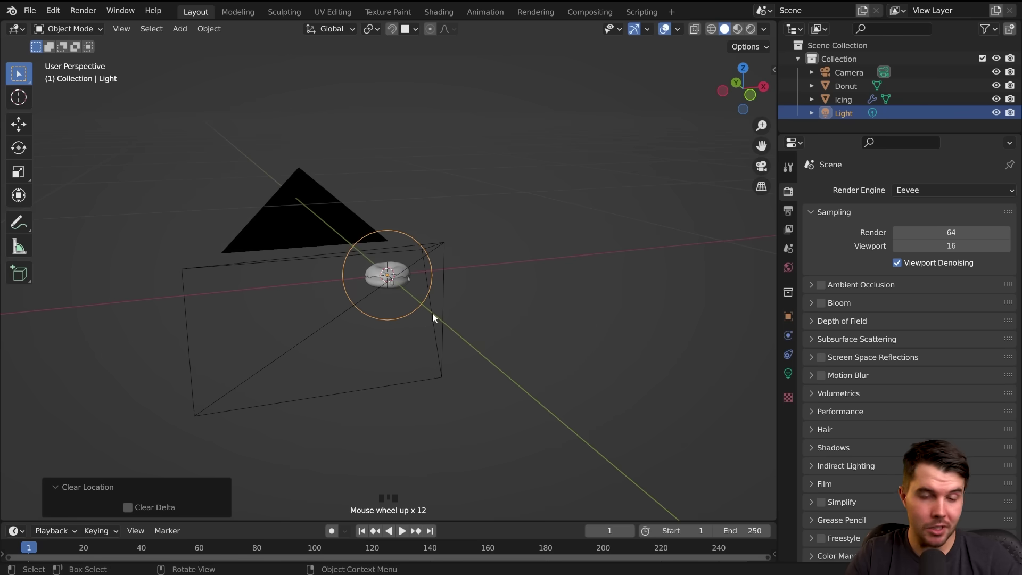
pyautogui.moveTo(434, 316); pyautogui.dragTo(400, 327, button='middle')
pyautogui.press('g')
pyautogui.click(167, 102)
pyautogui.scroll(-4, 407, 282)
pyautogui.moveTo(407, 282); pyautogui.dragTo(440, 334, button='middle')
pyautogui.press('g')
pyautogui.click(405, 244)
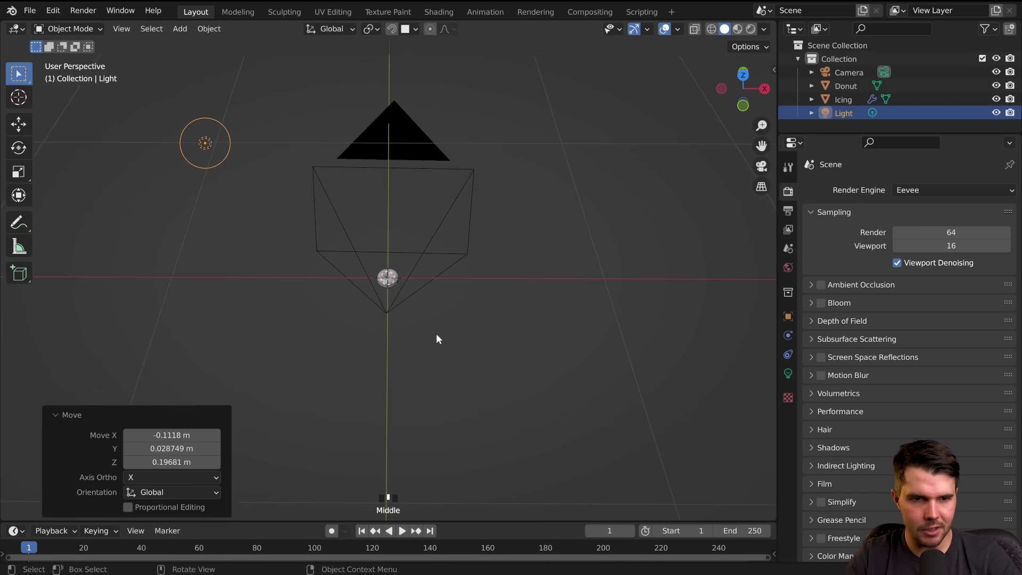
# Select the donut and icing together and raise them along the Z axis towards floor level.
pyautogui.moveTo(438, 298); pyautogui.dragTo(372, 286, button='middle')
pyautogui.scroll(2, 319, 206)
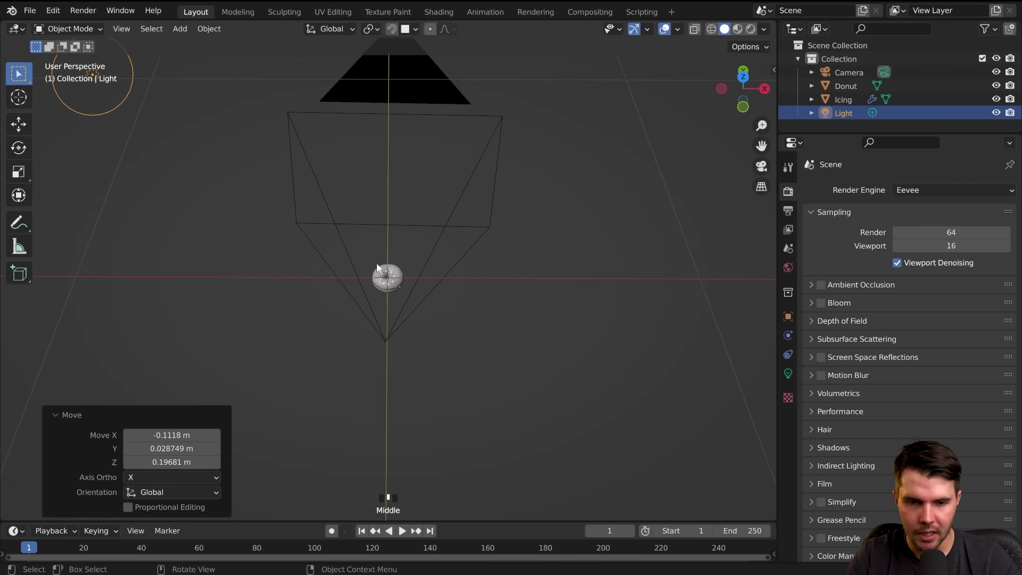
pyautogui.press('KP_0')
pyautogui.scroll(5, 411, 275)
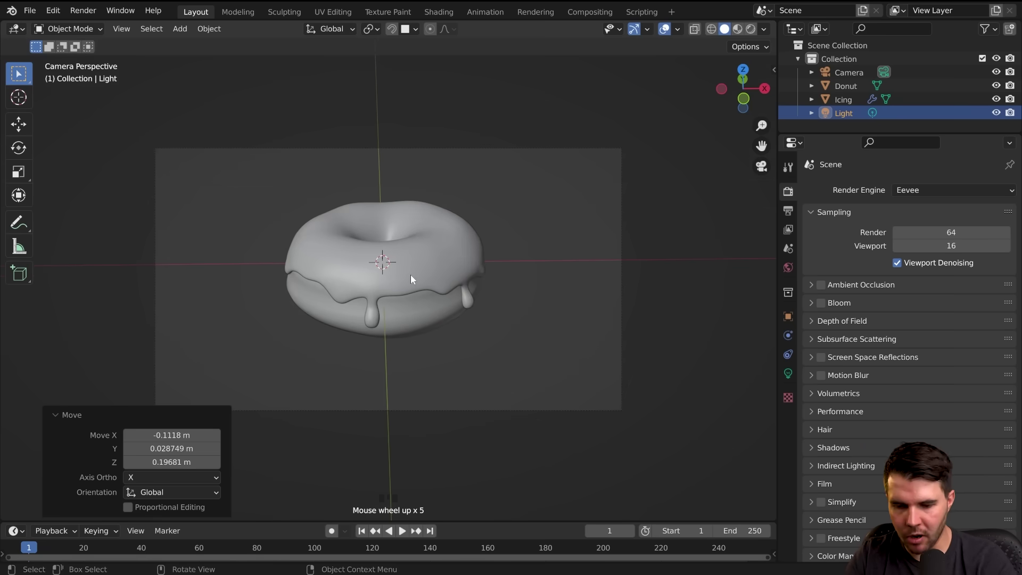
pyautogui.click(412, 304)
pyautogui.keyDown('shift'); pyautogui.click(471, 289); pyautogui.keyUp('shift')
pyautogui.scroll(4, 494, 290)
pyautogui.moveTo(471, 288); pyautogui.dragTo(499, 279, button='middle')
pyautogui.press('g')
pyautogui.press('z')
pyautogui.click(500, 215)
# Nudge the donut and icing about 0.0034 m further up along Z and return to the camera view.
pyautogui.moveTo(500, 216); pyautogui.dragTo(485, 206, button='middle')
pyautogui.press('g')
pyautogui.press('z')
pyautogui.click(484, 202)
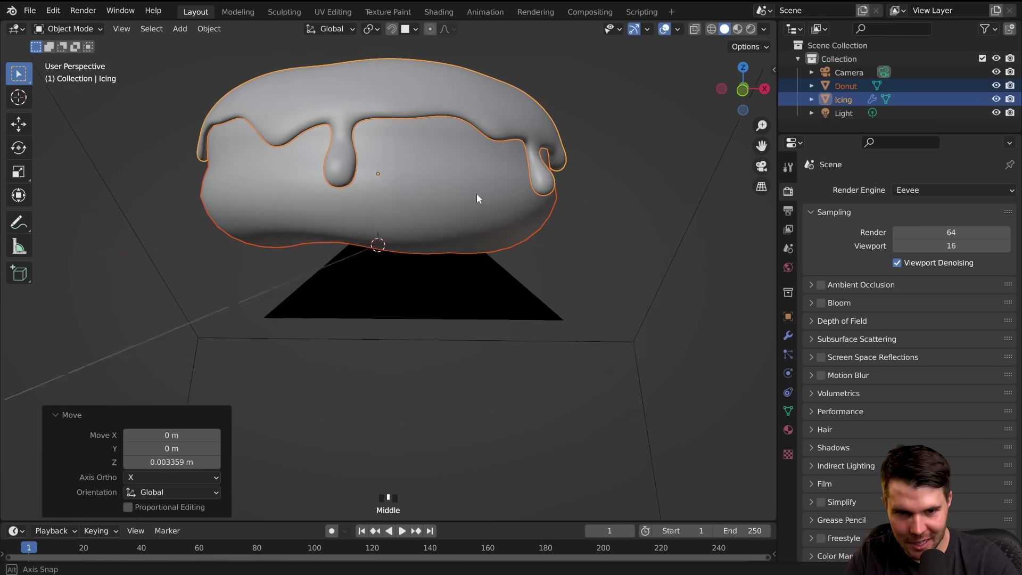
pyautogui.press('KP_0')
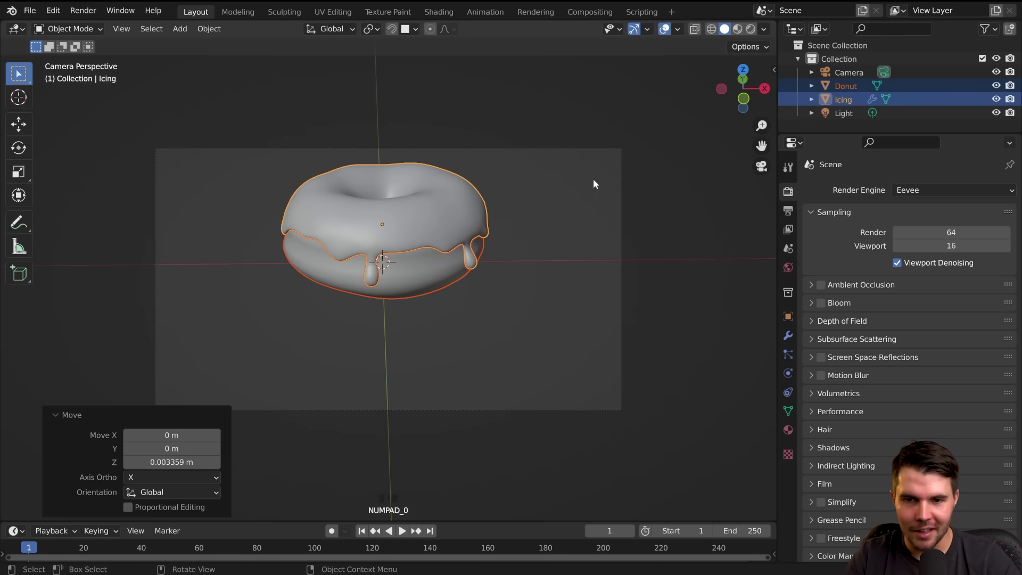
pyautogui.click(620, 186)
pyautogui.press('g')
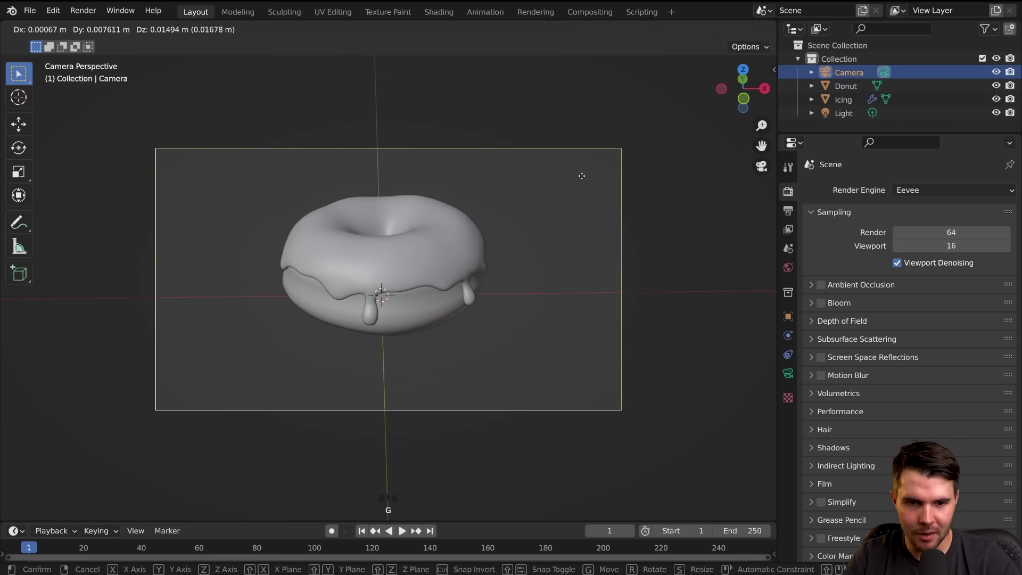
pyautogui.click(579, 167)
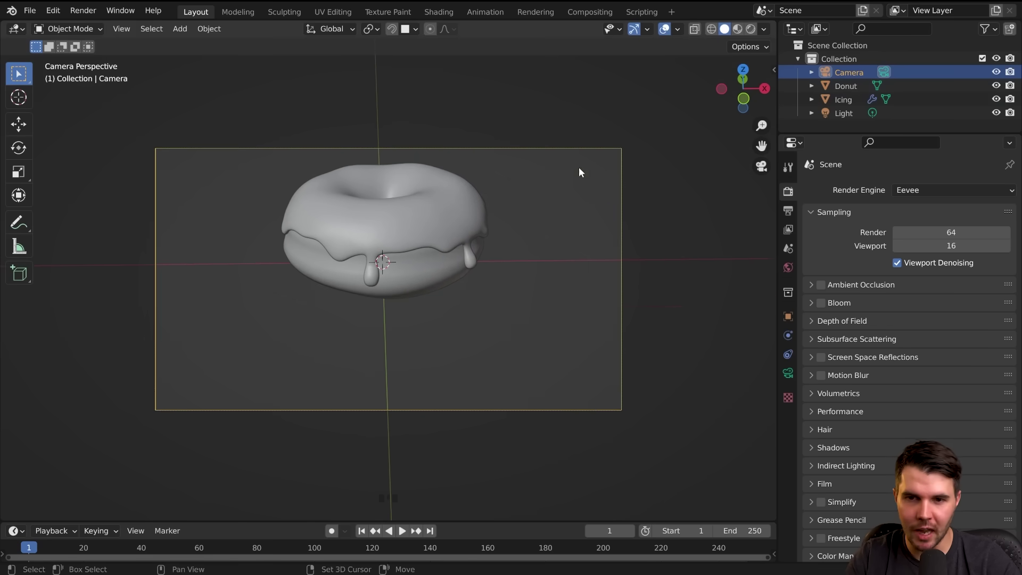
pyautogui.press('n')
pyautogui.press('n')
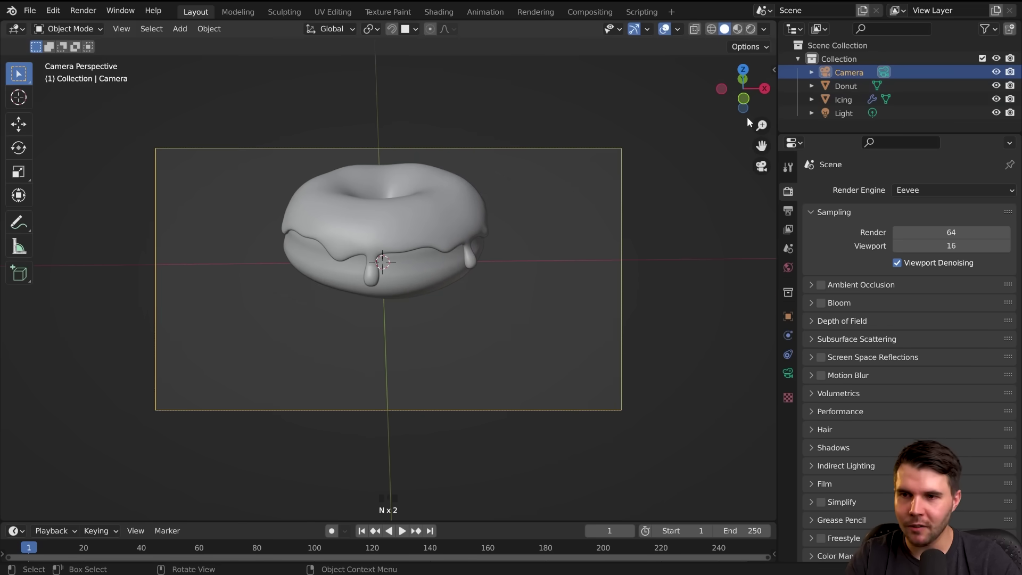
# Move the camera about 0.003 m in X and 0.02 m in Y of the view, and render the image again.
pyautogui.click(622, 215)
pyautogui.press('g')
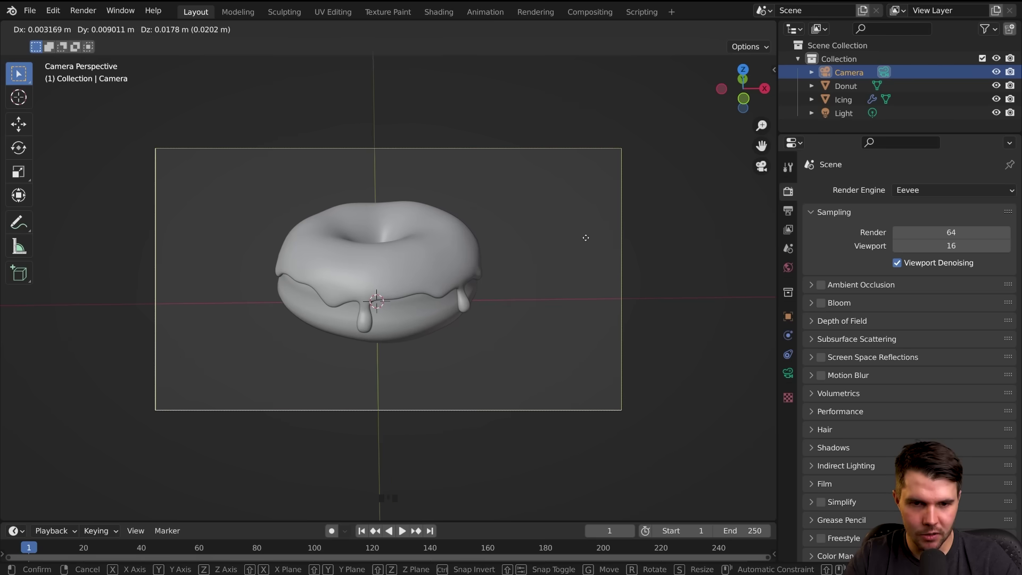
pyautogui.click(585, 237)
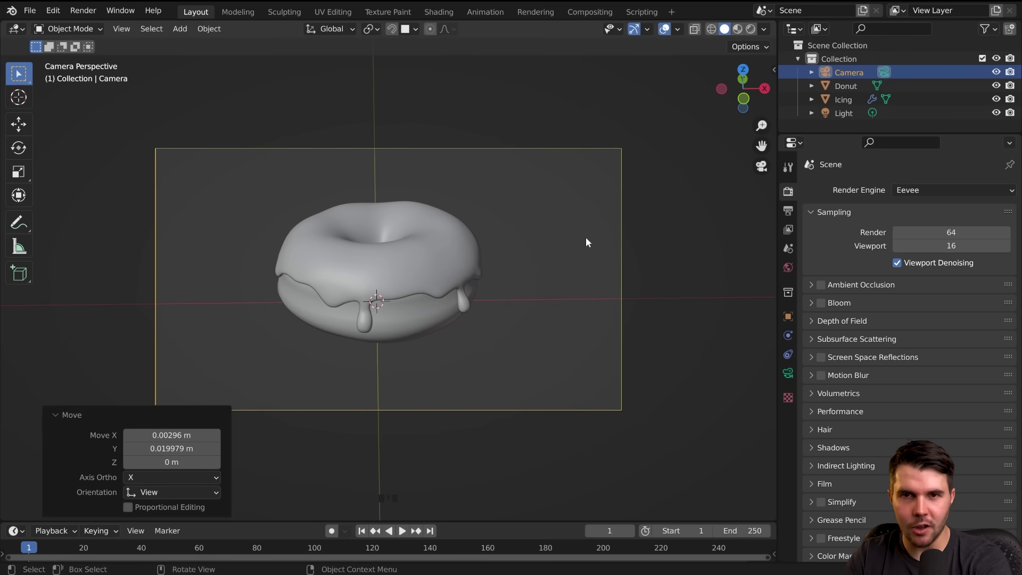
pyautogui.press('F12')
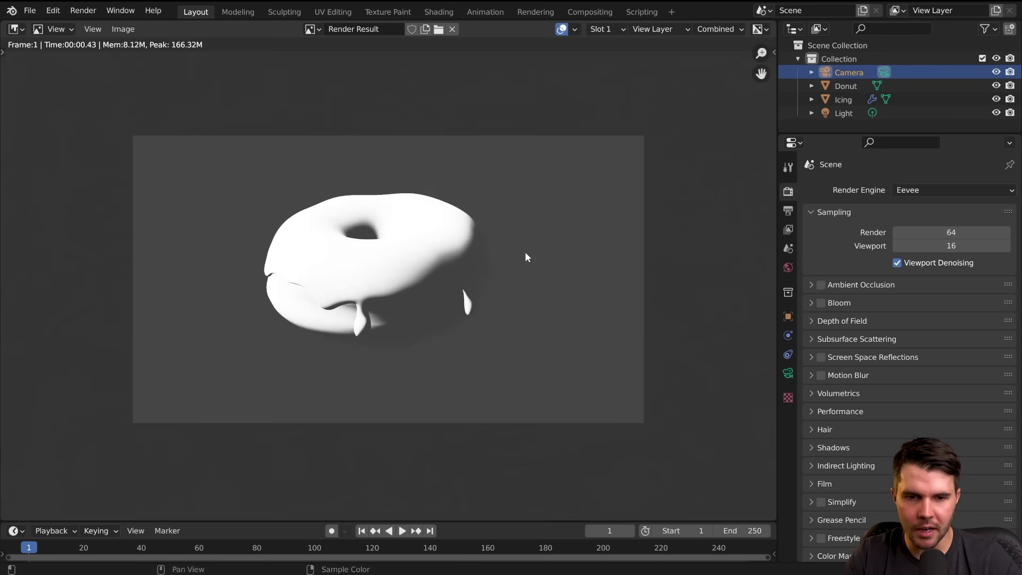
# Close the render and lower the point light's power to about 20.2 W.
pyautogui.press('Escape')
pyautogui.click(850, 114)
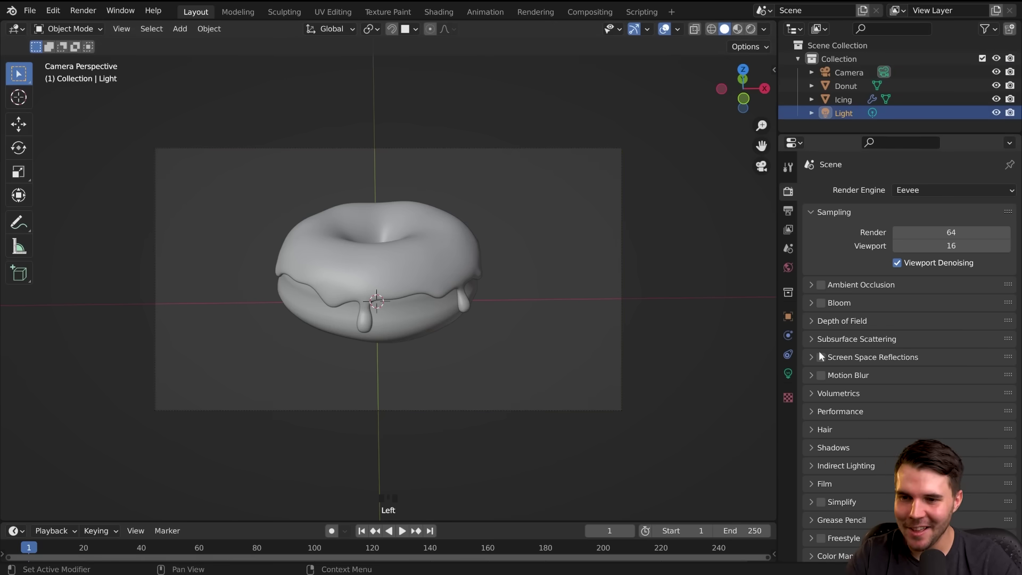
pyautogui.click(787, 372)
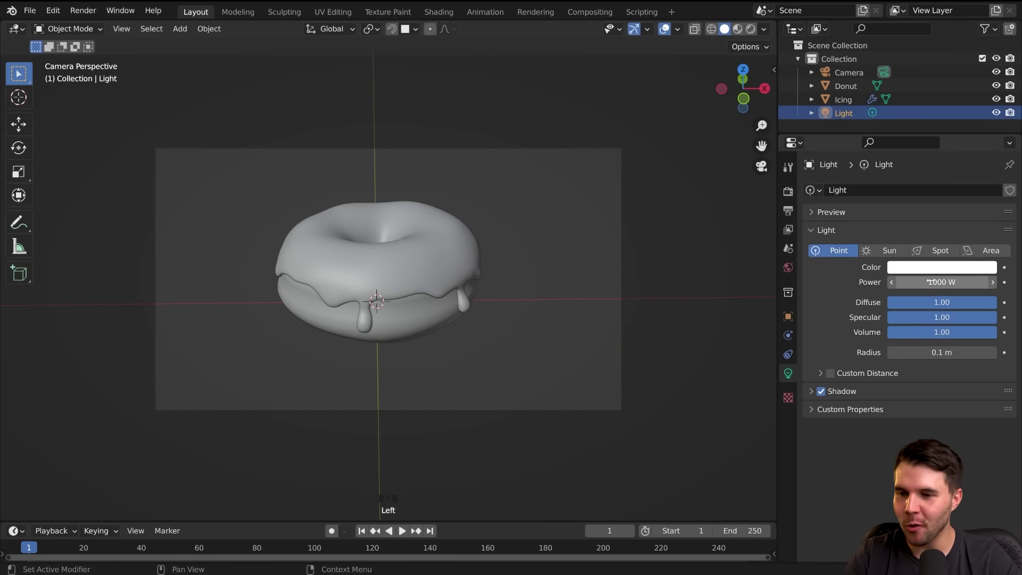
pyautogui.moveTo(942, 282); pyautogui.dragTo(932, 282)
pyautogui.moveTo(941, 282); pyautogui.dragTo(933, 282)
pyautogui.moveTo(942, 282); pyautogui.dragTo(929, 282)
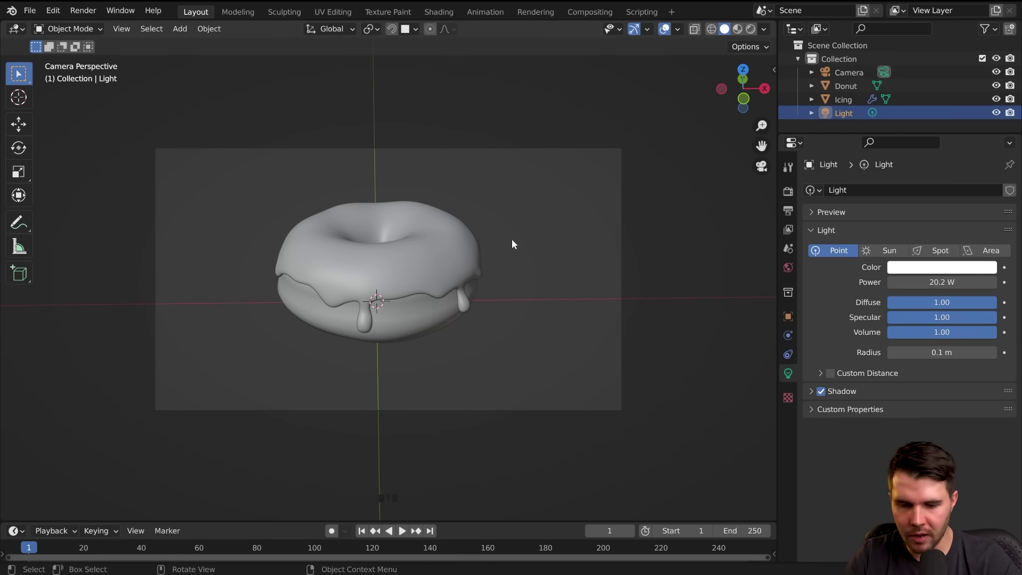
# Render the image with the reduced light power and examine the donut's shading up close.
pyautogui.press('F12')
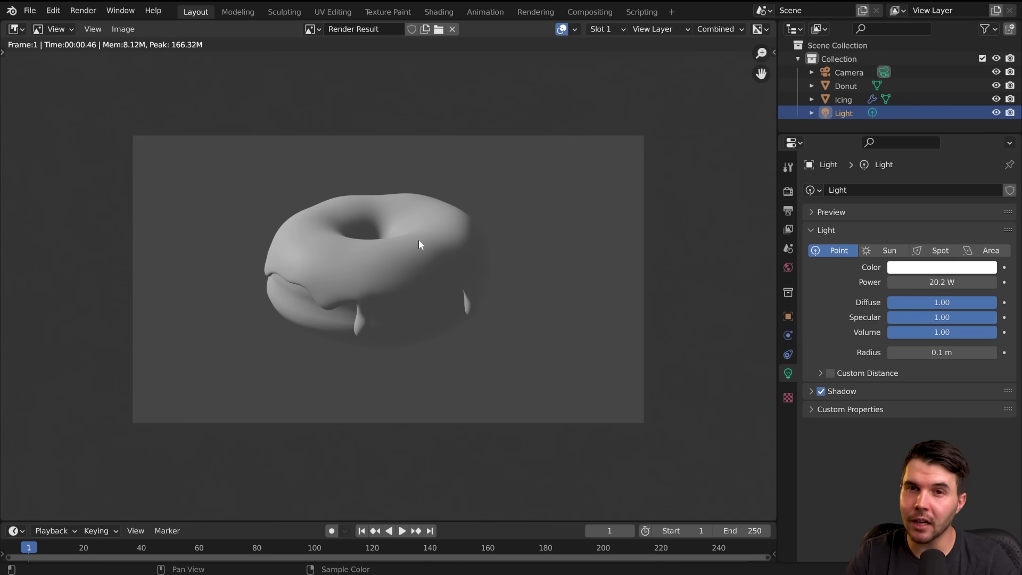
pyautogui.scroll(3, 373, 255)
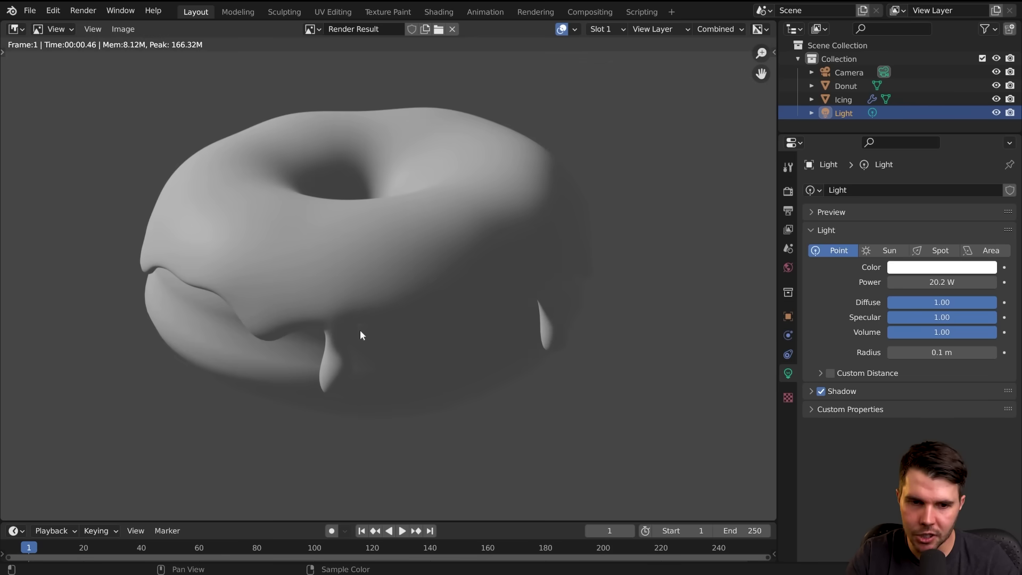
pyautogui.scroll(-4, 395, 285)
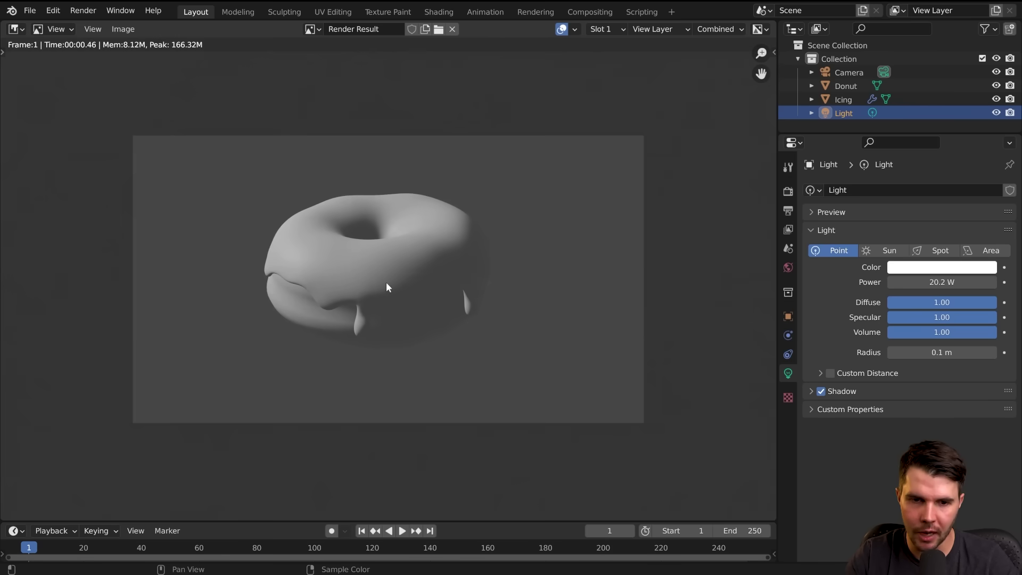
pyautogui.press('Escape')
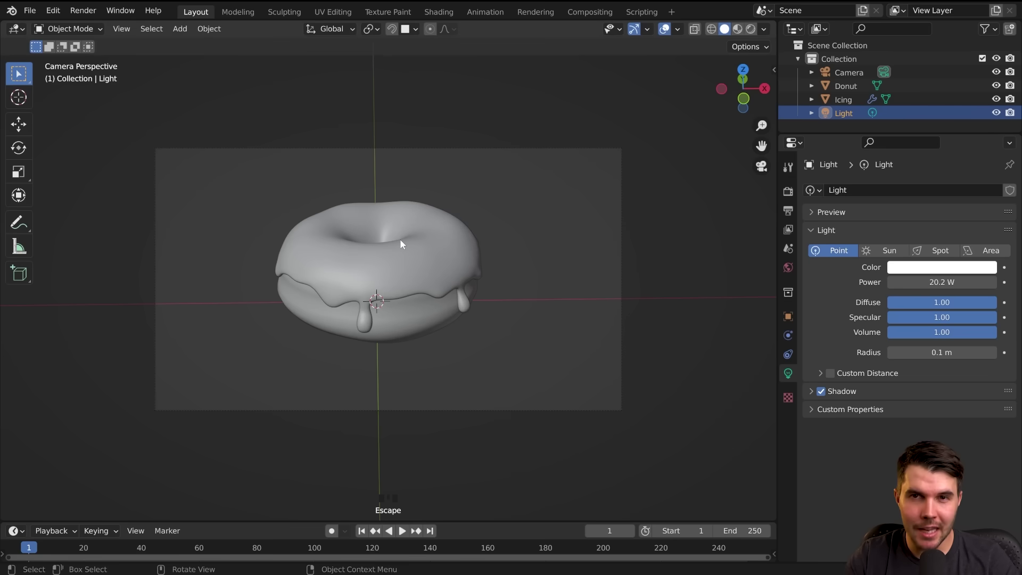
# Switch the viewport to Rendered shading, return to the camera view, and render the image once more.
pyautogui.moveTo(400, 241); pyautogui.dragTo(504, 239, button='middle')
pyautogui.scroll(-2, 502, 276)
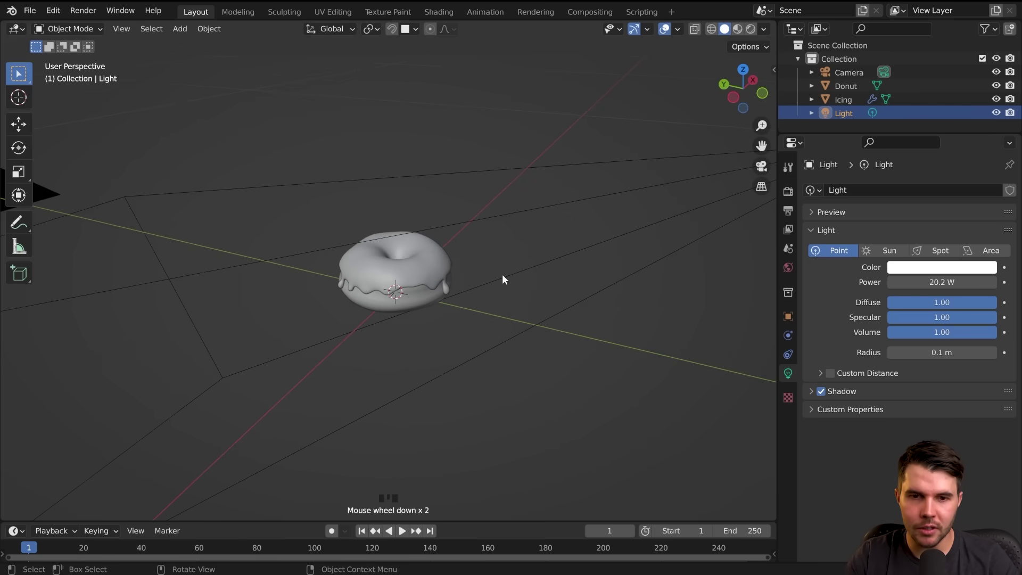
pyautogui.click(755, 27)
pyautogui.moveTo(608, 239); pyautogui.dragTo(292, 219, button='middle')
pyautogui.scroll(2, 408, 237)
pyautogui.moveTo(408, 237); pyautogui.dragTo(406, 303, button='middle')
pyautogui.press('KP_0')
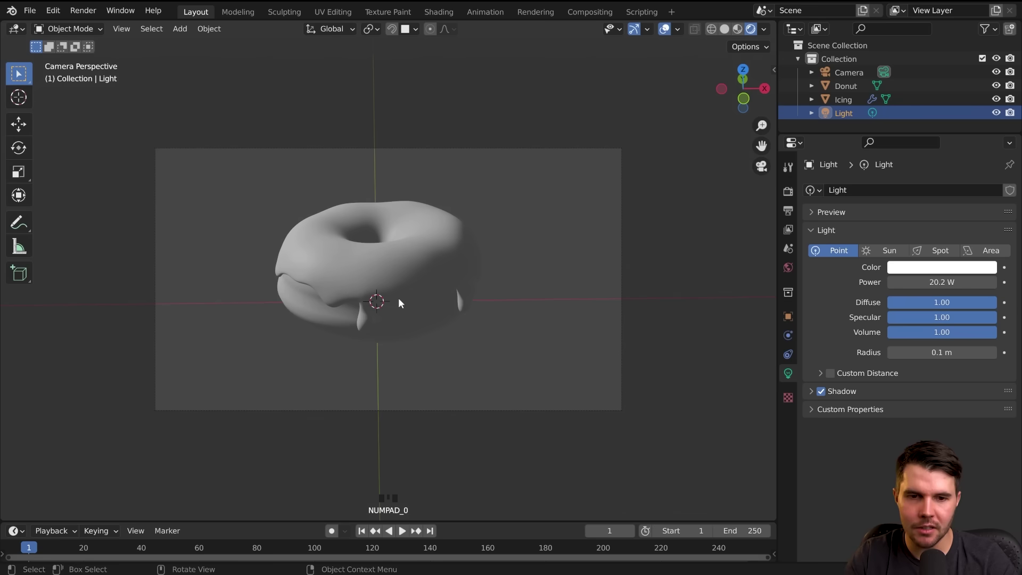
pyautogui.press('F12')
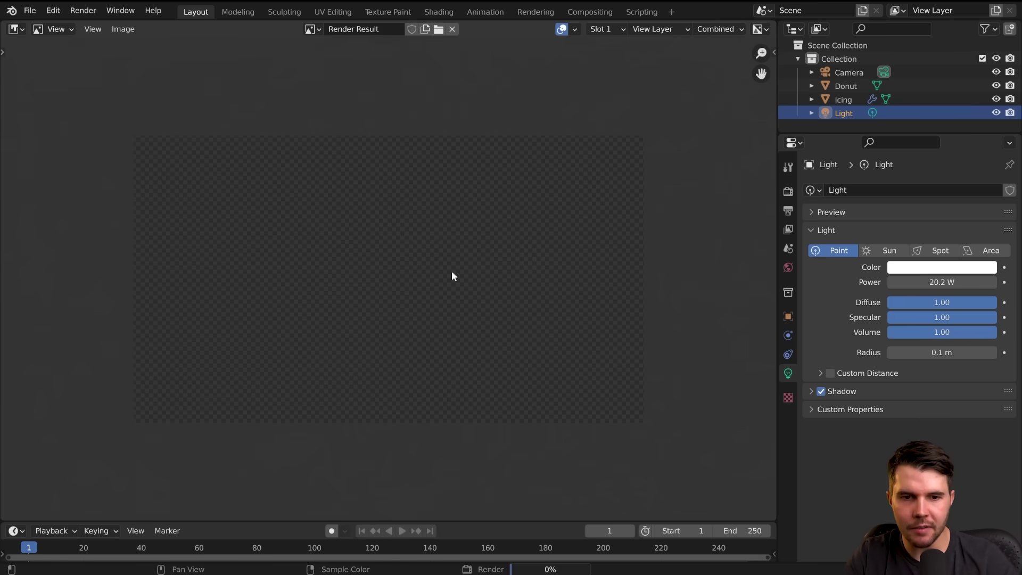
pyautogui.press('Escape')
# Orbit out to see the donut, light and camera, and switch the viewport to Solid shading.
pyautogui.moveTo(477, 281); pyautogui.dragTo(283, 226, button='middle')
pyautogui.scroll(-7, 430, 271)
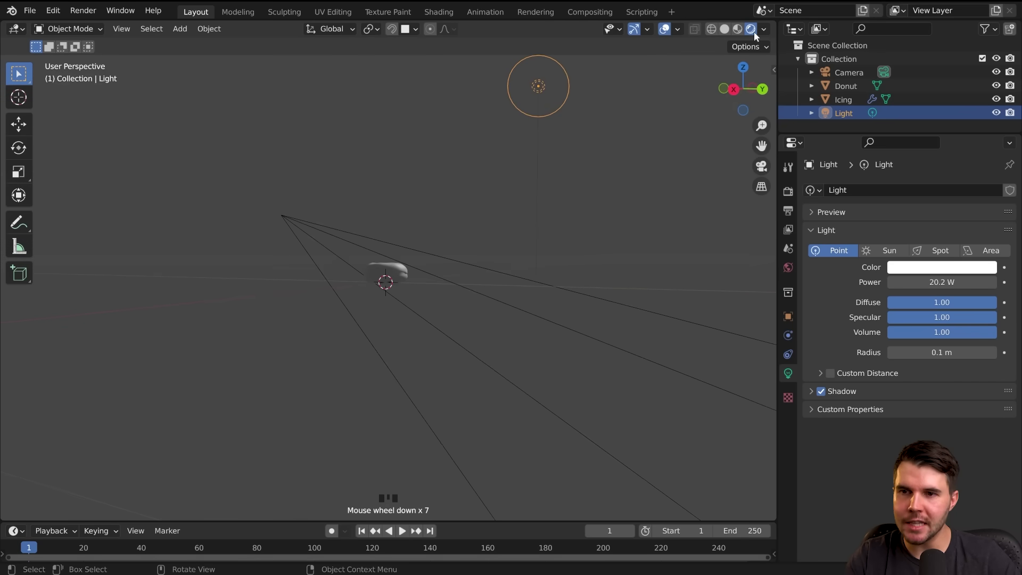
pyautogui.moveTo(500, 248)
pyautogui.mouseDown(button='middle')
pyautogui.moveTo(615, 266)
pyautogui.moveTo(512, 297)
pyautogui.mouseUp(button='middle')
pyautogui.scroll(2, 512, 298)
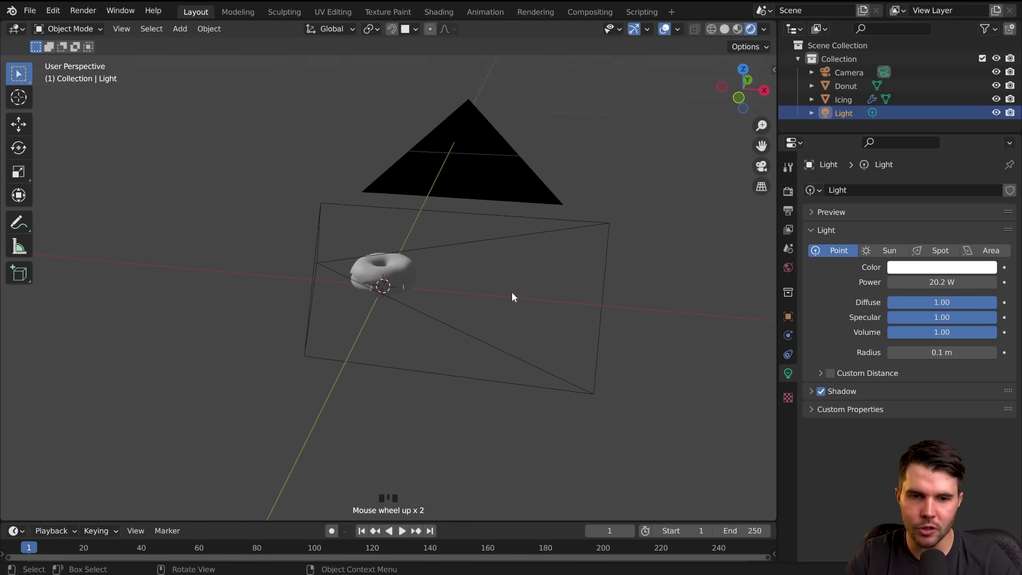
pyautogui.scroll(2, 537, 285)
pyautogui.press('z')
pyautogui.press('z')
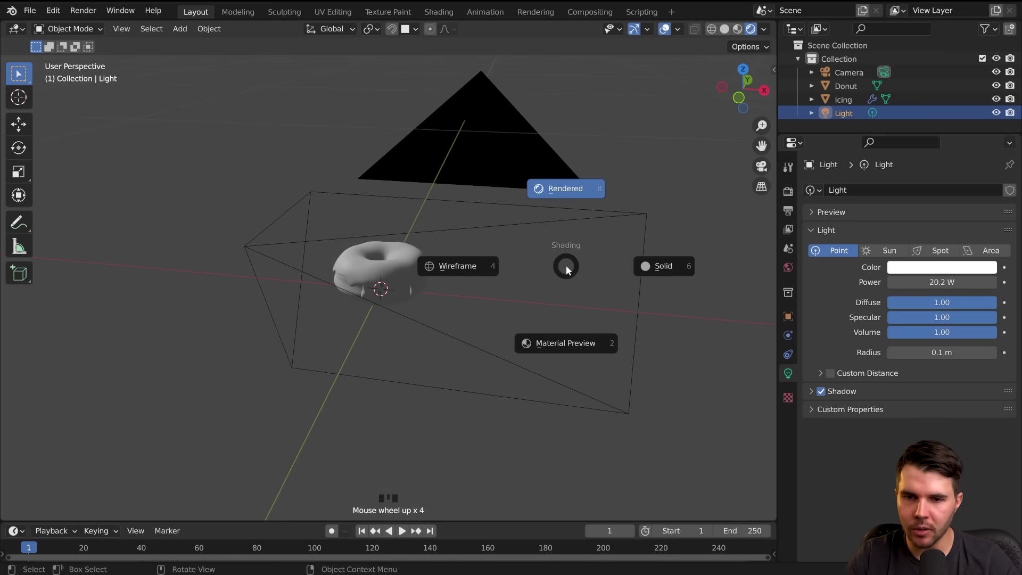
pyautogui.click(665, 268)
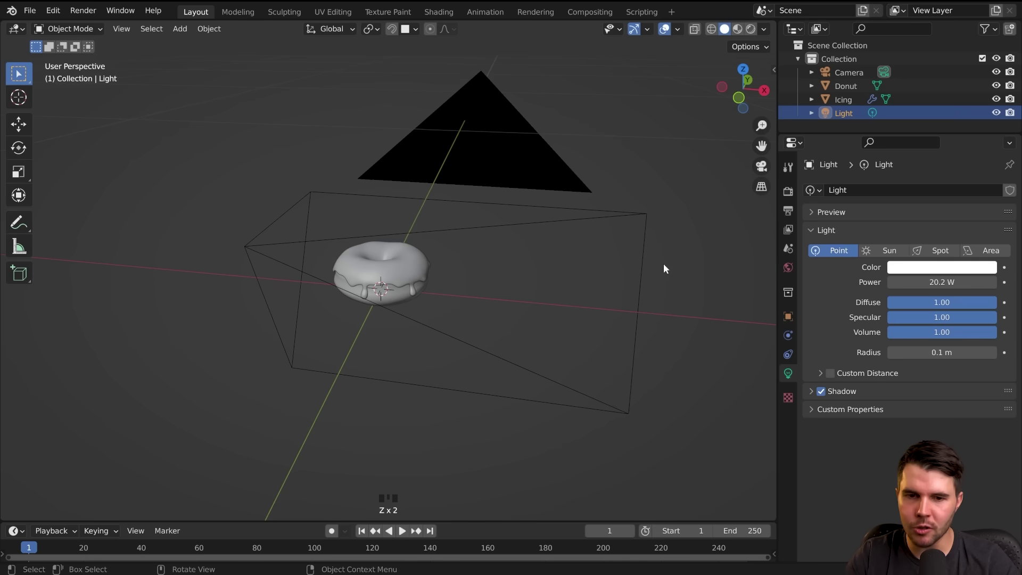
# Switch the viewport to Wireframe shading and inspect the donut and icing meshes up close.
pyautogui.scroll(3, 541, 317)
pyautogui.press('z')
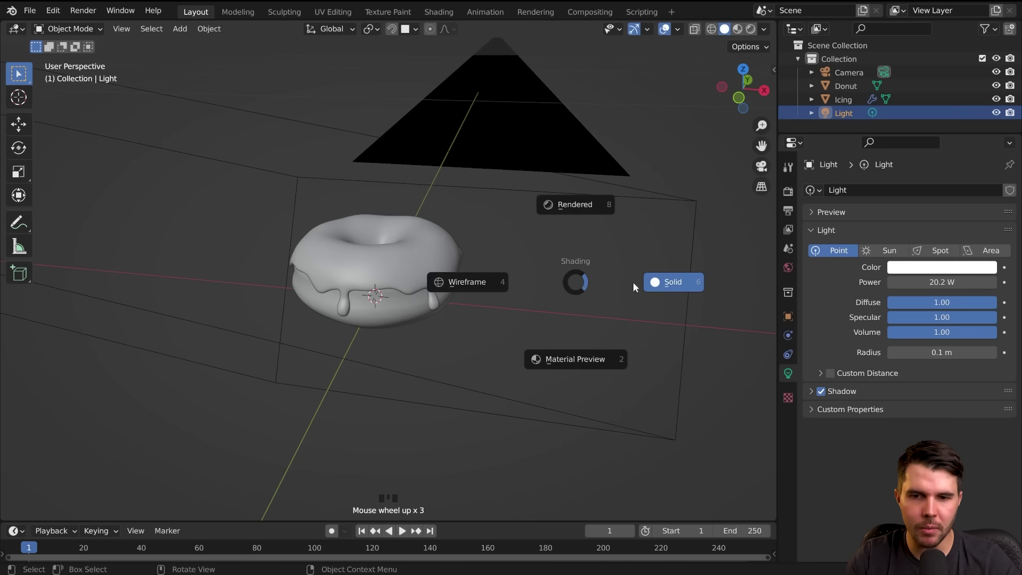
pyautogui.press('z')
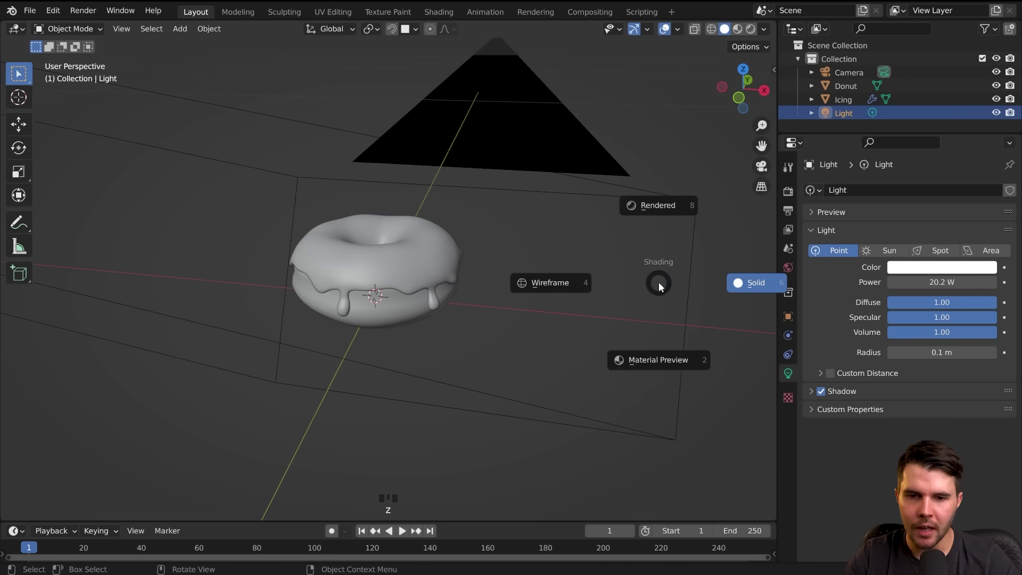
pyautogui.click(569, 285)
pyautogui.scroll(2, 504, 302)
pyautogui.scroll(4, 478, 297)
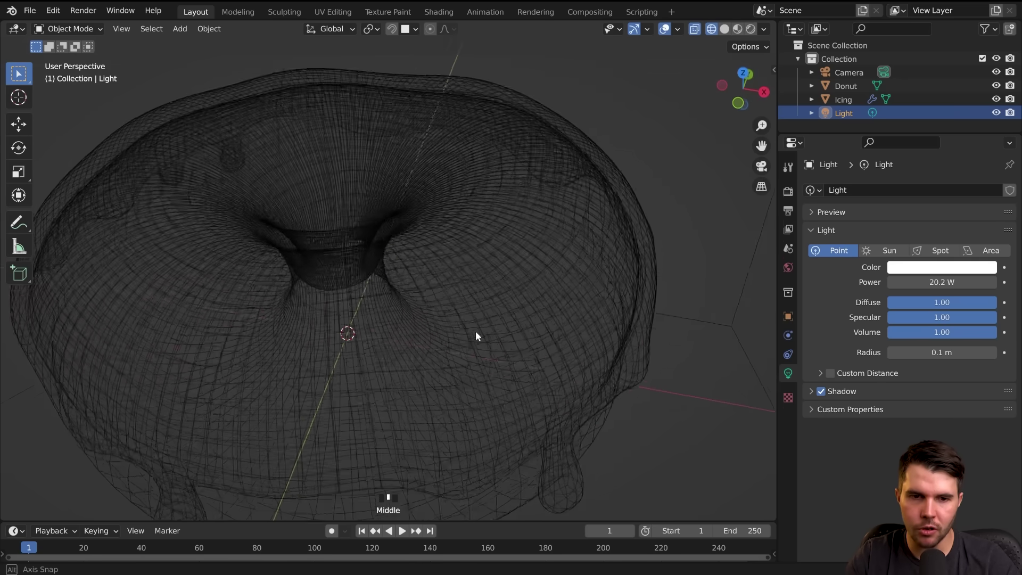
pyautogui.scroll(-2, 481, 306)
# Return the viewport to Solid shading and toggle X-ray.
pyautogui.press('z')
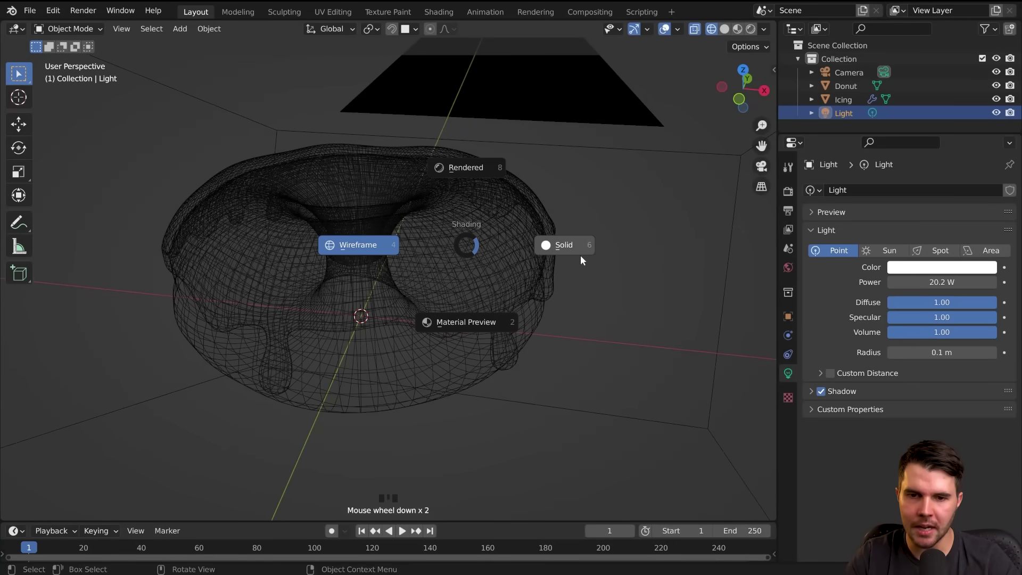
pyautogui.click(550, 249)
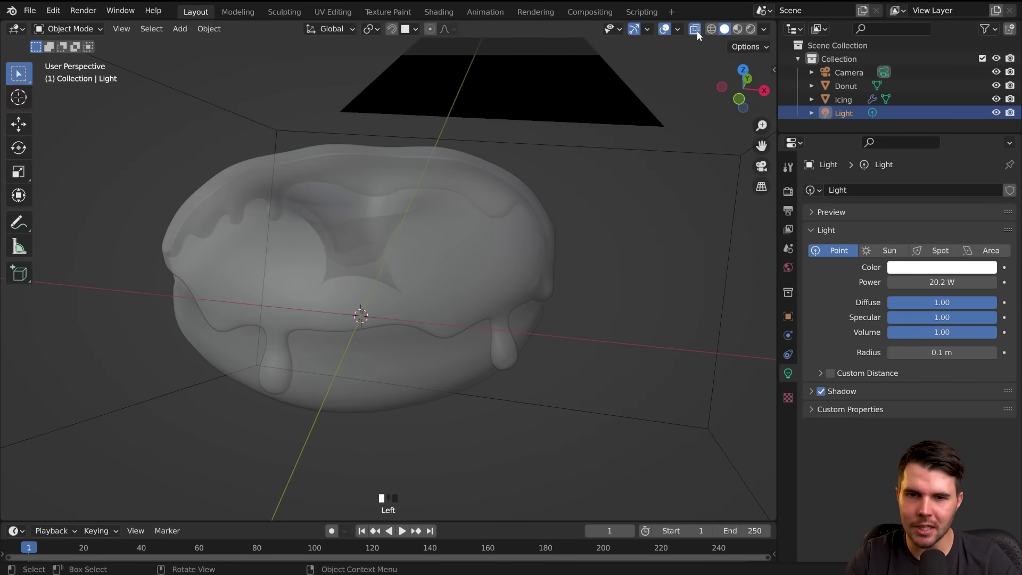
pyautogui.click(697, 33)
# Try Rendered shading in the viewport and change over to Material Preview.
pyautogui.press('z')
pyautogui.click(470, 178)
pyautogui.press('z')
pyautogui.click(670, 167)
pyautogui.press('z')
pyautogui.click(563, 292)
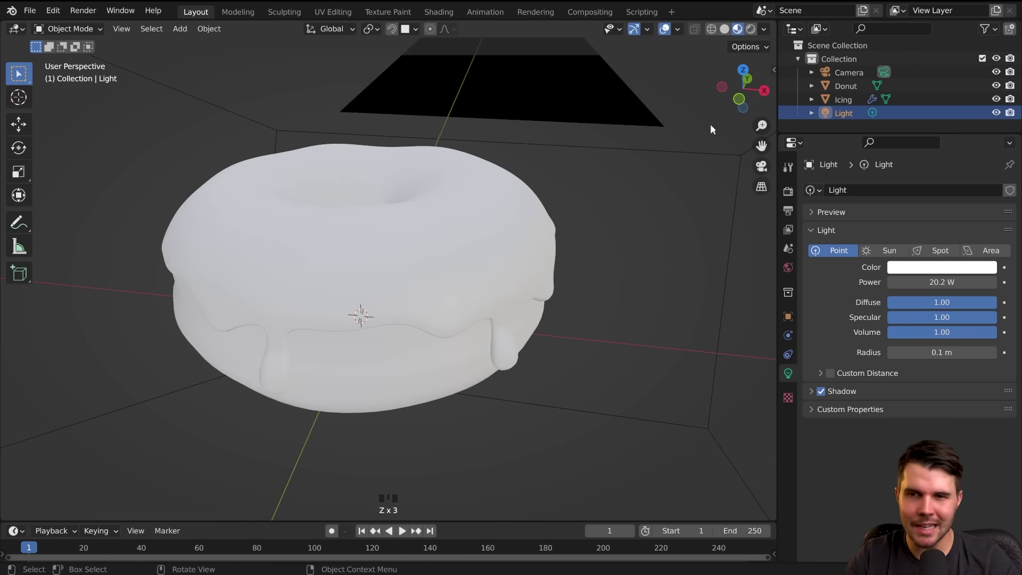
# Examine the viewport shading options for Material Preview, including its lighting environment.
pyautogui.click(763, 29)
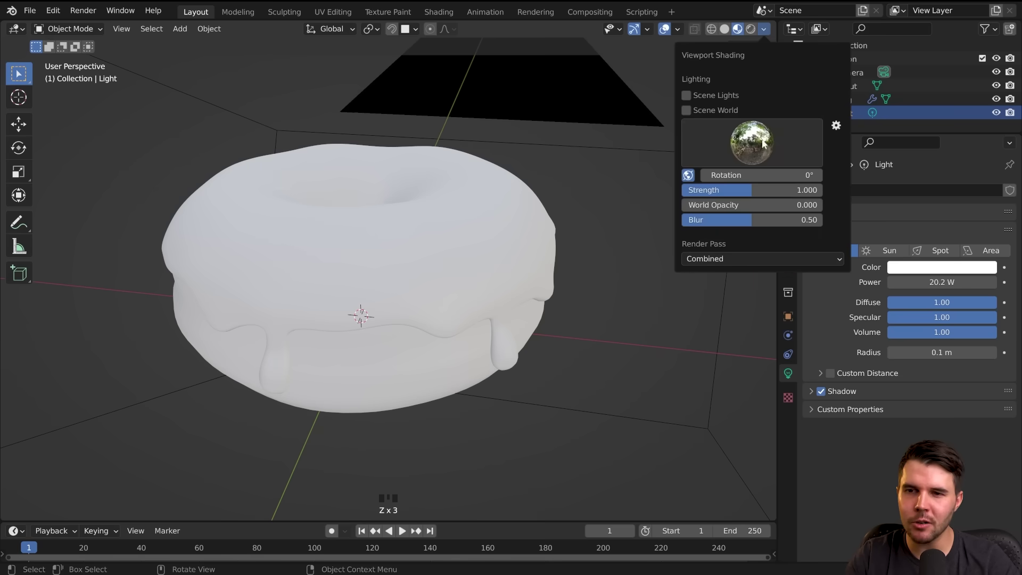
pyautogui.scroll(-7, 417, 181)
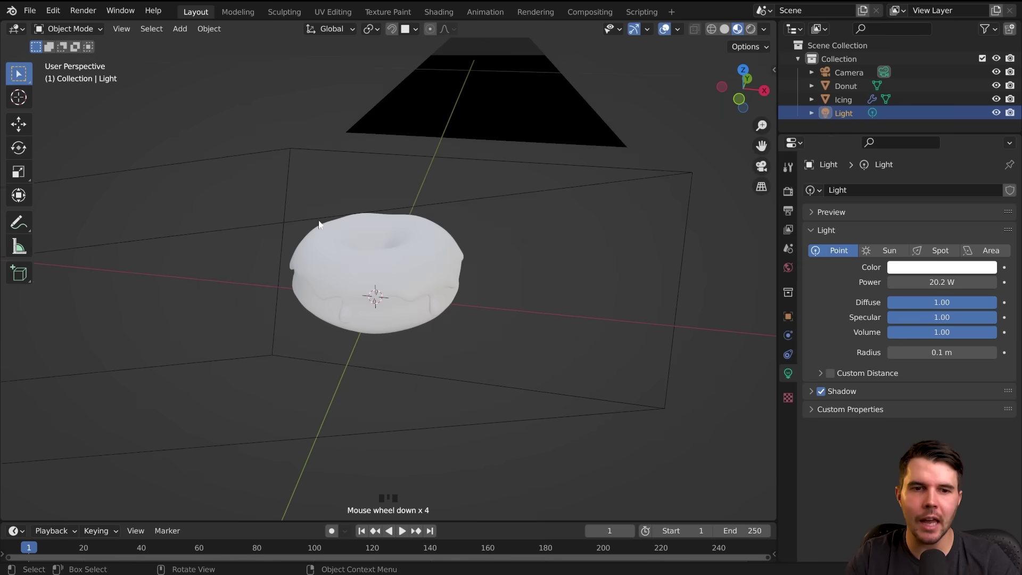
pyautogui.scroll(2, 692, 102)
pyautogui.click(765, 30)
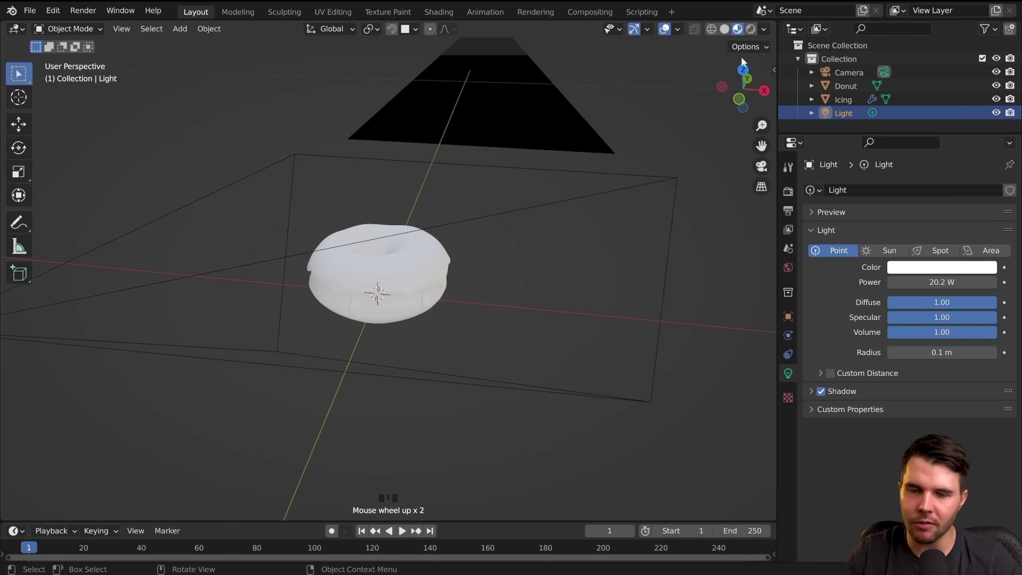
pyautogui.click(764, 29)
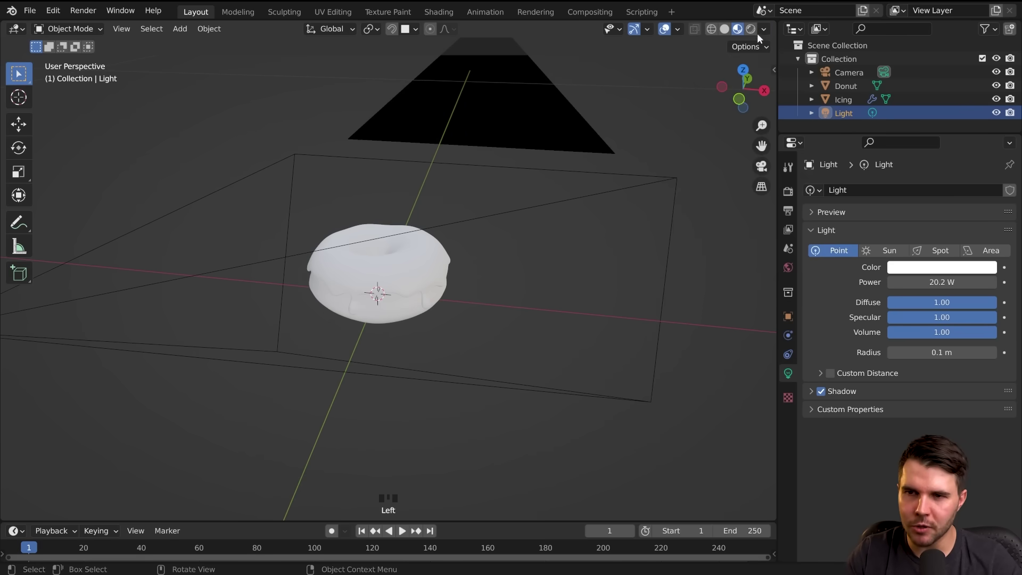
# Set the viewport back to Rendered shading and view the donut through the camera.
pyautogui.click(755, 30)
pyautogui.moveTo(628, 202)
pyautogui.mouseDown(button='middle')
pyautogui.moveTo(538, 270)
pyautogui.moveTo(360, 251)
pyautogui.moveTo(554, 271)
pyautogui.mouseUp(button='middle')
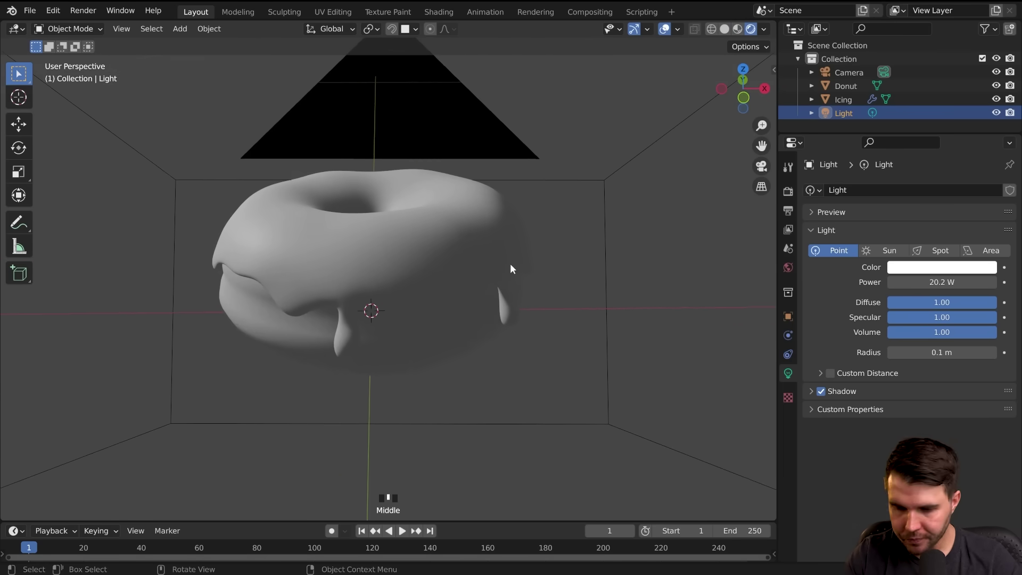
pyautogui.press('KP_0')
pyautogui.moveTo(762, 53); pyautogui.dragTo(536, 272, button='middle')
pyautogui.scroll(-3, 503, 264)
pyautogui.press('KP_0')
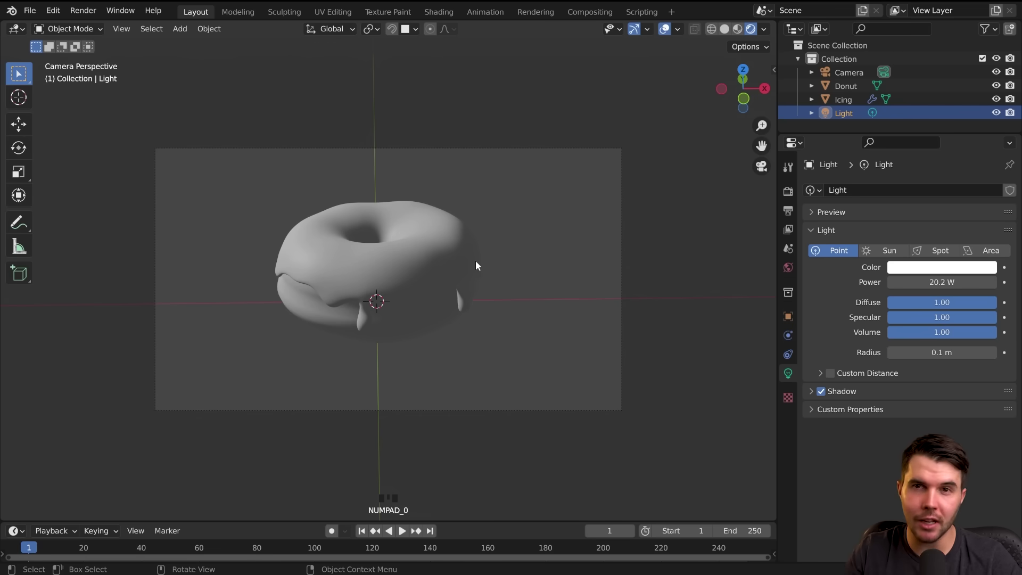
# Select the camera, reduce its viewport display size to about 0.067 m, and return to the camera view.
pyautogui.moveTo(475, 262); pyautogui.dragTo(498, 260, button='middle')
pyautogui.scroll(-2, 511, 266)
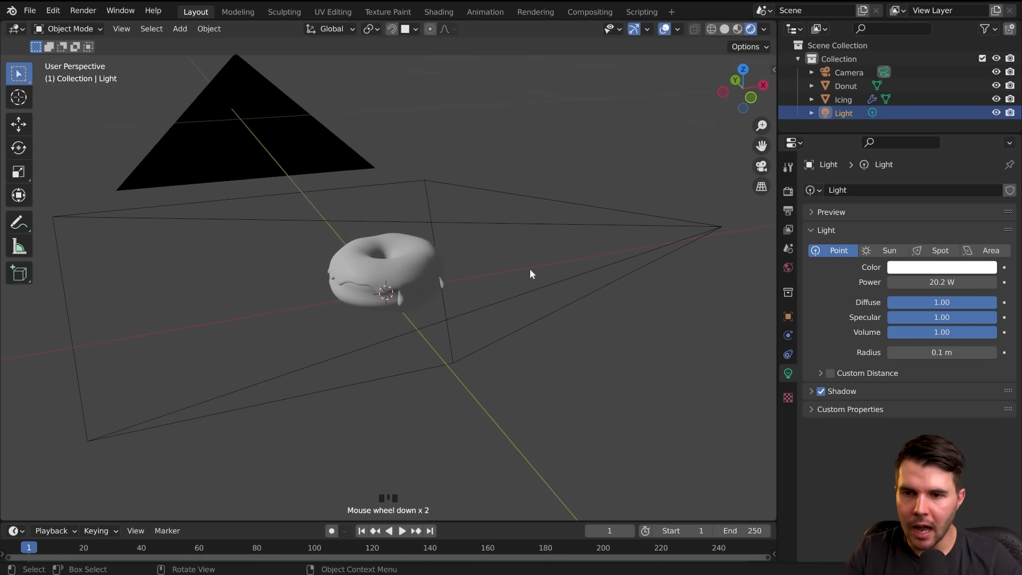
pyautogui.click(605, 209)
pyautogui.scroll(-3, 533, 277)
pyautogui.moveTo(533, 277); pyautogui.dragTo(455, 257, button='middle')
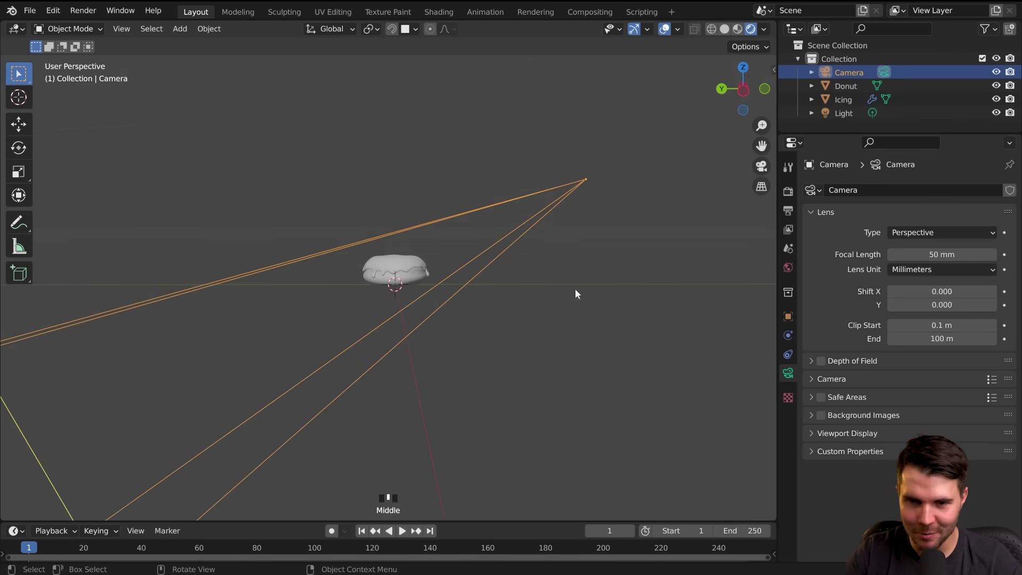
pyautogui.click(860, 433)
pyautogui.moveTo(946, 454); pyautogui.dragTo(846, 454)
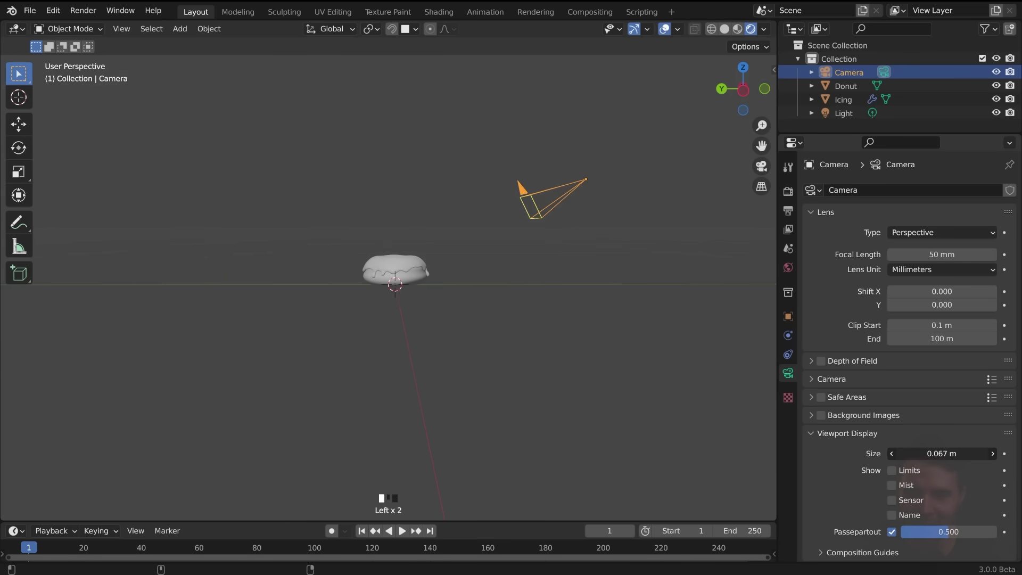
pyautogui.moveTo(567, 264); pyautogui.dragTo(494, 271, button='middle')
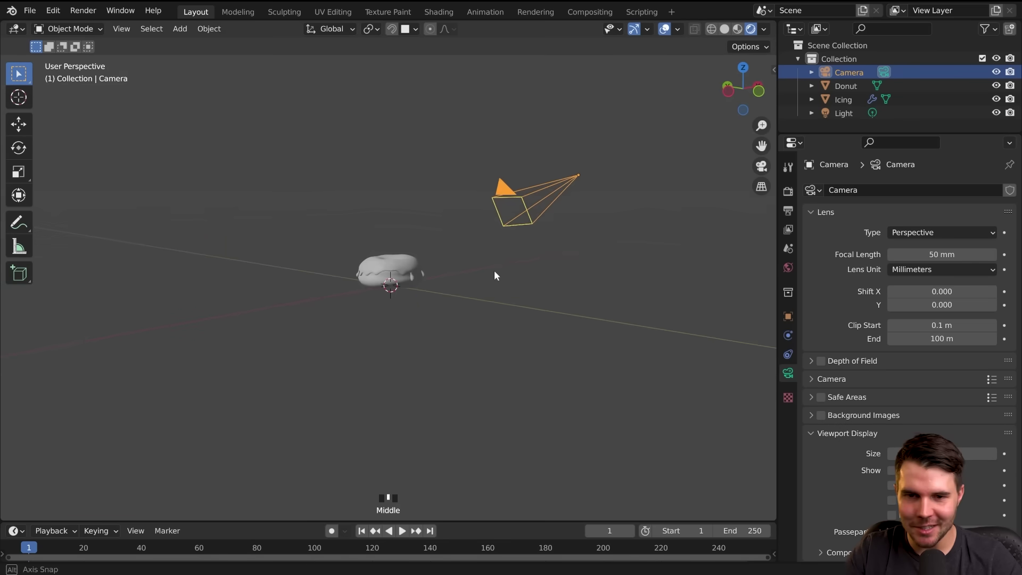
pyautogui.press('KP_0')
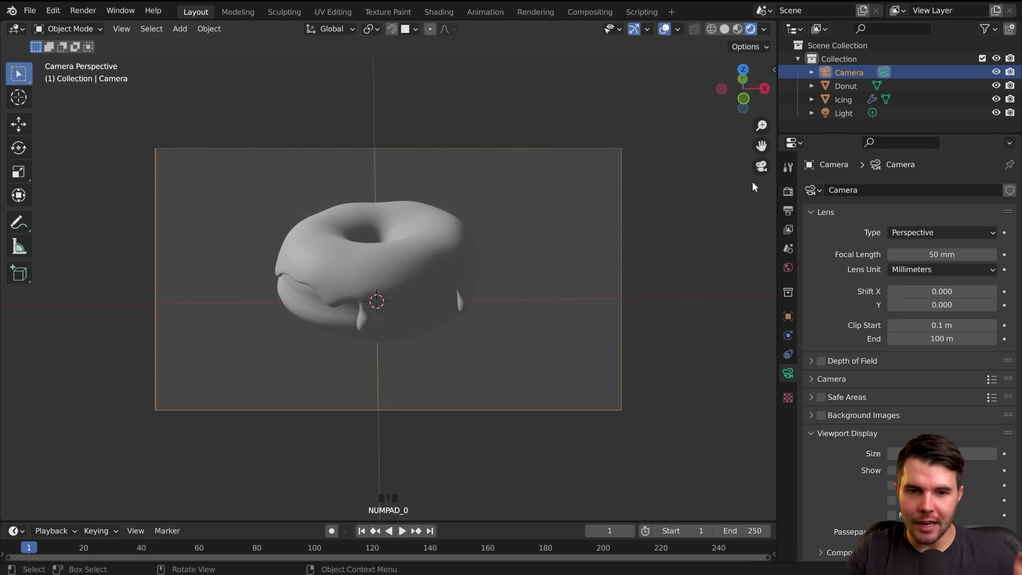
# Review the render engine choices in the scene's render settings and keep Eevee.
pyautogui.moveTo(559, 174); pyautogui.dragTo(458, 177, button='middle')
pyautogui.moveTo(433, 233); pyautogui.dragTo(503, 238, button='middle')
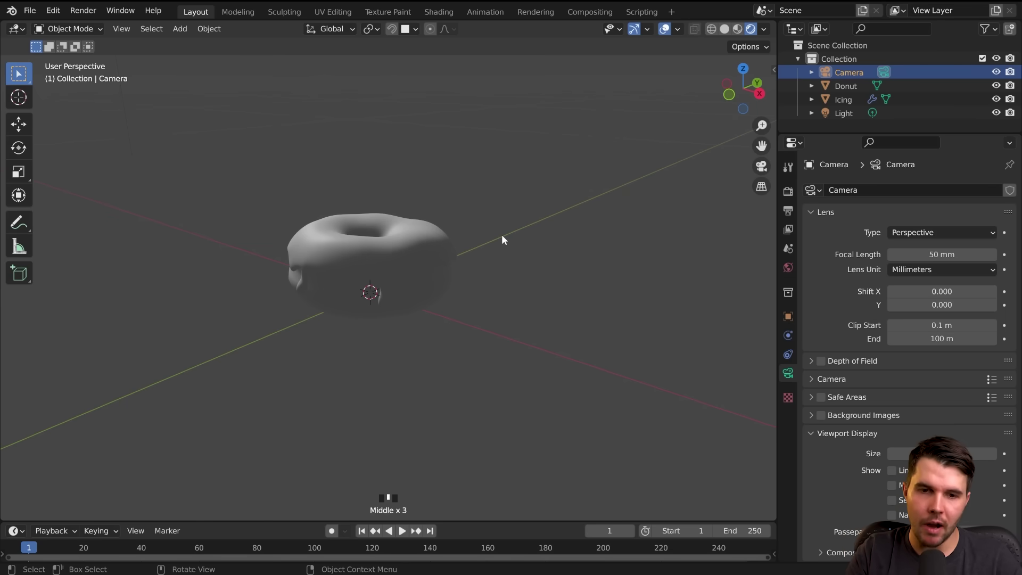
pyautogui.click(788, 191)
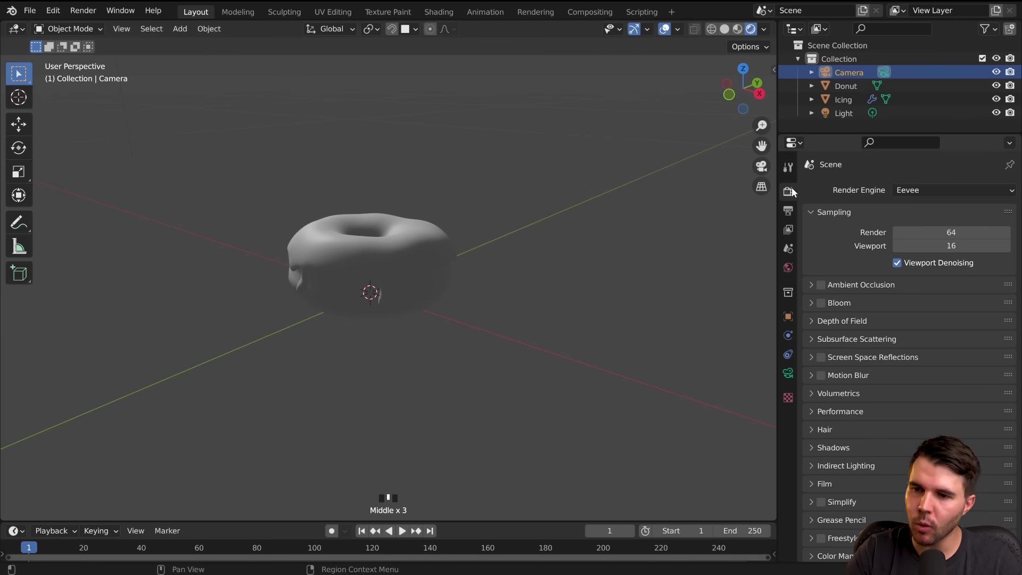
pyautogui.click(899, 190)
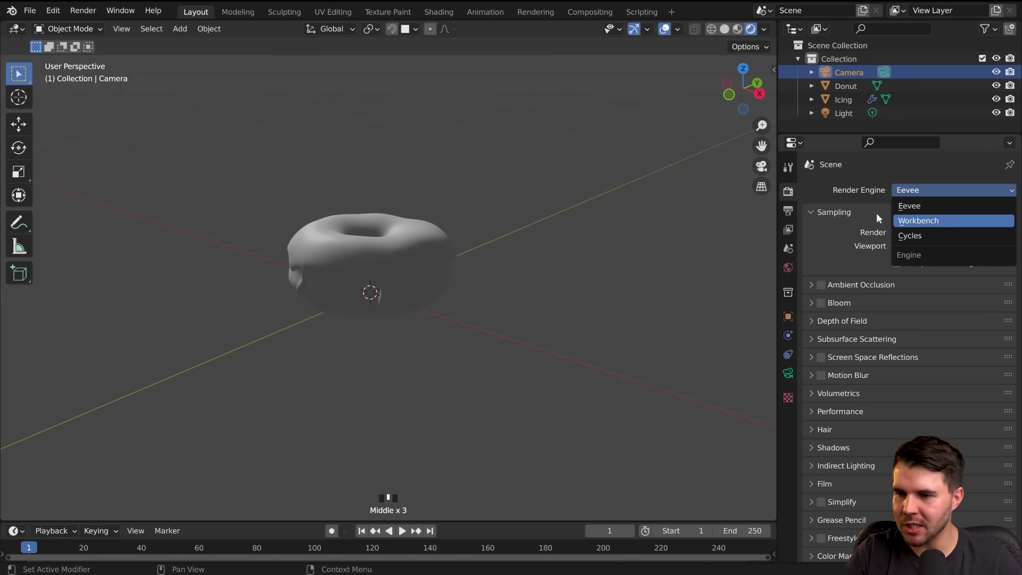
pyautogui.click(914, 207)
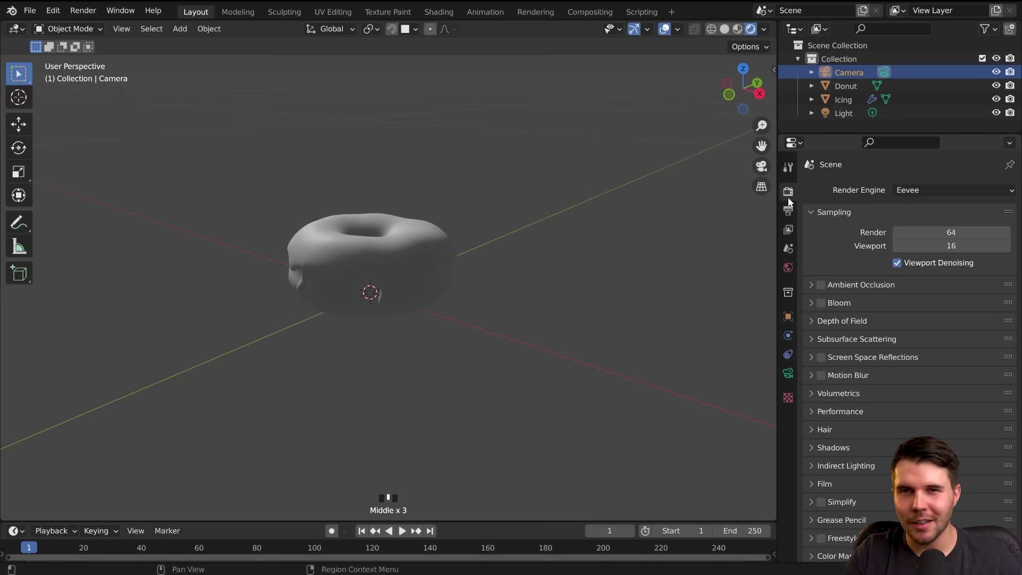
# Switch the render engine to Workbench and render the donut from the camera view, closing the result.
pyautogui.click(925, 189)
pyautogui.click(913, 221)
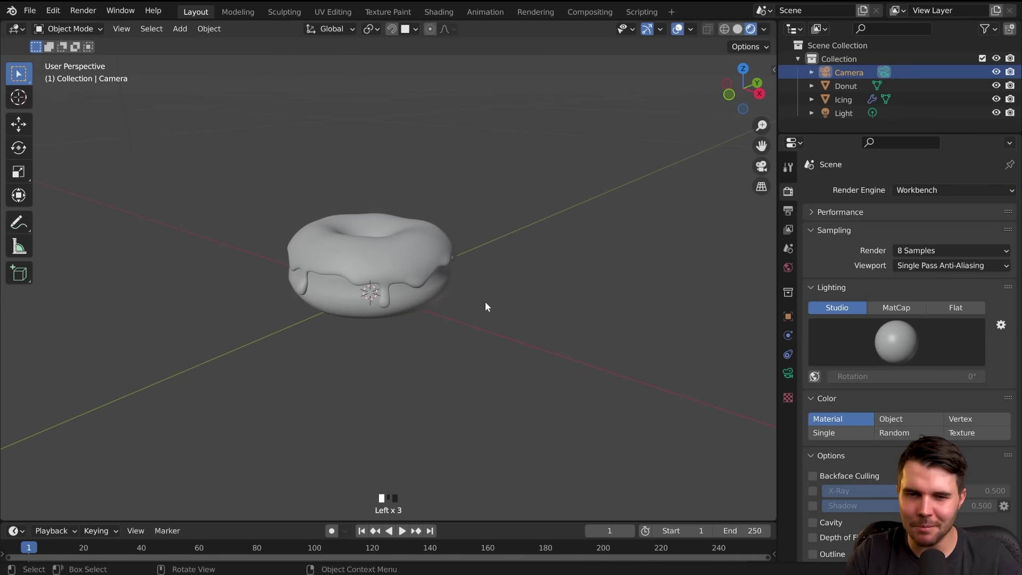
pyautogui.scroll(2, 472, 294)
pyautogui.press('KP_0')
pyautogui.press('F12')
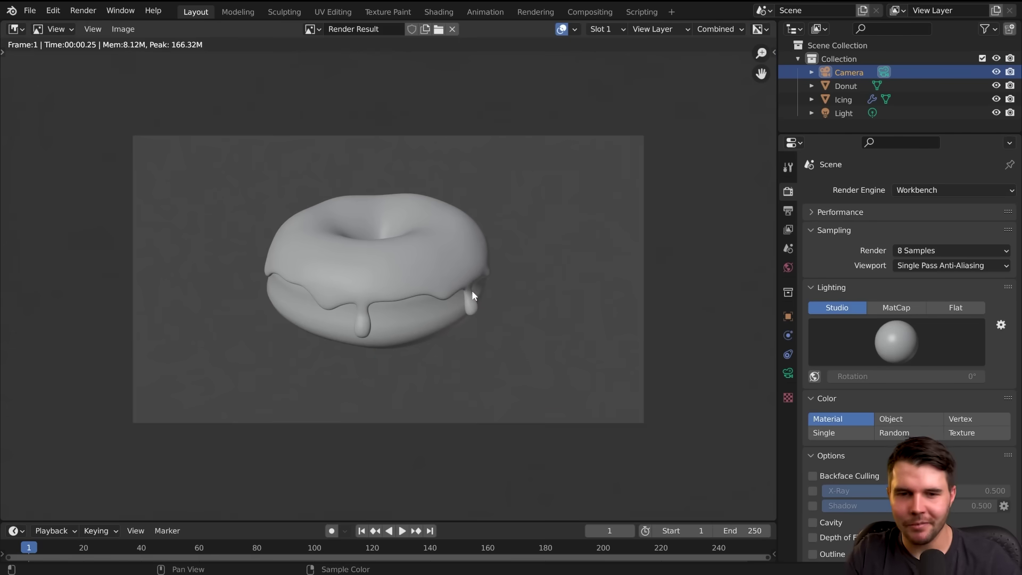
pyautogui.press('Escape')
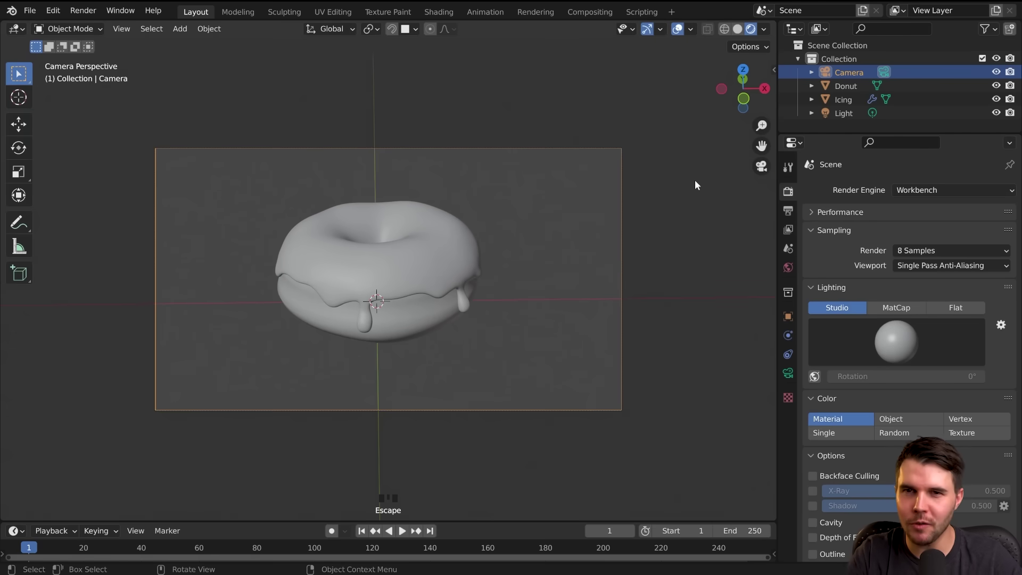
# Change the render engine to Eevee and preview the donut through the camera.
pyautogui.click(922, 190)
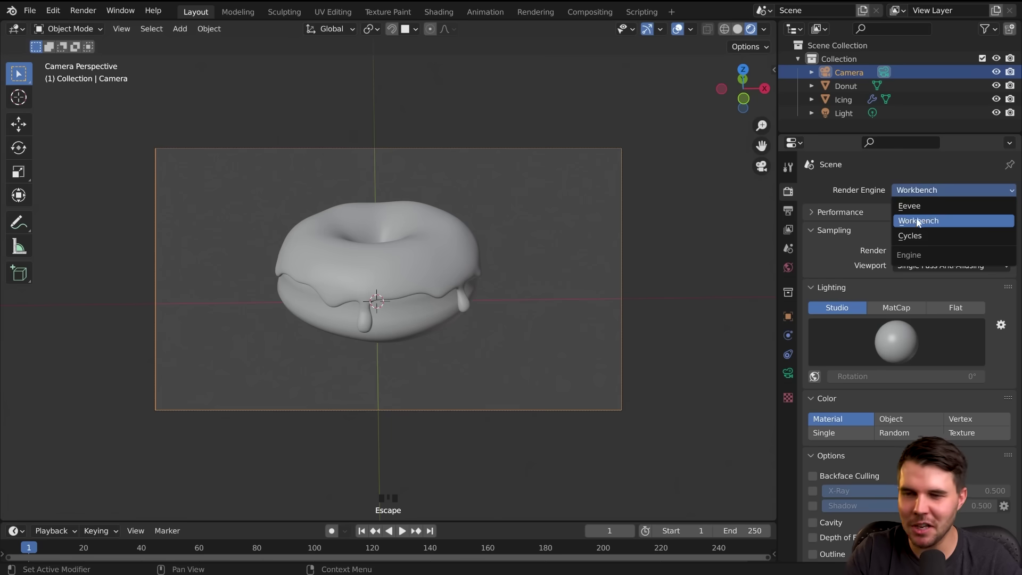
pyautogui.click(914, 204)
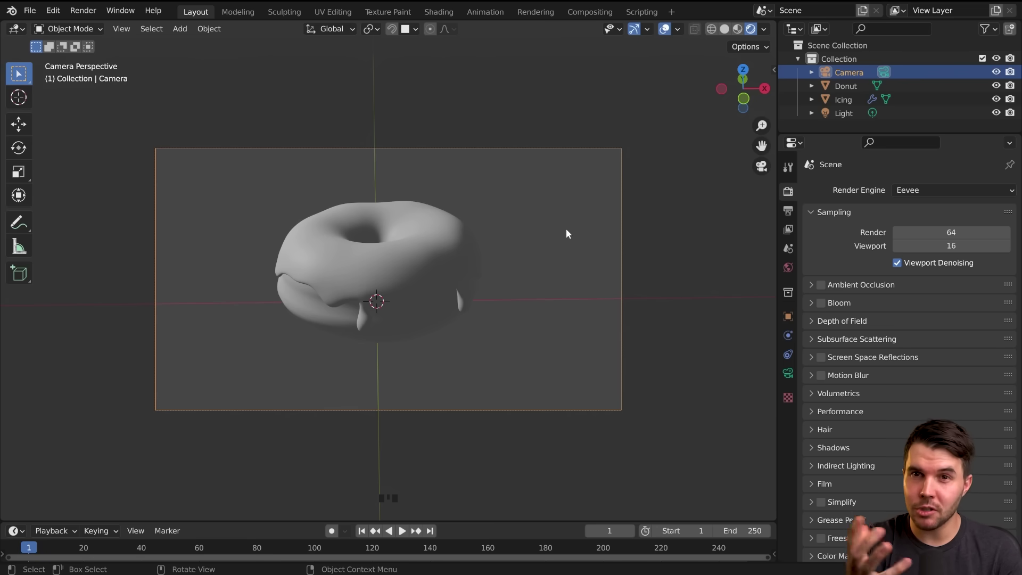
pyautogui.moveTo(566, 233); pyautogui.dragTo(513, 228, button='middle')
pyautogui.scroll(-1, 516, 226)
pyautogui.press('KP_0')
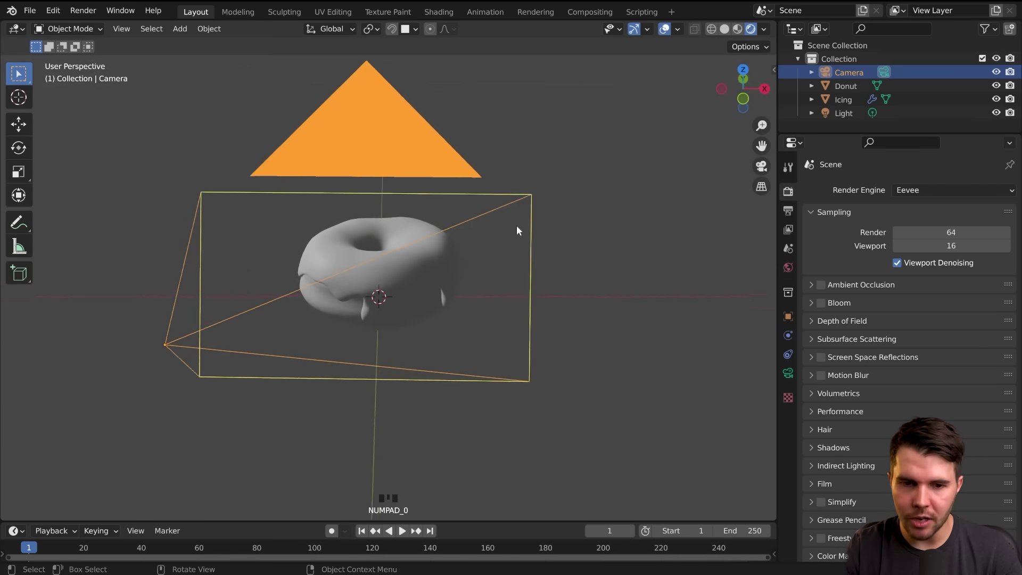
# Switch the render engine to Cycles and compare the donut's shading in the camera view.
pyautogui.click(920, 187)
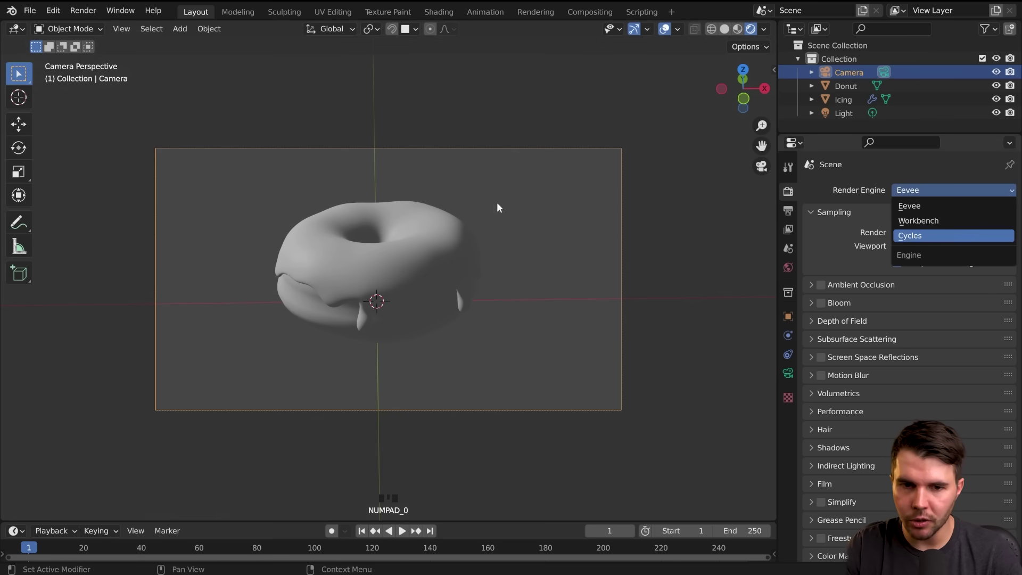
pyautogui.click(920, 235)
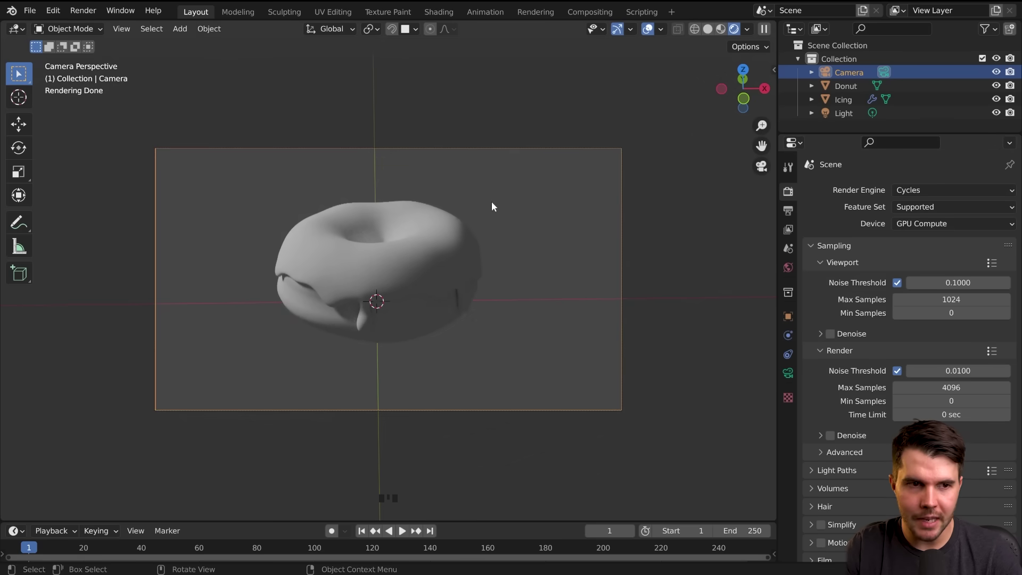
pyautogui.scroll(5, 491, 201)
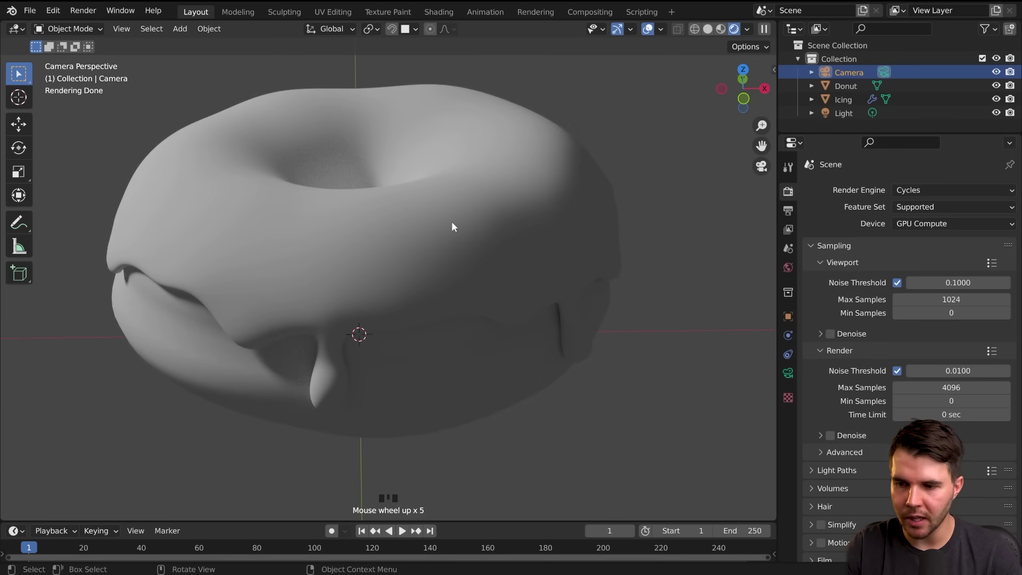
pyautogui.scroll(-3, 452, 222)
pyautogui.scroll(-1, 449, 223)
pyautogui.scroll(1, 440, 213)
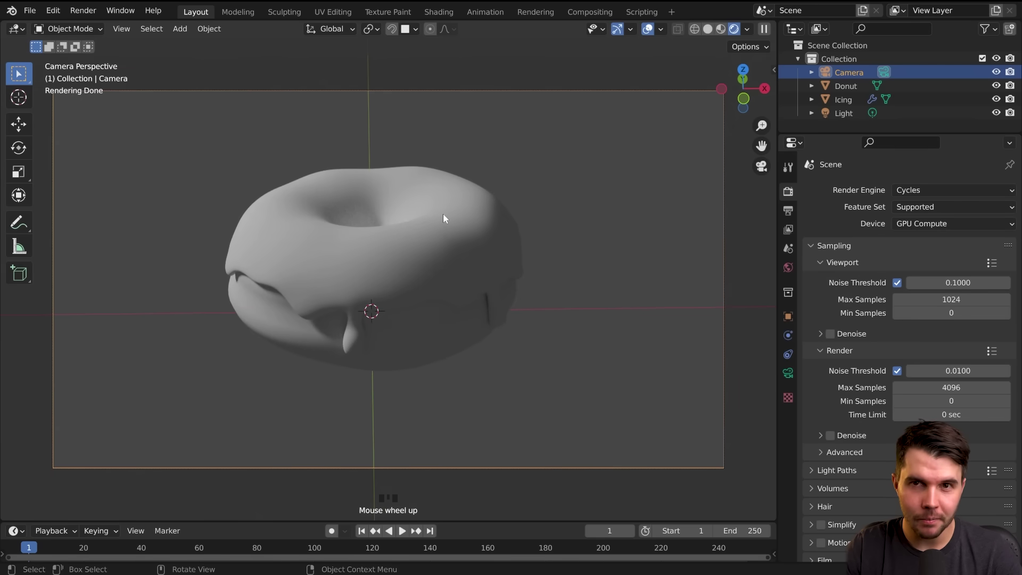
pyautogui.scroll(-1, 443, 213)
# Examine the bounced light and sampling noise inside the donut's hole up close under Cycles.
pyautogui.moveTo(445, 216); pyautogui.dragTo(409, 231, button='middle')
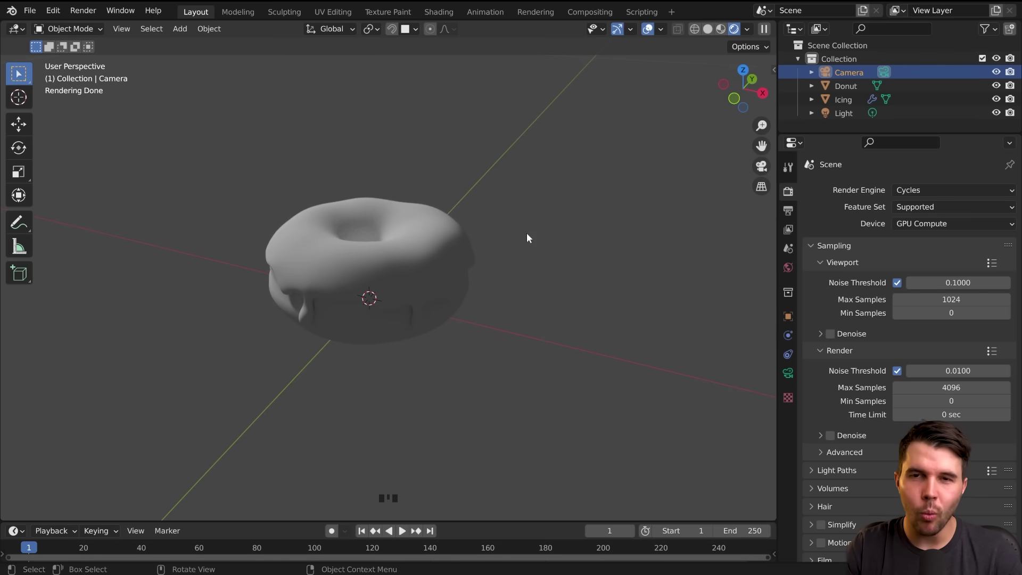
pyautogui.scroll(4, 526, 232)
pyautogui.moveTo(458, 207); pyautogui.dragTo(463, 219, button='middle')
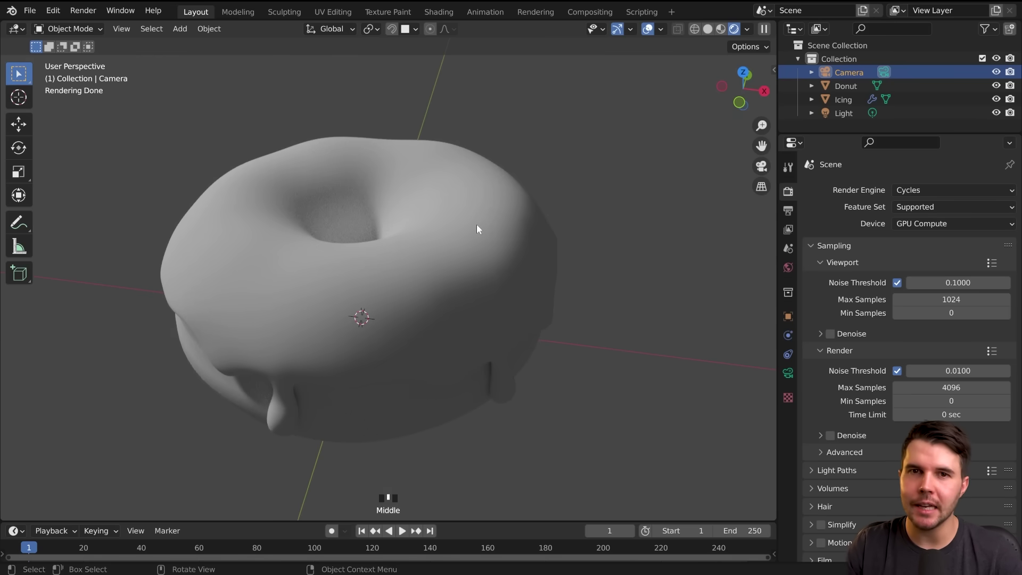
pyautogui.scroll(1, 409, 196)
pyautogui.scroll(2, 405, 192)
pyautogui.moveTo(404, 192); pyautogui.dragTo(439, 235, button='middle')
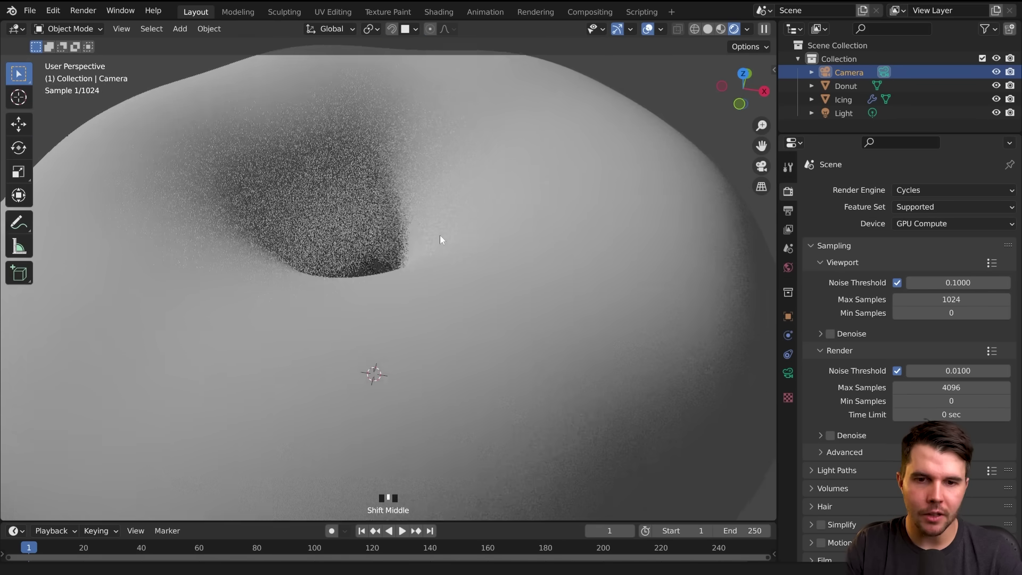
pyautogui.click(927, 188)
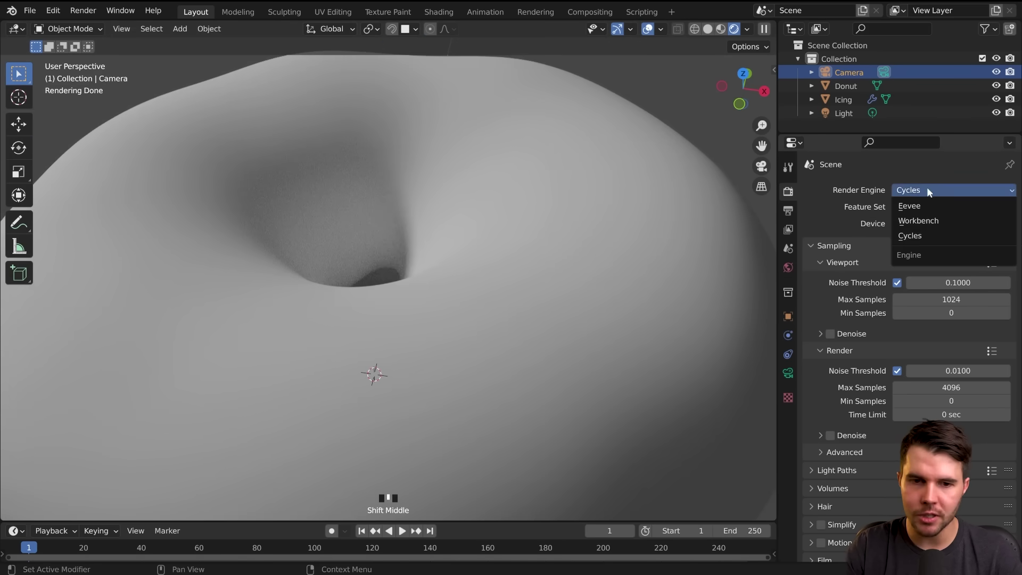
pyautogui.moveTo(383, 238); pyautogui.dragTo(380, 233, button='middle')
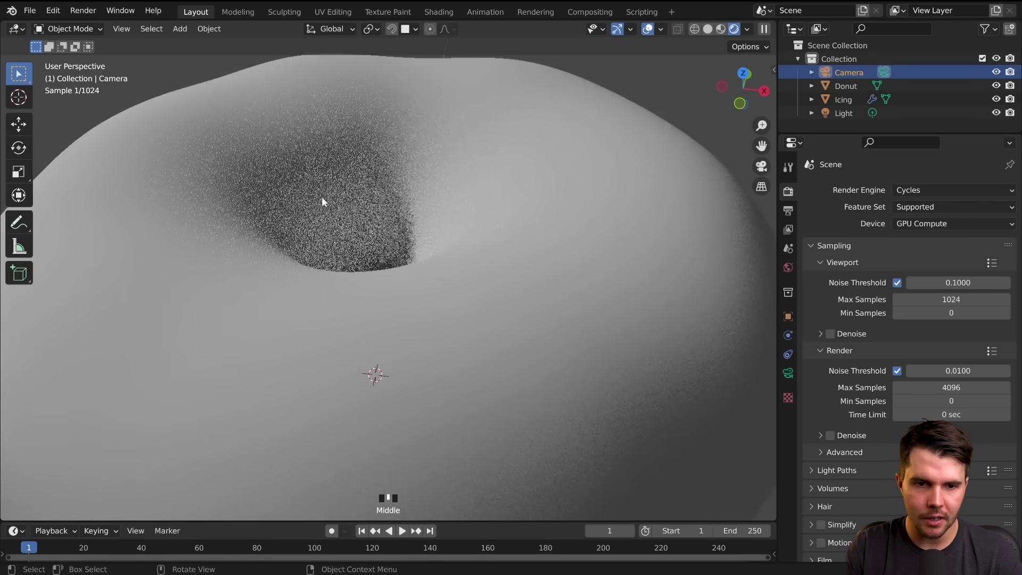
# Switch the render engine back to Eevee and compare the shading inside the donut's hole.
pyautogui.click(932, 189)
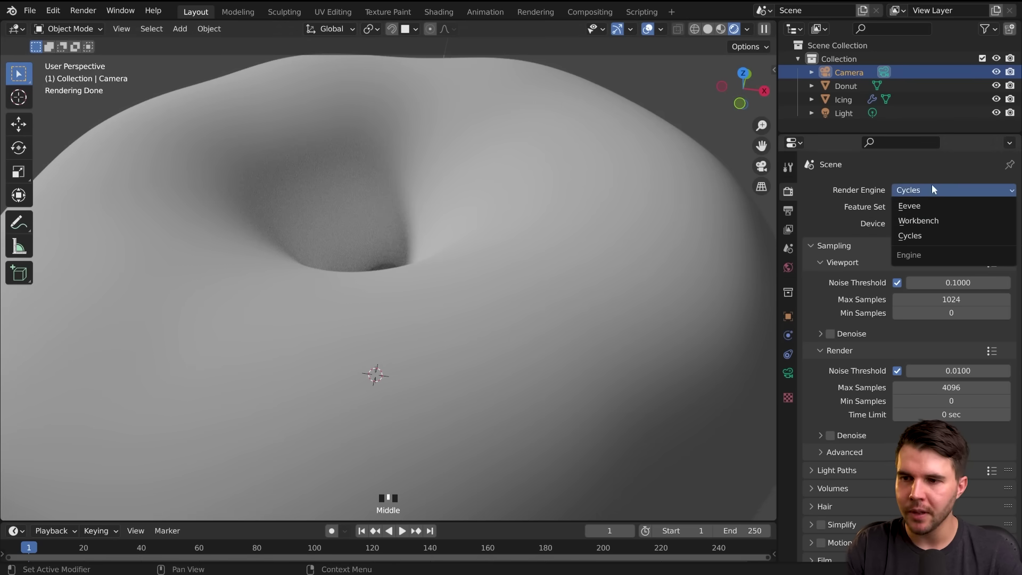
pyautogui.click(921, 208)
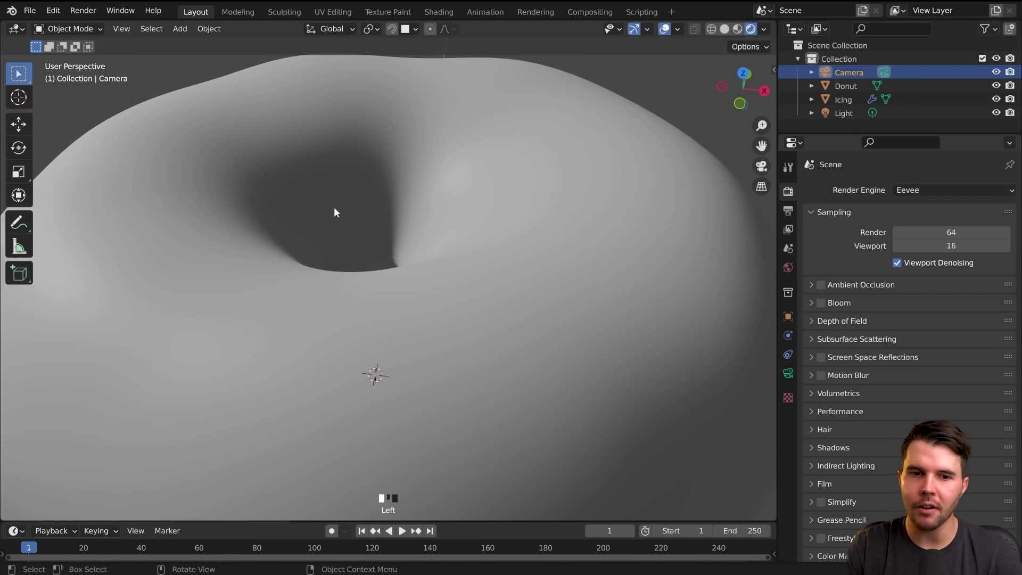
pyautogui.scroll(-5, 351, 223)
pyautogui.moveTo(431, 283); pyautogui.dragTo(429, 255, button='middle')
pyautogui.moveTo(635, 304); pyautogui.dragTo(530, 302, button='middle')
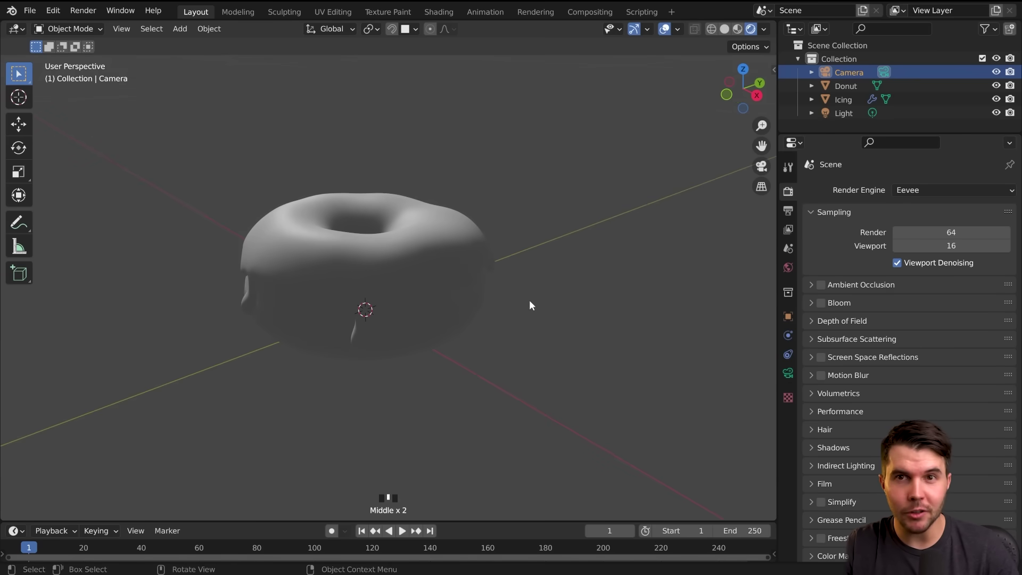
# Render the donut with Eevee from the camera view, then close the result.
pyautogui.press('KP_0')
pyautogui.press('F12')
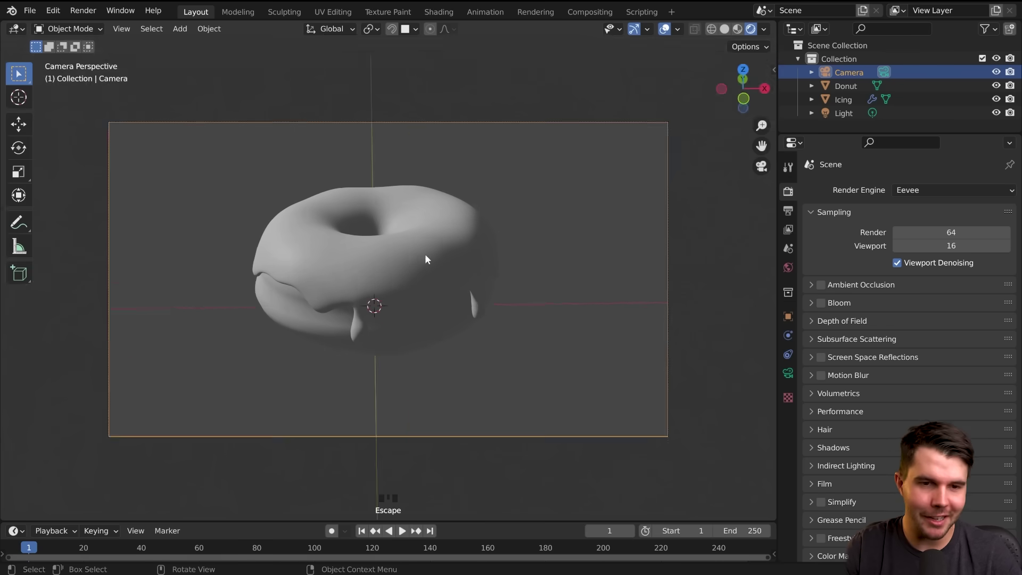
pyautogui.press('Escape')
pyautogui.press('KP_0')
# Set the render engine to Cycles, render the donut from the camera, and close the result.
pyautogui.click(916, 190)
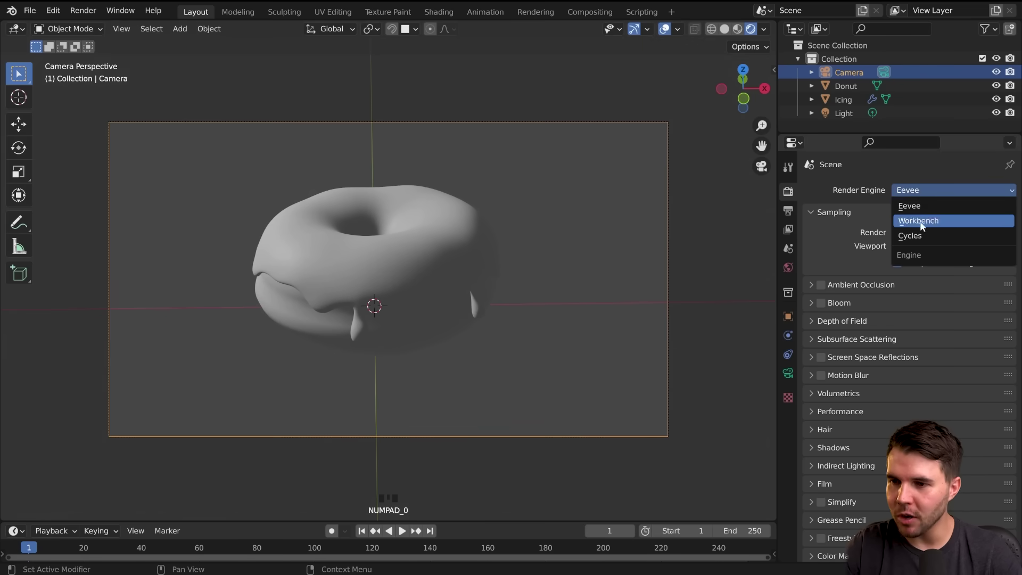
pyautogui.click(914, 235)
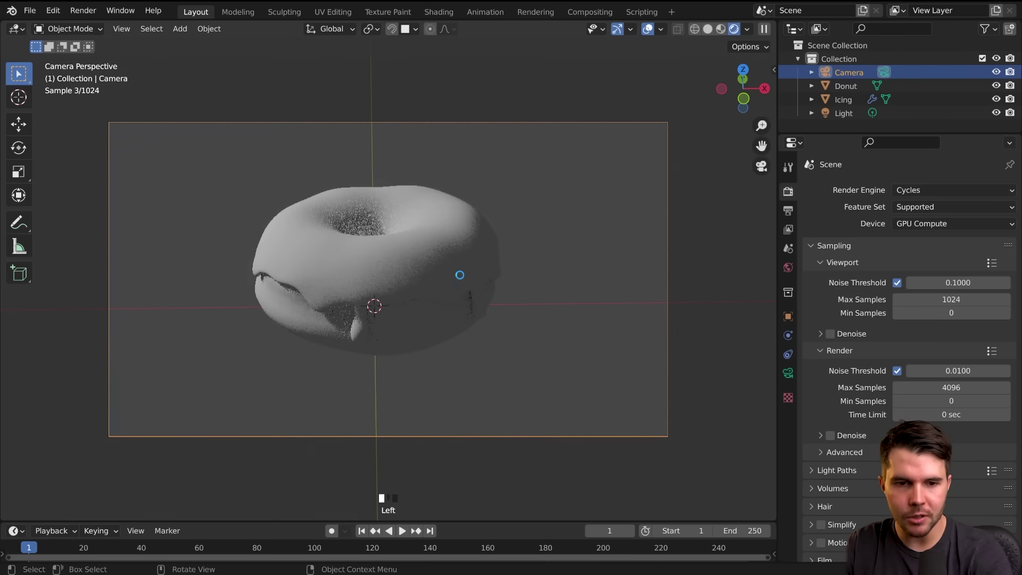
pyautogui.press('F12')
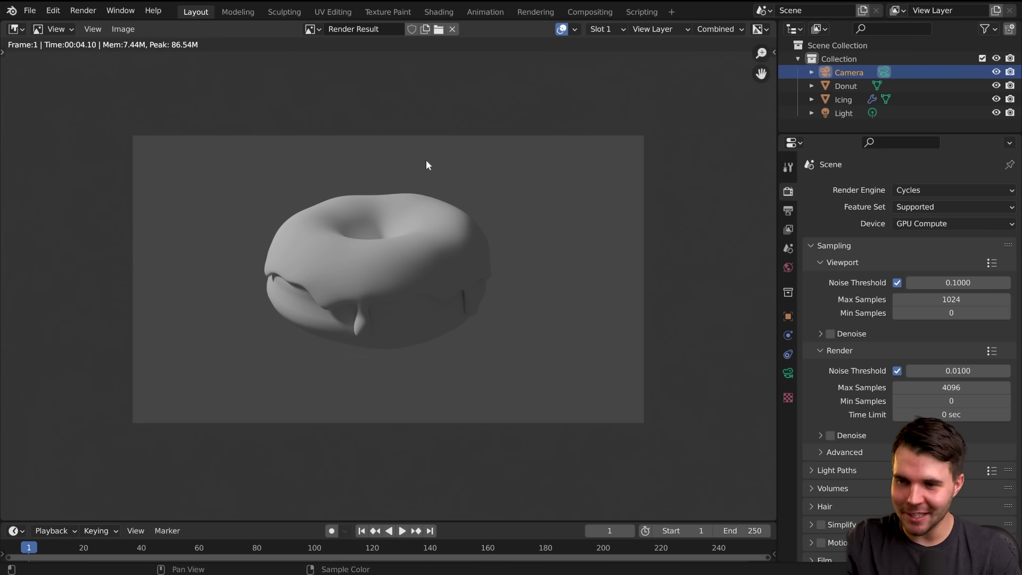
pyautogui.press('Escape')
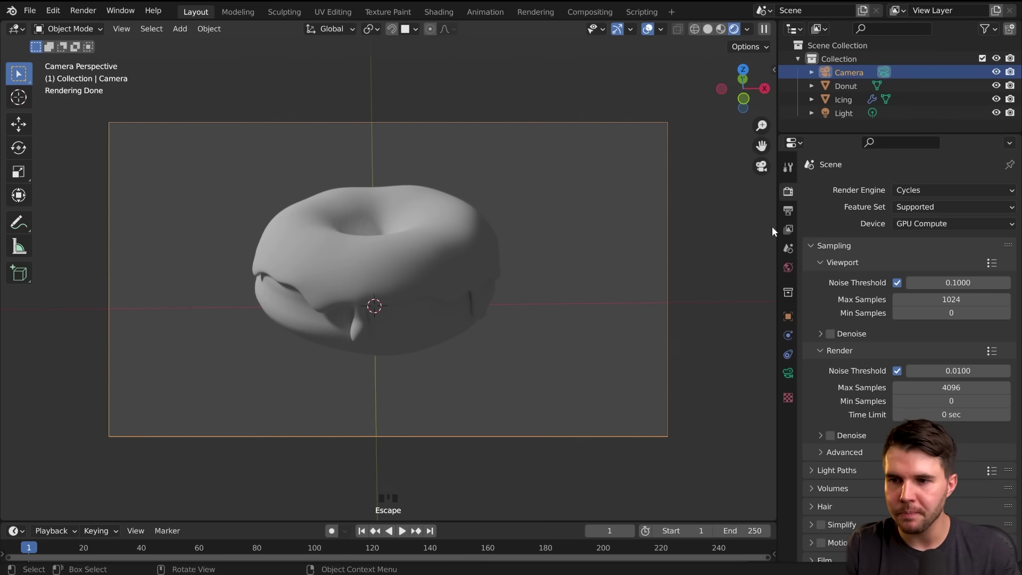
# Open the System preferences with the Cycles render devices and move the window over the middle of the viewport.
pyautogui.click(55, 12)
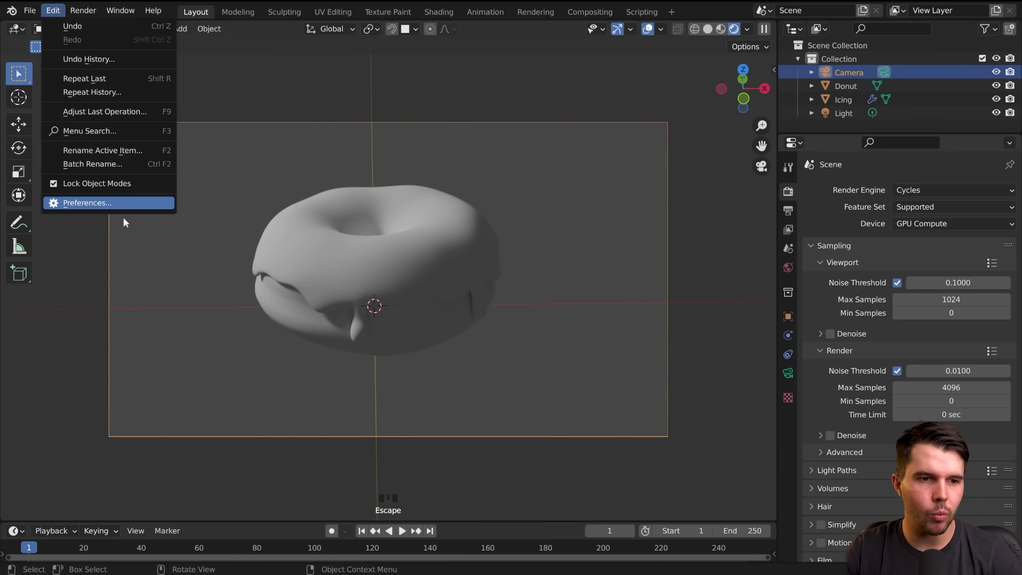
pyautogui.click(119, 204)
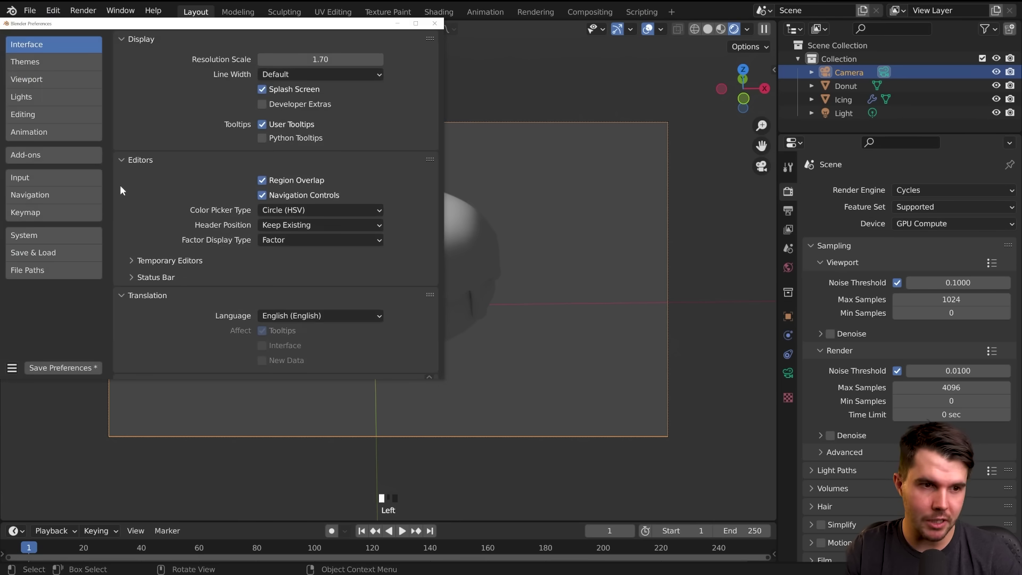
pyautogui.click(49, 234)
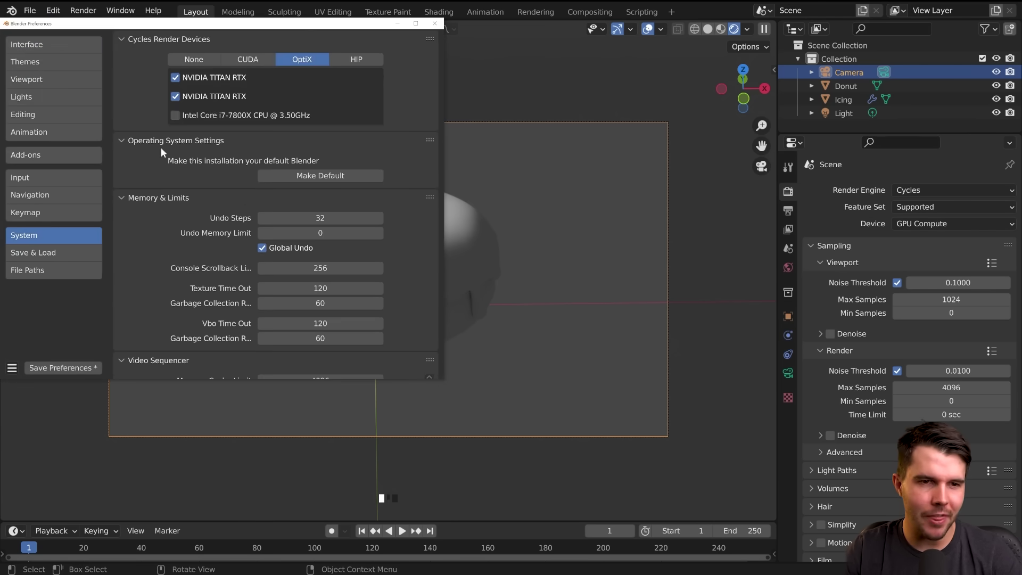
pyautogui.moveTo(348, 27); pyautogui.dragTo(554, 73)
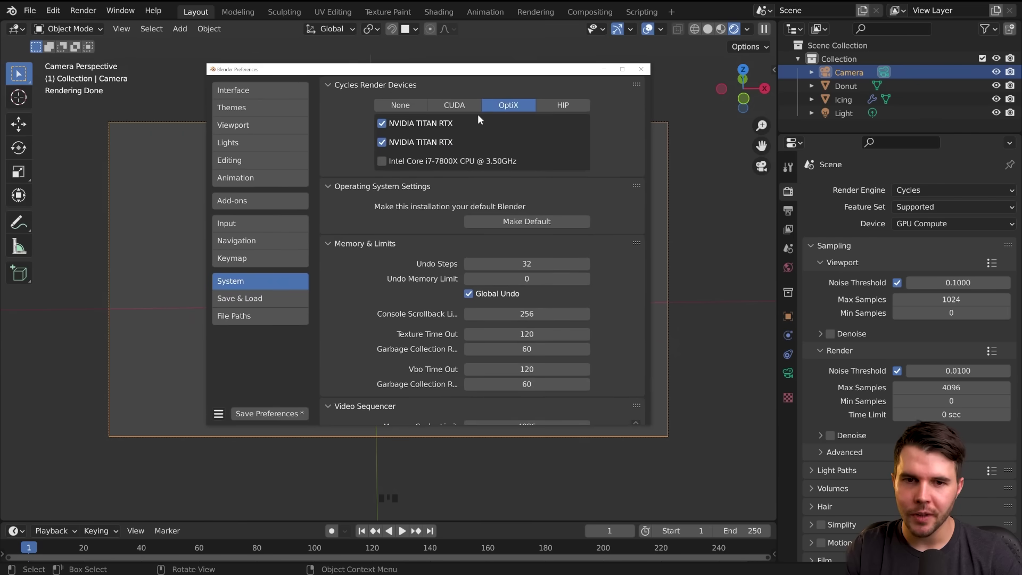
# Try the None, CUDA, OptiX and HIP options for the Cycles render devices, and finish with None selected.
pyautogui.click(412, 107)
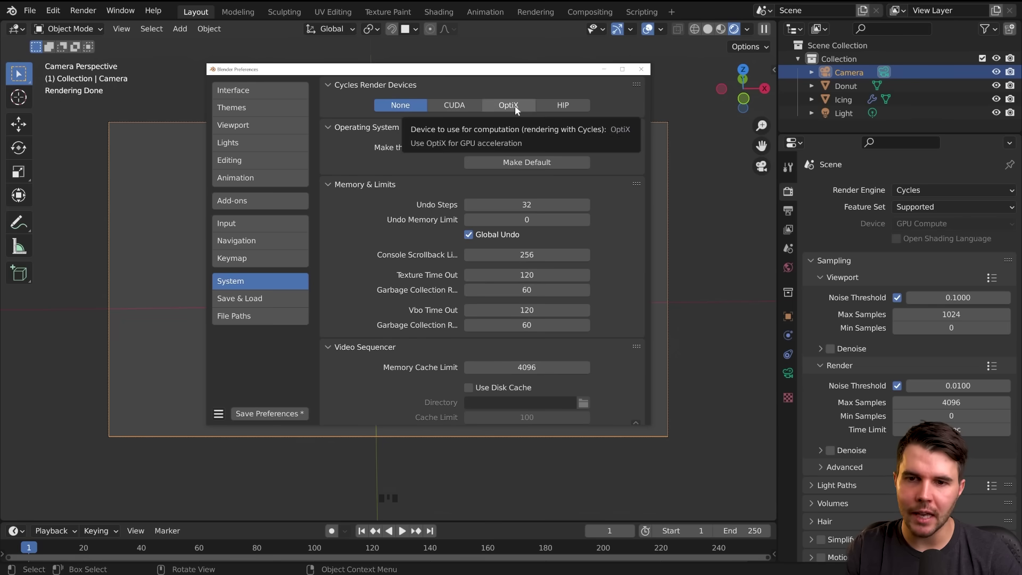
pyautogui.click(467, 105)
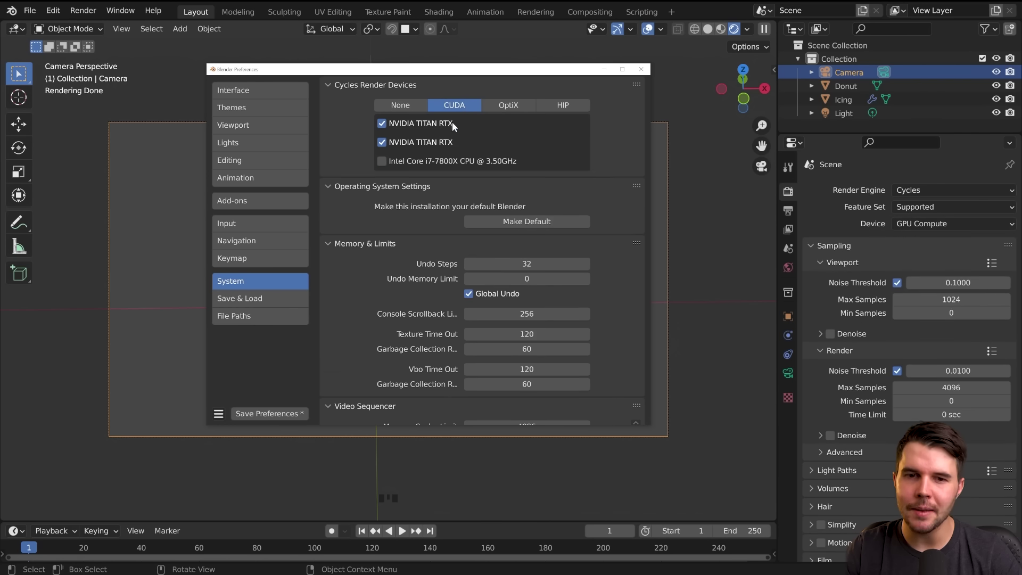
pyautogui.click(507, 106)
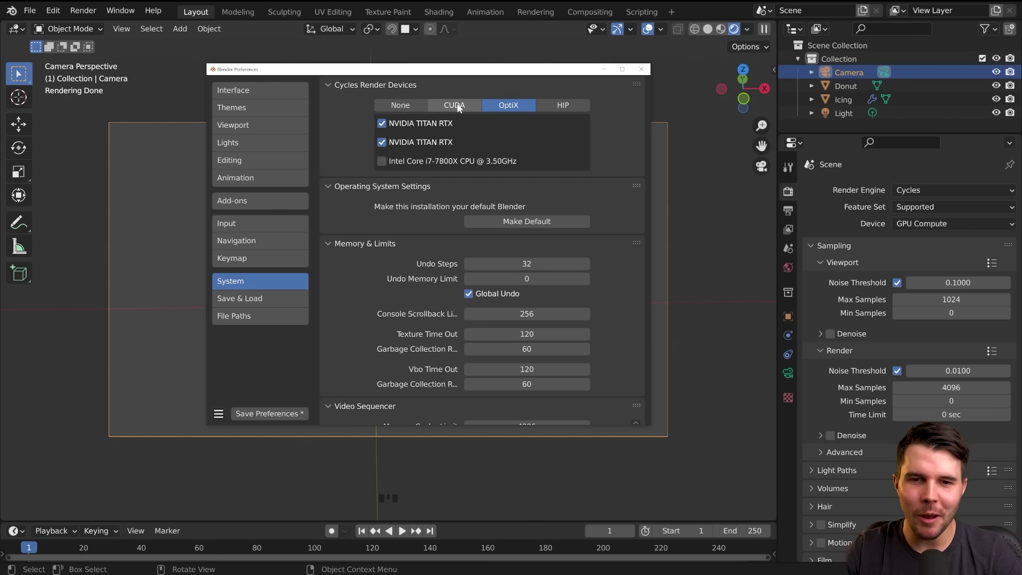
pyautogui.click(472, 104)
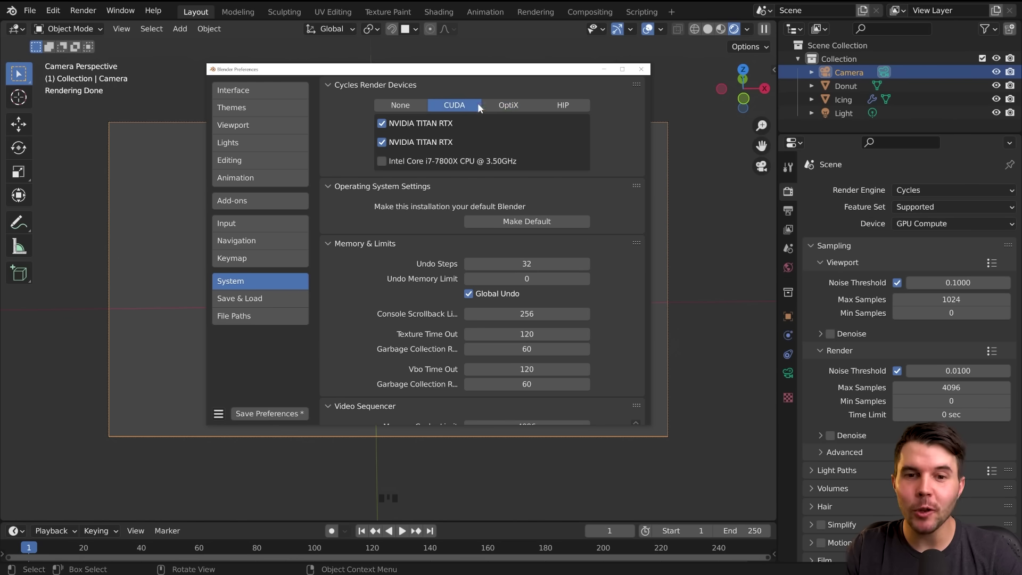
pyautogui.click(496, 104)
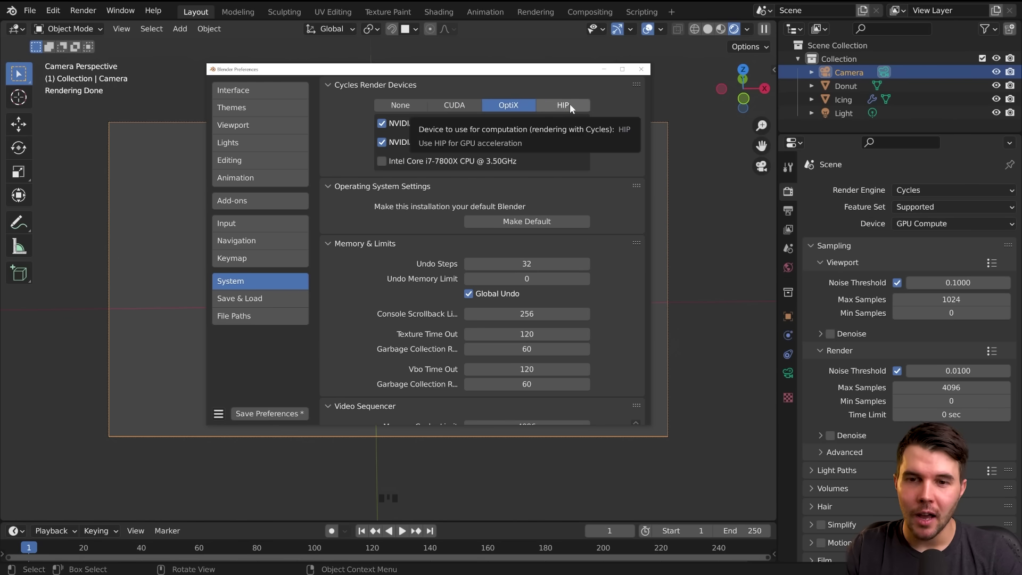
pyautogui.click(570, 104)
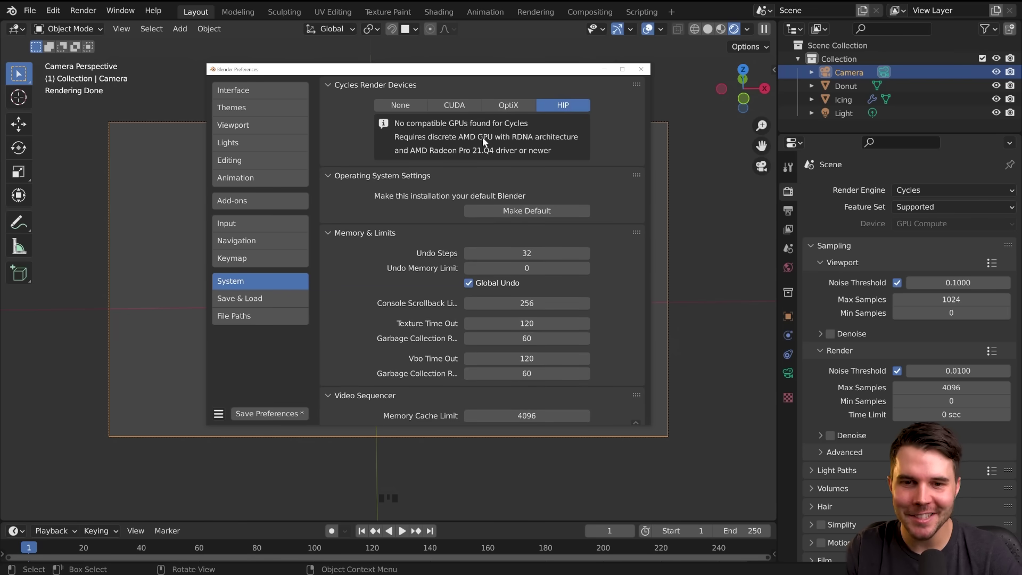
pyautogui.click(509, 105)
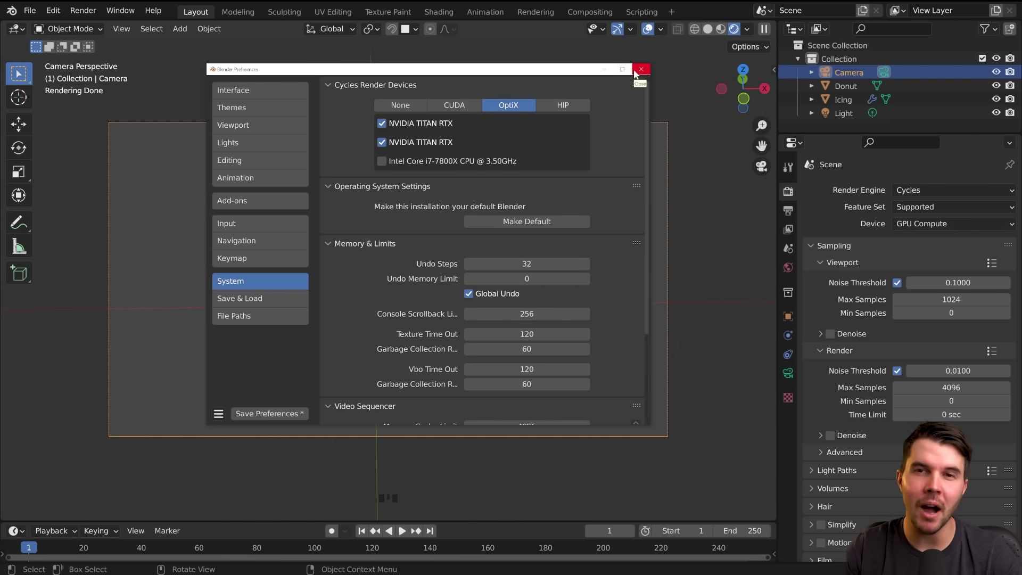
pyautogui.click(415, 103)
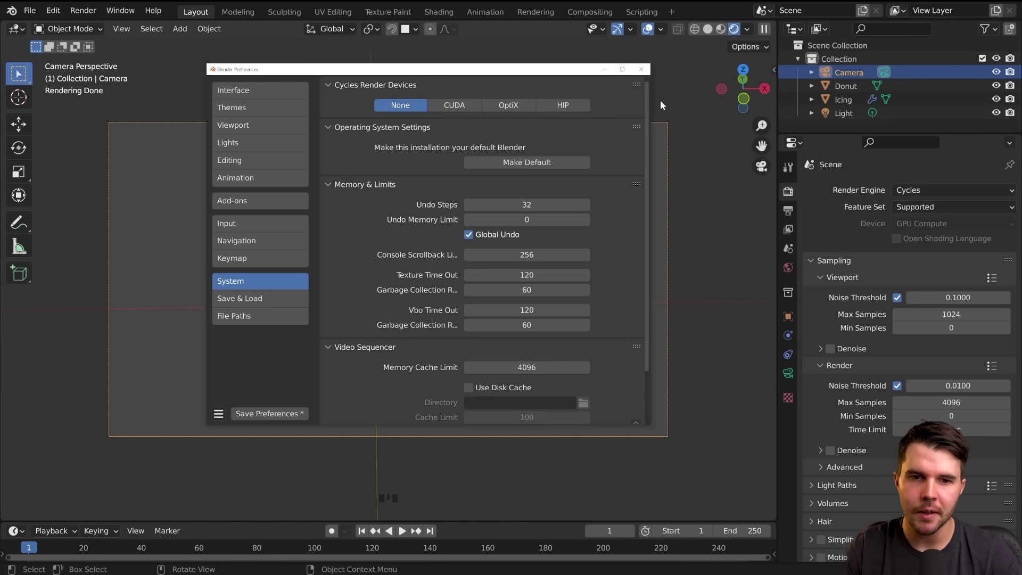
# Close the preferences, render the donut with Cycles using no GPU render device, and close the result.
pyautogui.click(641, 69)
pyautogui.press('F12')
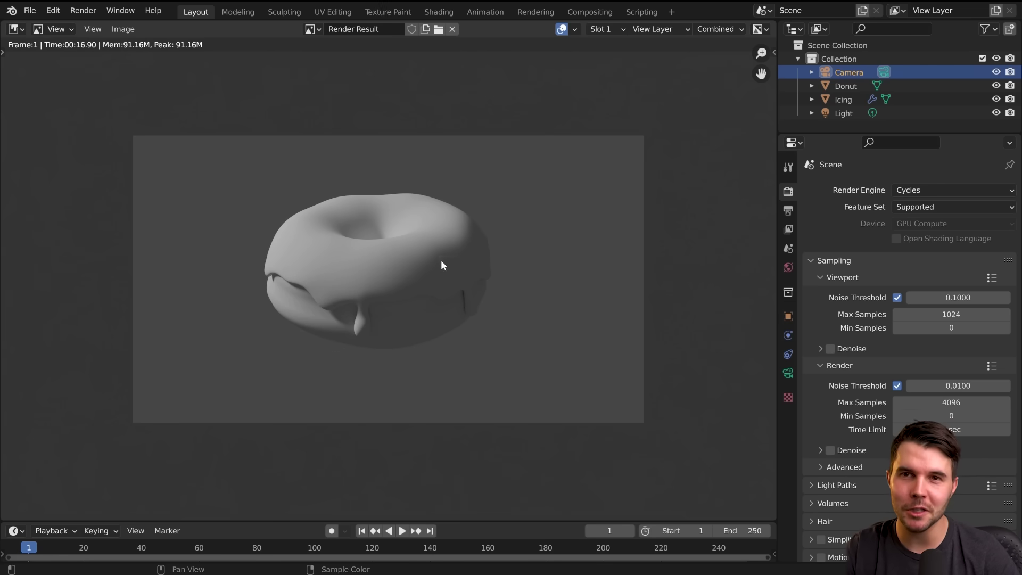
pyautogui.press('Escape')
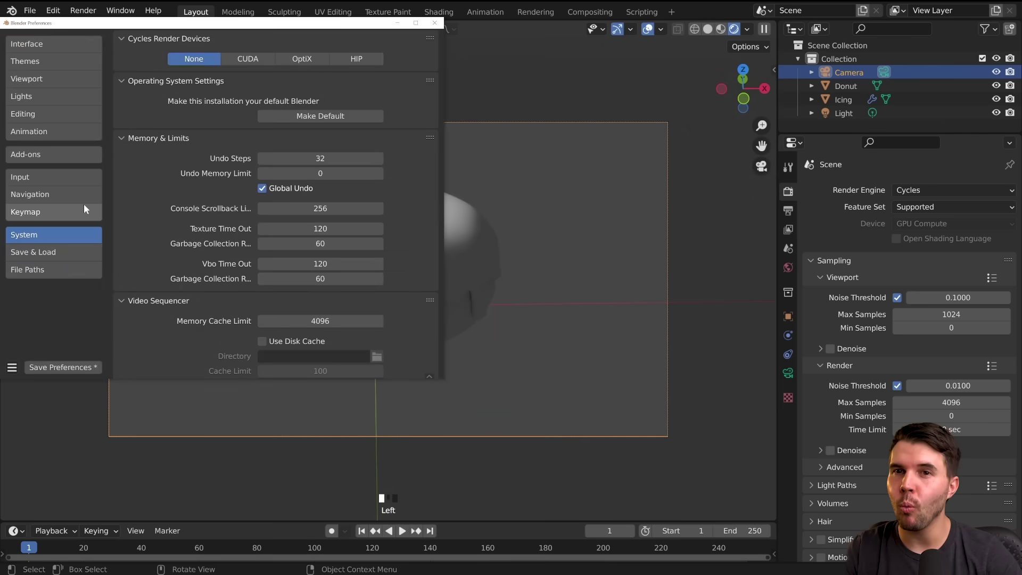
# Compare CUDA and OptiX for the Cycles render devices, finish with OptiX selected, and close the preferences.
pyautogui.click(290, 57)
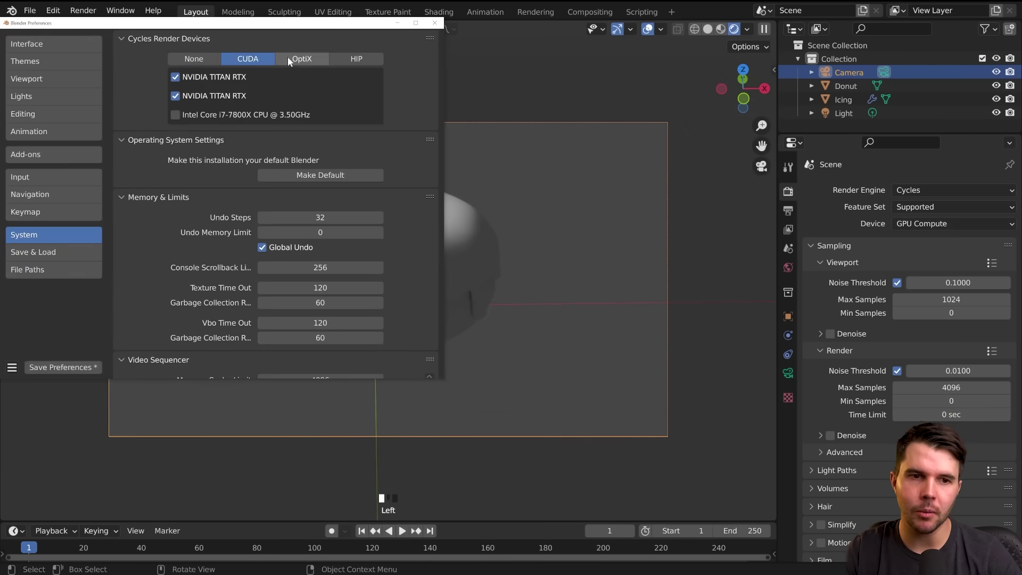
pyautogui.click(260, 61)
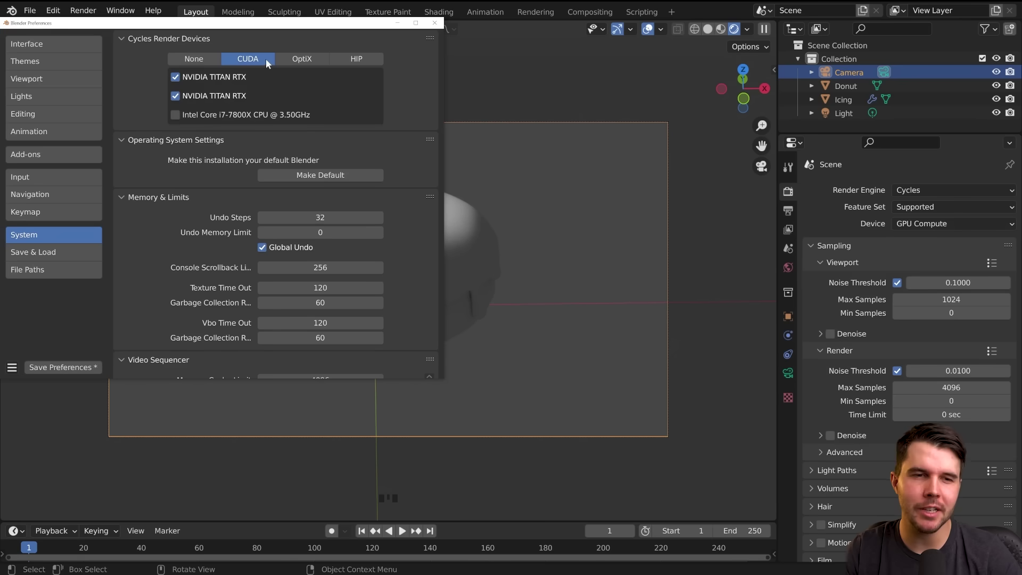
pyautogui.click(302, 59)
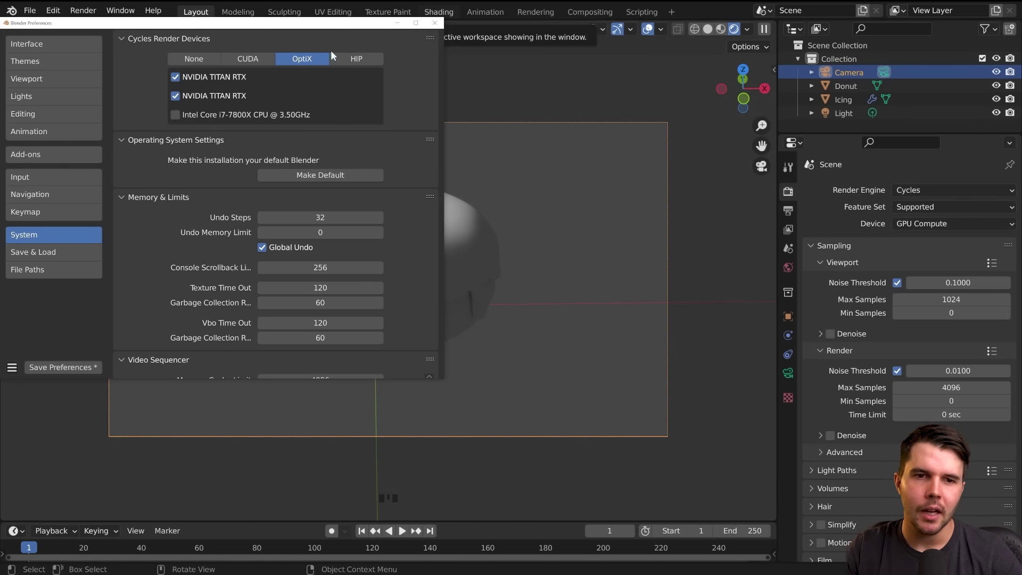
pyautogui.click(435, 23)
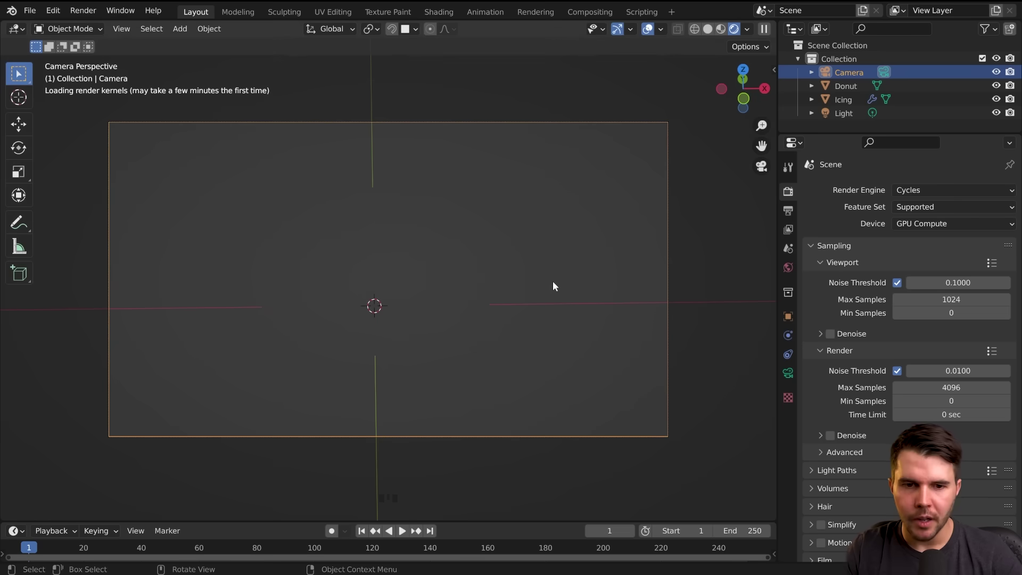
# Set the render engine to Eevee and look at the donut through the camera.
pyautogui.click(902, 190)
pyautogui.click(910, 203)
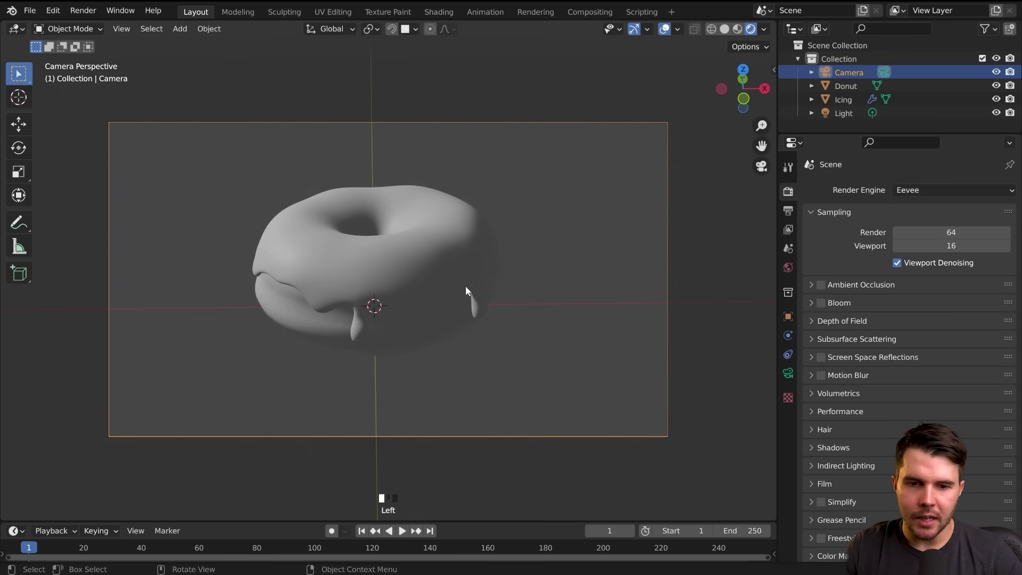
pyautogui.moveTo(474, 288); pyautogui.dragTo(443, 287, button='middle')
pyautogui.press('KP_0')
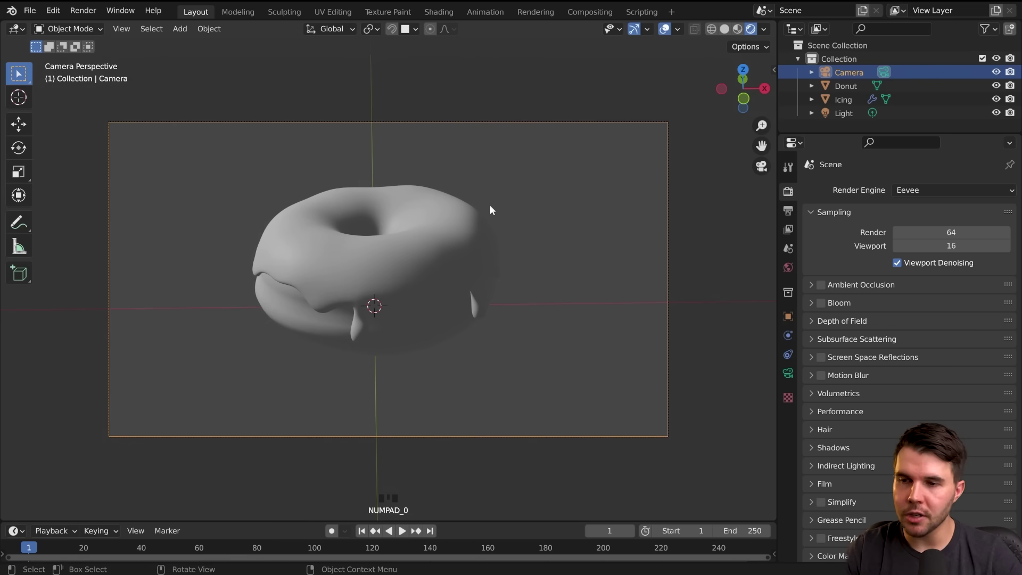
pyautogui.scroll(-1, 534, 279)
pyautogui.scroll(1, 533, 277)
# Add a plane under the donut and scale it down twice, by about 0.807 and 0.438.
pyautogui.hotkey('shift', 'a')
pyautogui.moveTo(460, 192)
pyautogui.click(502, 193)
pyautogui.scroll(-3, 557, 286)
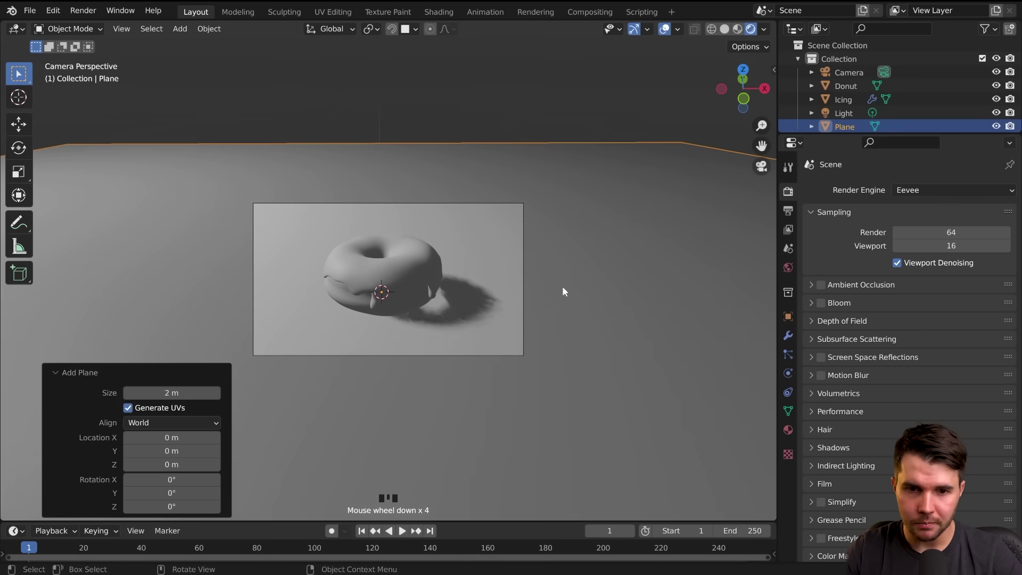
pyautogui.press('s')
pyautogui.click(620, 296)
pyautogui.press('s')
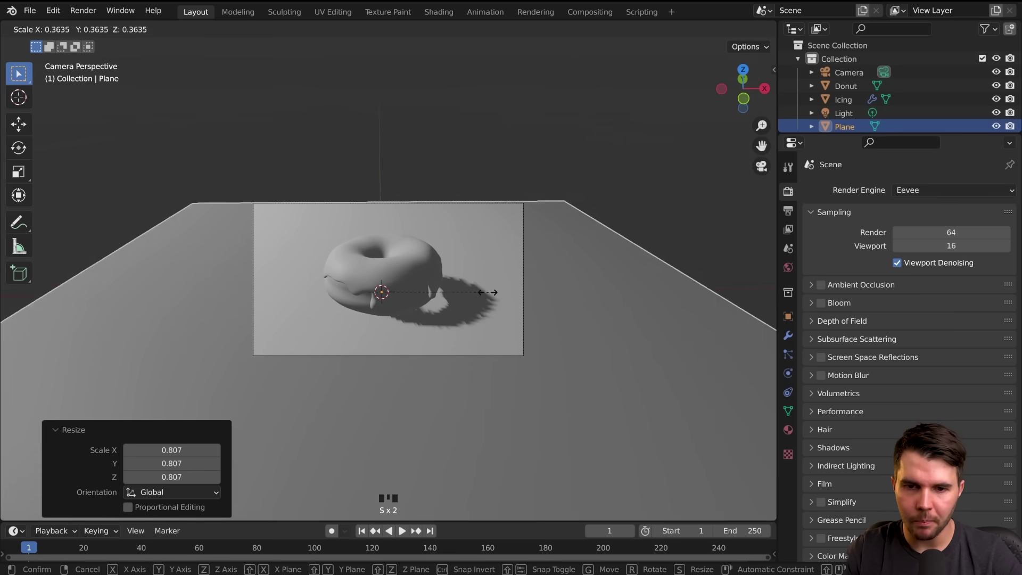
pyautogui.click(580, 290)
pyautogui.scroll(2, 580, 290)
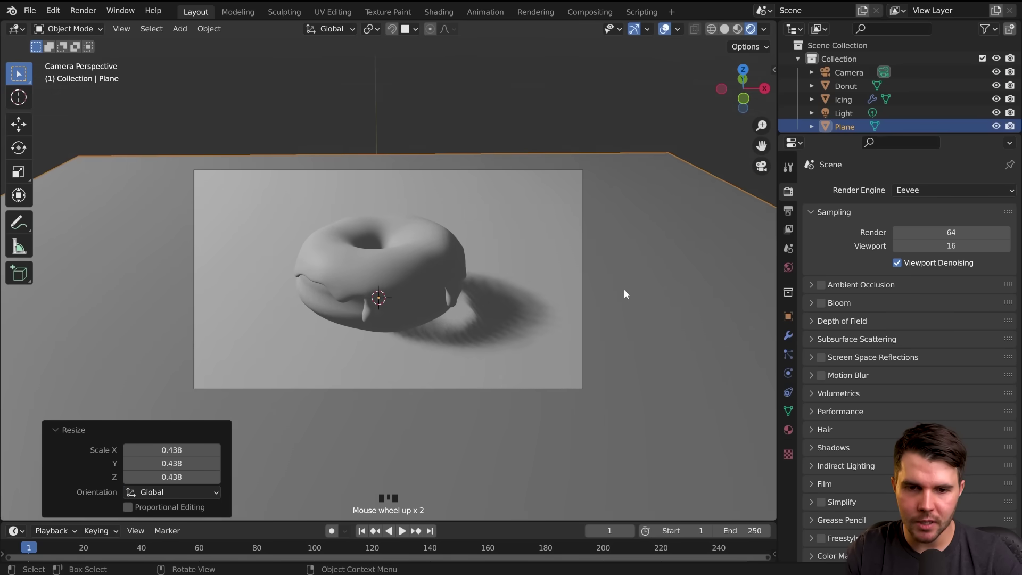
# Compare the shadow beneath the donut in Eevee and Cycles from a low angle, finishing with Eevee as the render engine.
pyautogui.moveTo(624, 289); pyautogui.dragTo(515, 281, button='middle')
pyautogui.scroll(-2, 488, 289)
pyautogui.scroll(5, 481, 296)
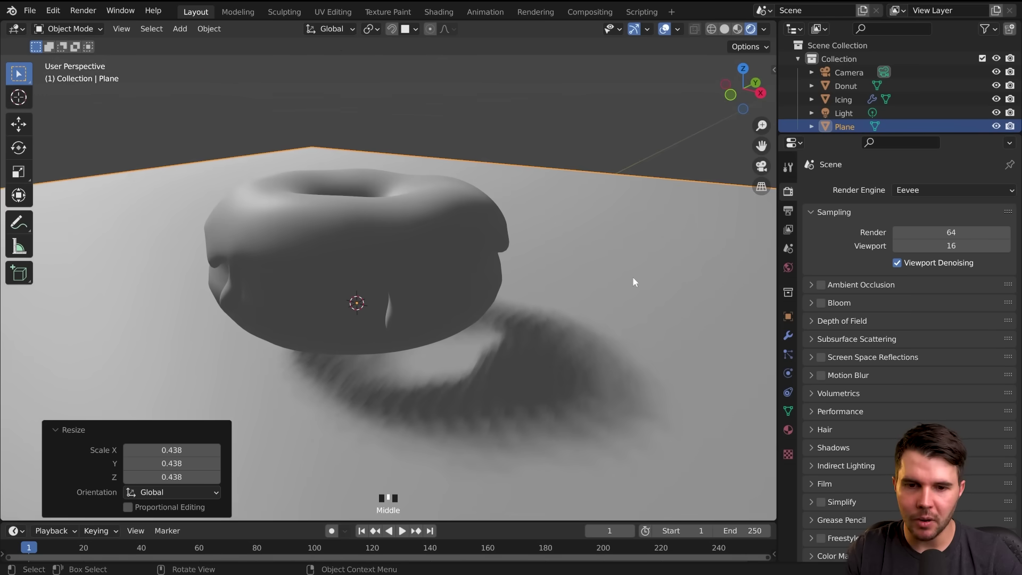
pyautogui.moveTo(633, 282); pyautogui.dragTo(532, 248, button='middle')
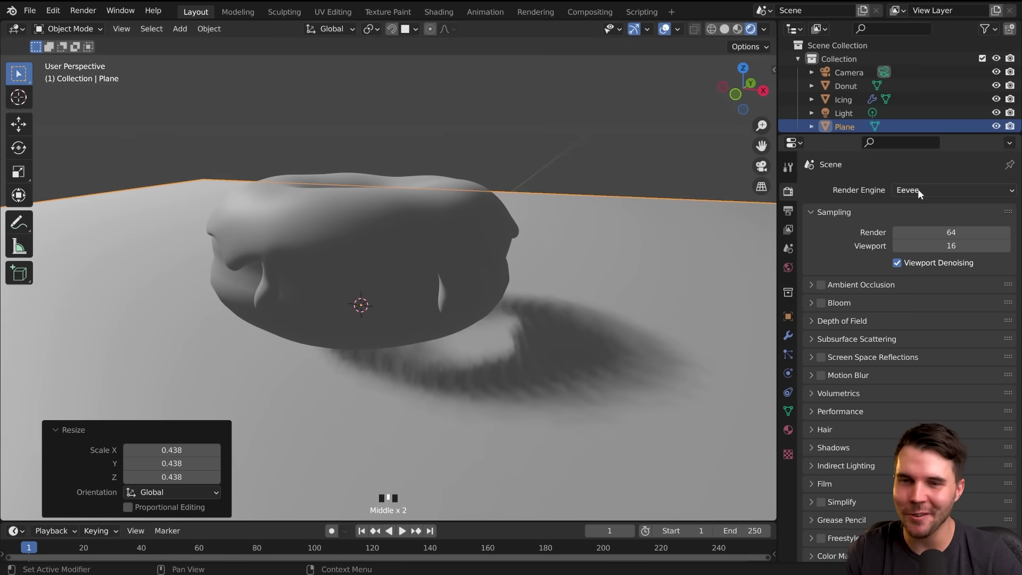
pyautogui.click(958, 191)
pyautogui.click(938, 237)
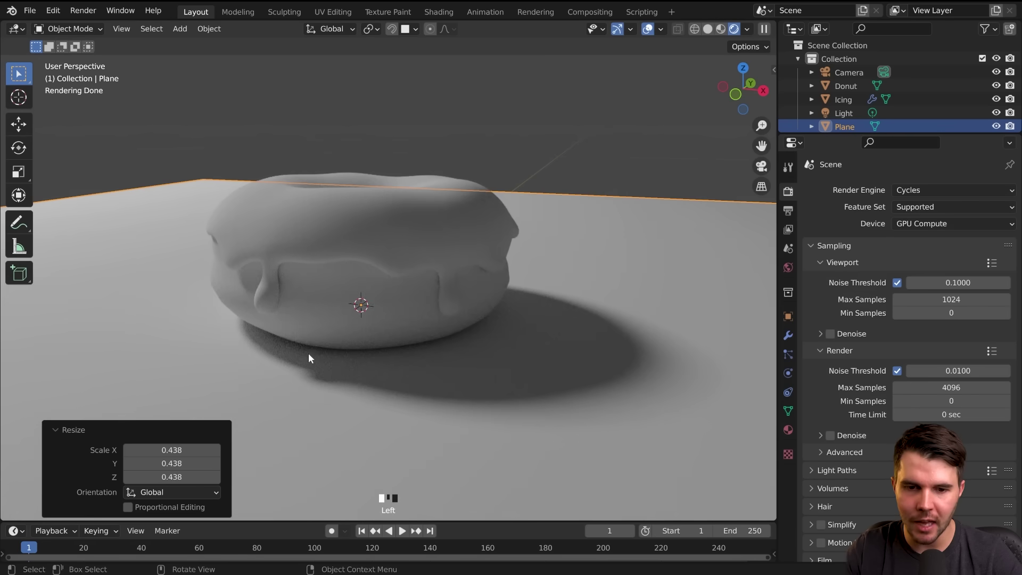
pyautogui.keyDown('shift'); pyautogui.moveTo(378, 361); pyautogui.dragTo(400, 301, button='middle'); pyautogui.keyUp('shift')
pyautogui.scroll(2, 401, 303)
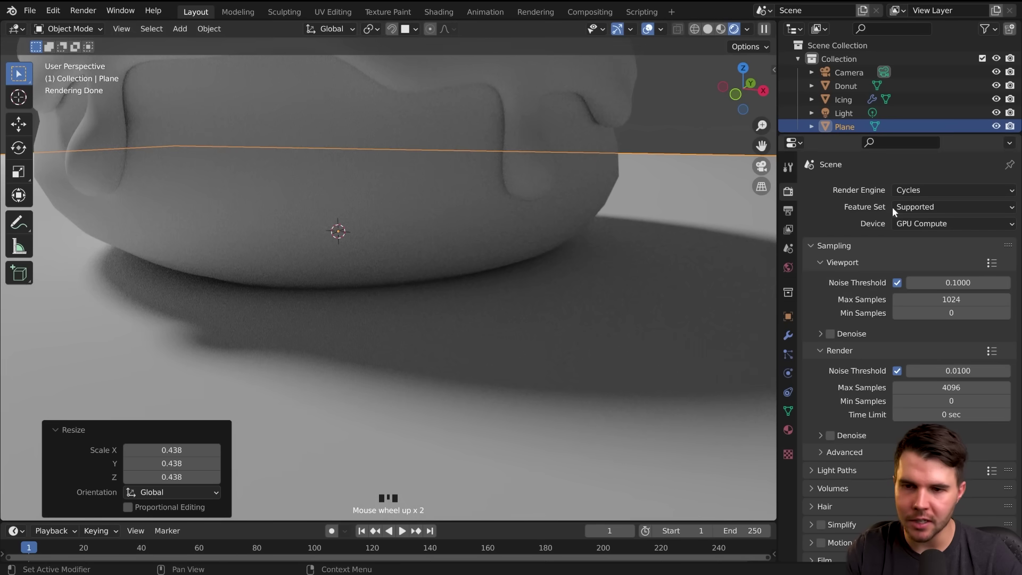
pyautogui.click(931, 191)
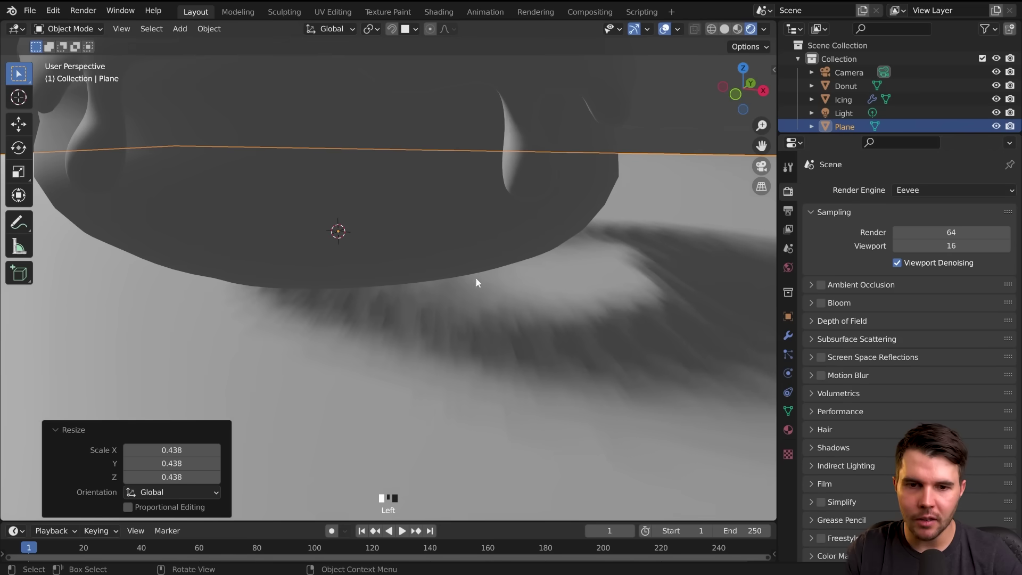
# Deselect the plane, select the light, and return to the camera view.
pyautogui.moveTo(476, 279); pyautogui.dragTo(516, 315, button='middle')
pyautogui.scroll(-3, 516, 315)
pyautogui.hotkey('alt', 'a')
pyautogui.scroll(-4, 516, 314)
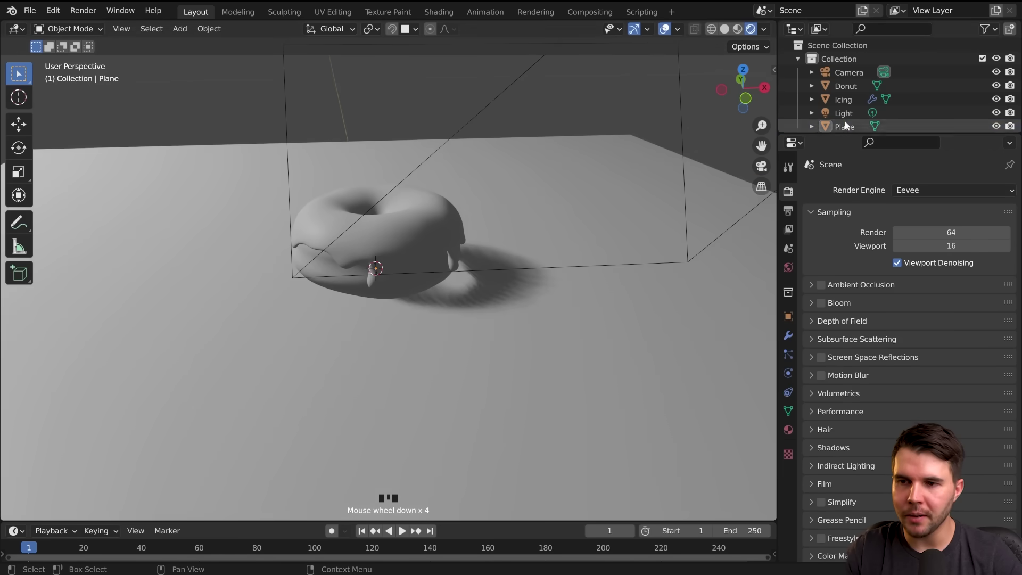
pyautogui.click(844, 113)
pyautogui.moveTo(554, 253); pyautogui.dragTo(537, 265, button='middle')
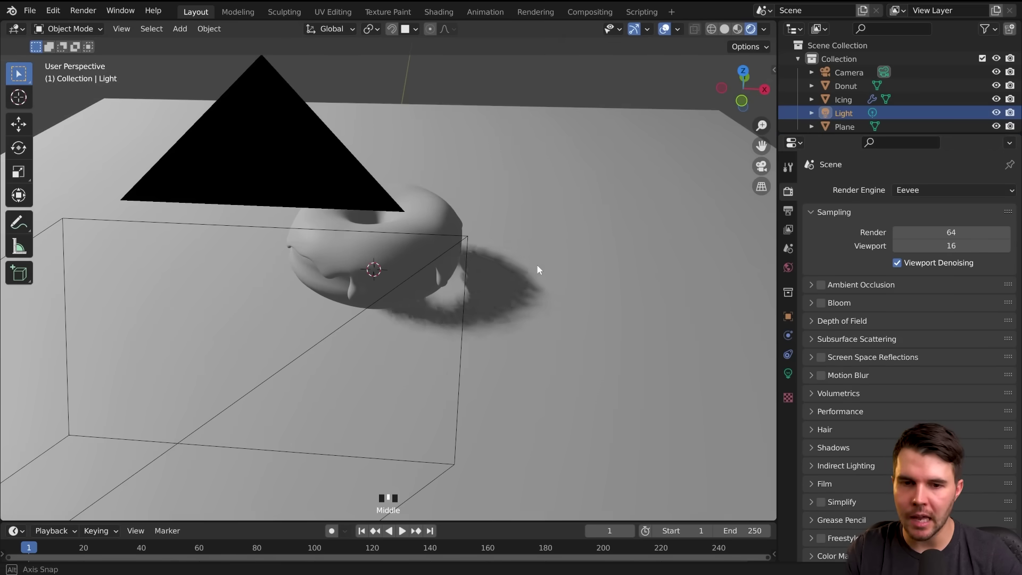
pyautogui.press('KP_0')
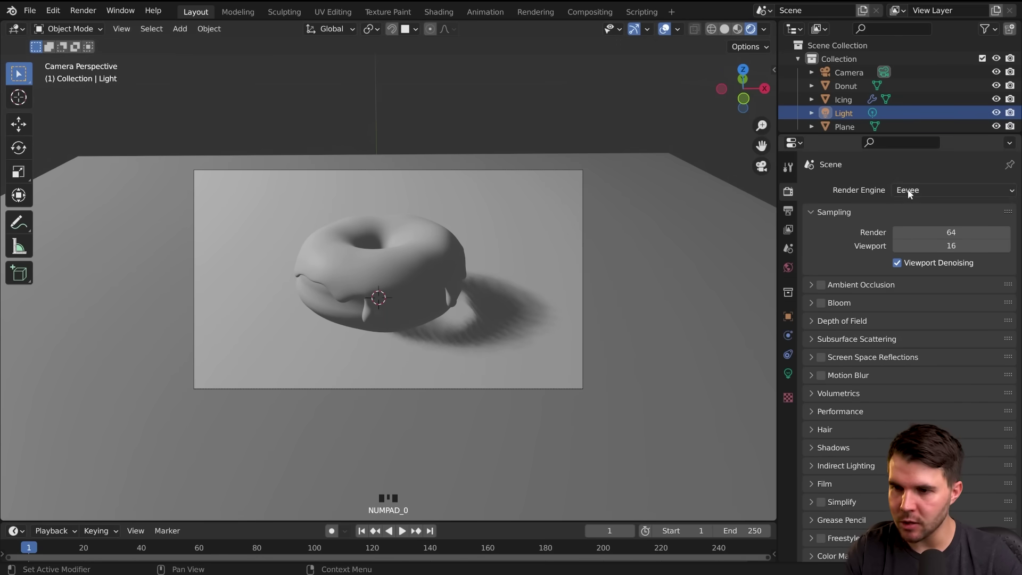
# Try 2048 px and 512 px for the Cube Size of Eevee's shadows, and finish with 4096 px.
pyautogui.click(833, 448)
pyautogui.scroll(-3, 815, 455)
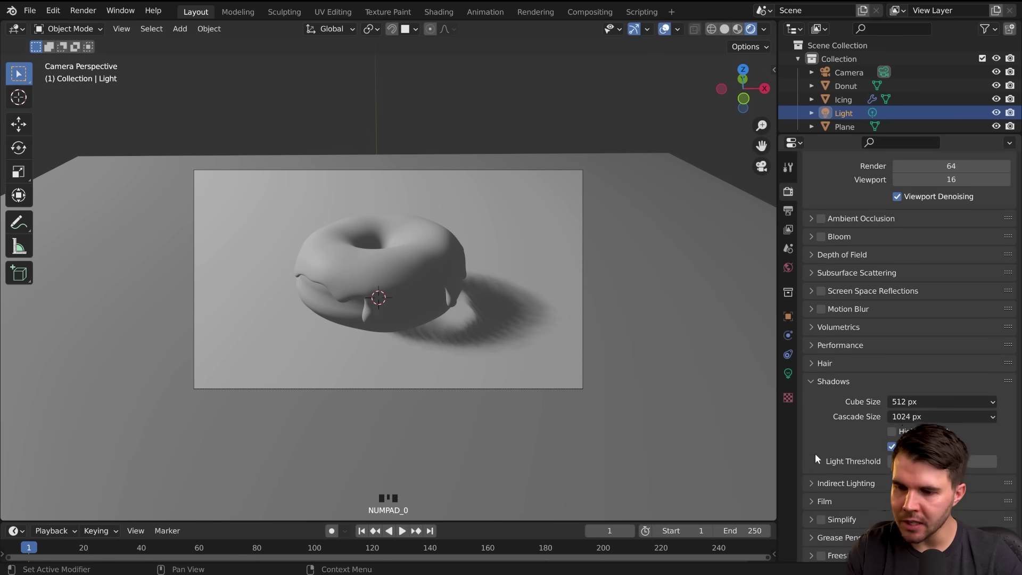
pyautogui.scroll(-1, 816, 450)
pyautogui.scroll(3, 640, 358)
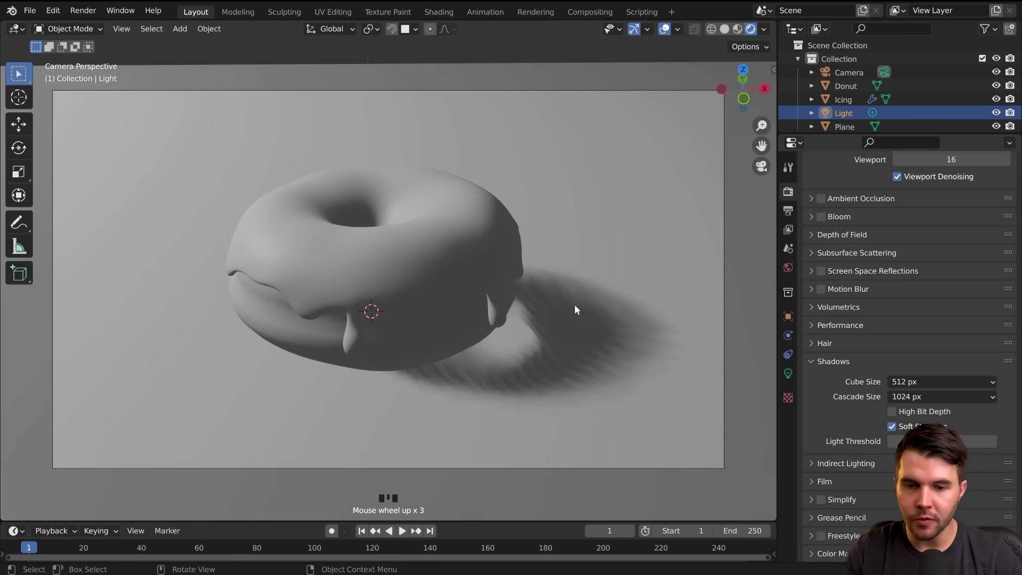
pyautogui.click(931, 382)
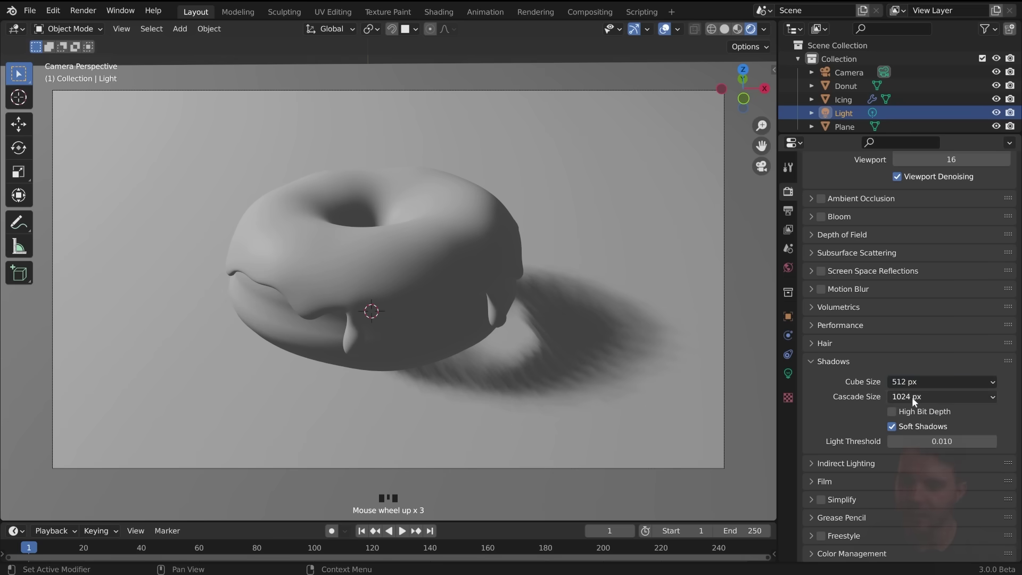
pyautogui.click(917, 383)
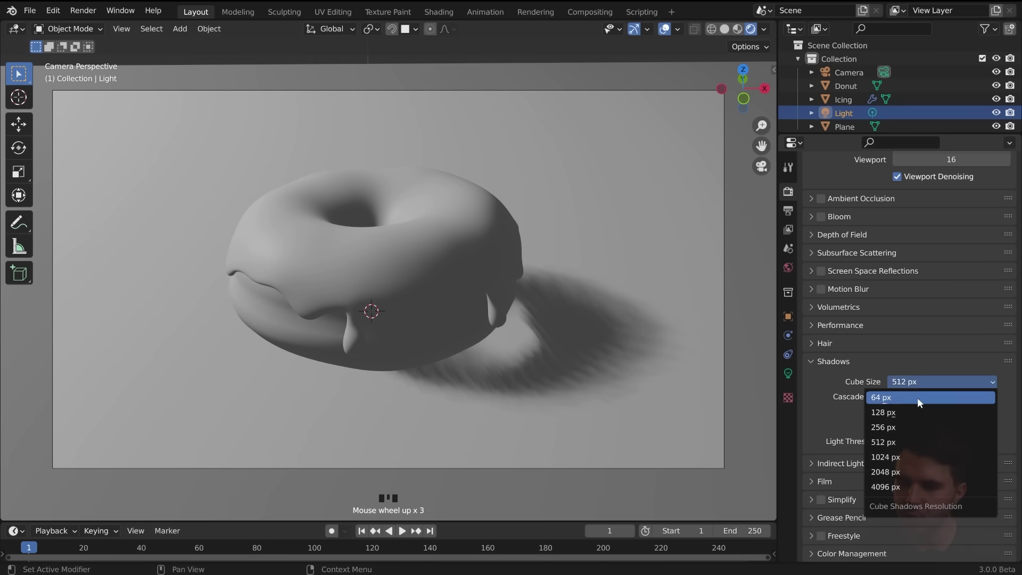
pyautogui.click(906, 472)
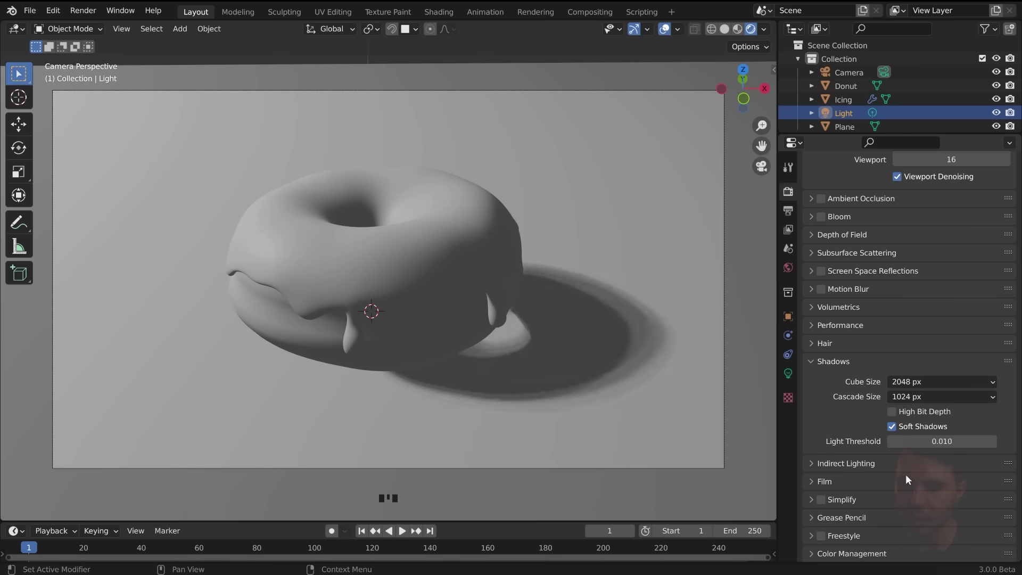
pyautogui.click(938, 383)
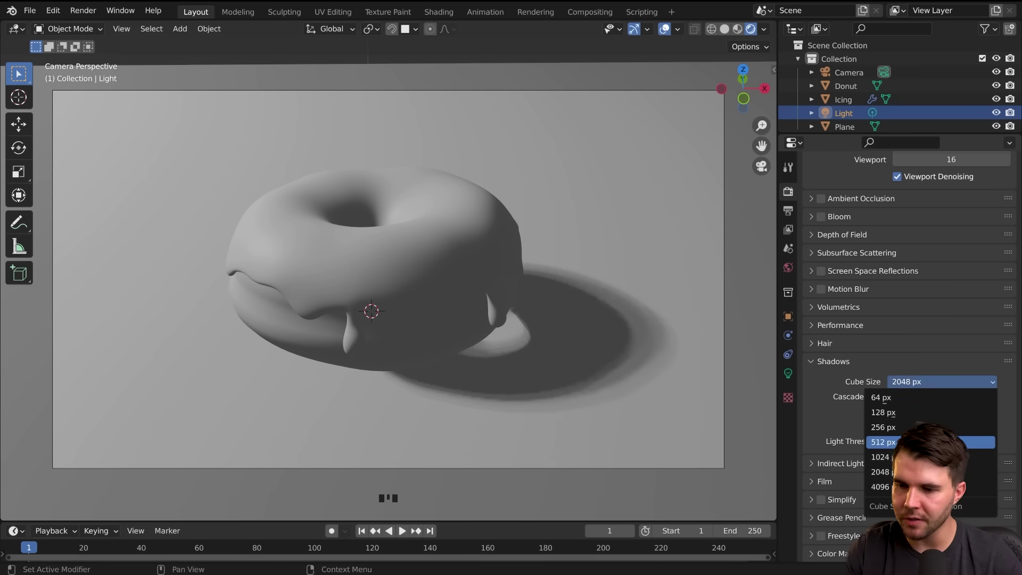
pyautogui.click(915, 442)
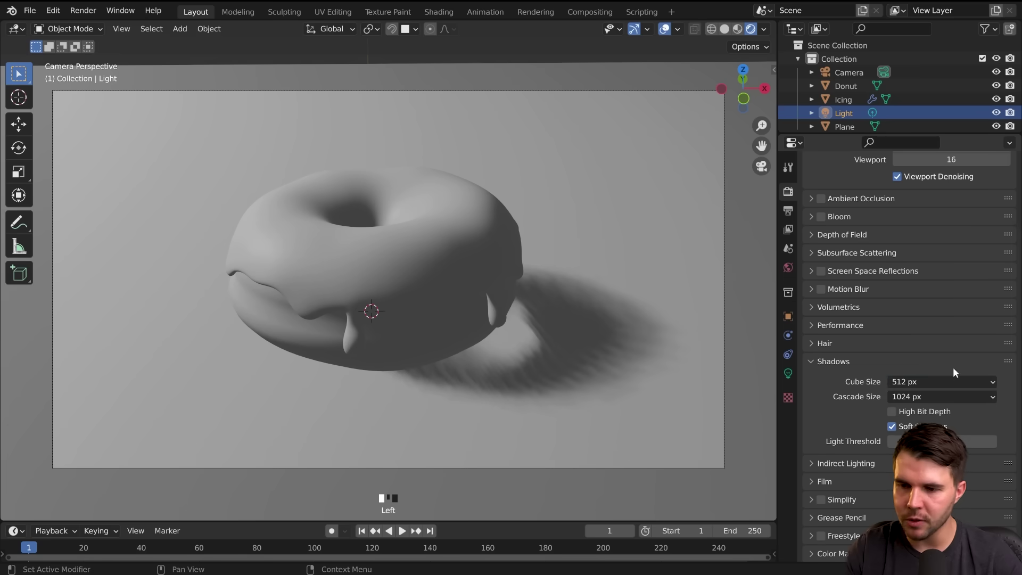
pyautogui.click(940, 381)
pyautogui.click(934, 487)
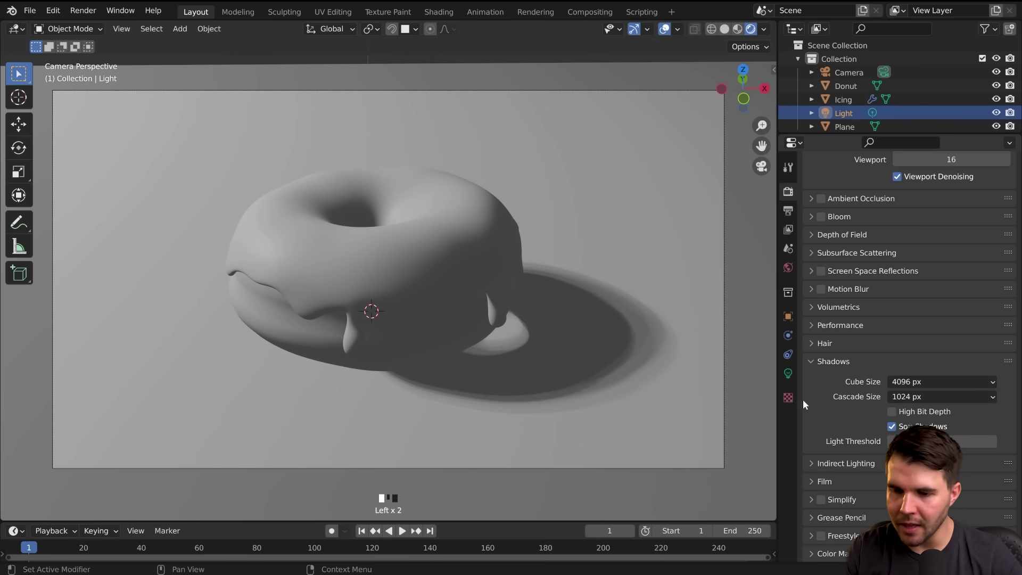
# Examine the donut's shadow on the plane from low angles and enlarge the Outliner to fit every object.
pyautogui.moveTo(513, 337); pyautogui.dragTo(458, 315, button='middle')
pyautogui.scroll(4, 459, 314)
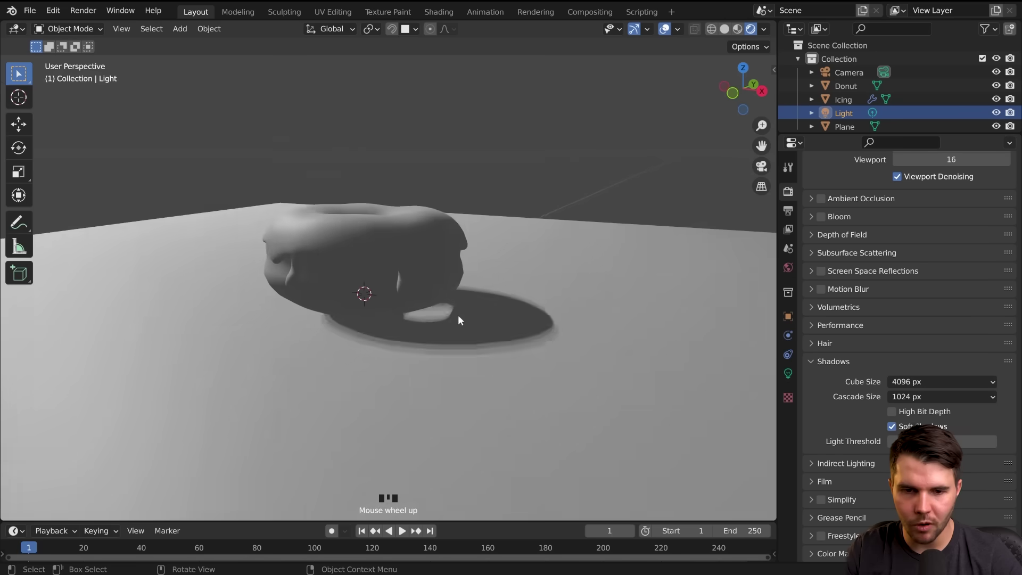
pyautogui.scroll(2, 474, 341)
pyautogui.moveTo(488, 383); pyautogui.dragTo(462, 331, button='middle')
pyautogui.scroll(-3, 439, 313)
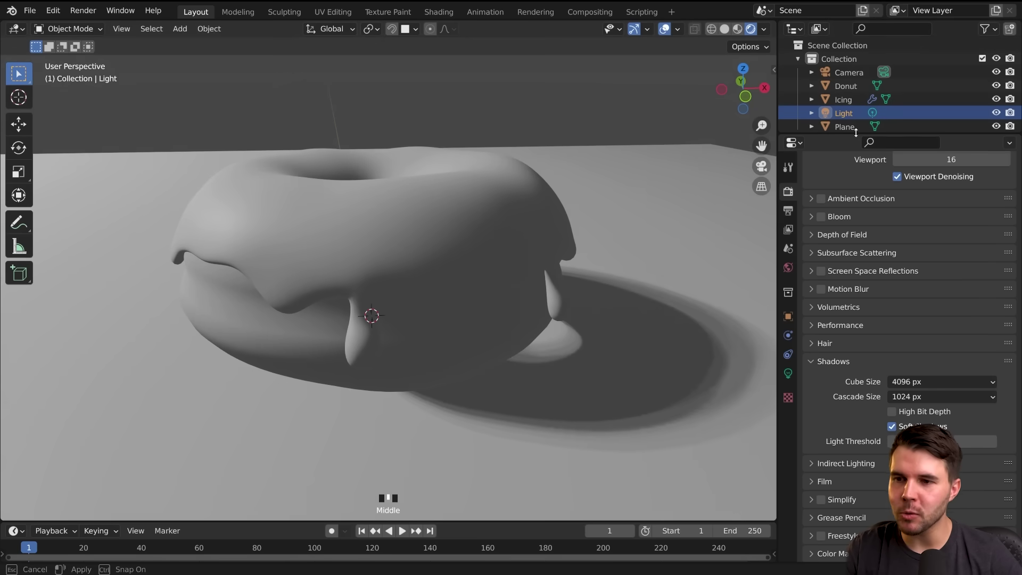
pyautogui.moveTo(855, 133); pyautogui.dragTo(854, 157)
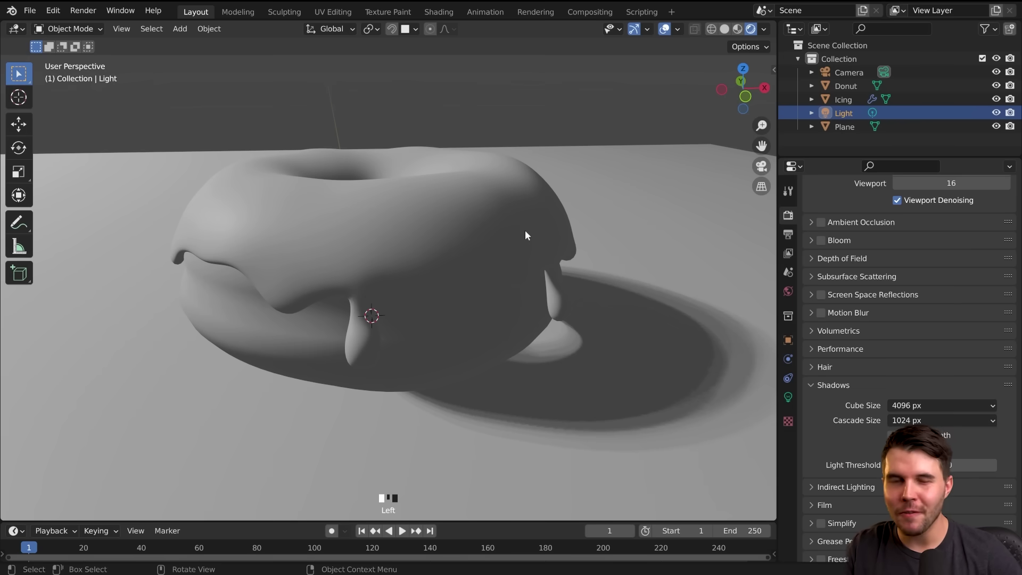
# Set the light's shadow Bias to 0.001 and check the shadow beneath the donut from the side.
pyautogui.moveTo(566, 327); pyautogui.dragTo(535, 331, button='middle')
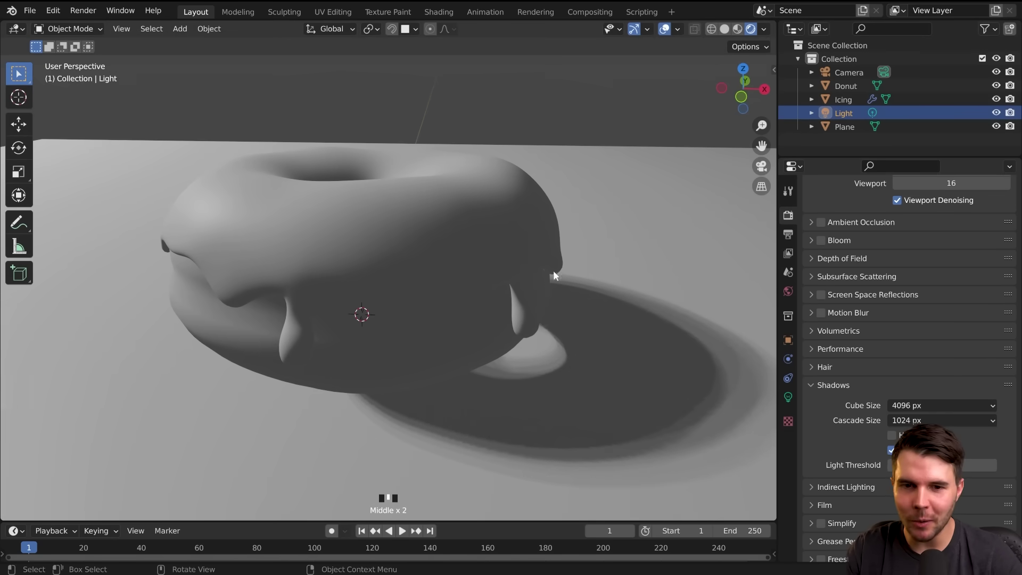
pyautogui.scroll(-13, 553, 274)
pyautogui.scroll(7, 449, 272)
pyautogui.scroll(2, 470, 273)
pyautogui.click(788, 397)
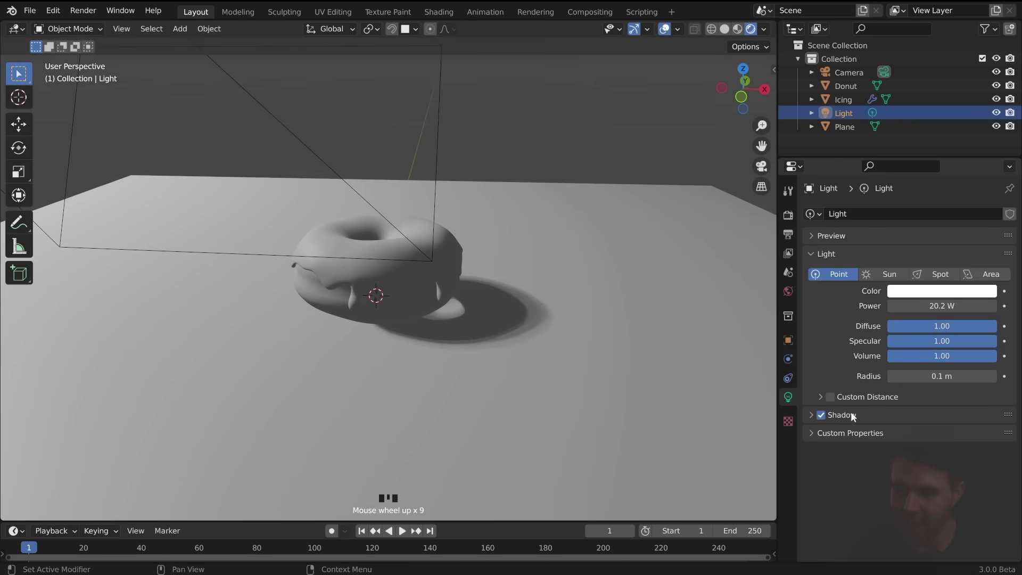
pyautogui.click(852, 415)
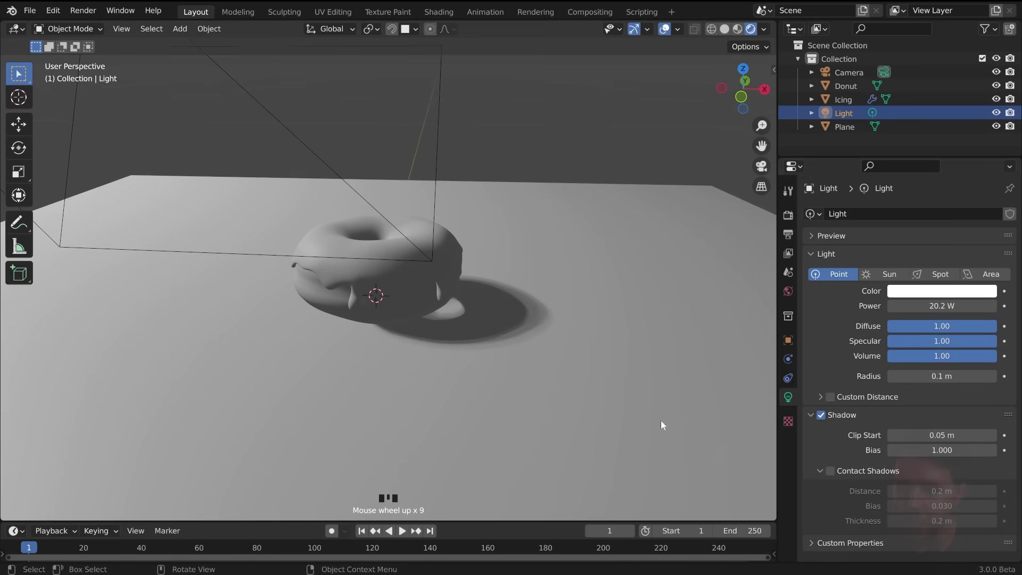
pyautogui.scroll(3, 602, 417)
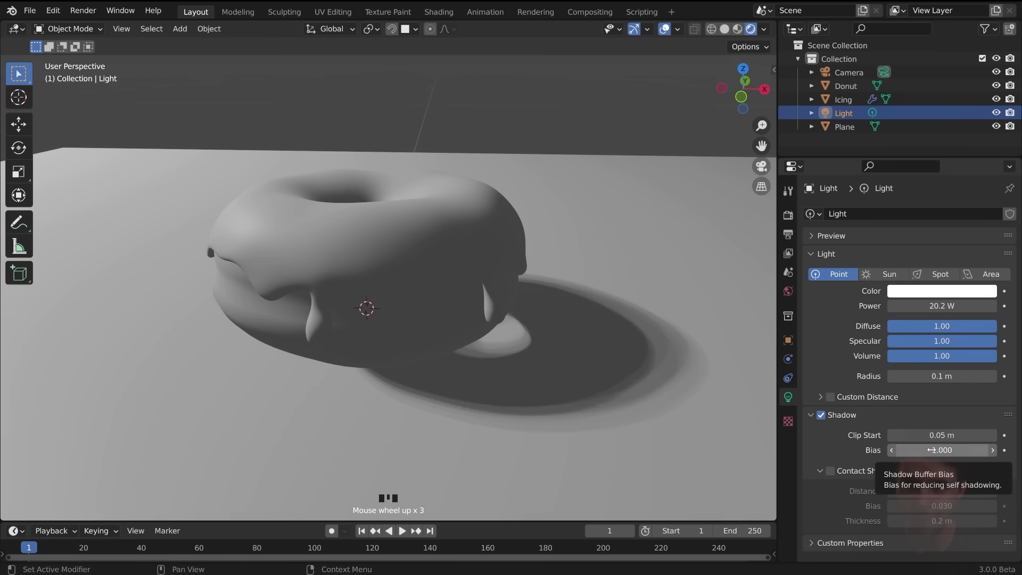
pyautogui.moveTo(930, 450); pyautogui.dragTo(825, 450)
pyautogui.moveTo(448, 364); pyautogui.dragTo(486, 332, button='middle')
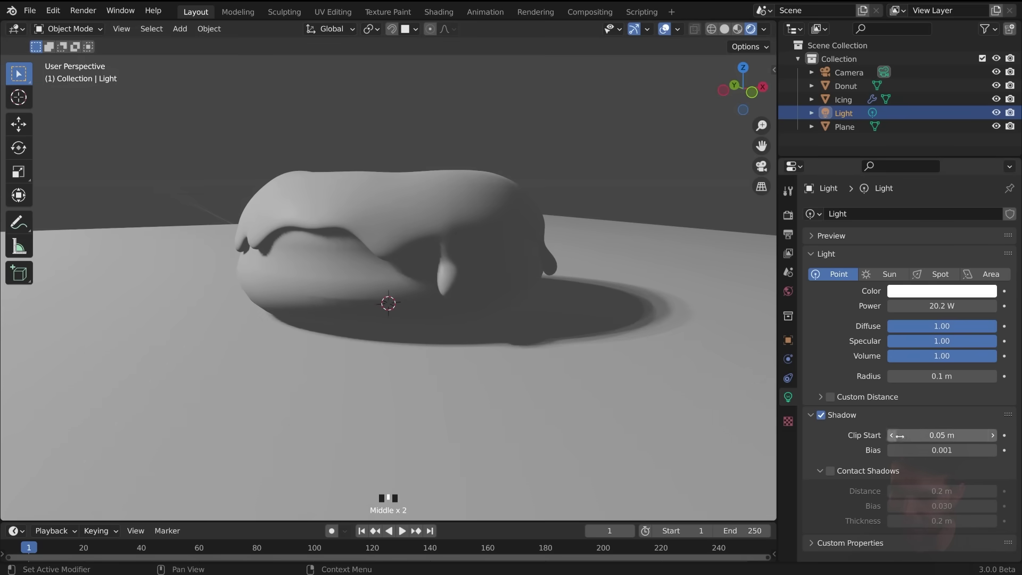
# Toggle the light's Contact Shadows on and off and compare the donut's shadow from several angles.
pyautogui.moveTo(914, 450); pyautogui.dragTo(914, 450)
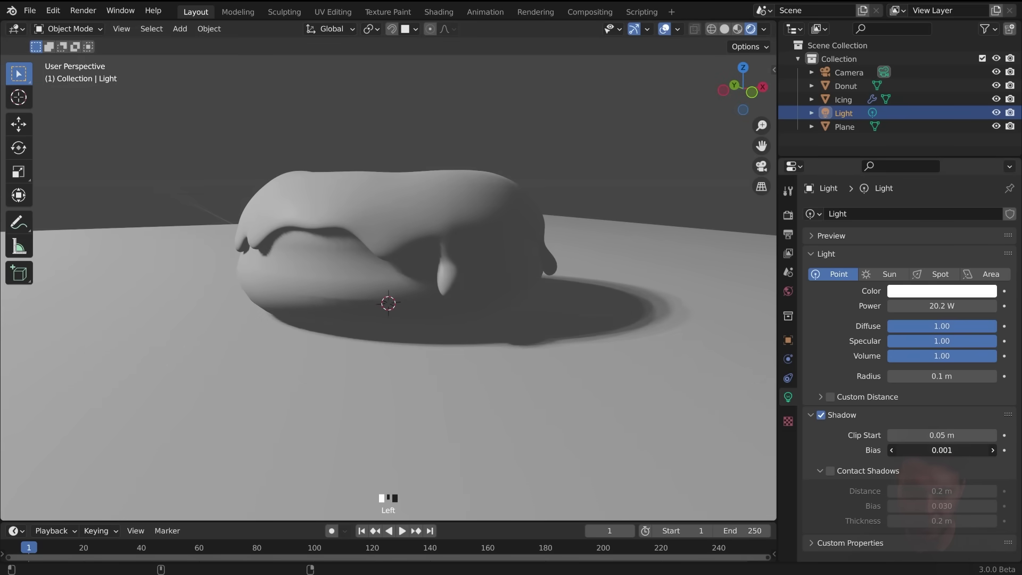
pyautogui.moveTo(550, 289); pyautogui.dragTo(487, 334, button='middle')
pyautogui.click(838, 469)
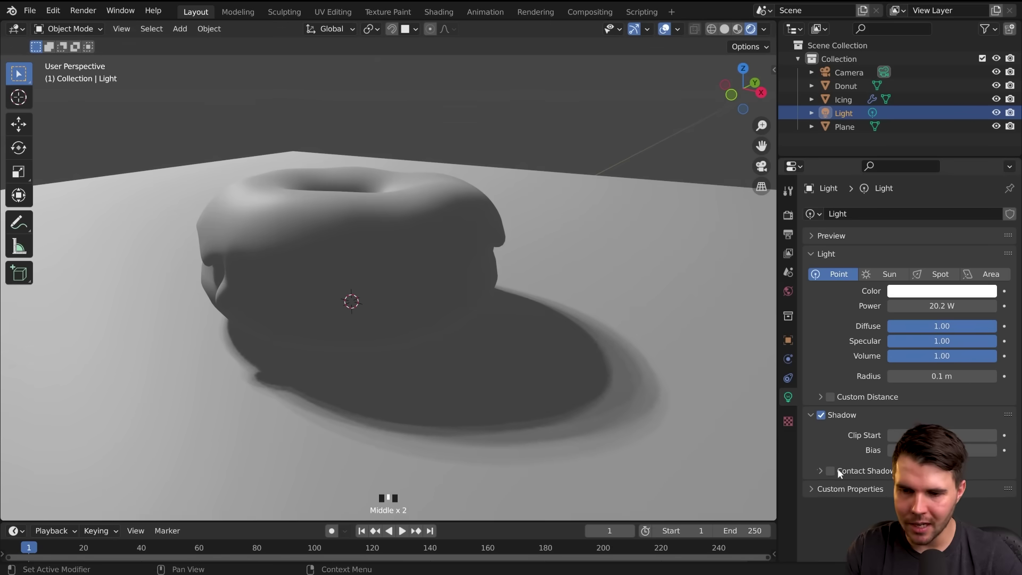
pyautogui.click(831, 471)
pyautogui.click(820, 470)
pyautogui.click(831, 471)
pyautogui.moveTo(507, 228); pyautogui.dragTo(653, 306, button='middle')
pyautogui.click(830, 471)
pyautogui.click(830, 471)
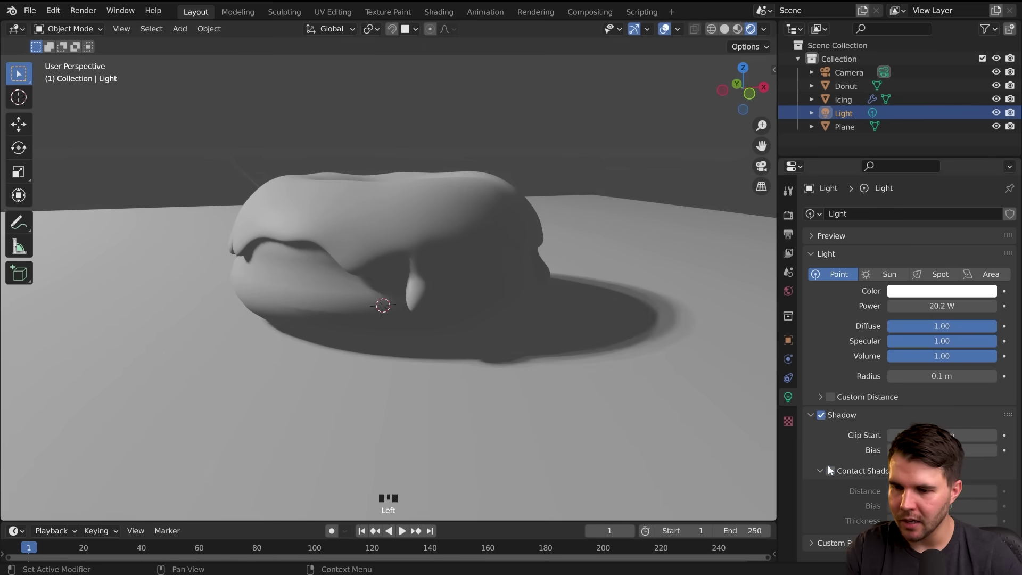
pyautogui.moveTo(518, 319); pyautogui.dragTo(656, 310, button='middle')
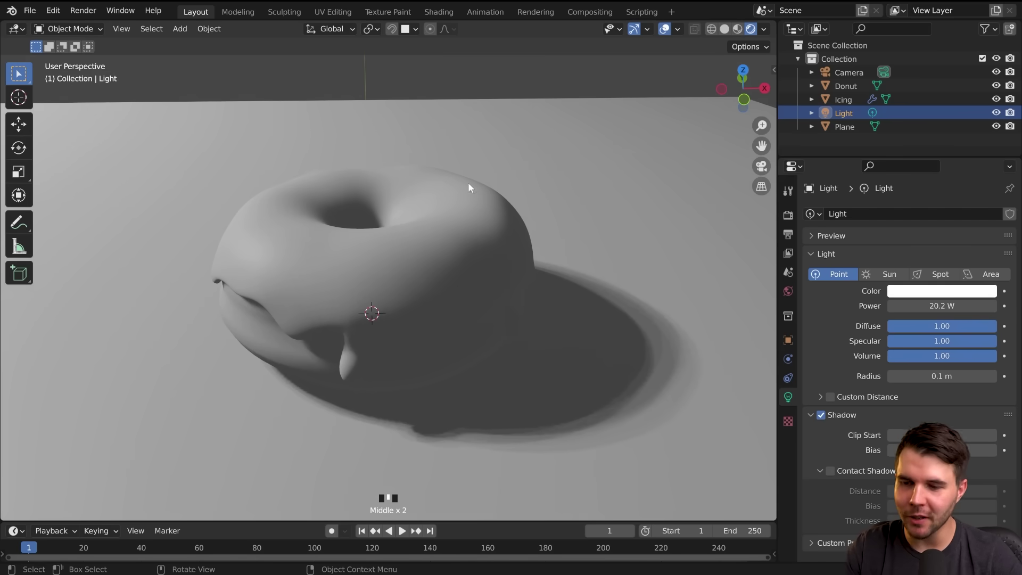
# Try Contact Shadows on the light with a different Distance, and switch them off again.
pyautogui.click(830, 471)
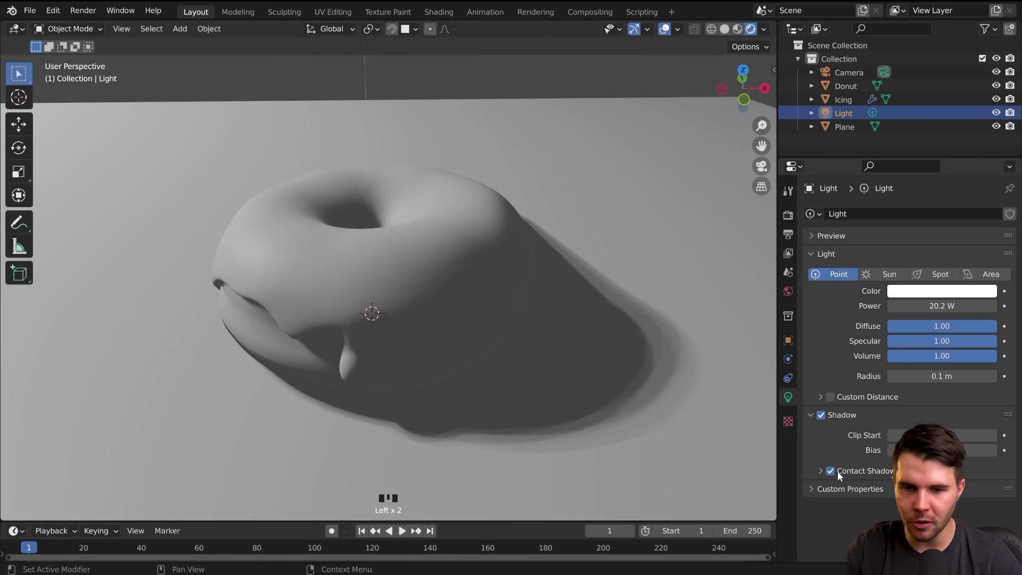
pyautogui.moveTo(942, 491)
pyautogui.mouseDown()
pyautogui.moveTo(926, 491)
pyautogui.moveTo(940, 491)
pyautogui.mouseUp()
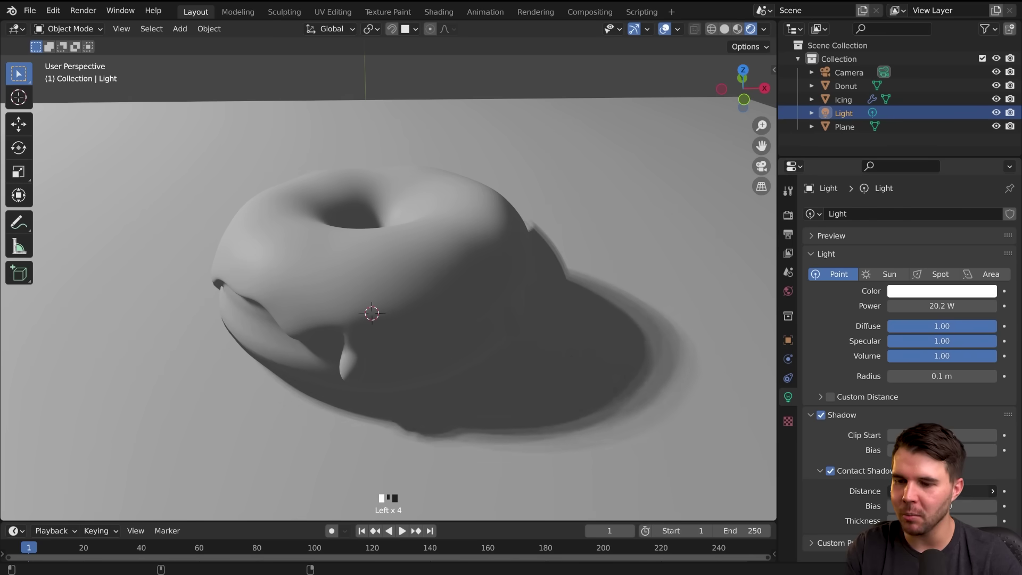
pyautogui.click(843, 471)
pyautogui.click(831, 471)
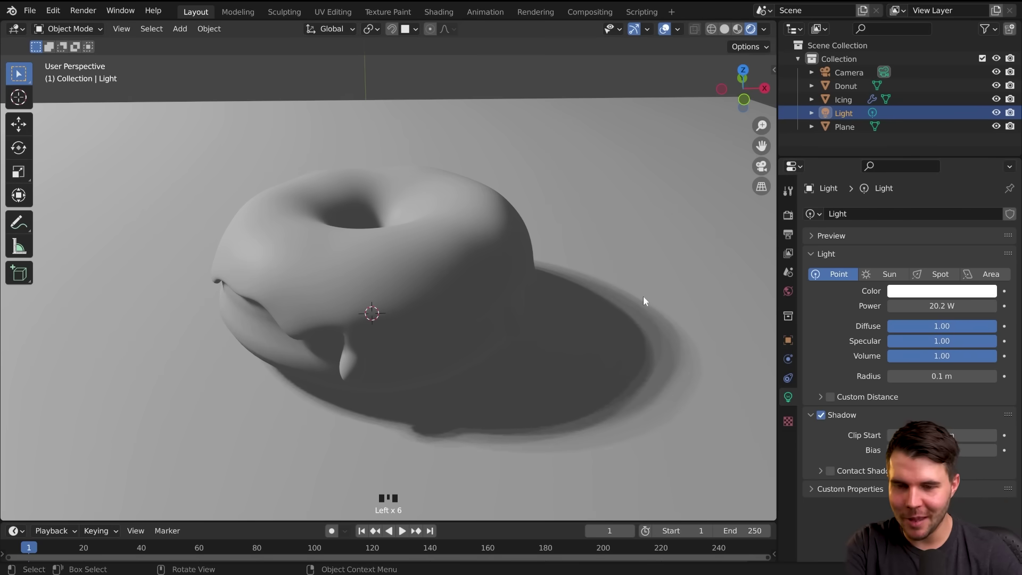
# Render the camera view with Eevee into Slot 1 and make Slot 2 the active render slot.
pyautogui.press('KP_0')
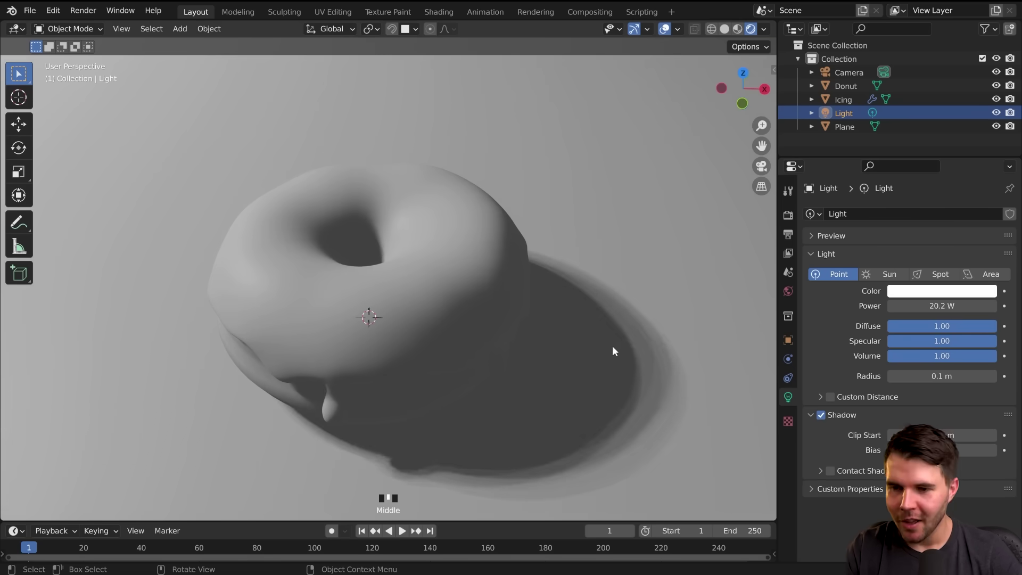
pyautogui.scroll(2, 612, 345)
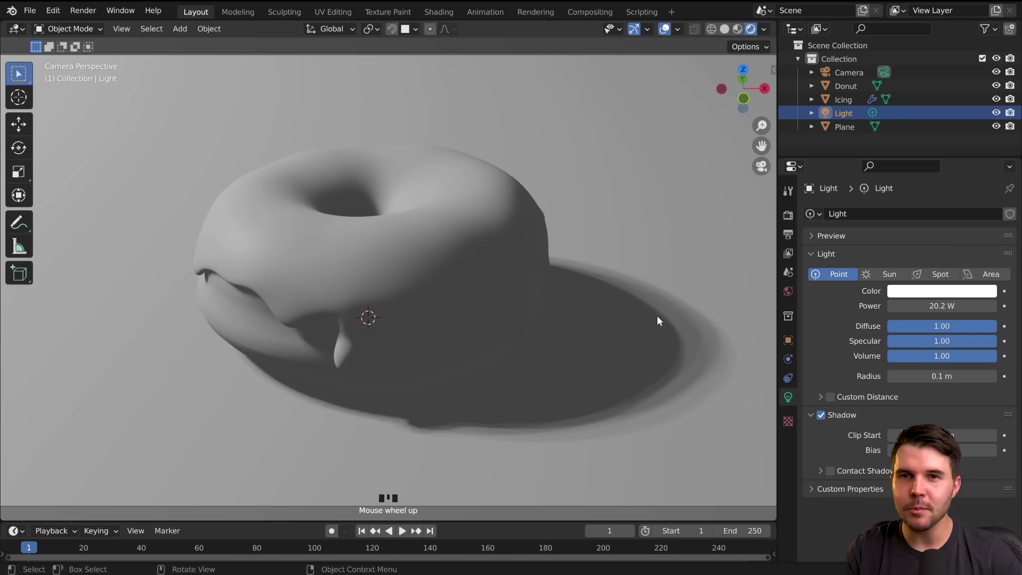
pyautogui.press('F12')
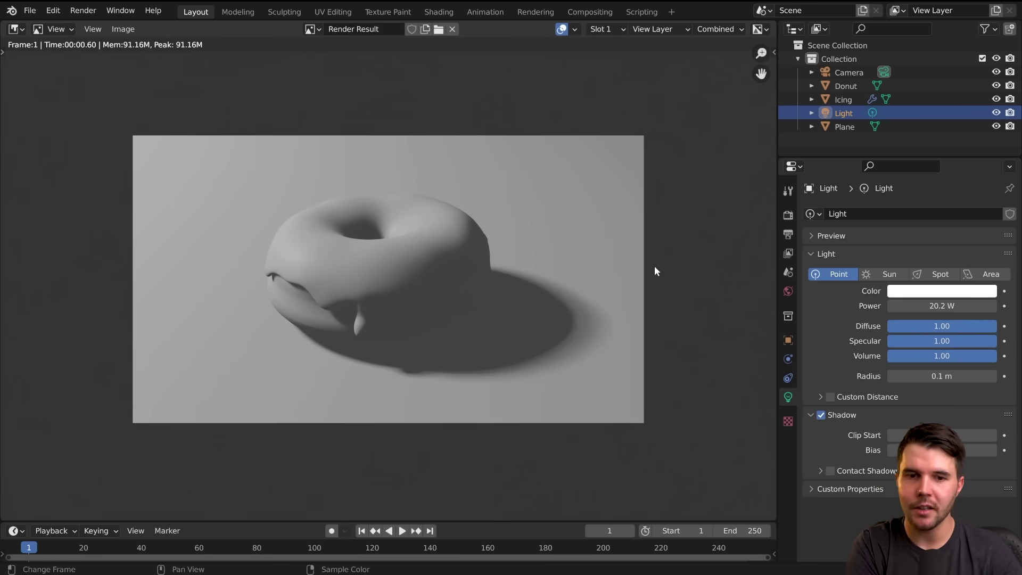
pyautogui.click(607, 30)
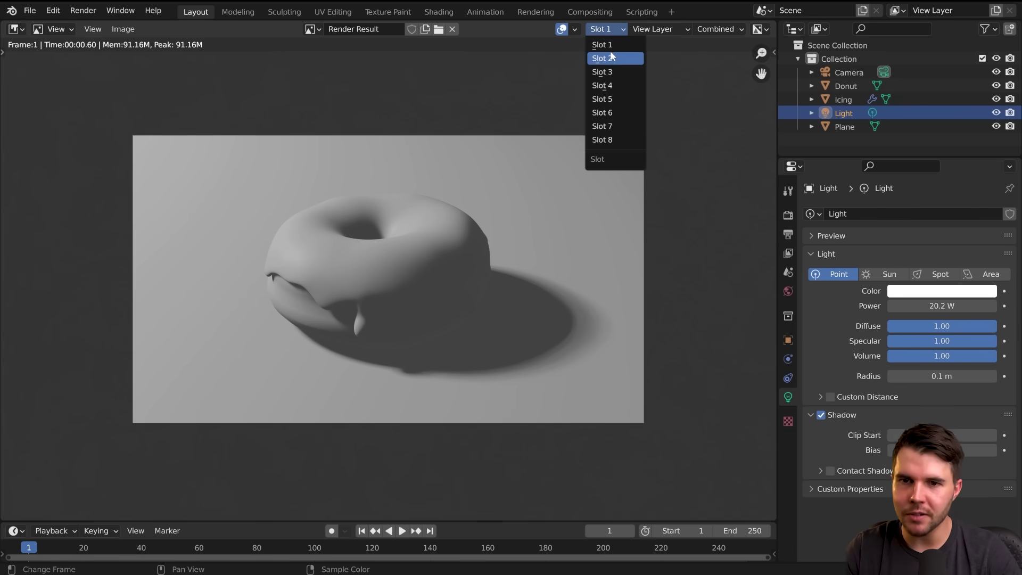
pyautogui.click(612, 59)
pyautogui.press('Escape')
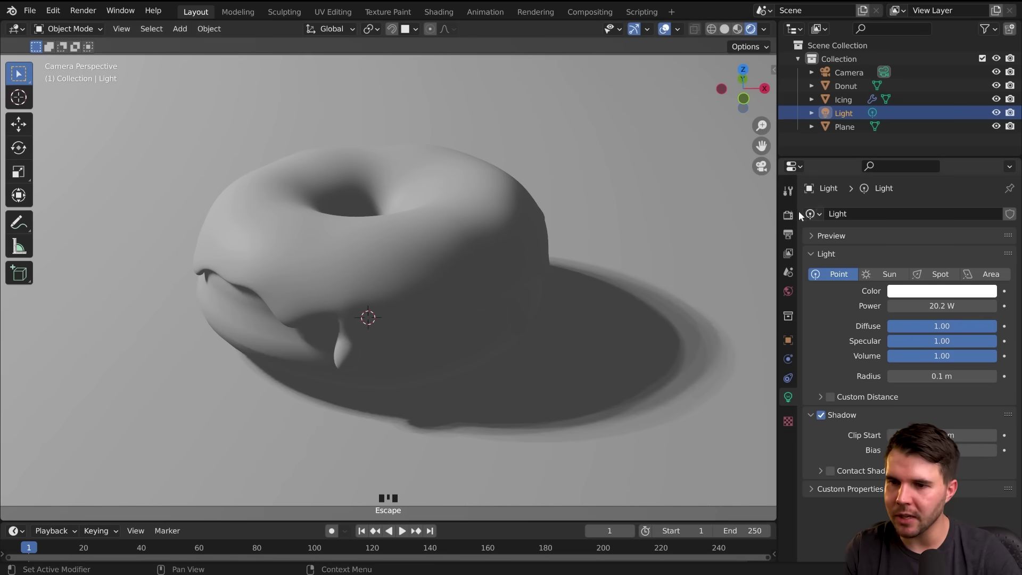
# Switch the render engine to Cycles and render the camera view into Slot 2, stopping the render early.
pyautogui.click(788, 214)
pyautogui.click(912, 214)
pyautogui.click(912, 259)
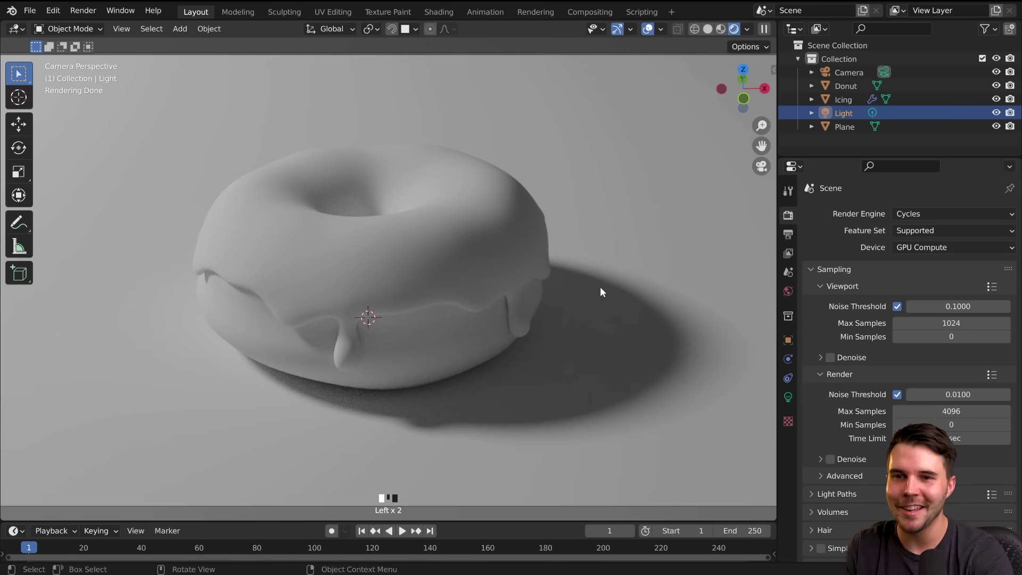
pyautogui.press('F12')
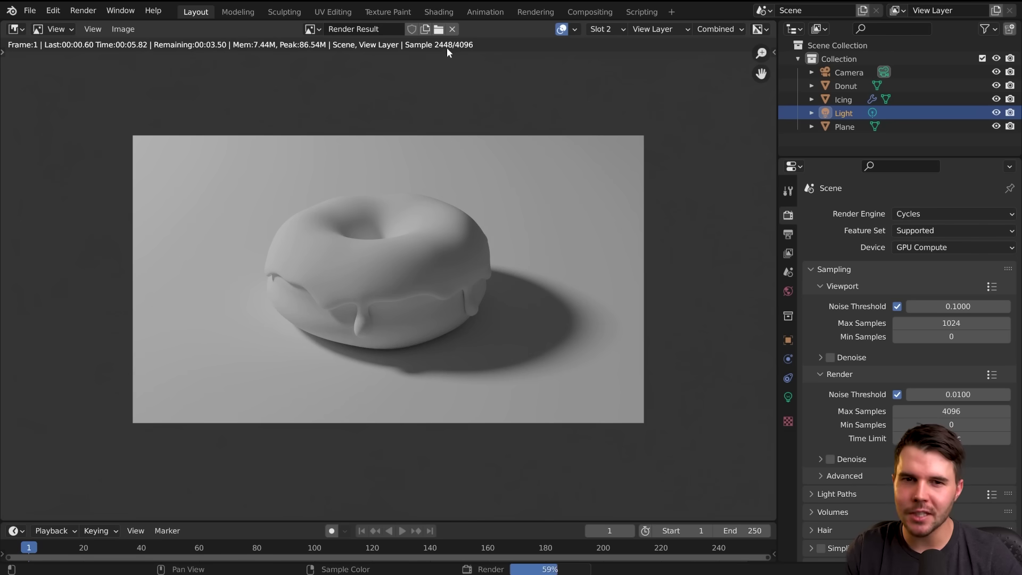
pyautogui.press('Escape')
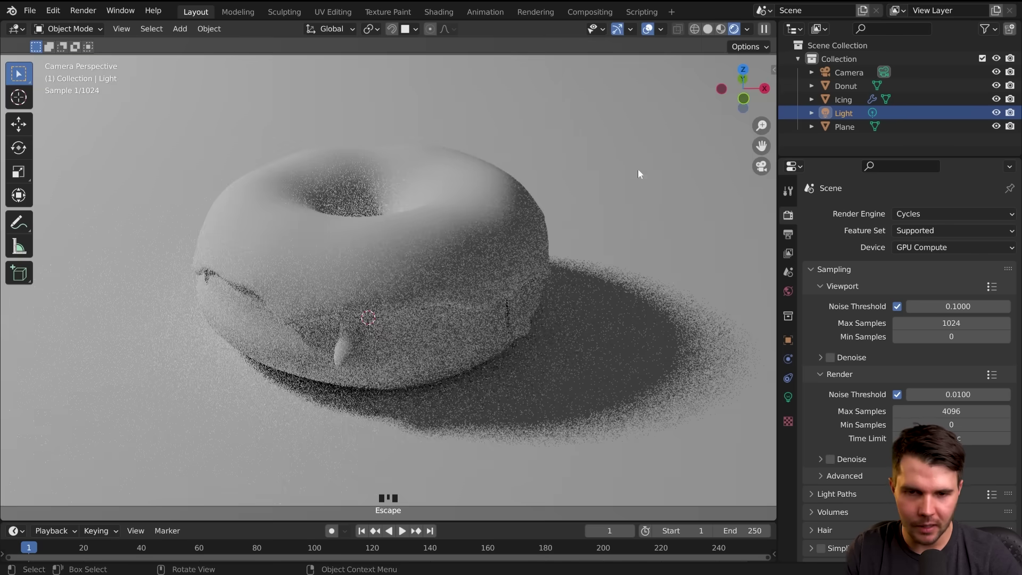
# Compare the Cycles render in Slot 2 with the Eevee render in Slot 1, and close the render result.
pyautogui.press('F11')
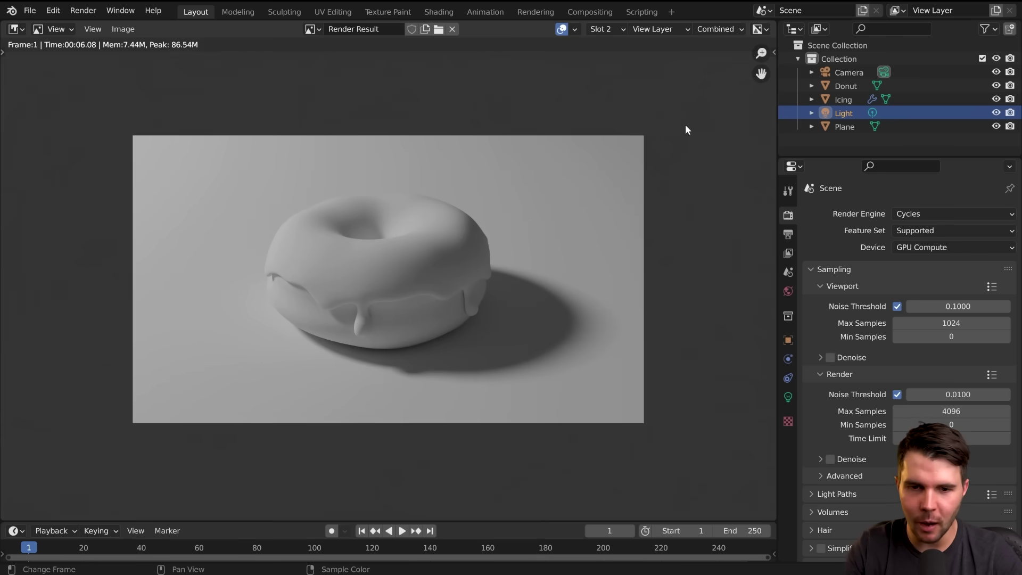
pyautogui.press('j')
pyautogui.press('j')
pyautogui.press('j')
pyautogui.press('j')
pyautogui.press('j')
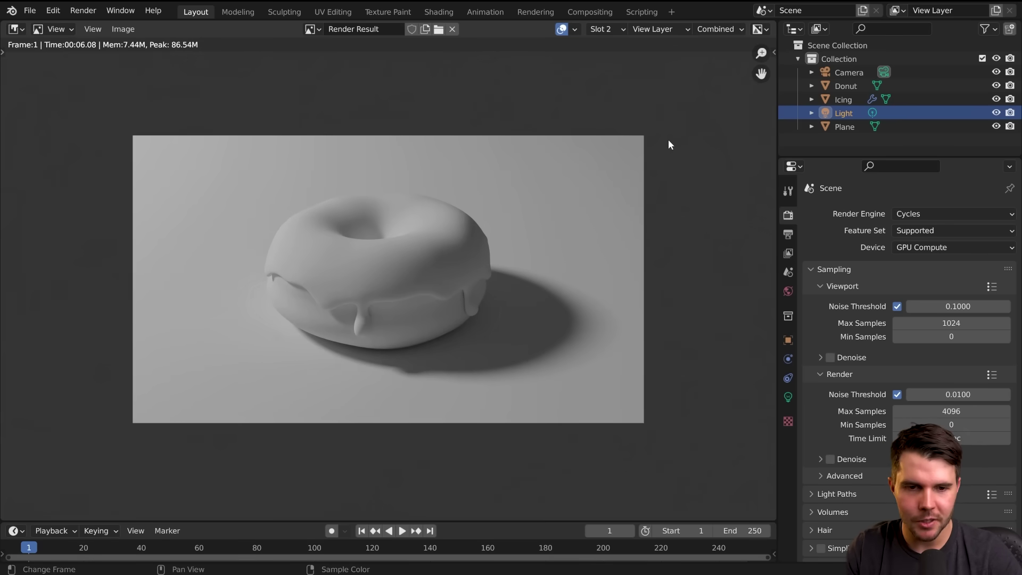
pyautogui.press('j')
pyautogui.press('j')
pyautogui.press('j')
pyautogui.press('j')
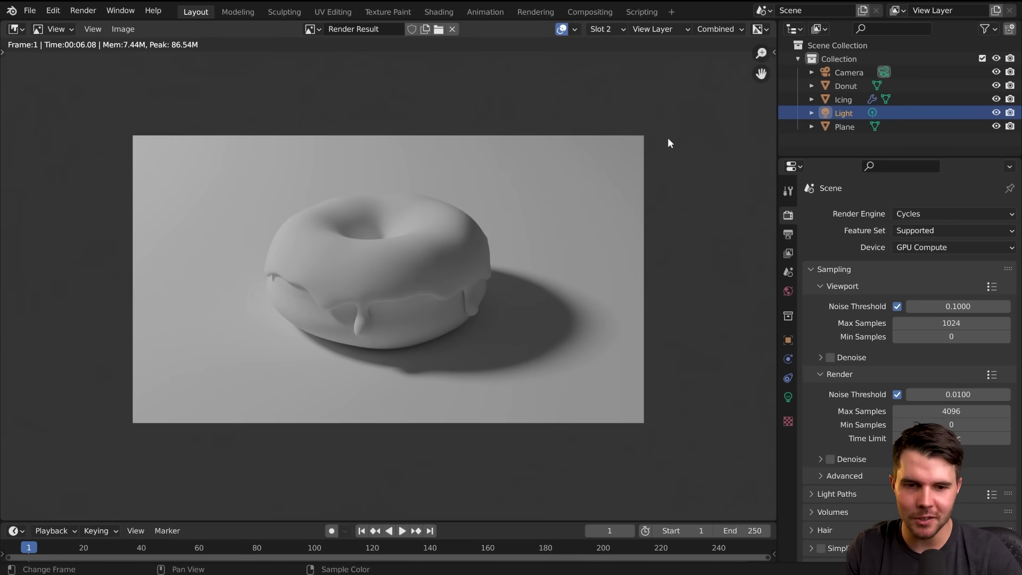
pyautogui.press('j')
pyautogui.press('j')
pyautogui.press('j')
pyautogui.press('j')
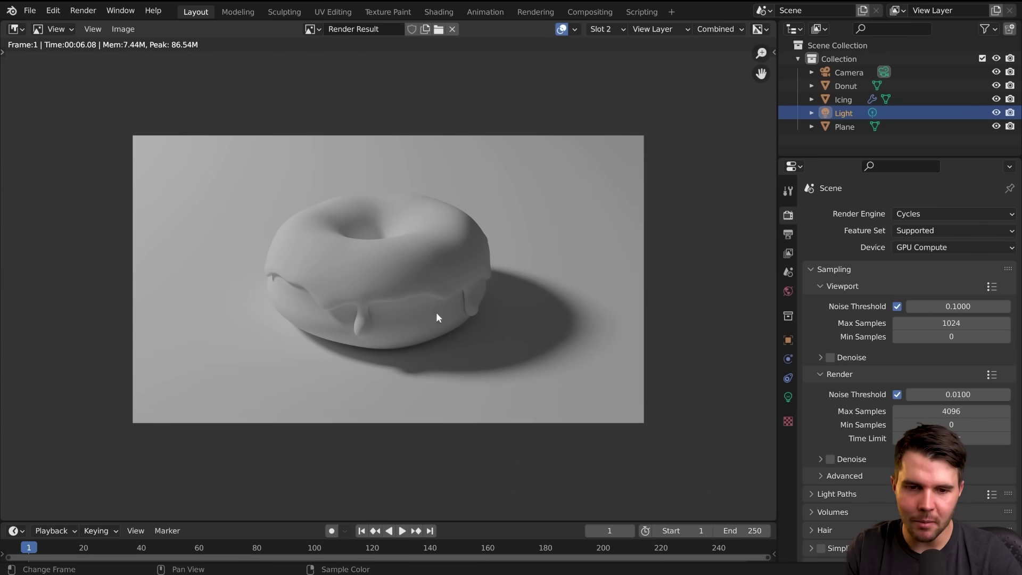
pyautogui.press('j')
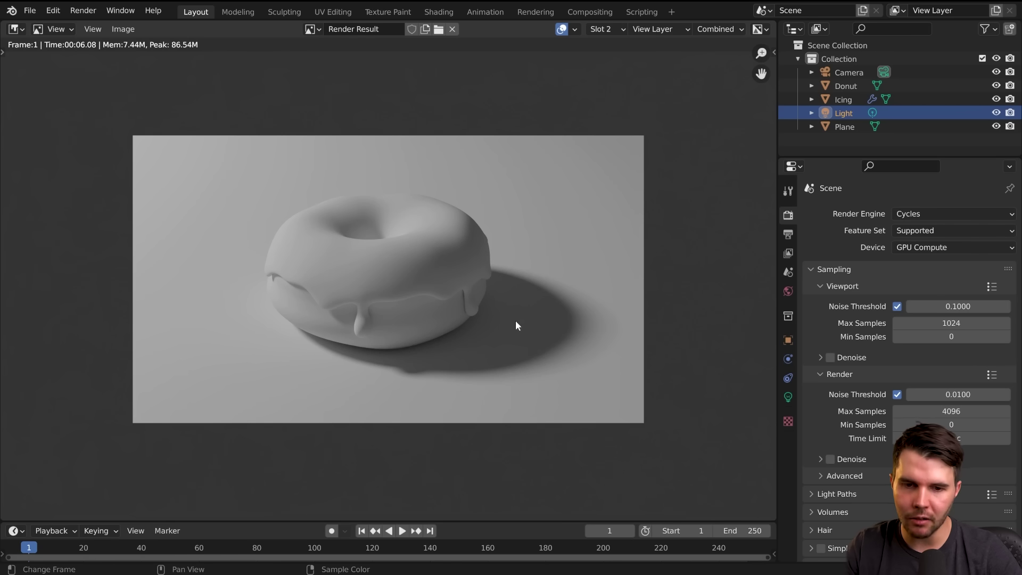
pyautogui.press('j')
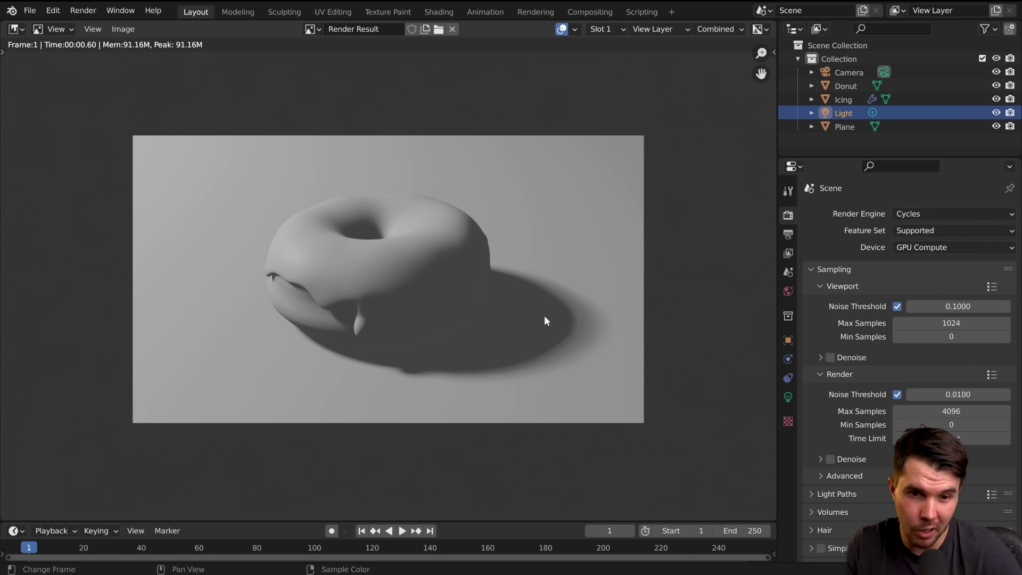
pyautogui.press('Escape')
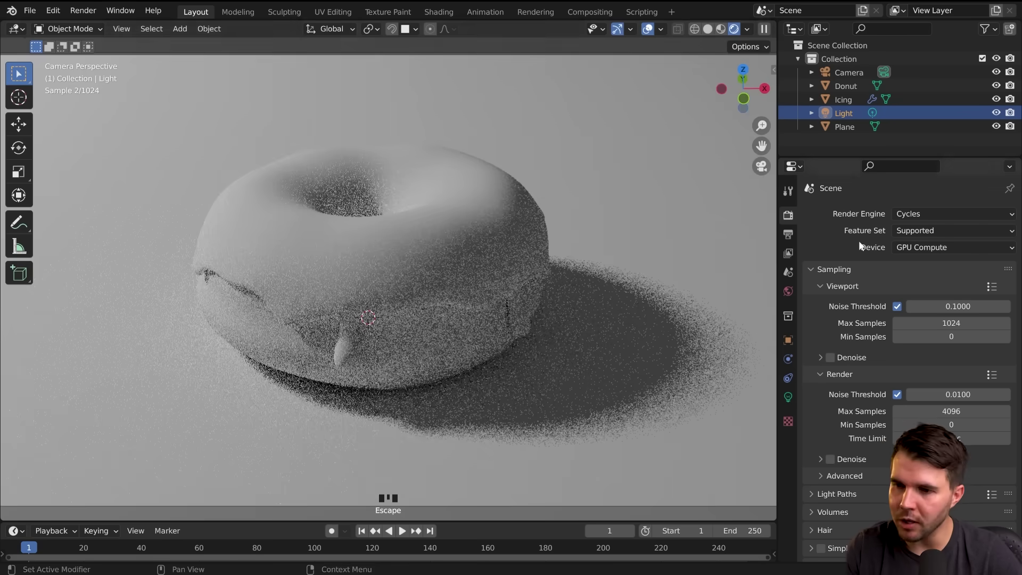
# Switch the render engine back to Eevee, enable Ambient Occlusion, and compare its effect on the donut close up.
pyautogui.click(919, 215)
pyautogui.click(928, 229)
pyautogui.moveTo(494, 284)
pyautogui.mouseDown(button='middle')
pyautogui.moveTo(477, 302)
pyautogui.moveTo(524, 296)
pyautogui.moveTo(503, 274)
pyautogui.mouseUp(button='middle')
pyautogui.scroll(5, 475, 304)
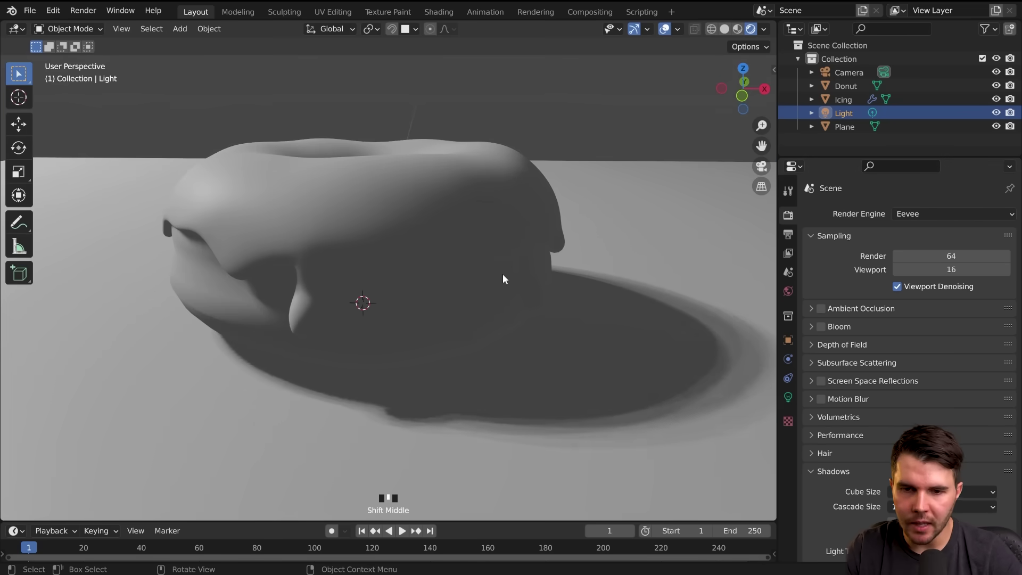
pyautogui.click(822, 308)
pyautogui.scroll(3, 631, 304)
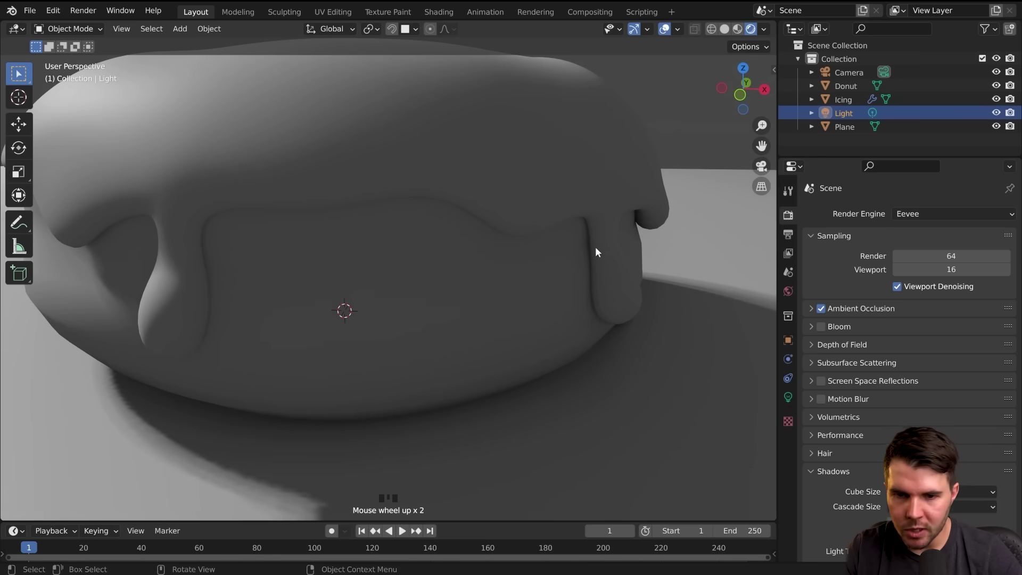
pyautogui.click(822, 309)
pyautogui.click(822, 309)
pyautogui.moveTo(543, 361)
pyautogui.mouseDown(button='middle')
pyautogui.moveTo(554, 342)
pyautogui.moveTo(545, 358)
pyautogui.mouseUp(button='middle')
# Preview the donut close-up in Cycles for comparison, and return to Eevee and the camera view.
pyautogui.click(902, 214)
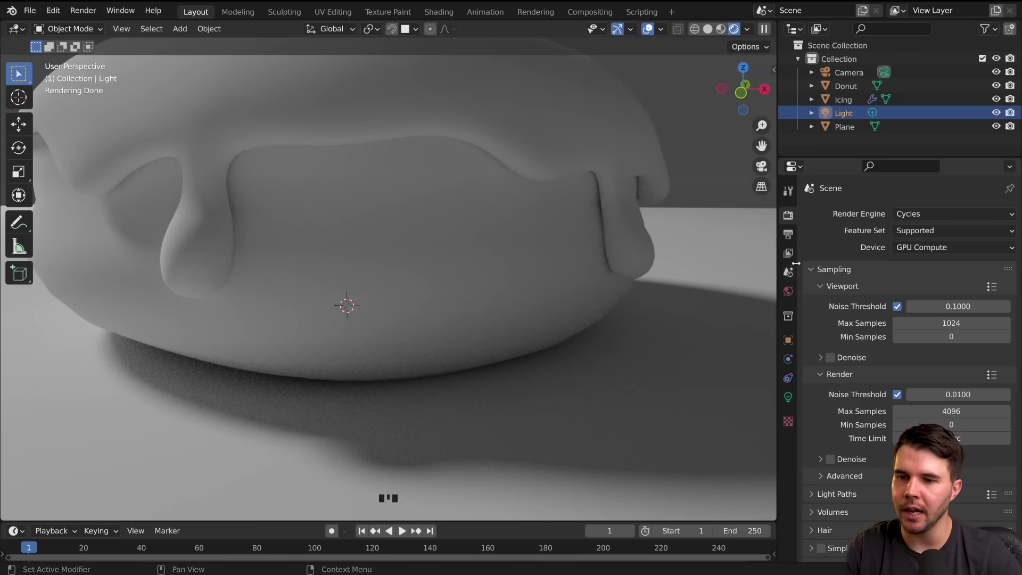
pyautogui.click(911, 213)
pyautogui.click(915, 232)
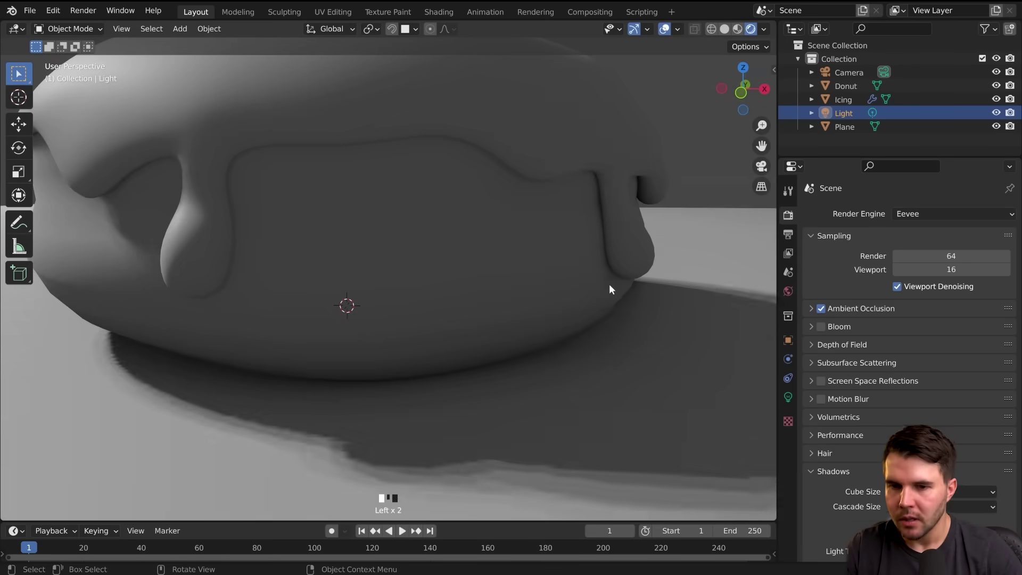
pyautogui.press('KP_0')
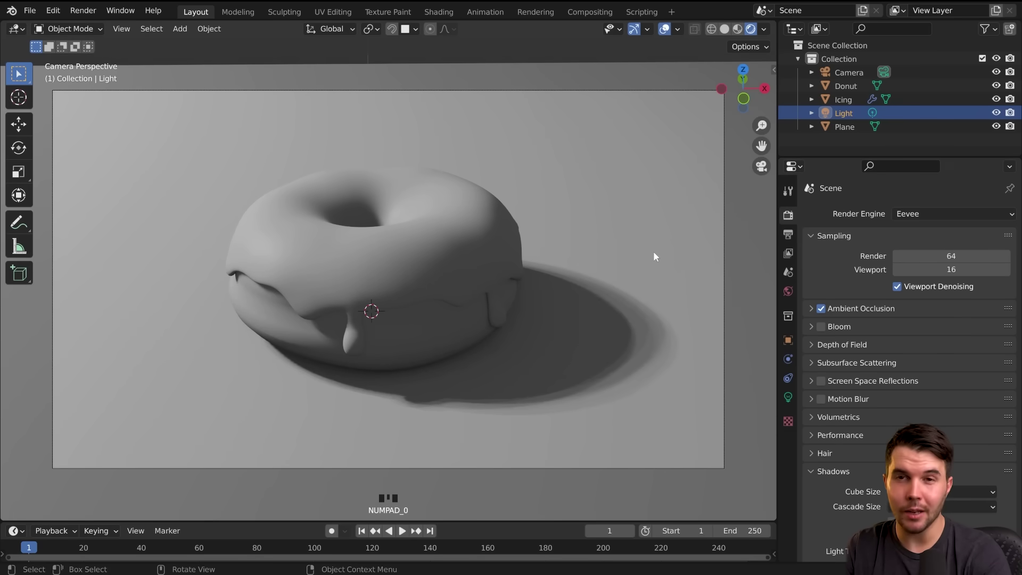
# Enlarge the material properties area and add a new material to the icing.
pyautogui.click(445, 252)
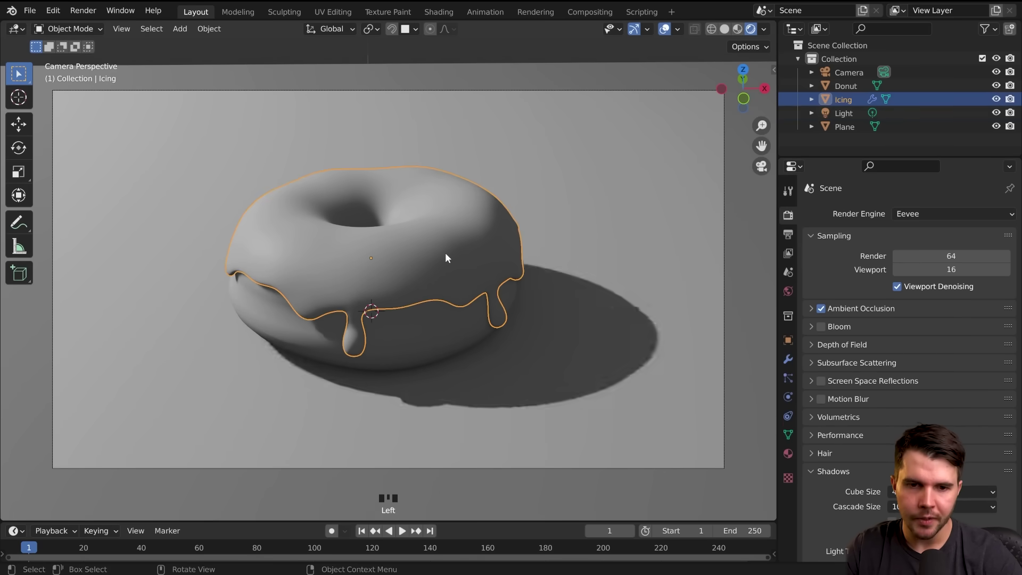
pyautogui.hotkey('alt', 'a')
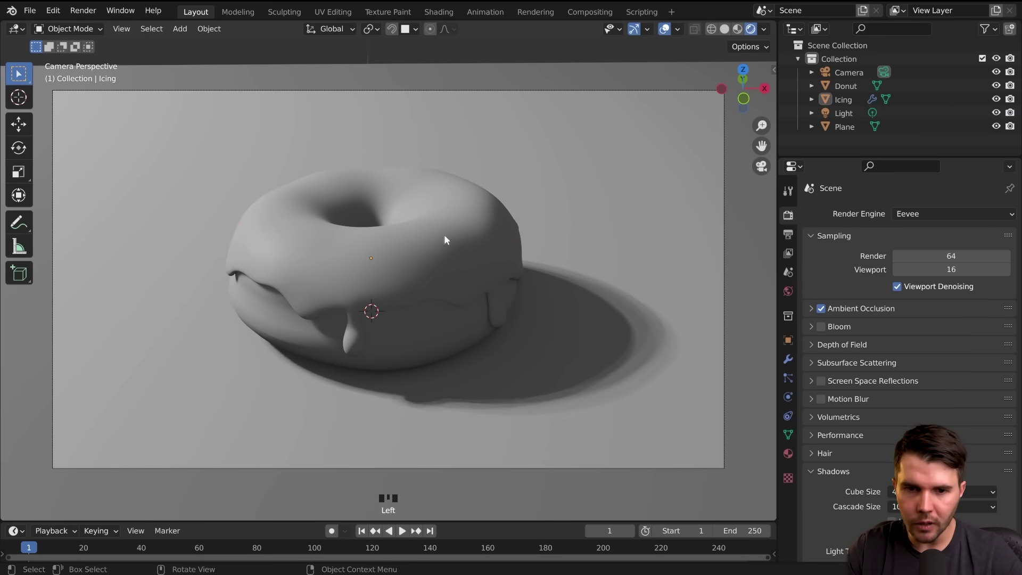
pyautogui.click(462, 232)
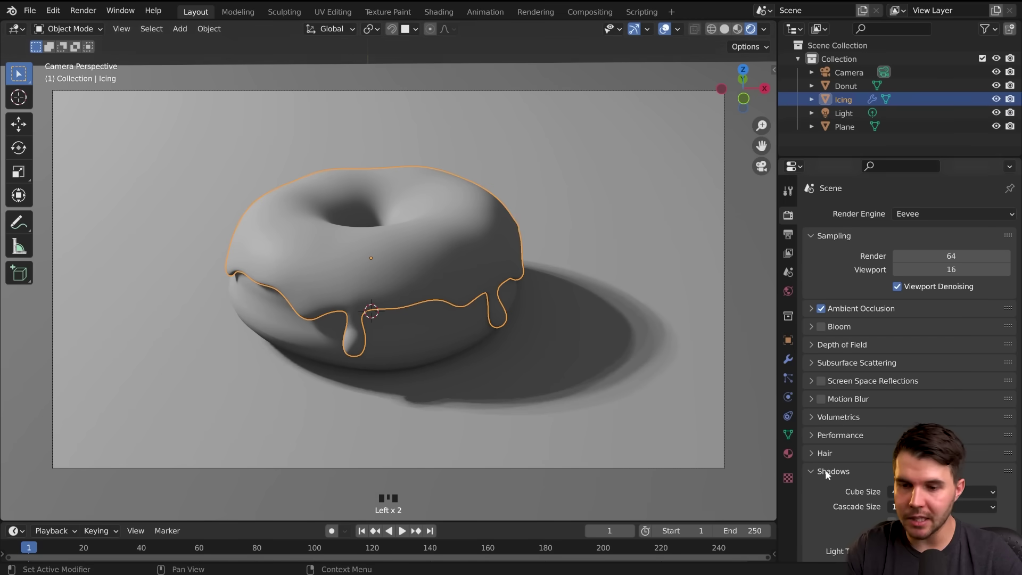
pyautogui.click(790, 453)
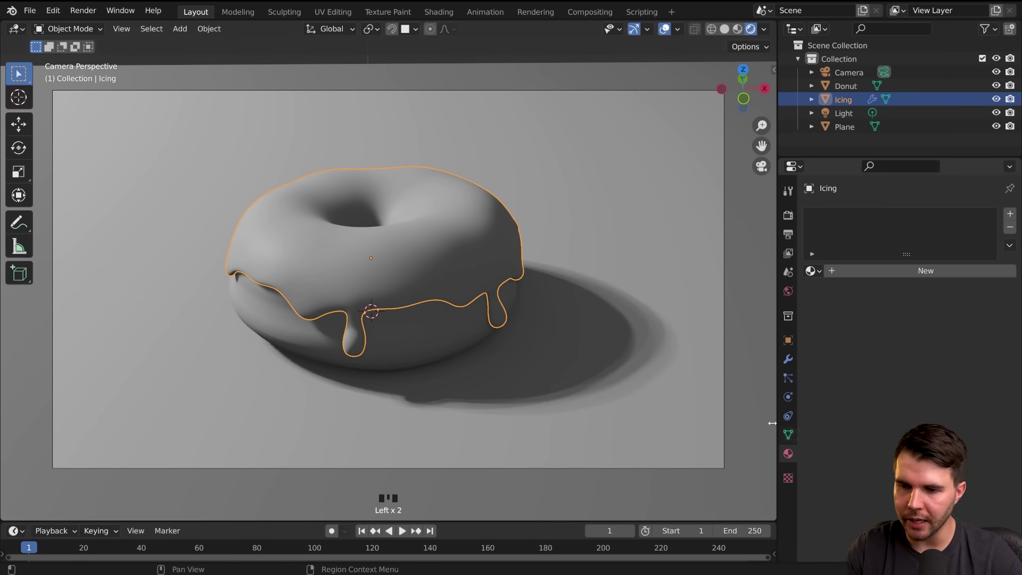
pyautogui.moveTo(850, 124); pyautogui.dragTo(850, 106)
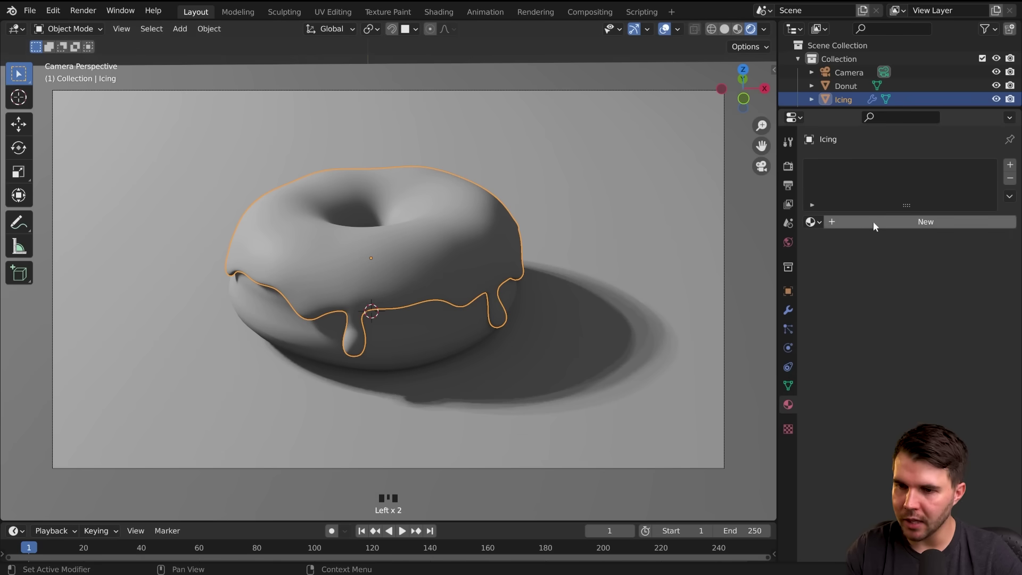
pyautogui.click(874, 220)
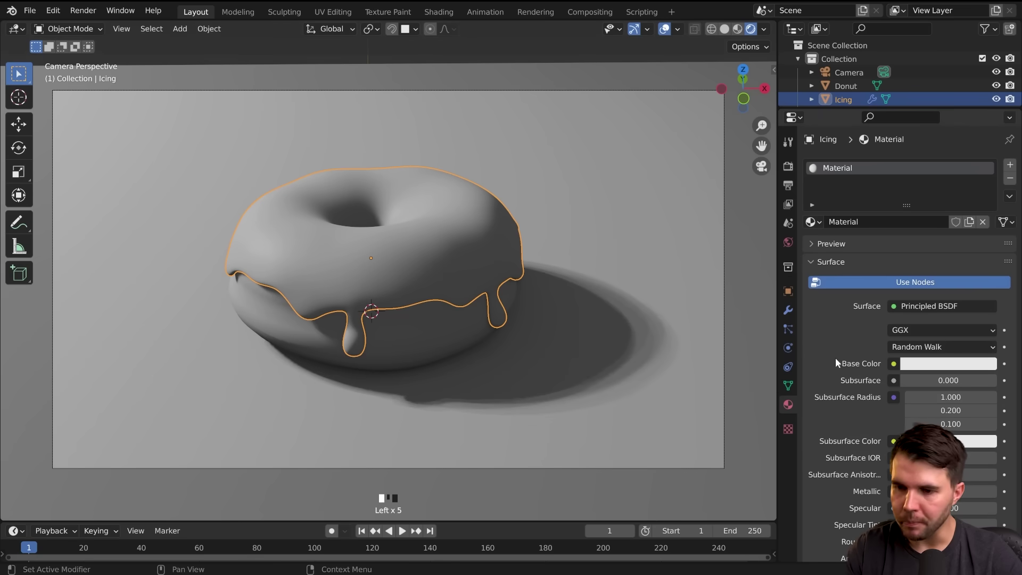
# Deselect the icing and look through its material's Principled BSDF values down to the Settings section.
pyautogui.scroll(-4, 835, 376)
pyautogui.hotkey('alt', 'a')
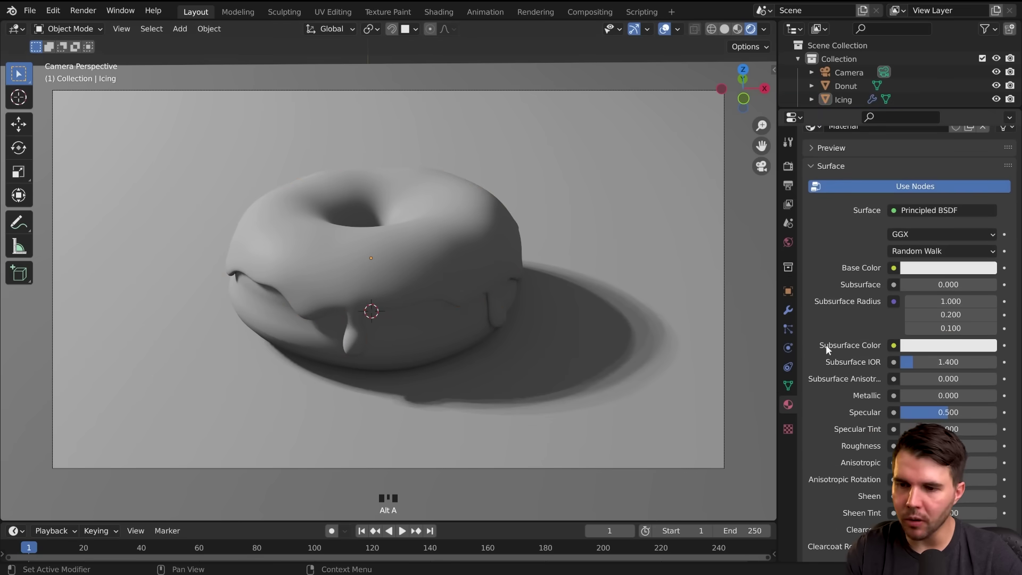
pyautogui.scroll(-8, 834, 364)
pyautogui.scroll(-5, 839, 359)
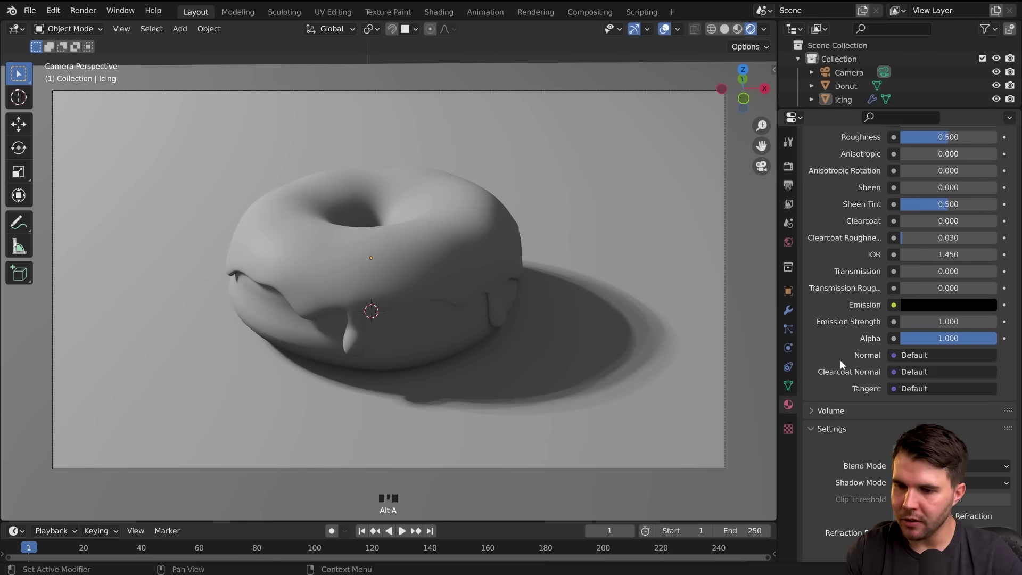
# Widen the properties area slightly so the icing material's Principled BSDF labels can be read in full.
pyautogui.scroll(15, 843, 358)
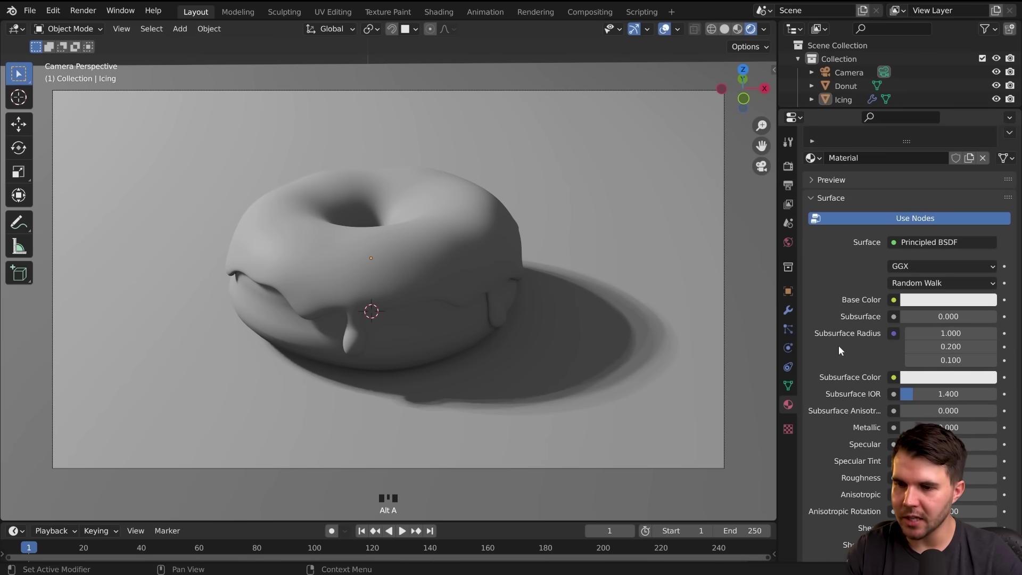
pyautogui.scroll(-6, 839, 344)
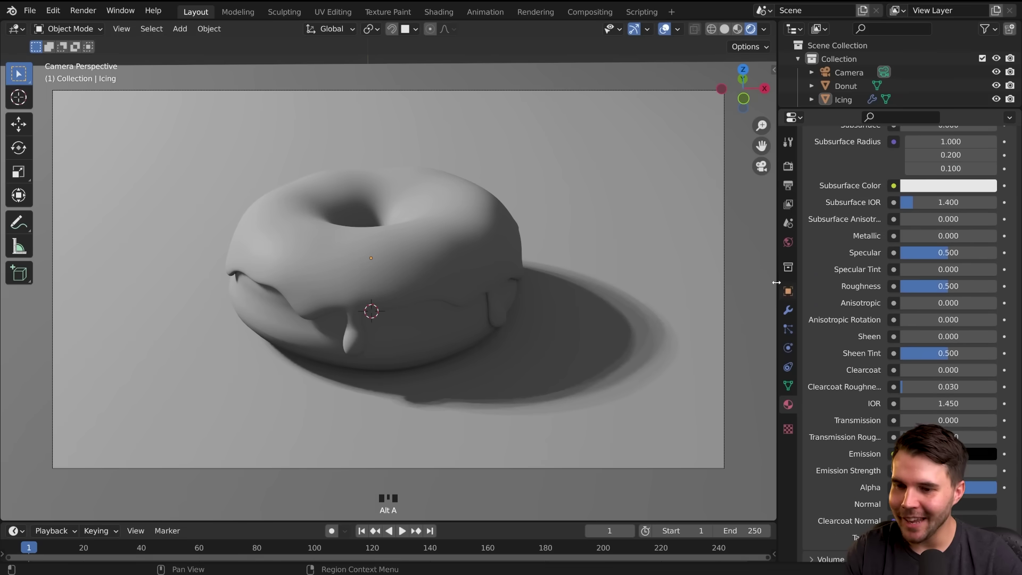
pyautogui.moveTo(778, 274); pyautogui.dragTo(727, 292)
pyautogui.scroll(5, 789, 299)
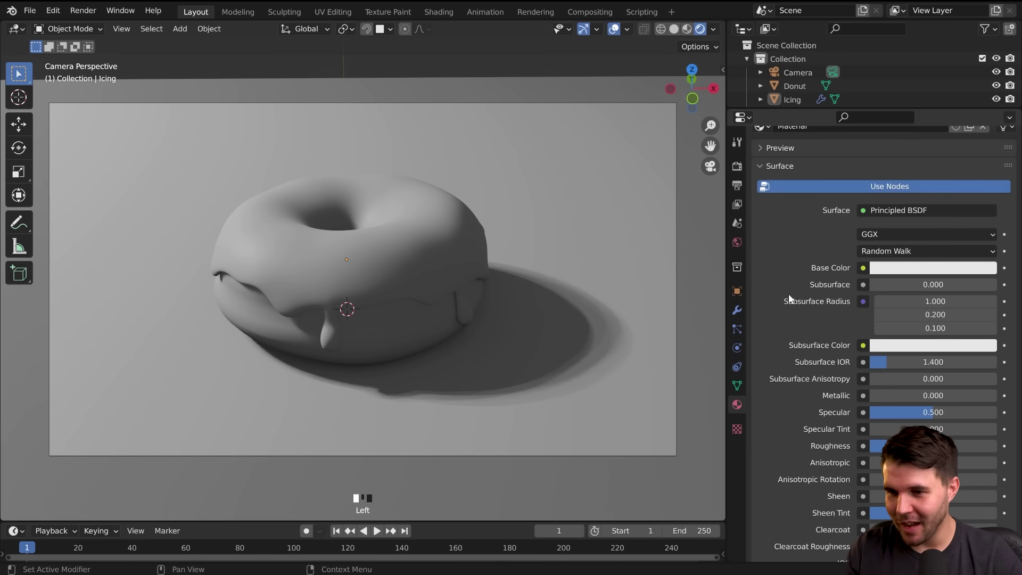
pyautogui.moveTo(725, 219); pyautogui.dragTo(752, 219)
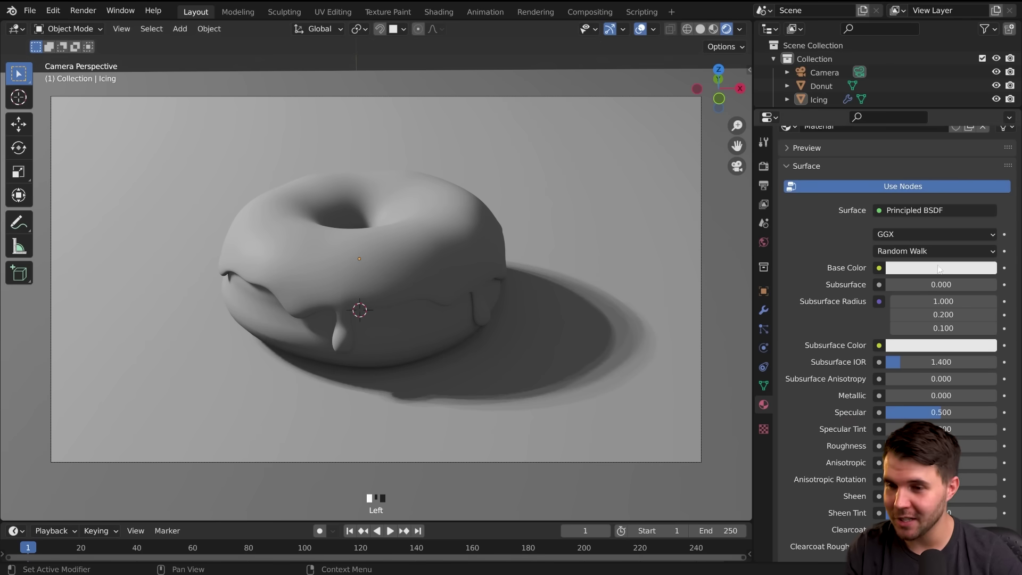
# Set the icing material's Base Color to a pinkish purple.
pyautogui.scroll(5, 844, 296)
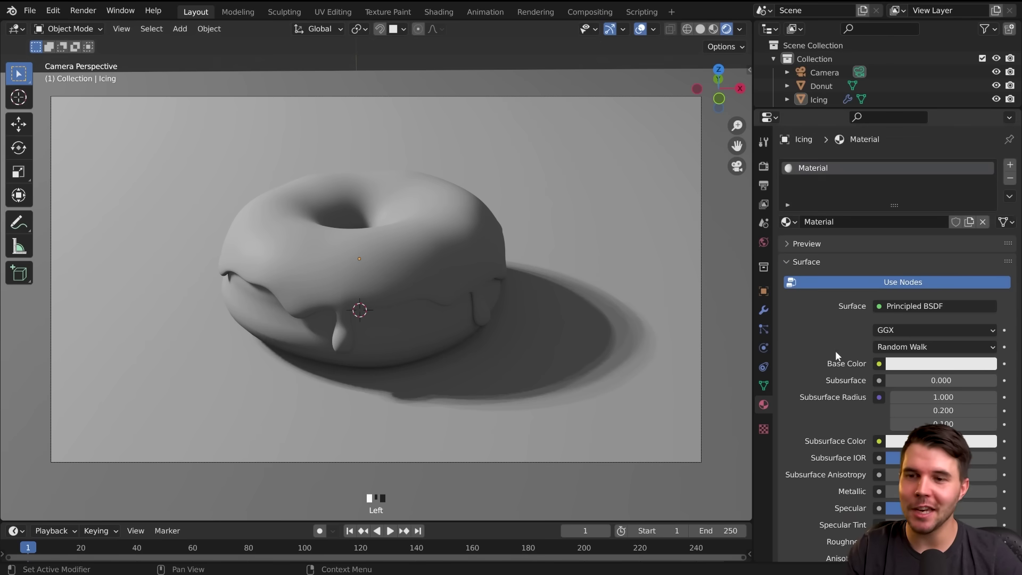
pyautogui.scroll(-4, 839, 336)
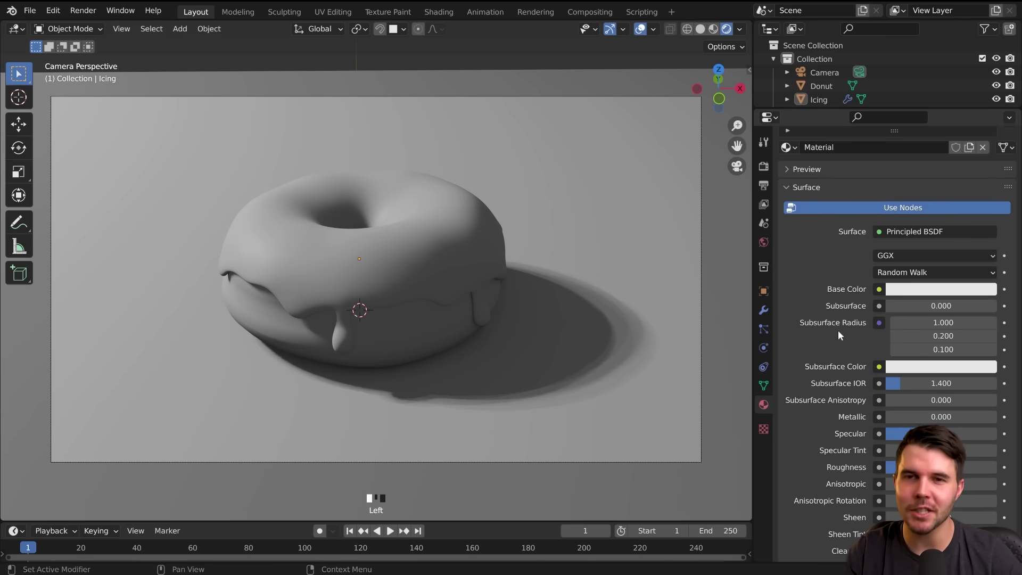
pyautogui.scroll(-5, 843, 327)
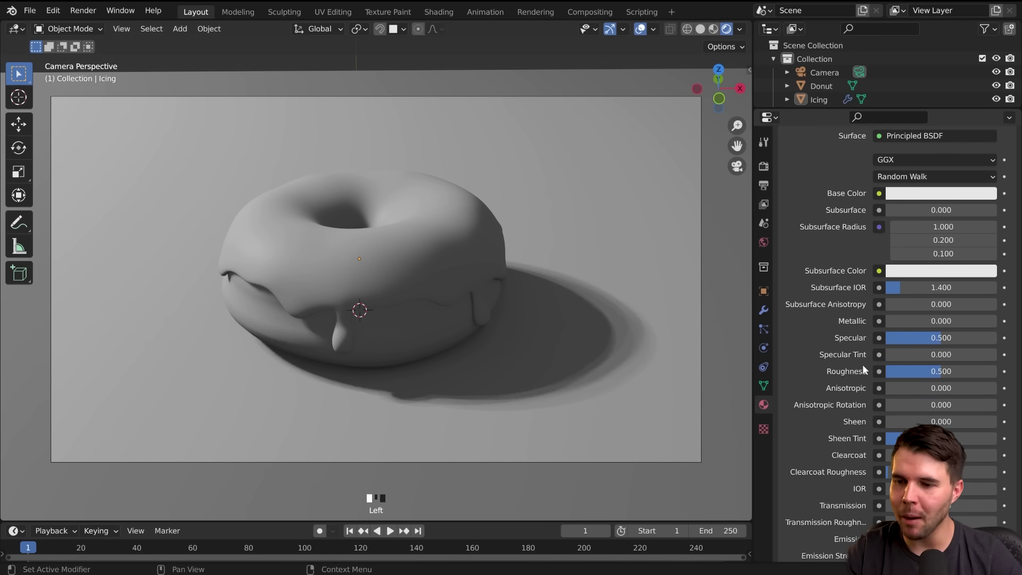
pyautogui.scroll(3, 853, 370)
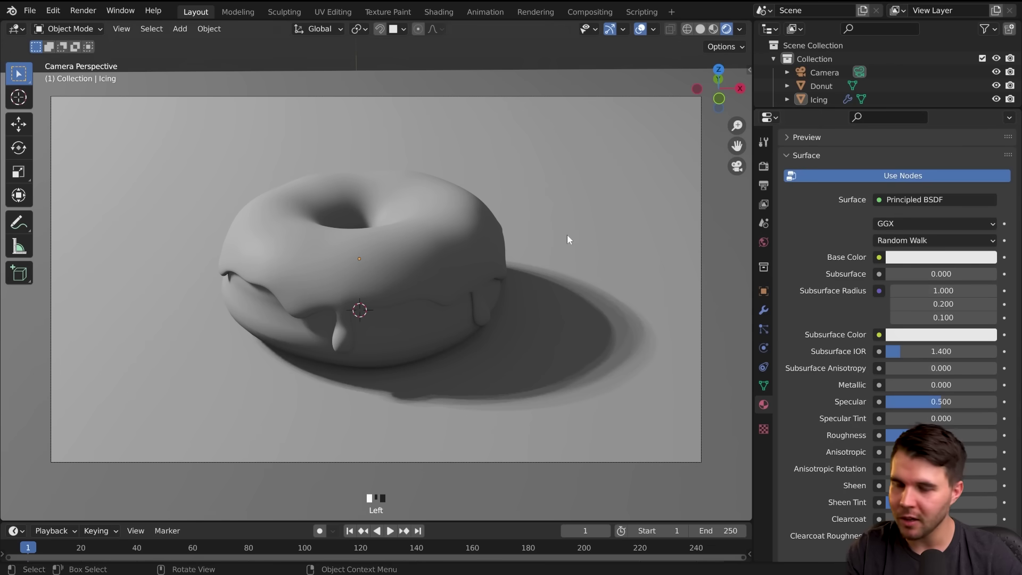
pyautogui.scroll(-3, 838, 335)
pyautogui.scroll(3, 837, 333)
pyautogui.scroll(1, 797, 321)
pyautogui.scroll(1, 798, 321)
pyautogui.click(931, 280)
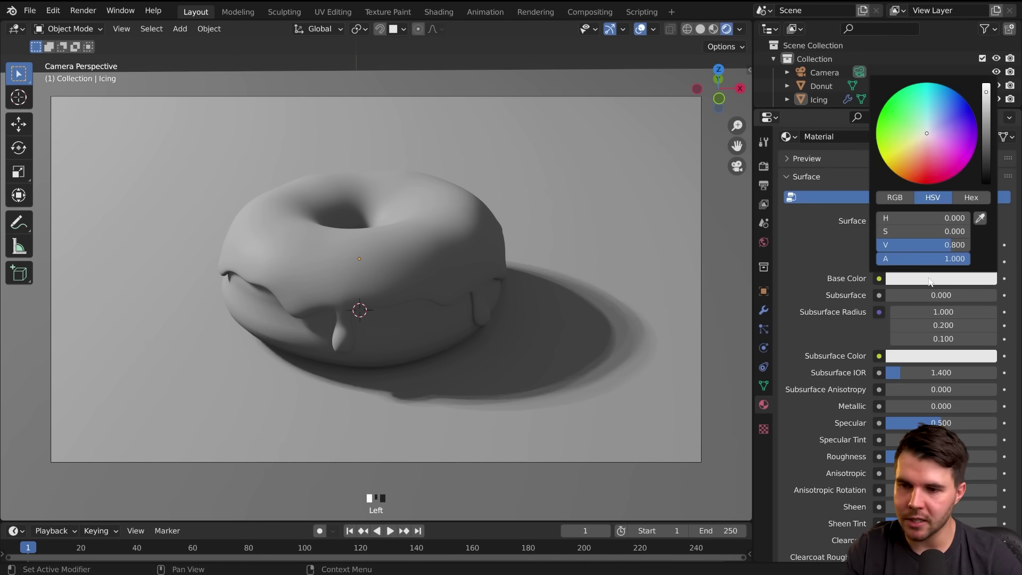
pyautogui.moveTo(931, 139); pyautogui.dragTo(943, 145)
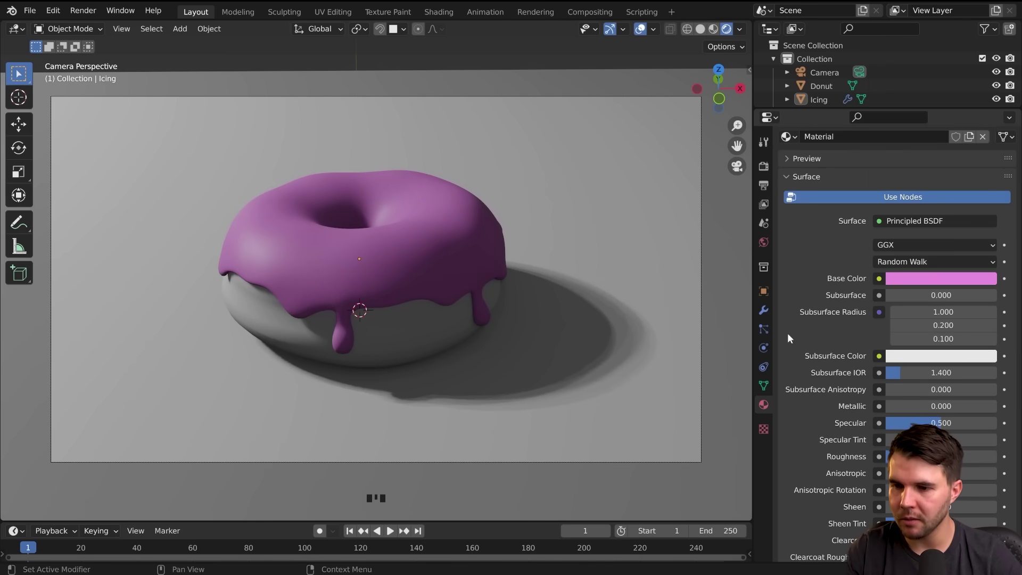
# Lower the icing material's Roughness to 0.150 and inspect the glossy highlights from a different angle.
pyautogui.scroll(-7, 905, 320)
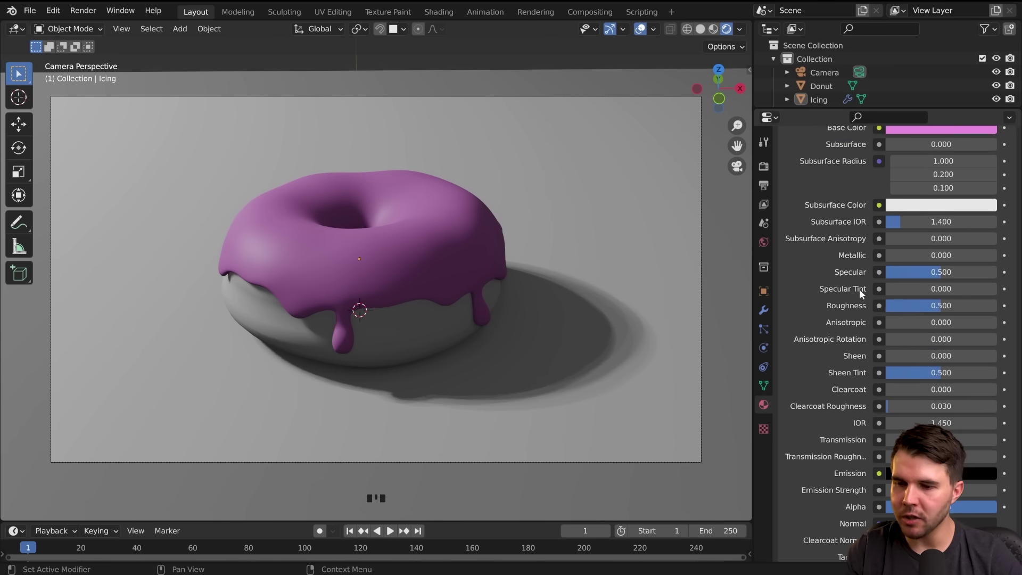
pyautogui.moveTo(937, 307)
pyautogui.mouseDown()
pyautogui.moveTo(889, 308)
pyautogui.moveTo(948, 307)
pyautogui.moveTo(900, 308)
pyautogui.moveTo(926, 308)
pyautogui.moveTo(914, 308)
pyautogui.mouseUp()
pyautogui.scroll(2, 396, 240)
pyautogui.moveTo(435, 280); pyautogui.dragTo(380, 292, button='middle')
pyautogui.scroll(6, 404, 305)
pyautogui.scroll(-6, 381, 291)
pyautogui.scroll(4, 382, 292)
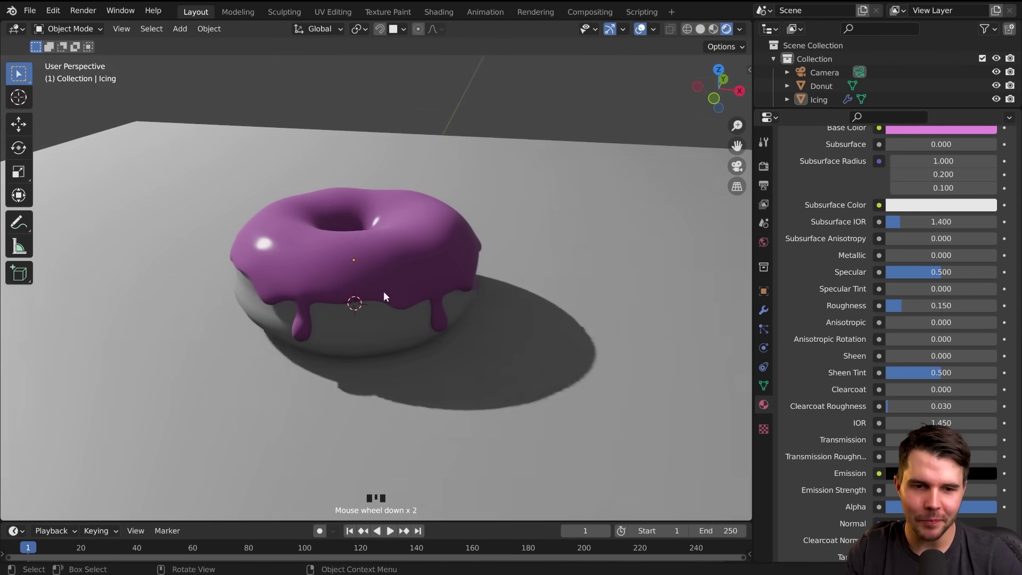
# Add a new material to the donut body, give it a golden brown Base Color, and deselect it.
pyautogui.click(404, 321)
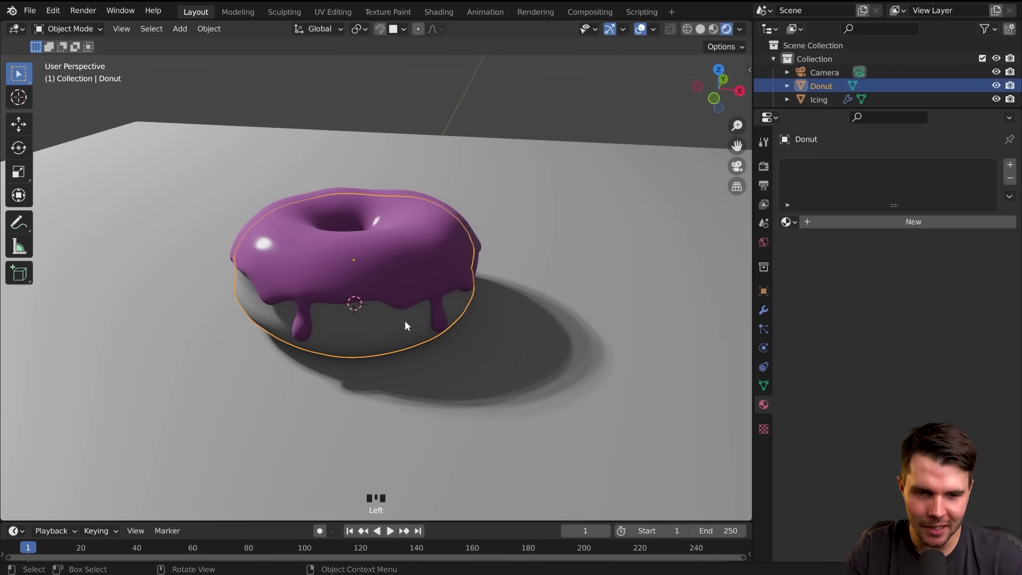
pyautogui.scroll(2, 415, 316)
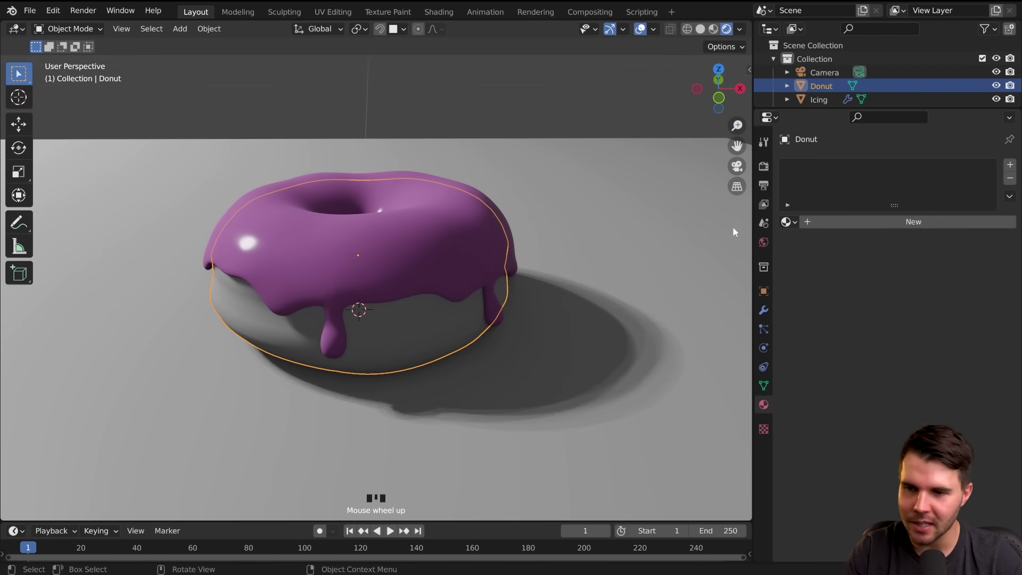
pyautogui.click(823, 222)
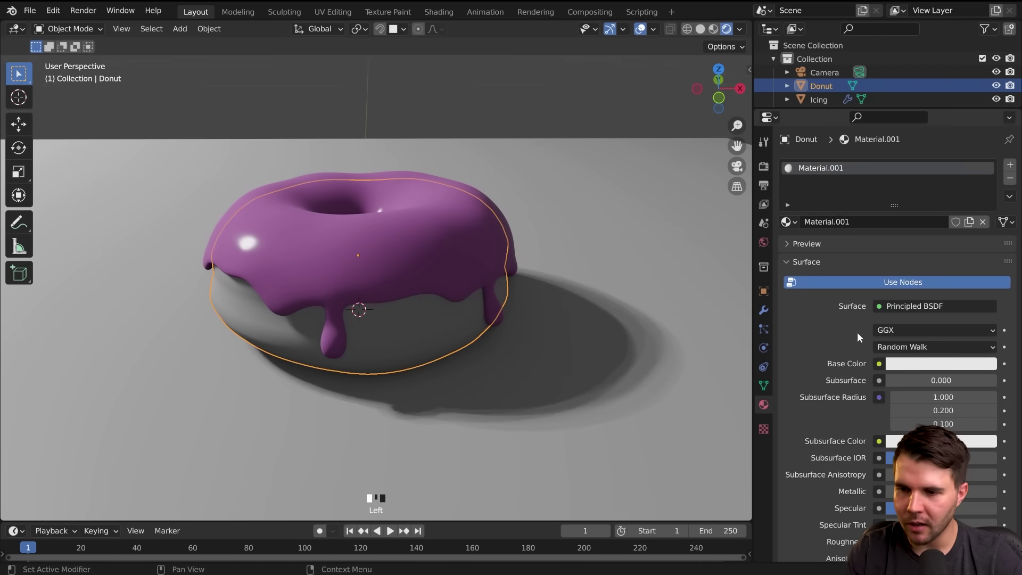
pyautogui.click(923, 364)
pyautogui.click(916, 238)
pyautogui.moveTo(916, 238); pyautogui.dragTo(910, 243)
pyautogui.hotkey('alt', 'a')
# Select the ground plane, add a new material to it, and set its Base Color to a light pink.
pyautogui.moveTo(355, 318); pyautogui.dragTo(375, 339, button='middle')
pyautogui.scroll(-6, 374, 337)
pyautogui.click(522, 226)
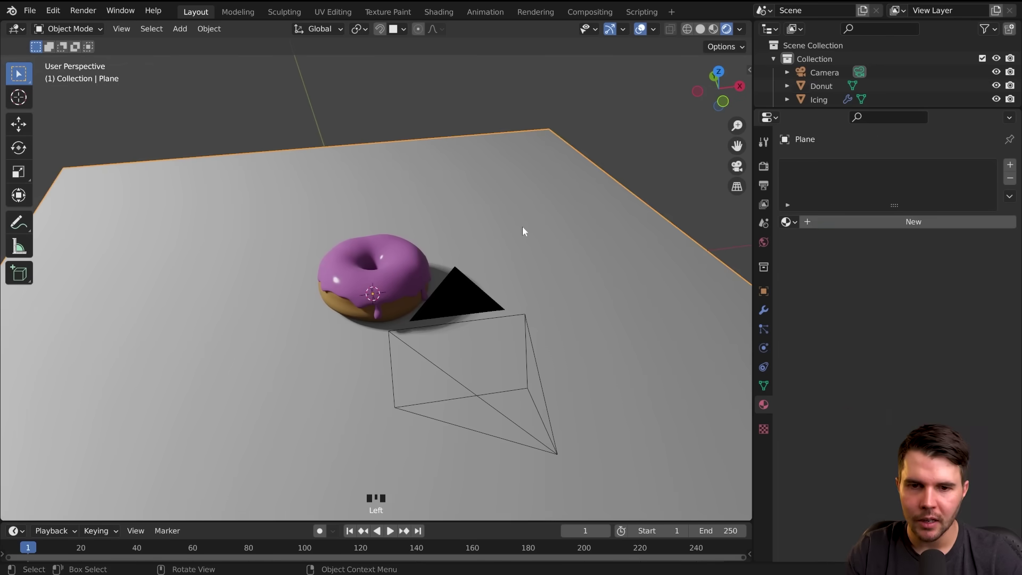
pyautogui.click(887, 226)
pyautogui.scroll(5, 606, 315)
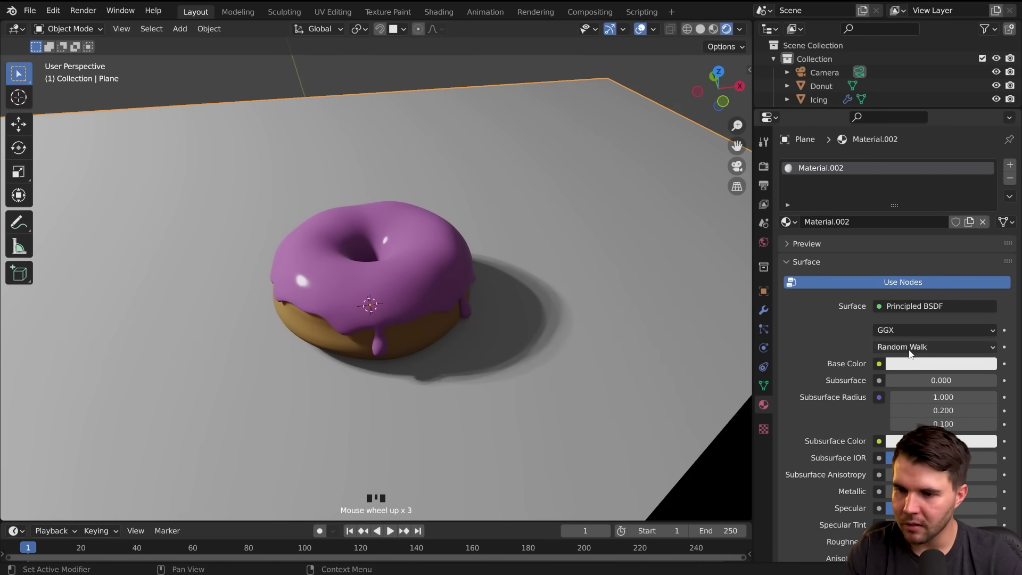
pyautogui.click(913, 365)
pyautogui.moveTo(938, 254)
pyautogui.mouseDown()
pyautogui.moveTo(930, 231)
pyautogui.moveTo(939, 228)
pyautogui.mouseUp()
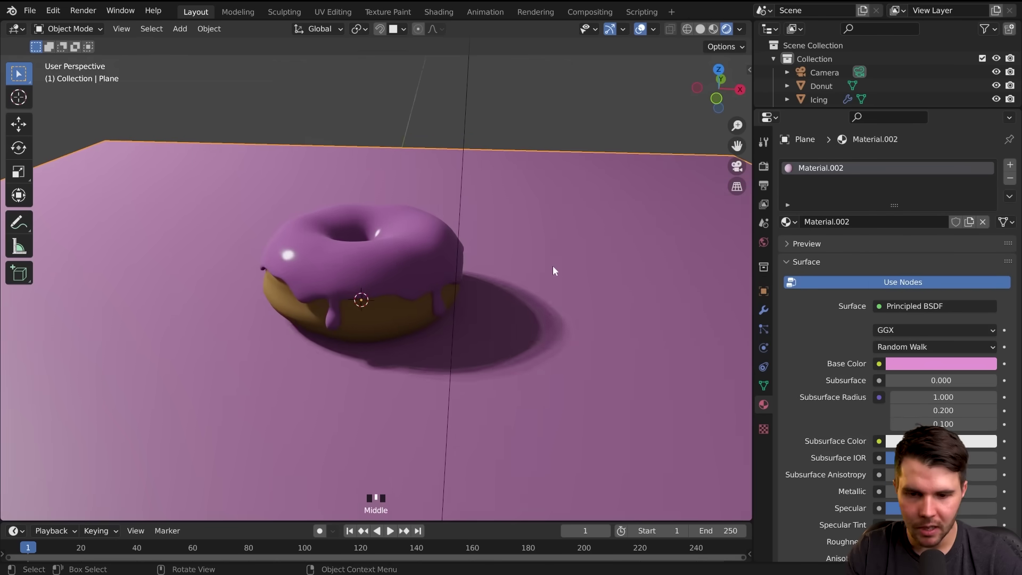
# Return to the camera view and render the coloured donut scene in Eevee.
pyautogui.press('KP_0')
pyautogui.scroll(-3, 537, 274)
pyautogui.scroll(2, 538, 274)
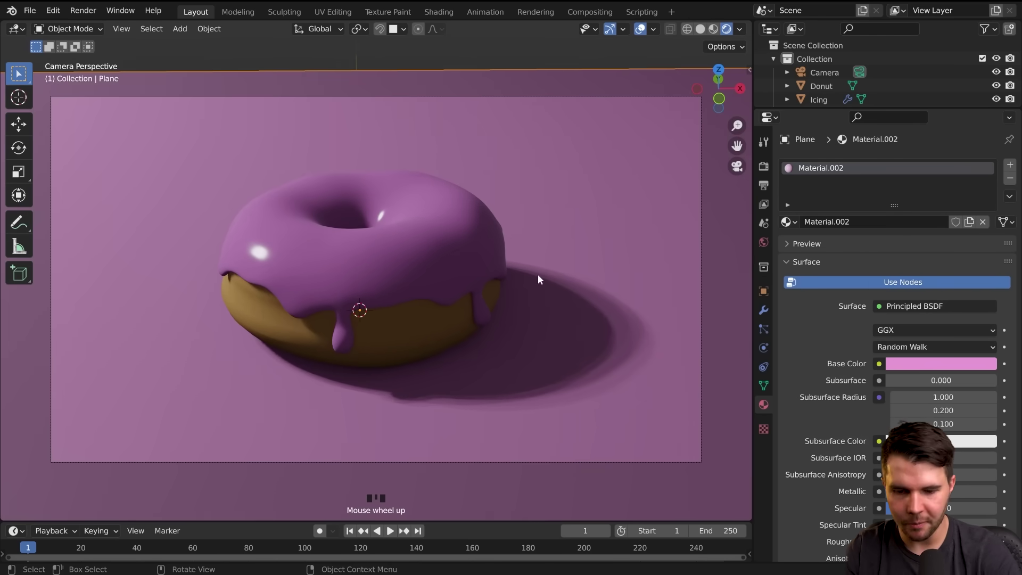
pyautogui.press('F12')
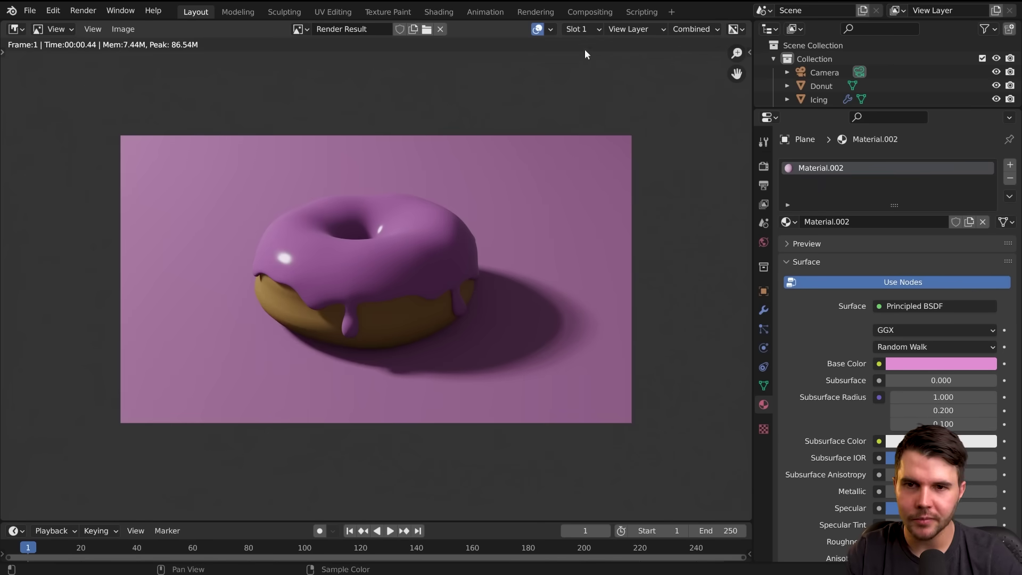
# Compare the new colour render in Slot 1 with the earlier grey render in Slot 2.
pyautogui.click(583, 29)
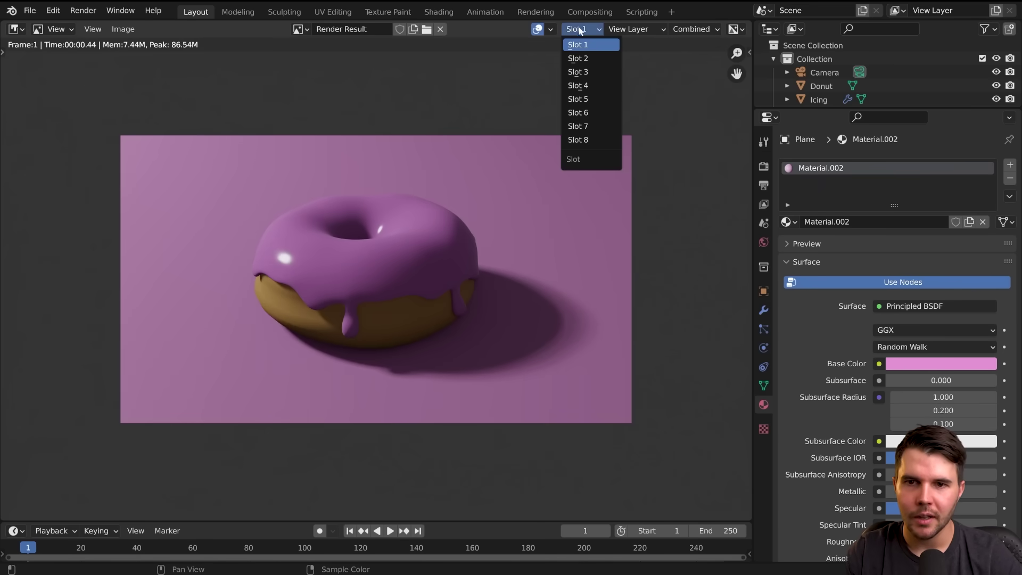
pyautogui.click(585, 60)
pyautogui.click(583, 27)
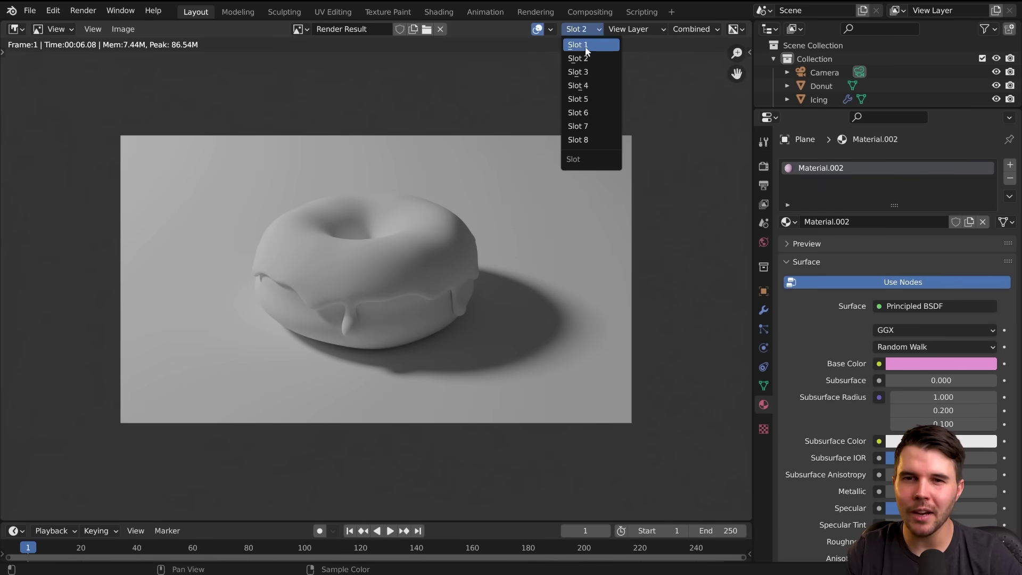
pyautogui.click(586, 47)
pyautogui.click(577, 26)
pyautogui.click(591, 60)
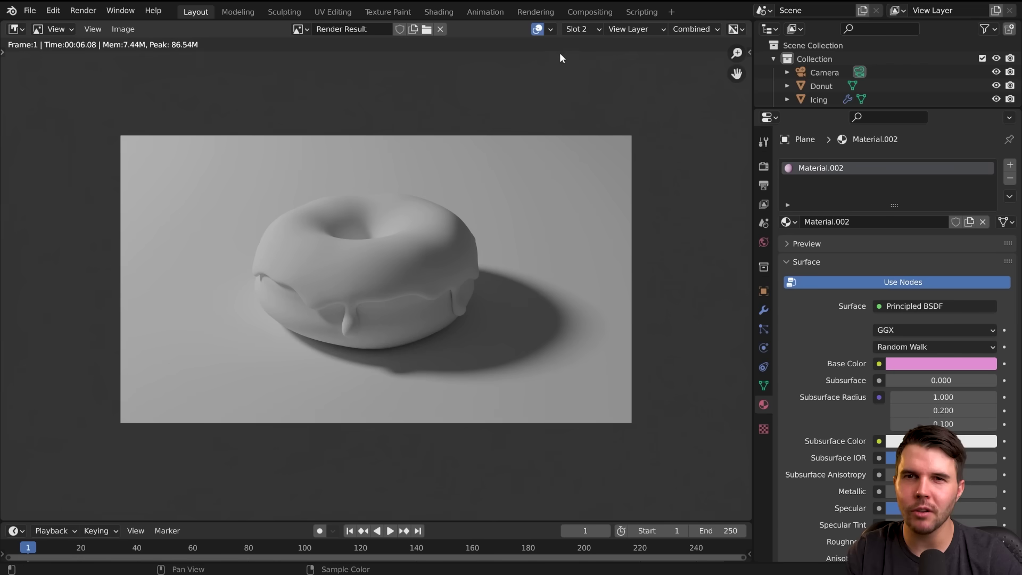
pyautogui.click(580, 29)
pyautogui.click(587, 59)
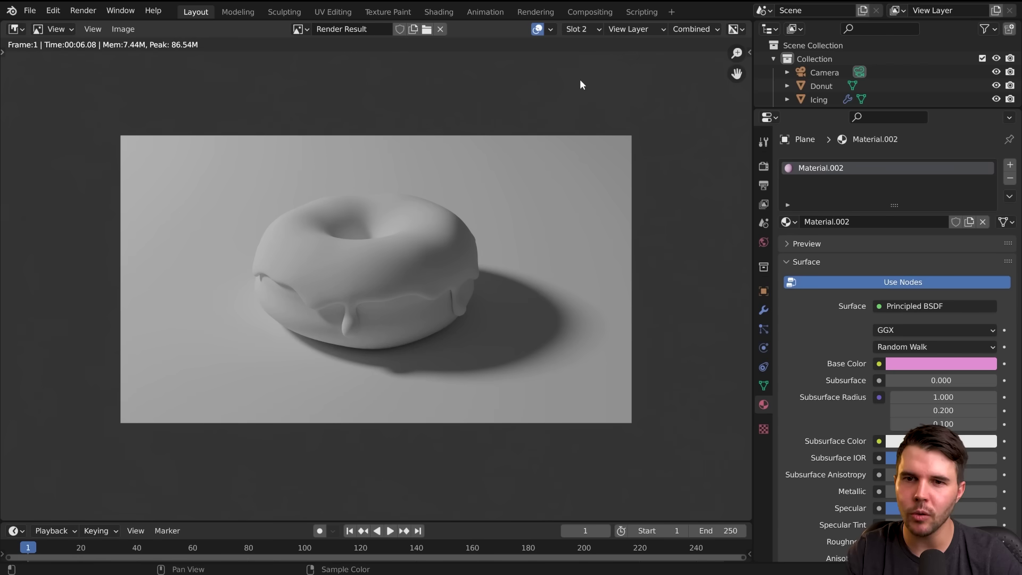
pyautogui.click(592, 29)
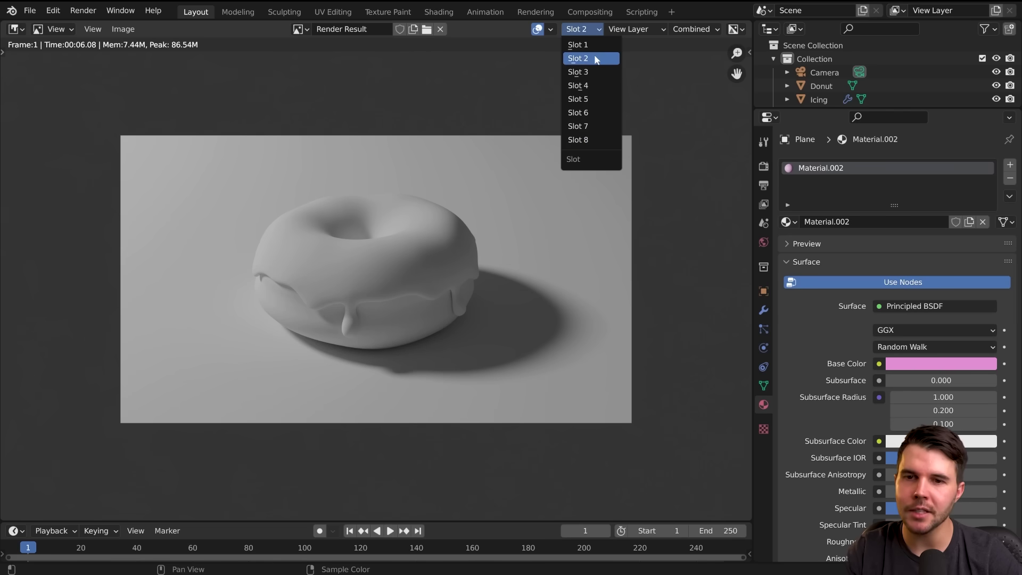
pyautogui.click(596, 59)
# Check Slot 3, make Slot 2 the active render slot again, and close the render result.
pyautogui.click(577, 29)
pyautogui.click(588, 68)
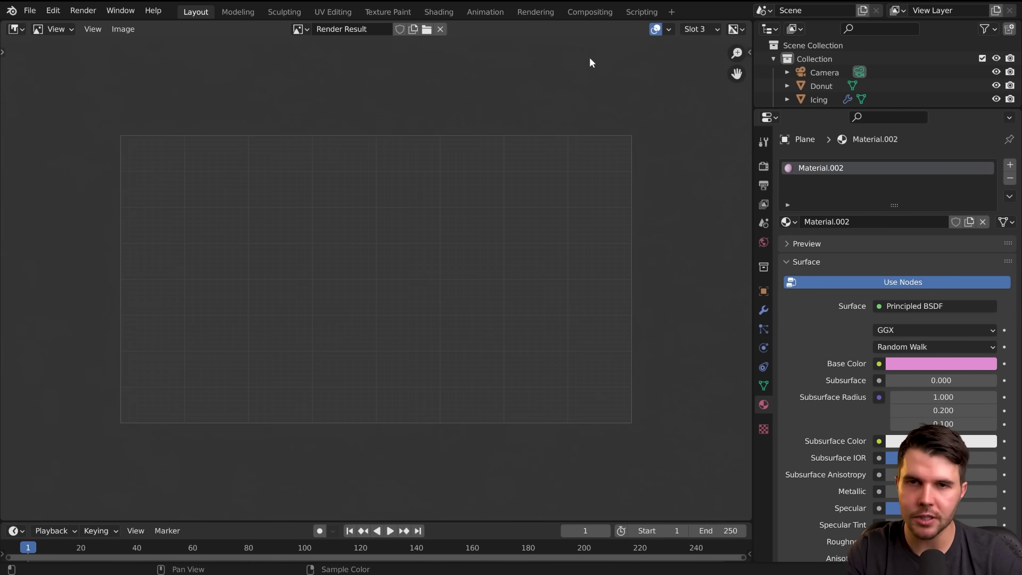
pyautogui.press('Escape')
pyautogui.press('F11')
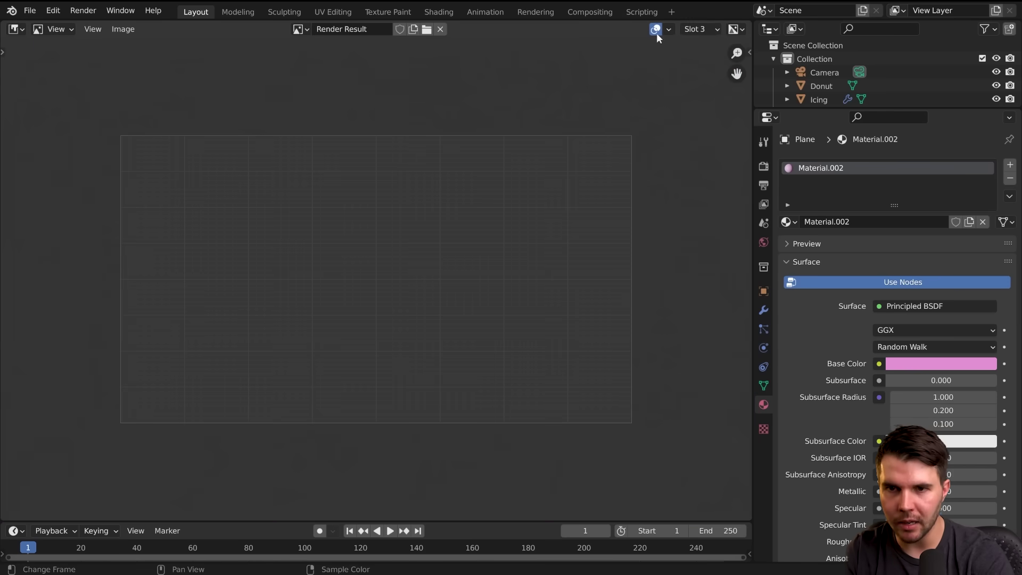
pyautogui.click(701, 30)
pyautogui.click(699, 59)
pyautogui.press('Escape')
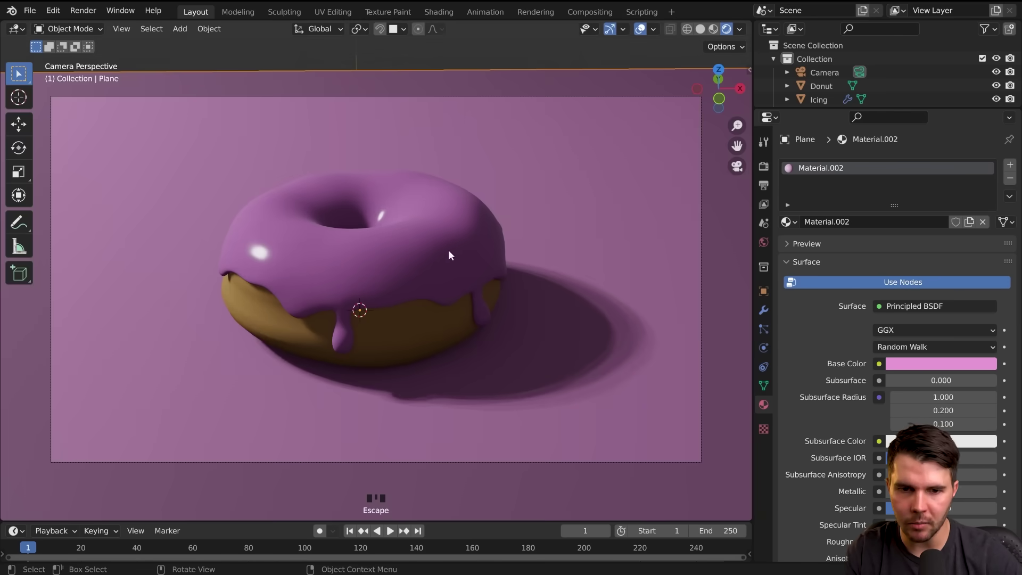
# Switch the render engine to Cycles and render the scene into Slot 2.
pyautogui.click(764, 166)
pyautogui.click(905, 165)
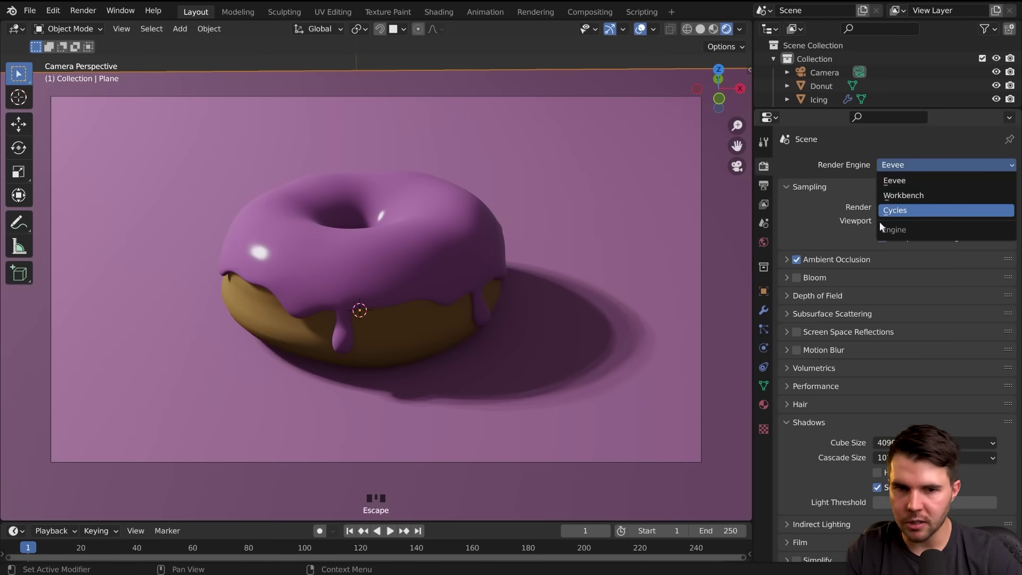
pyautogui.click(906, 210)
pyautogui.press('F12')
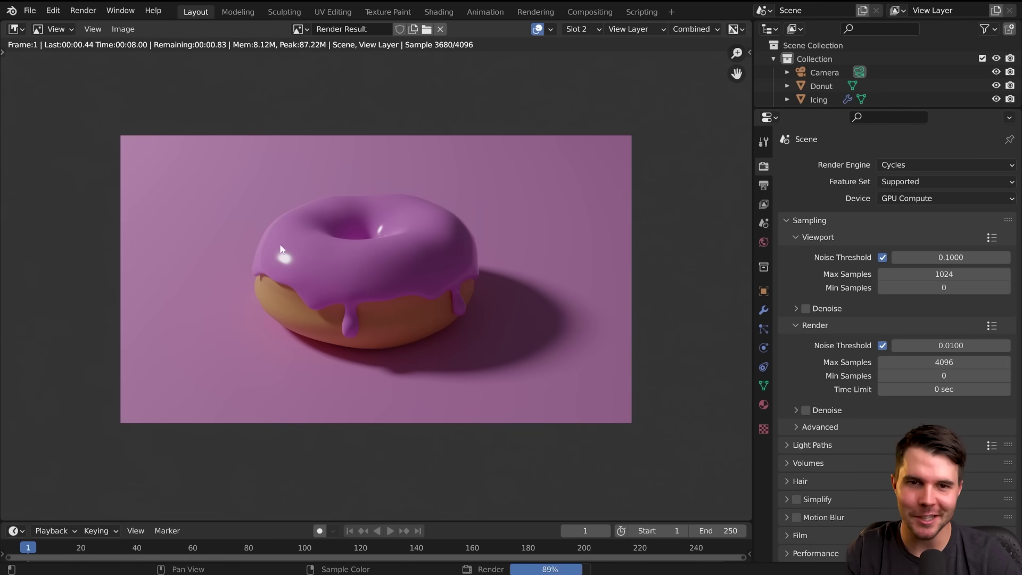
# Alternate between the Cycles and Eevee renders, zoomed in on the donut, to compare bounced light and shadows.
pyautogui.press('j')
pyautogui.press('j')
pyautogui.scroll(3, 280, 271)
pyautogui.press('j')
pyautogui.press('j')
pyautogui.scroll(-4, 139, 251)
pyautogui.scroll(2, 195, 223)
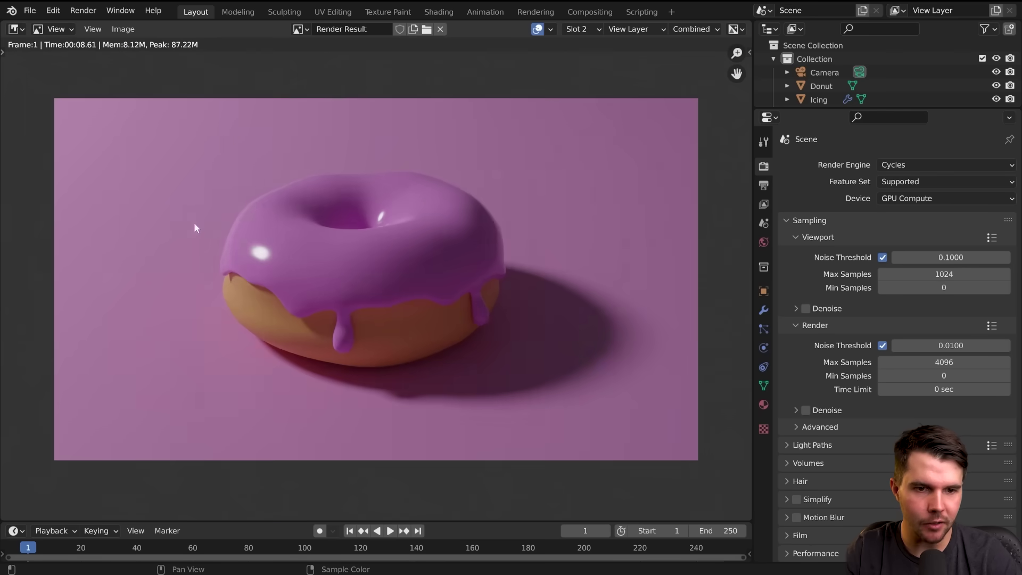
pyautogui.scroll(3, 194, 222)
pyautogui.scroll(-1, 157, 213)
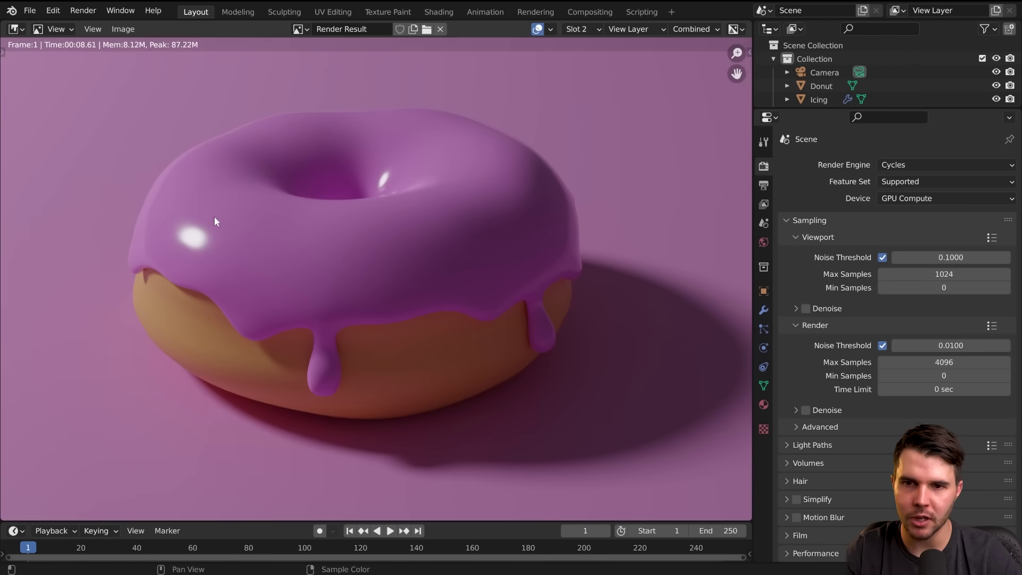
pyautogui.press('j')
pyautogui.press('j')
pyautogui.press('j')
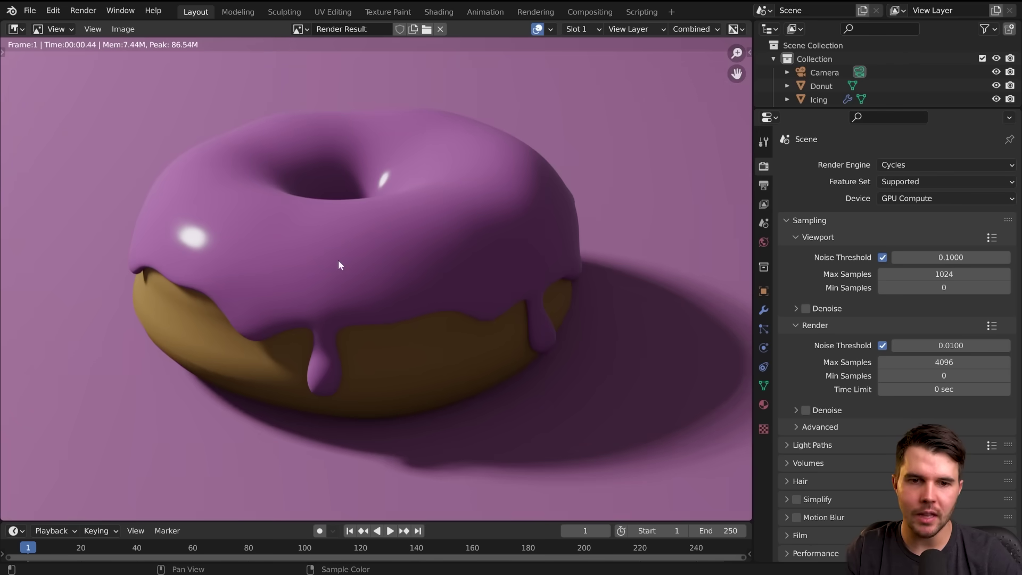
# Return from the render result to Eevee and expand the Screen Space Reflections settings.
pyautogui.press('Escape')
pyautogui.click(913, 164)
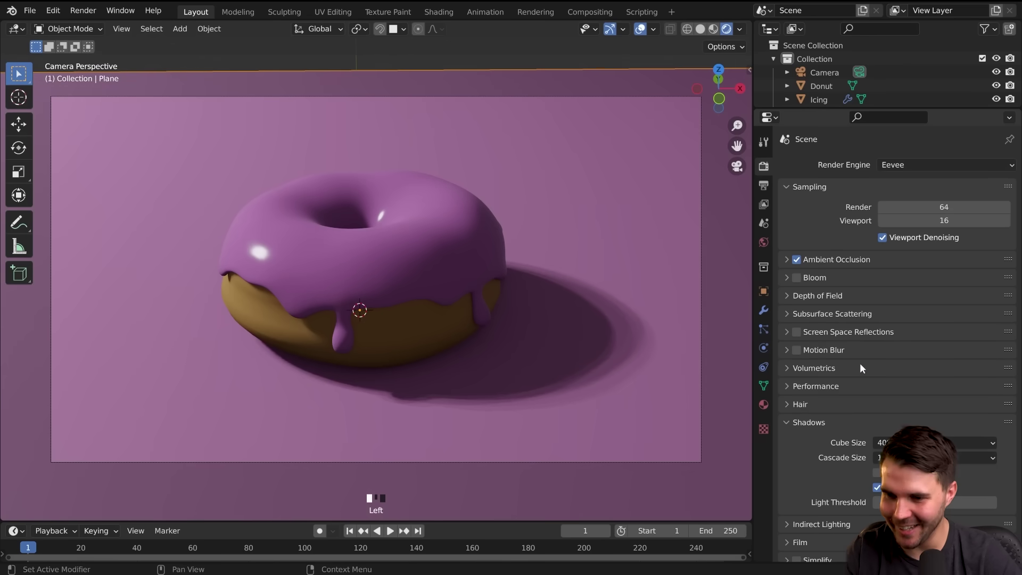
pyautogui.scroll(-2, 852, 364)
pyautogui.click(842, 300)
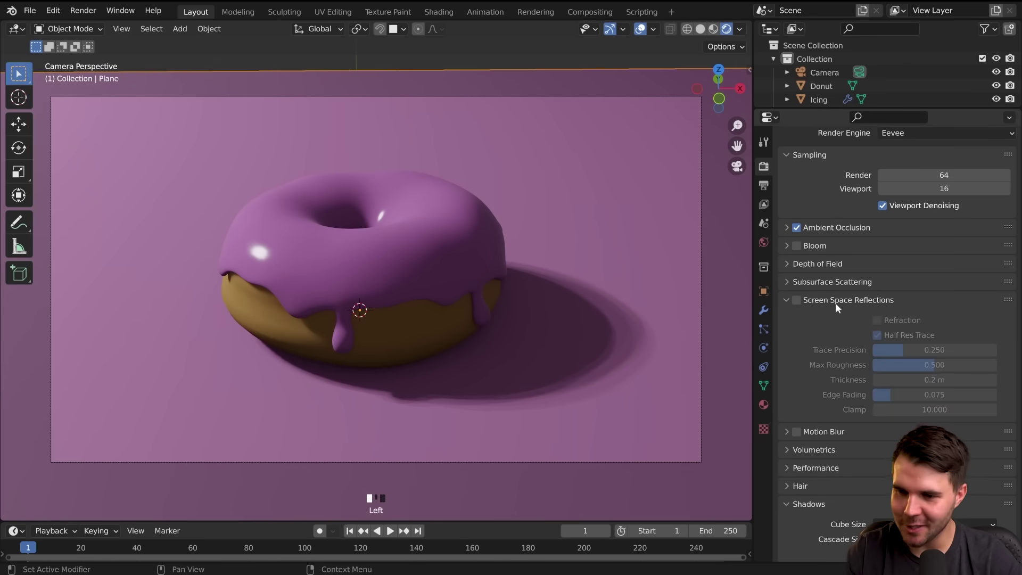
# Enable Screen Space Reflections in the Eevee render settings.
pyautogui.click(796, 300)
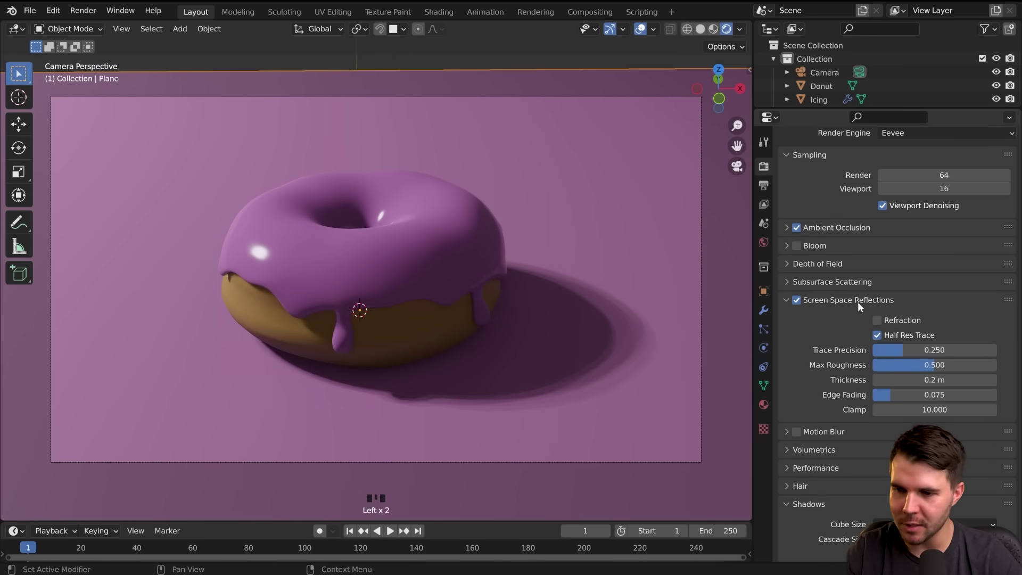
pyautogui.scroll(-1, 466, 285)
pyautogui.scroll(1, 481, 286)
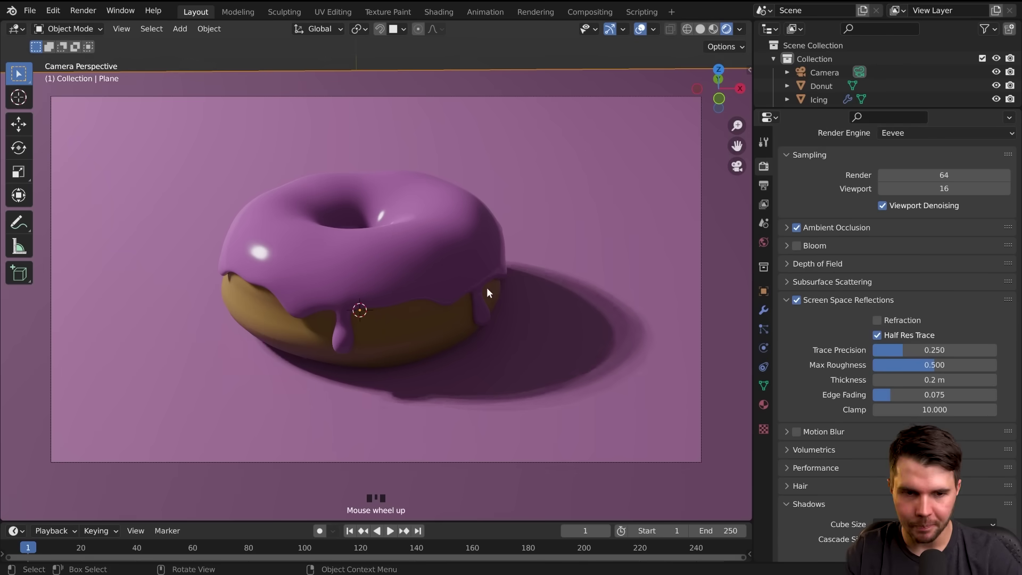
pyautogui.scroll(1, 489, 285)
pyautogui.scroll(-1, 538, 273)
pyautogui.scroll(-3, 819, 395)
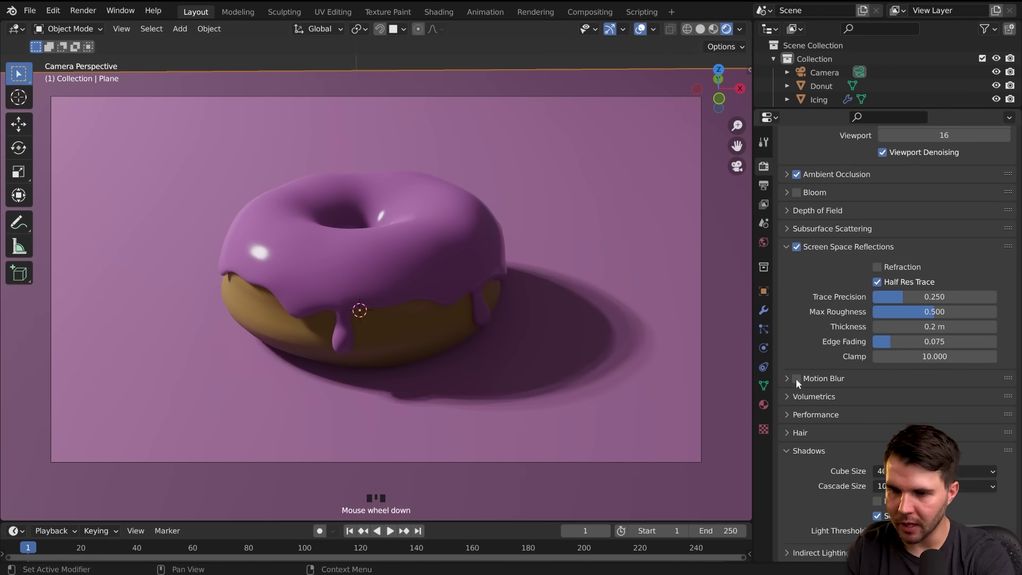
# Try the Bloom effect with Threshold 0.290 and Intensity 0.080, toggle it for comparison, and leave it disabled.
pyautogui.click(798, 203)
pyautogui.click(799, 203)
pyautogui.click(814, 203)
pyautogui.moveTo(908, 222); pyautogui.dragTo(880, 223)
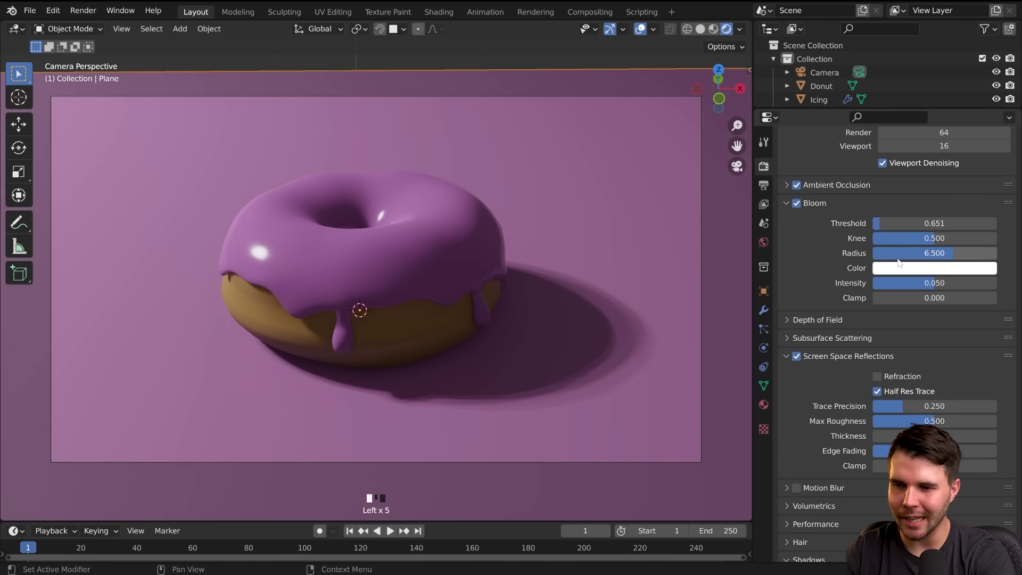
pyautogui.moveTo(899, 283); pyautogui.dragTo(936, 283)
pyautogui.moveTo(926, 223)
pyautogui.mouseDown()
pyautogui.moveTo(948, 223)
pyautogui.moveTo(922, 223)
pyautogui.mouseUp()
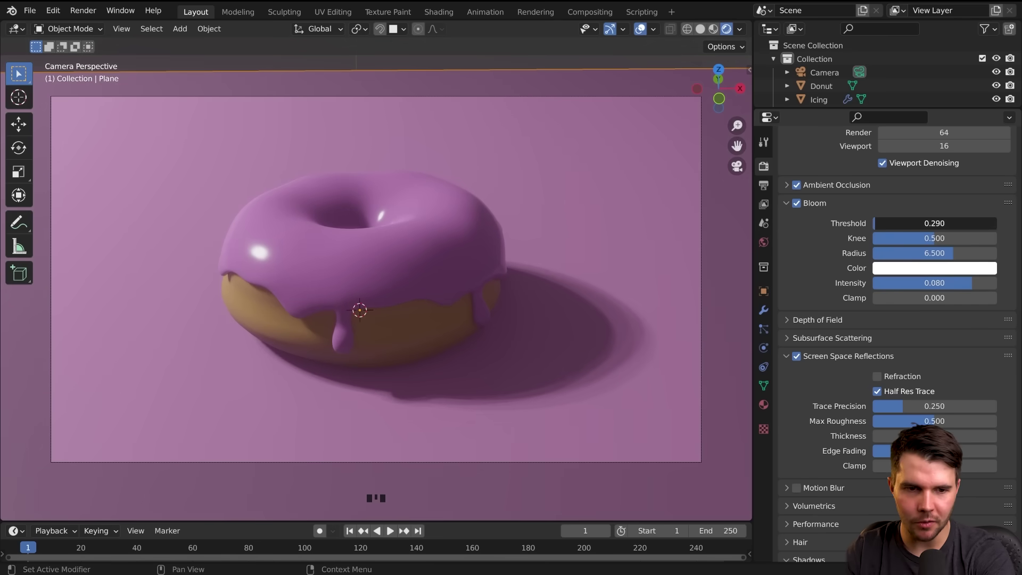
pyautogui.click(797, 203)
pyautogui.click(801, 203)
pyautogui.click(801, 203)
# View the Cycles render in Slot 2 once more and return to the 3D view.
pyautogui.press('F12')
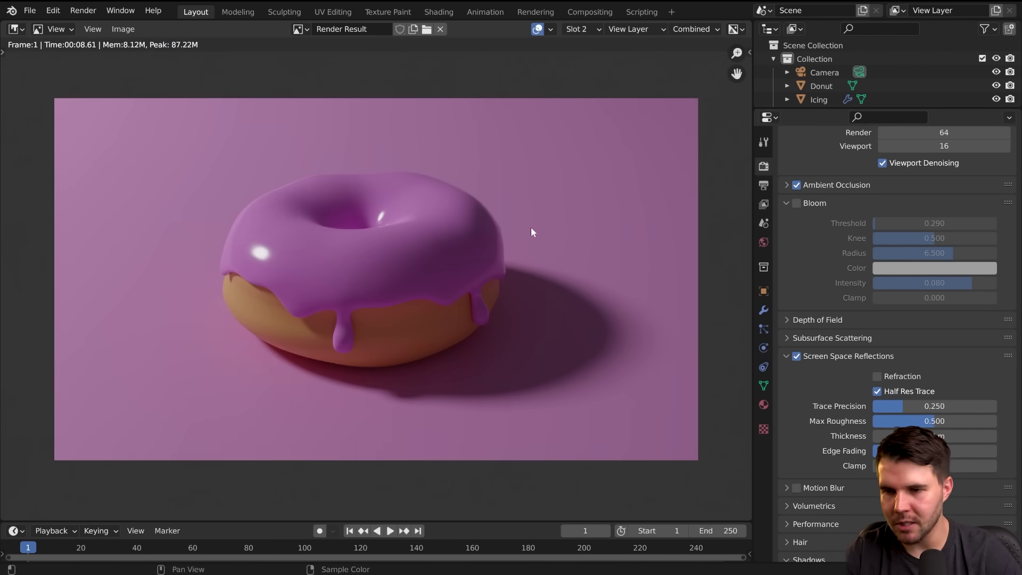
pyautogui.press('Escape')
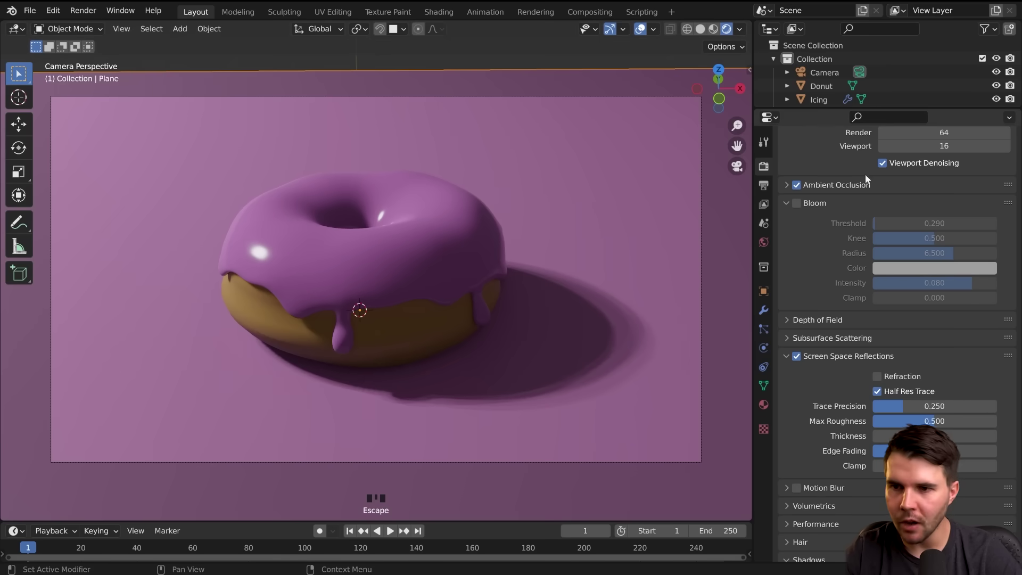
pyautogui.scroll(3, 878, 152)
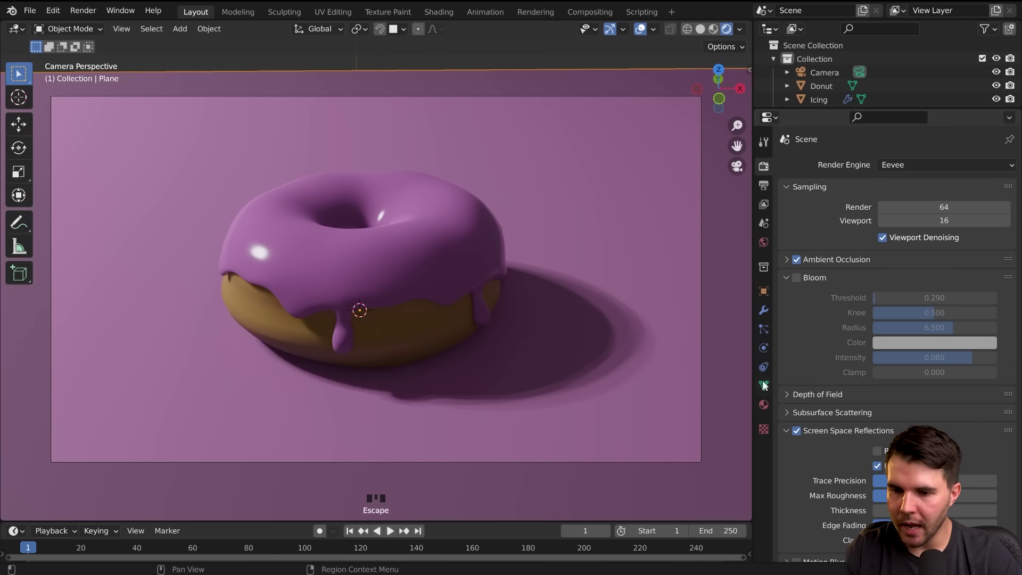
# Display the material settings and examine the icing and donut materials up close.
pyautogui.click(764, 404)
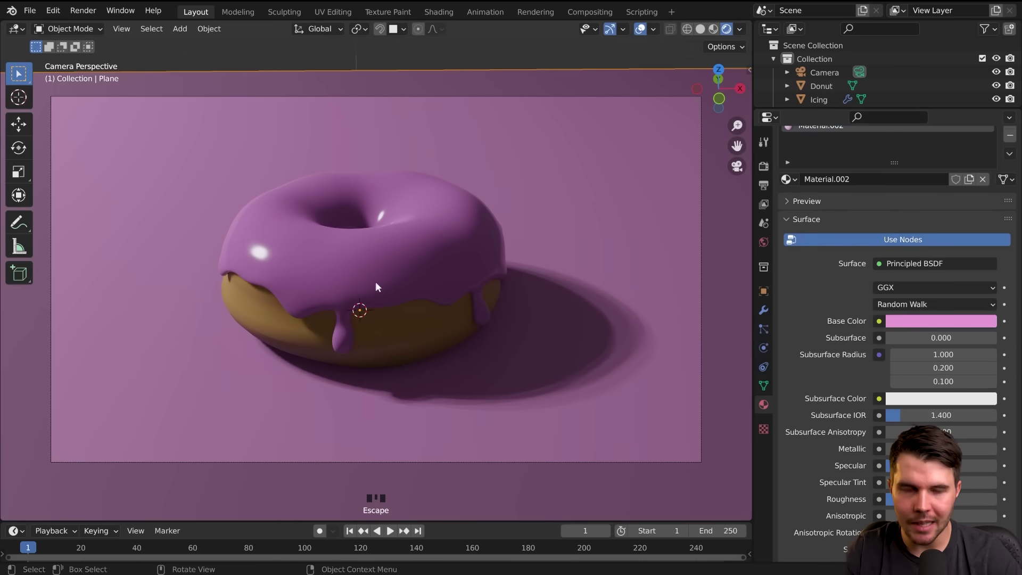
pyautogui.click(377, 282)
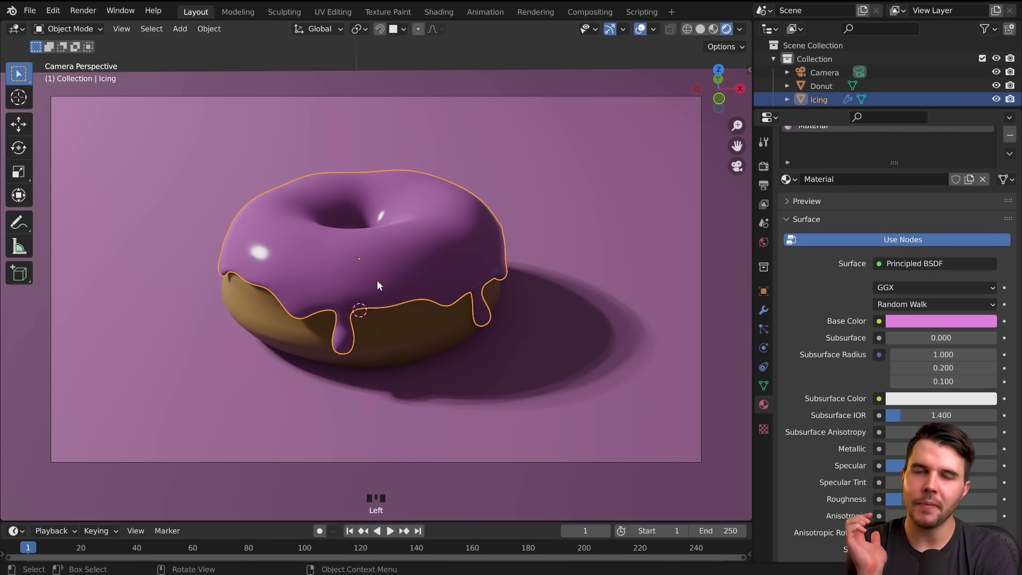
pyautogui.hotkey('alt', 'a')
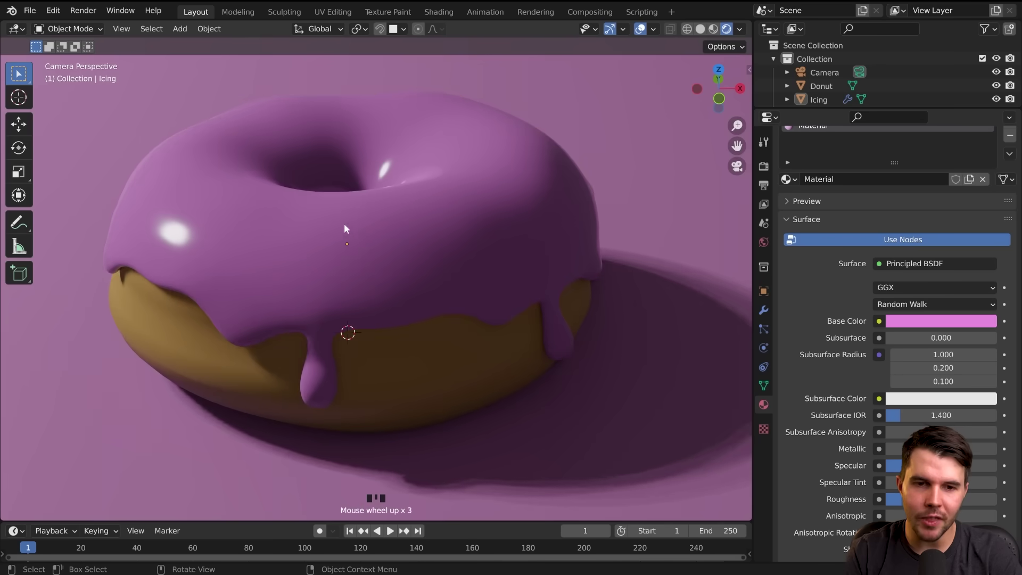
pyautogui.click(344, 224)
pyautogui.hotkey('alt', 'a')
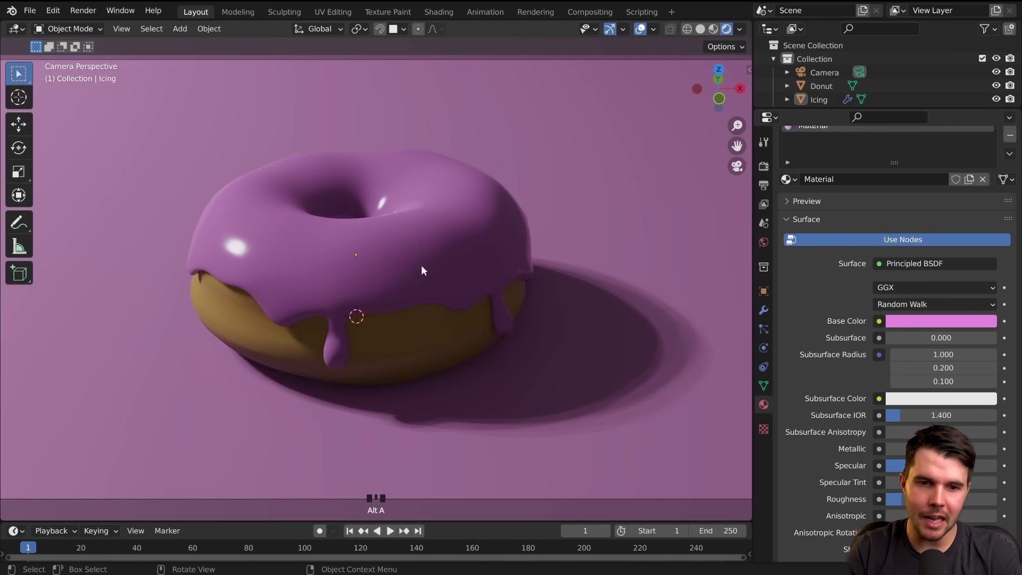
pyautogui.scroll(1, 421, 269)
pyautogui.click(221, 353)
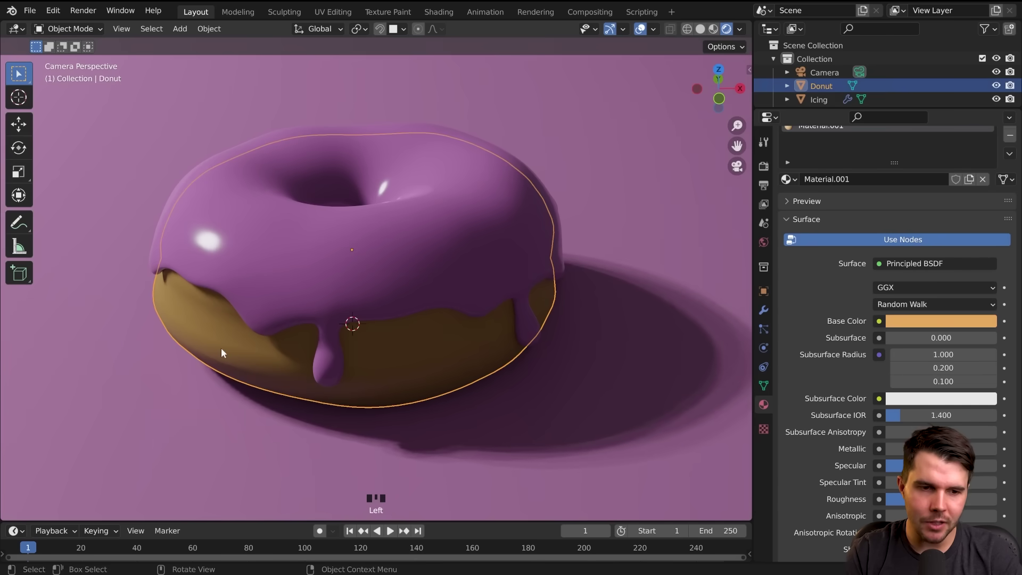
pyautogui.hotkey('alt', 'a')
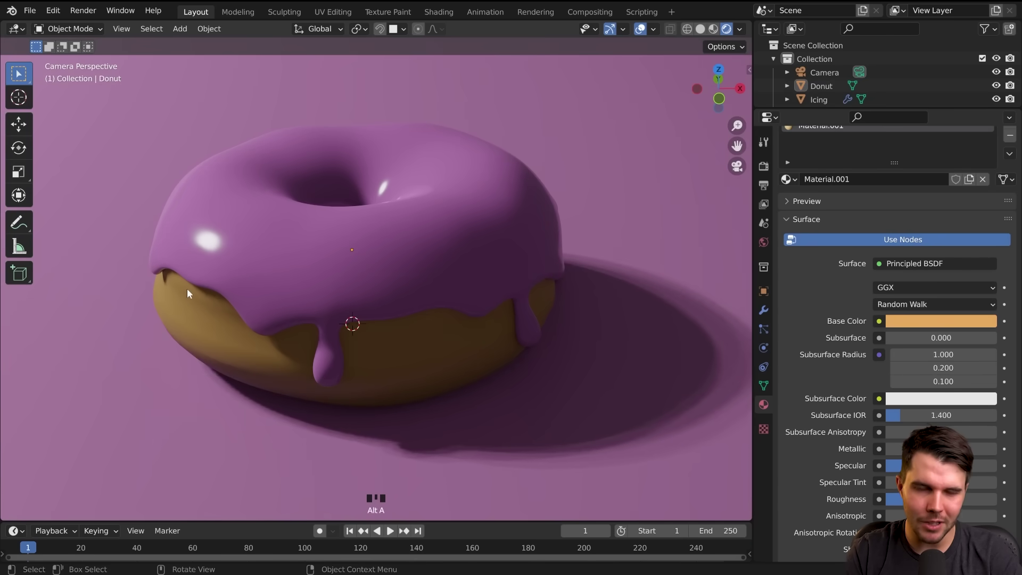
# Set the icing material's Subsurface to 0.100 and inspect the icing up close.
pyautogui.click(213, 263)
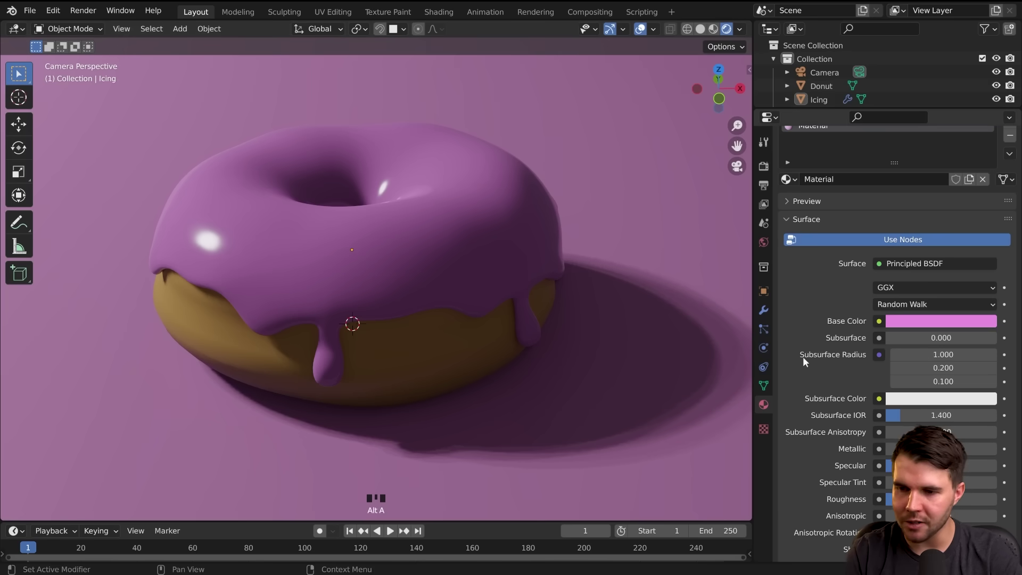
pyautogui.scroll(-2, 870, 367)
pyautogui.moveTo(891, 307); pyautogui.dragTo(903, 308)
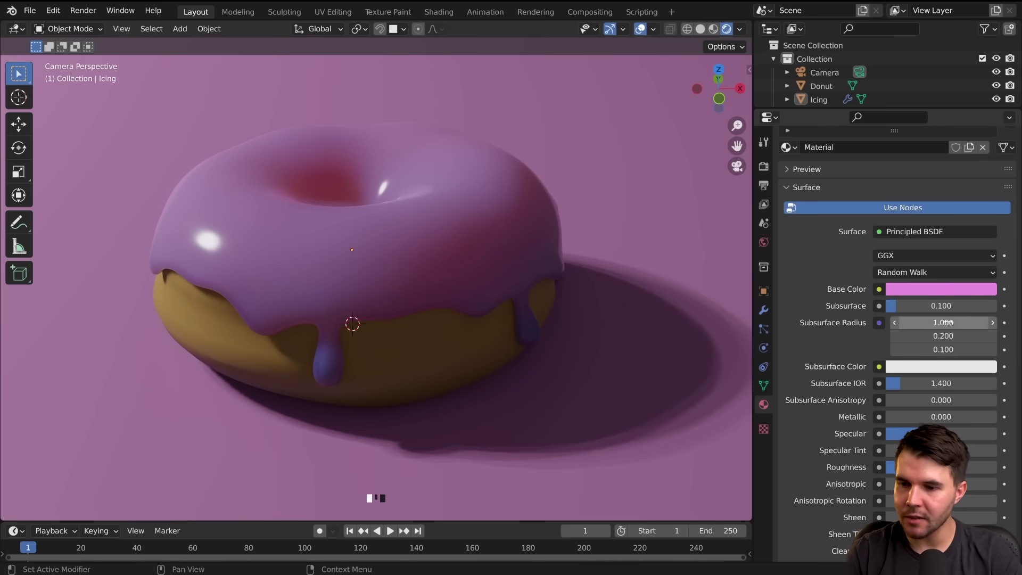
pyautogui.scroll(3, 450, 255)
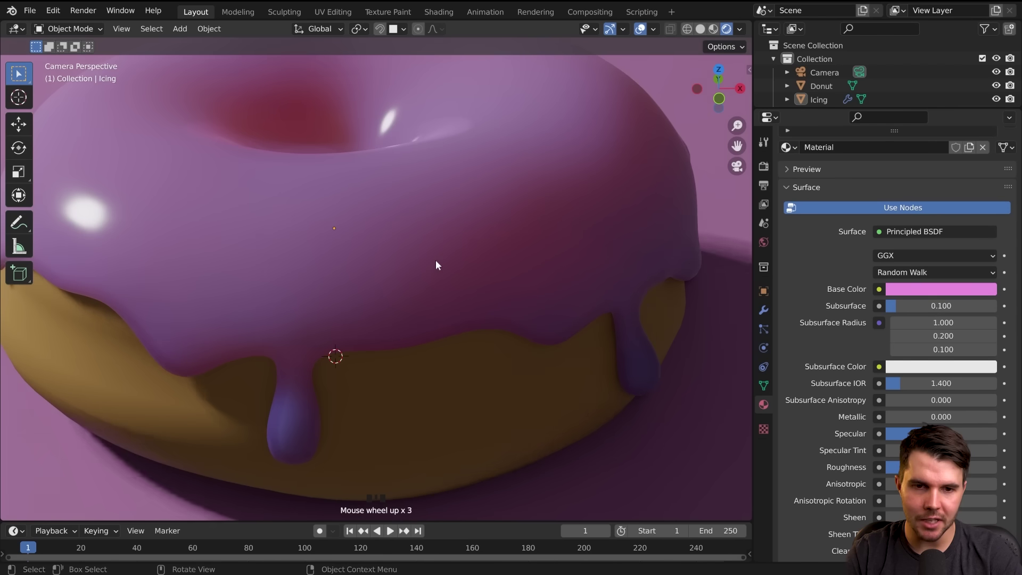
pyautogui.scroll(-3, 471, 277)
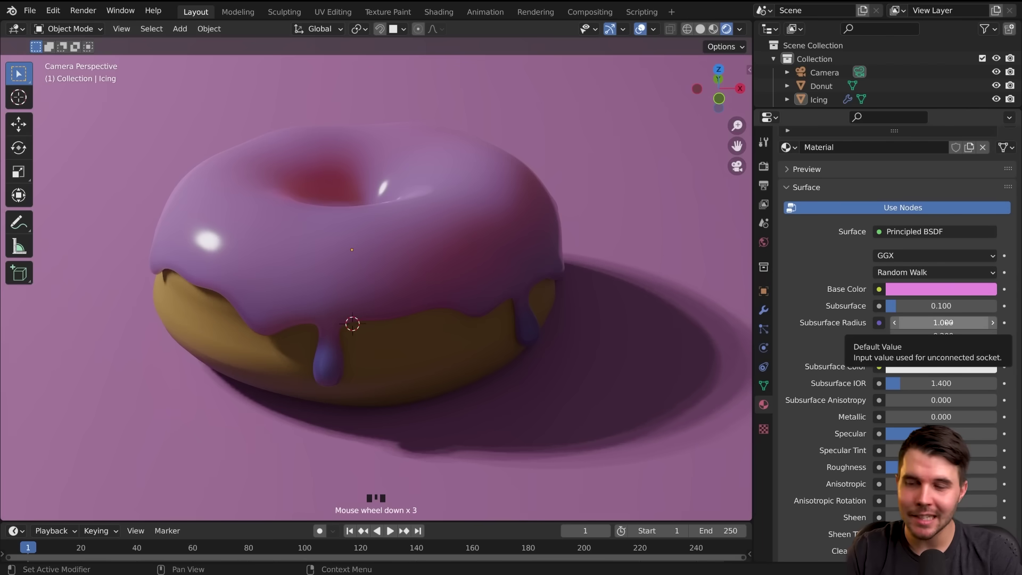
# Set all three Subsurface Radius values of the icing material to 0.002.
pyautogui.moveTo(948, 322); pyautogui.dragTo(948, 349)
pyautogui.press('Escape')
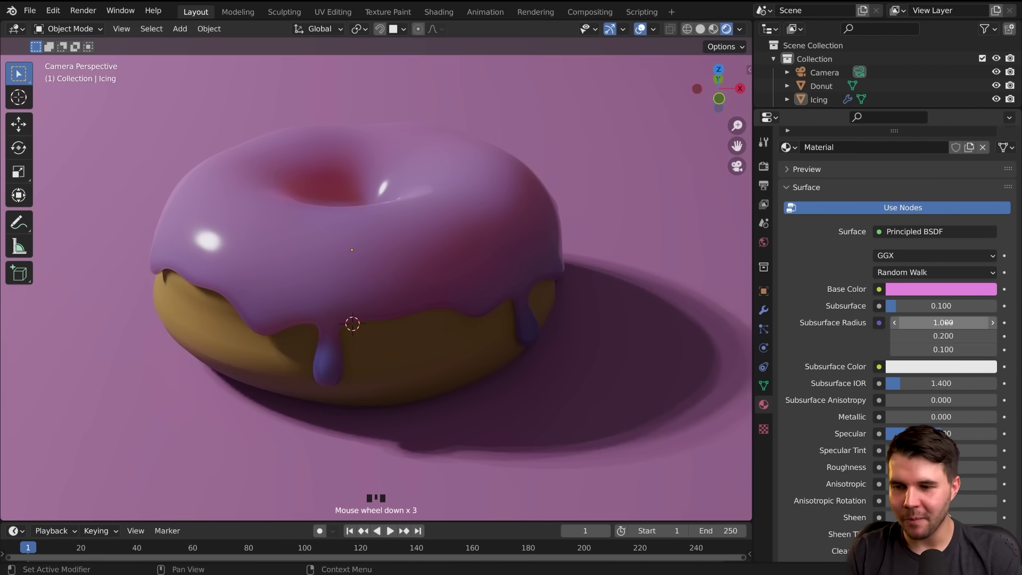
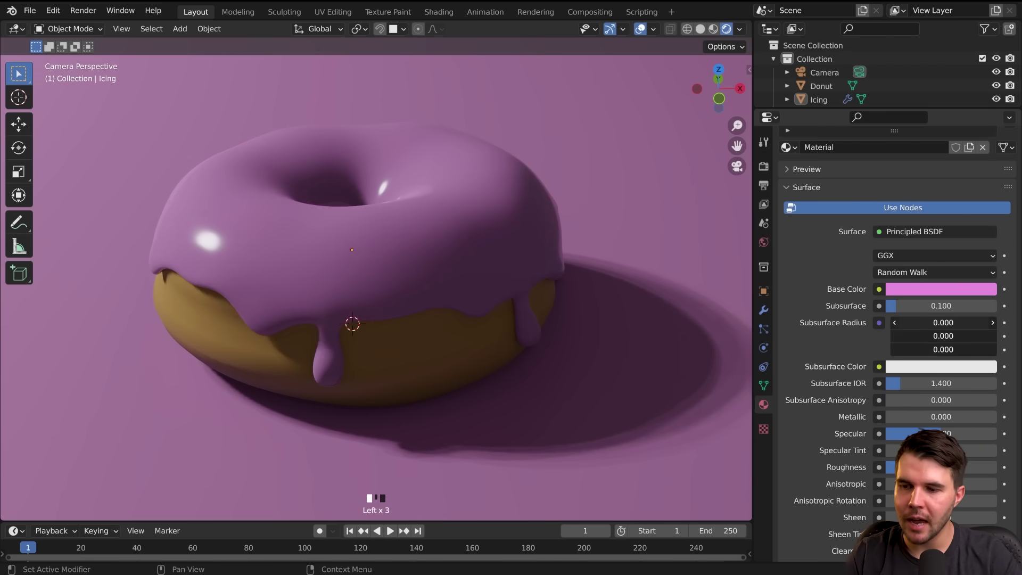
pyautogui.moveTo(943, 322); pyautogui.dragTo(943, 350)
pyautogui.write('.00')
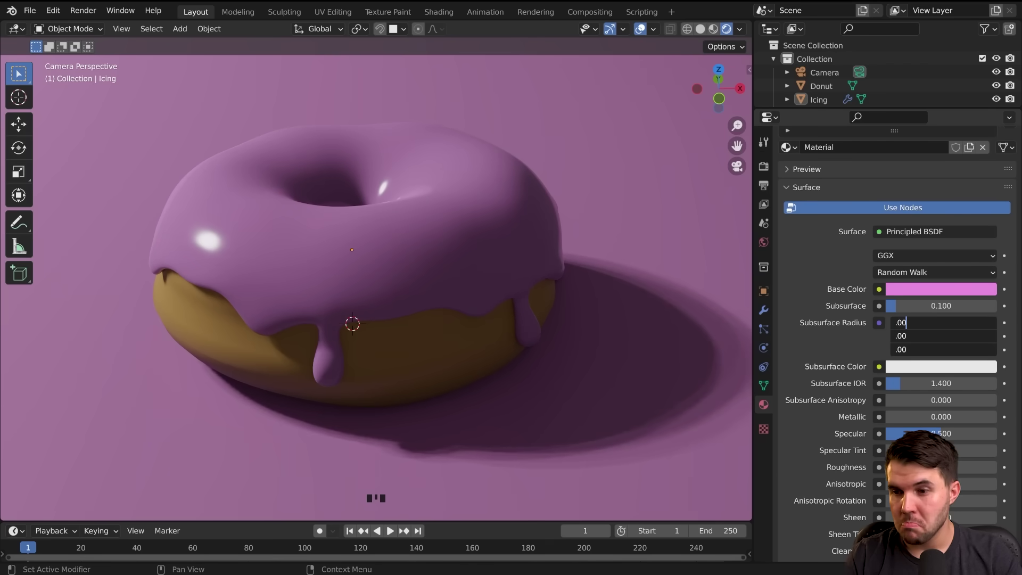
pyautogui.write('2')
pyautogui.press('Return')
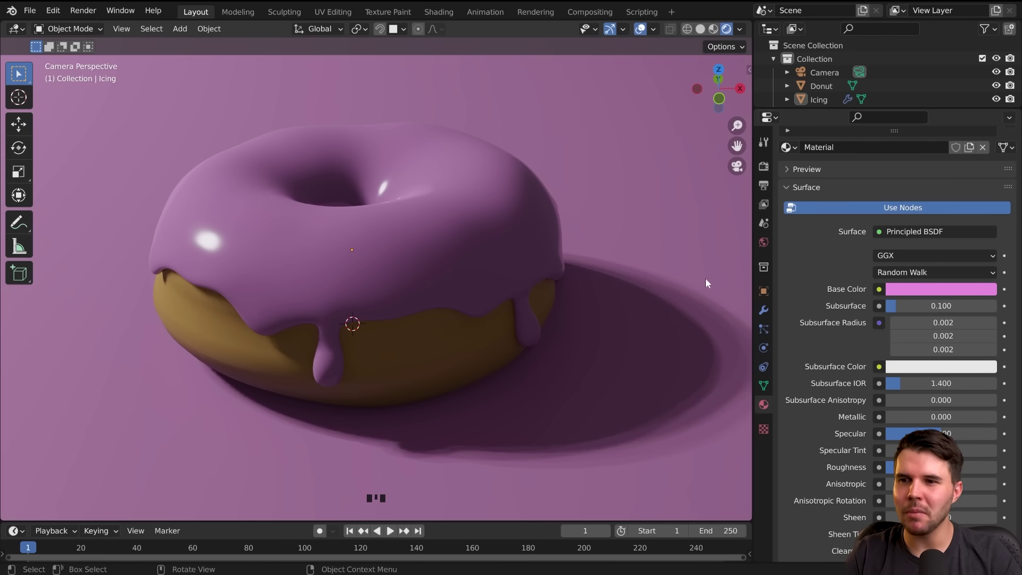
# Try to enter 2mm for all three Subsurface Radius values of the icing.
pyautogui.moveTo(943, 323); pyautogui.dragTo(944, 349)
pyautogui.write('2m')
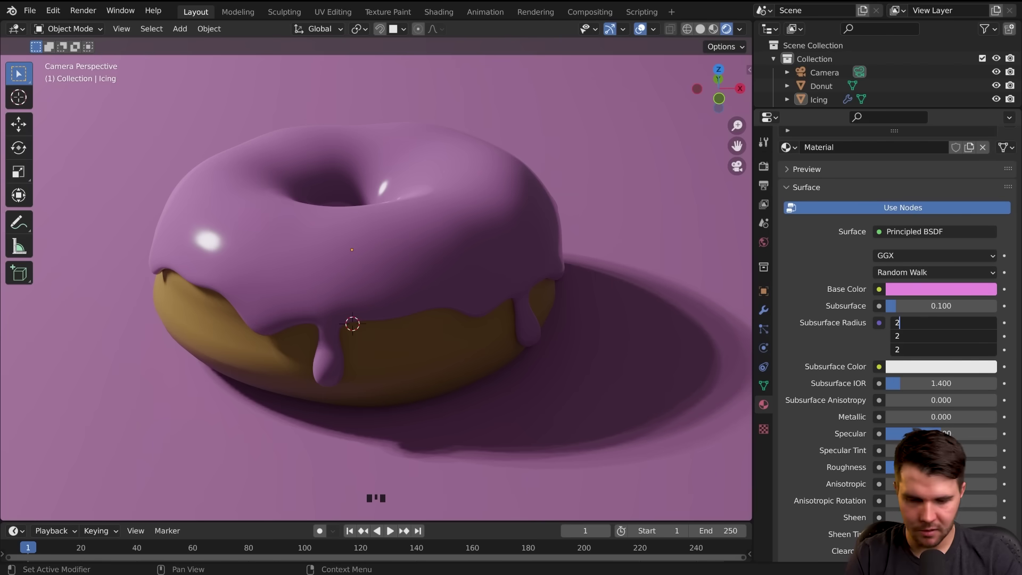
pyautogui.write('m')
pyautogui.press('Return')
# Try 0.020 for all three Subsurface Radius values, and restore them to 0.002.
pyautogui.moveTo(946, 319); pyautogui.dragTo(946, 350)
pyautogui.press('Right')
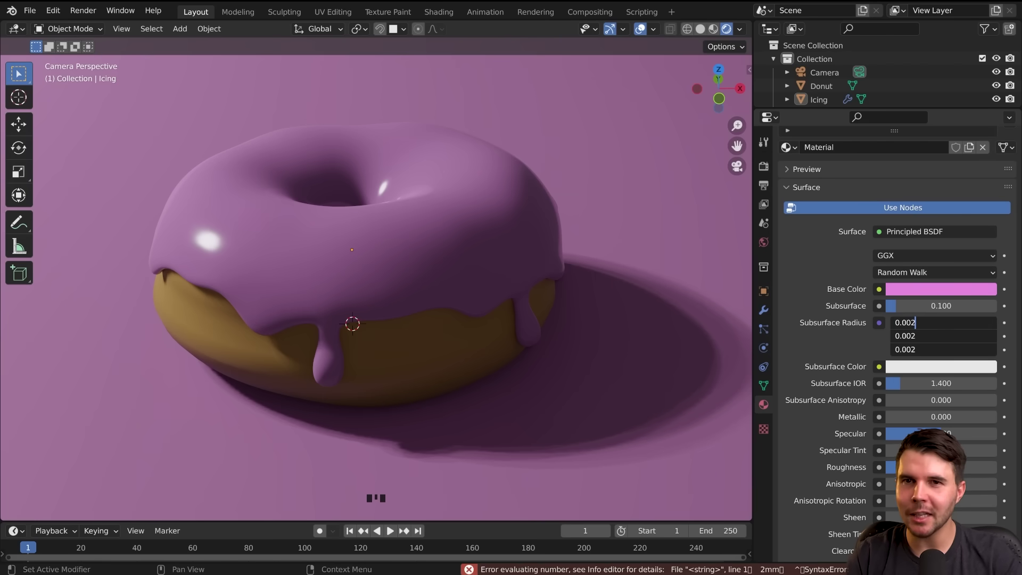
pyautogui.press('BackSpace')
pyautogui.press('BackSpace')
pyautogui.write('2')
pyautogui.press('Return')
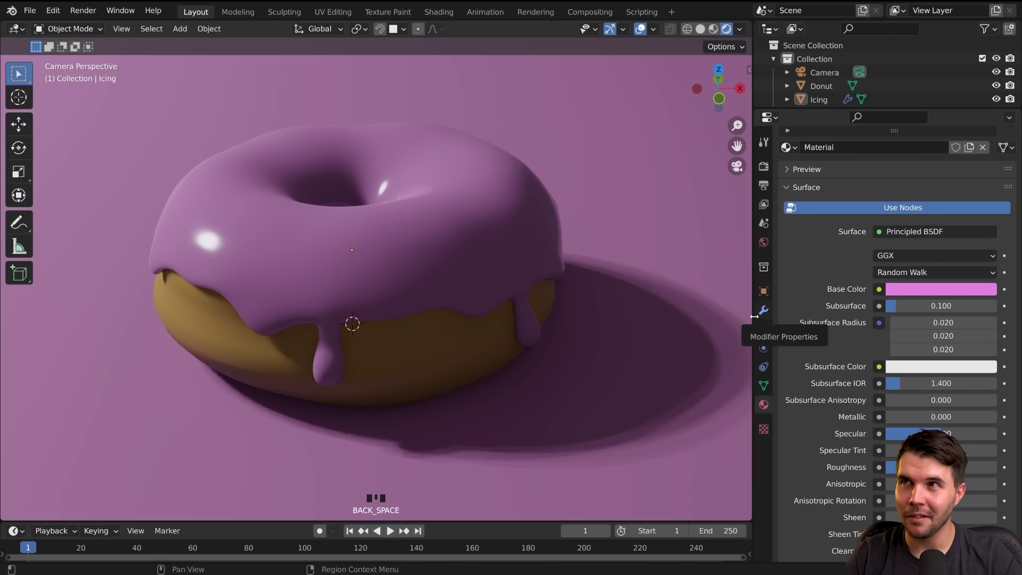
pyautogui.moveTo(931, 322); pyautogui.dragTo(932, 350)
pyautogui.write('.002')
pyautogui.press('Return')
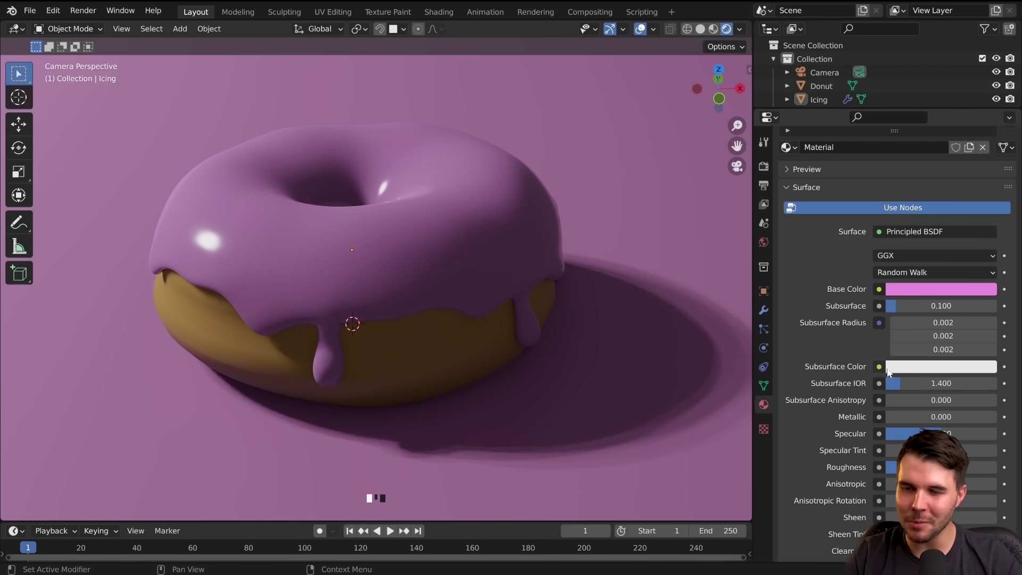
# Copy the icing's Base Color to its Subsurface Color with a more saturated pink, and raise Subsurface to 0.429.
pyautogui.moveTo(922, 289); pyautogui.dragTo(926, 367)
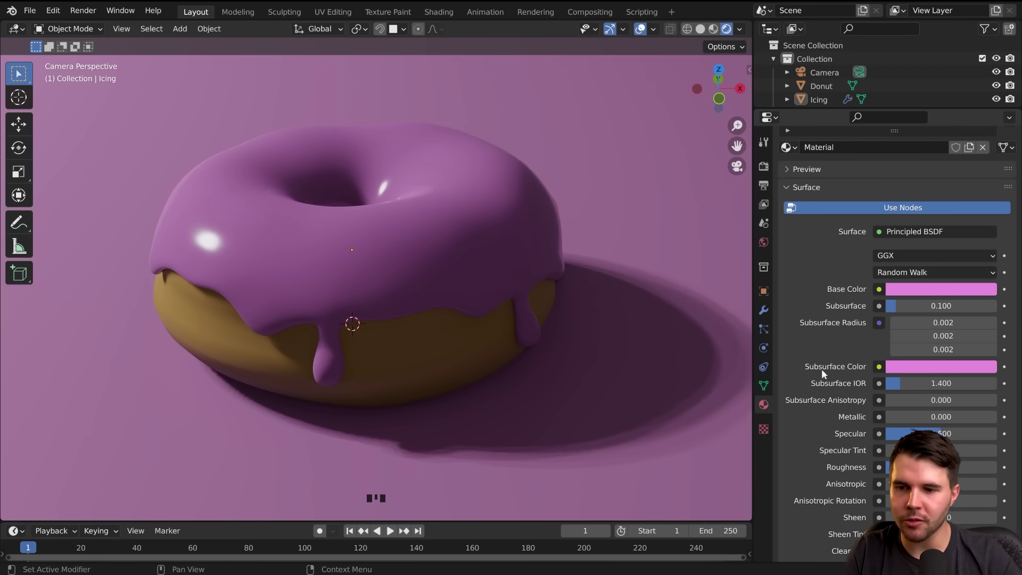
pyautogui.click(941, 368)
pyautogui.moveTo(945, 320); pyautogui.dragTo(956, 321)
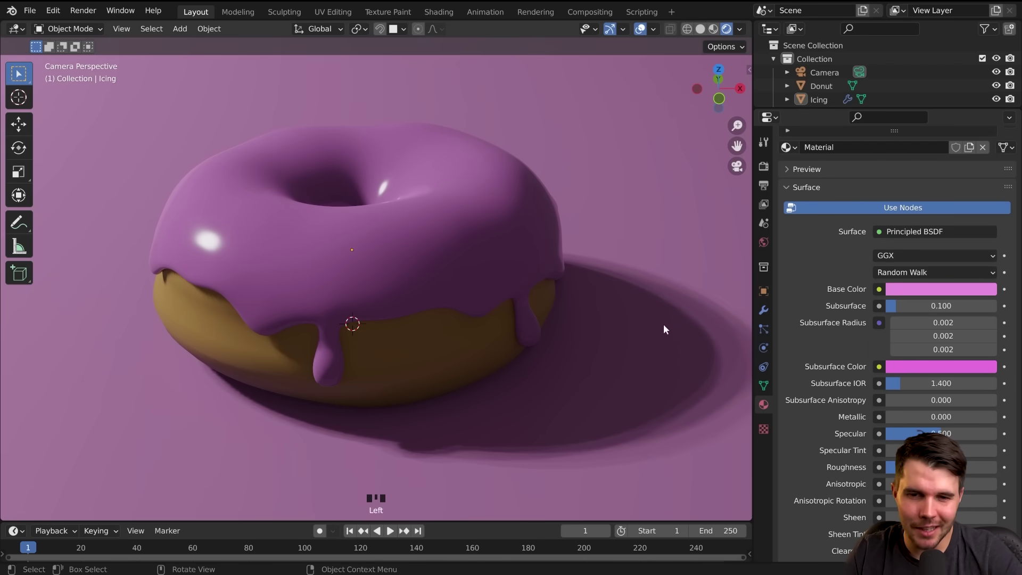
pyautogui.moveTo(913, 306); pyautogui.dragTo(949, 306)
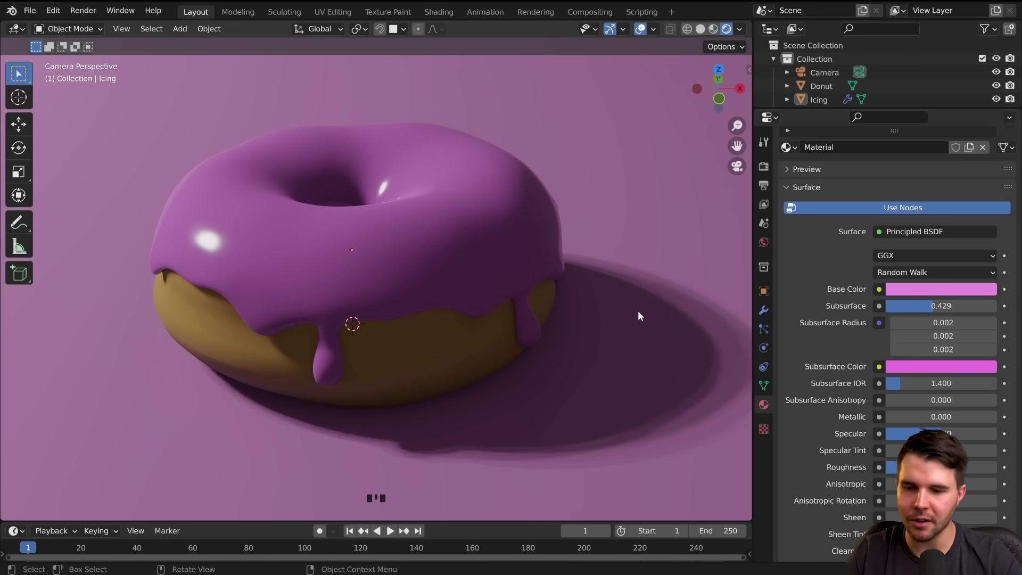
# Return to the full camera view, check the Slot 1 render, and render the Eevee scene into Slot 2.
pyautogui.press('KP_0')
pyautogui.press('F12')
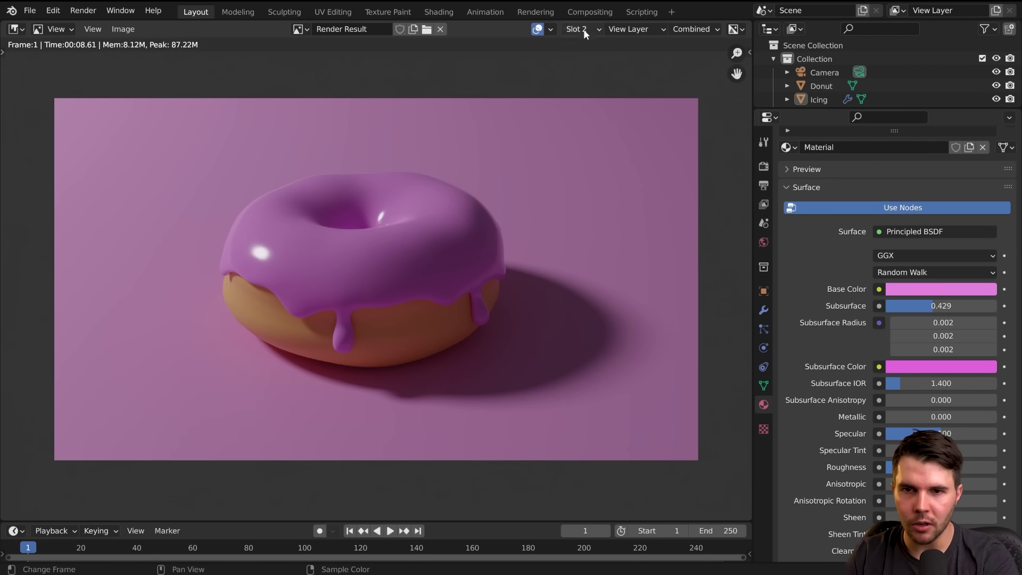
pyautogui.click(583, 30)
pyautogui.click(584, 40)
pyautogui.click(586, 31)
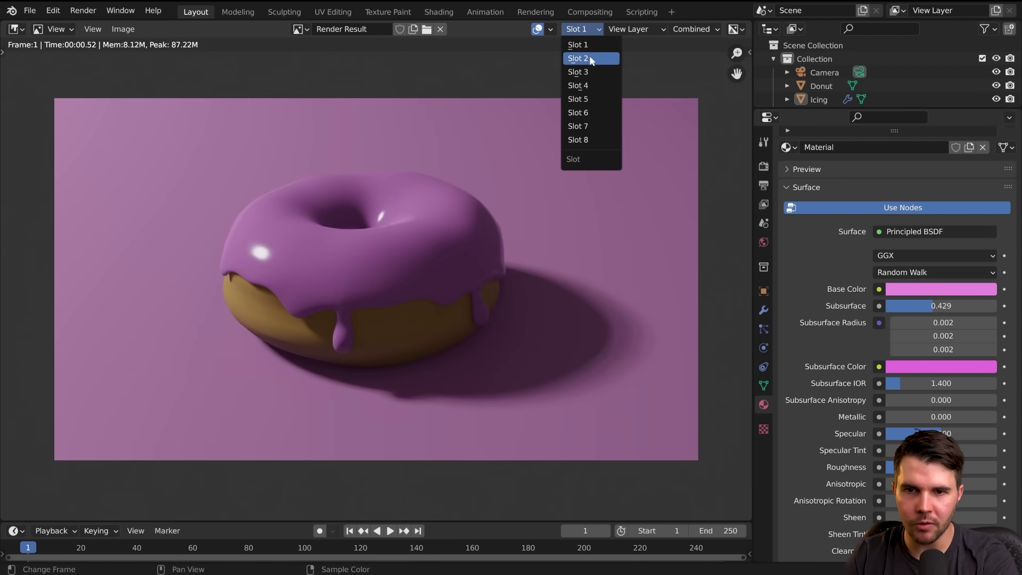
pyautogui.click(580, 59)
pyautogui.press('F12')
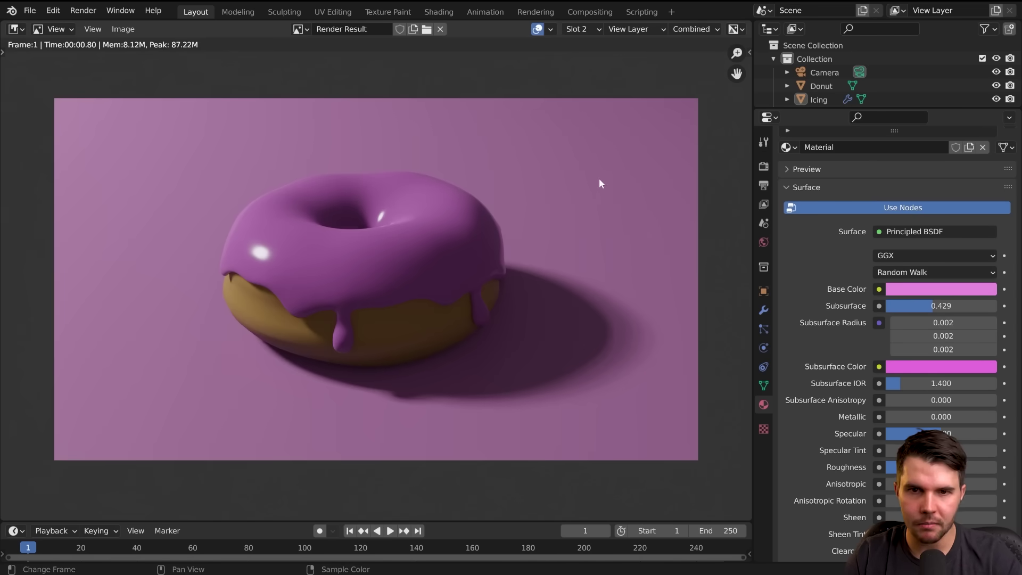
# Alternate between the Slot 1 and Slot 2 renders, zoomed in on the icing drips, to compare the subsurface scattering effect.
pyautogui.press('j')
pyautogui.scroll(3, 502, 289)
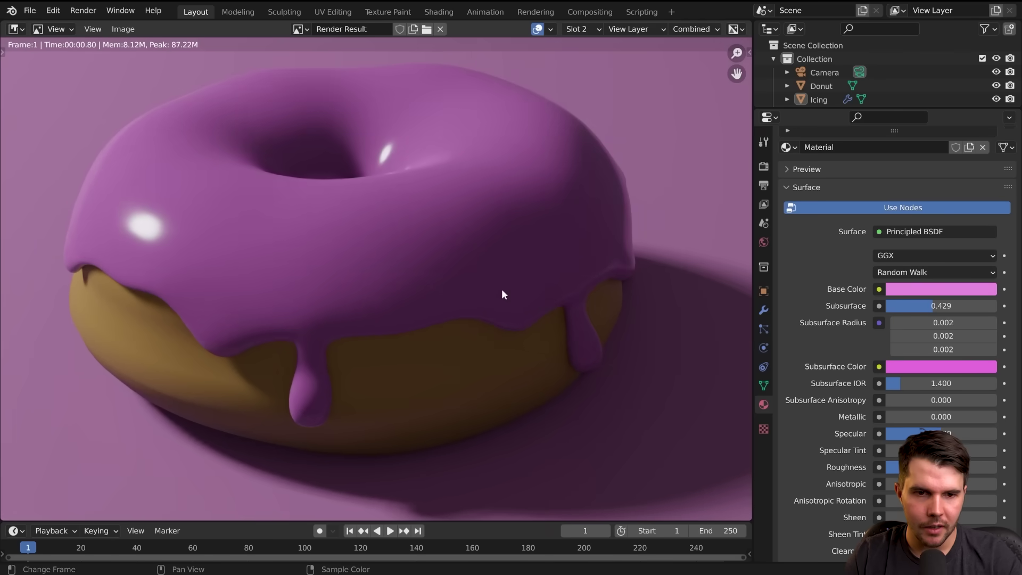
pyautogui.moveTo(407, 368); pyautogui.dragTo(409, 249, button='middle')
pyautogui.scroll(2, 340, 263)
pyautogui.moveTo(275, 266); pyautogui.dragTo(510, 341, button='middle')
pyautogui.scroll(2, 510, 341)
pyautogui.press('j')
pyautogui.press('j')
pyautogui.scroll(-3, 515, 318)
pyautogui.press('j')
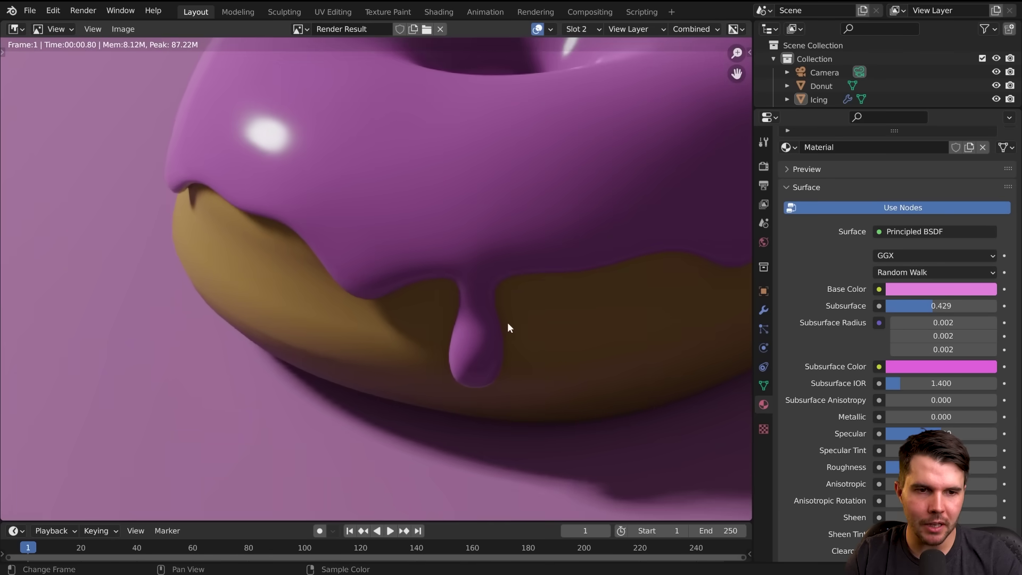
pyautogui.press('j')
pyautogui.scroll(-2, 510, 324)
pyautogui.moveTo(531, 329); pyautogui.dragTo(501, 387, button='middle')
pyautogui.scroll(2, 420, 301)
pyautogui.scroll(-2, 495, 372)
pyautogui.scroll(-2, 436, 250)
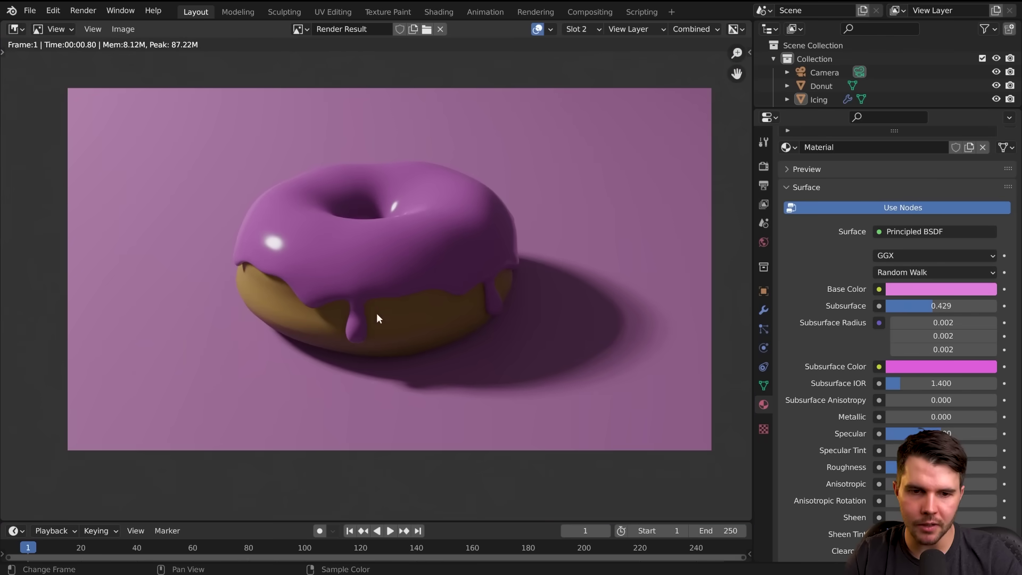
# Lower the icing material's Subsurface to 0.371 and return to the 3D viewport.
pyautogui.scroll(6, 379, 245)
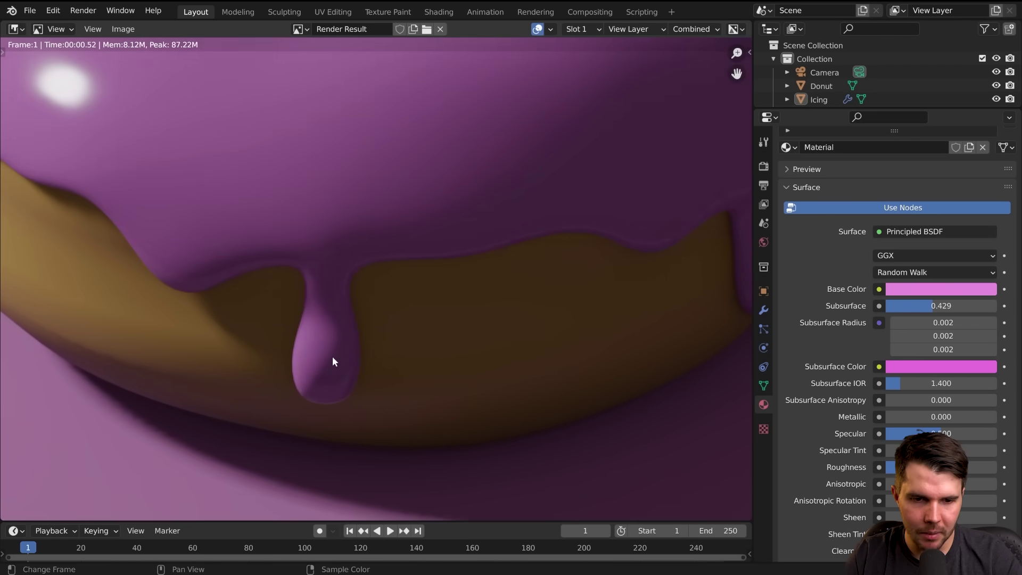
pyautogui.moveTo(950, 305); pyautogui.dragTo(928, 306)
pyautogui.press('Escape')
pyautogui.scroll(-2, 419, 257)
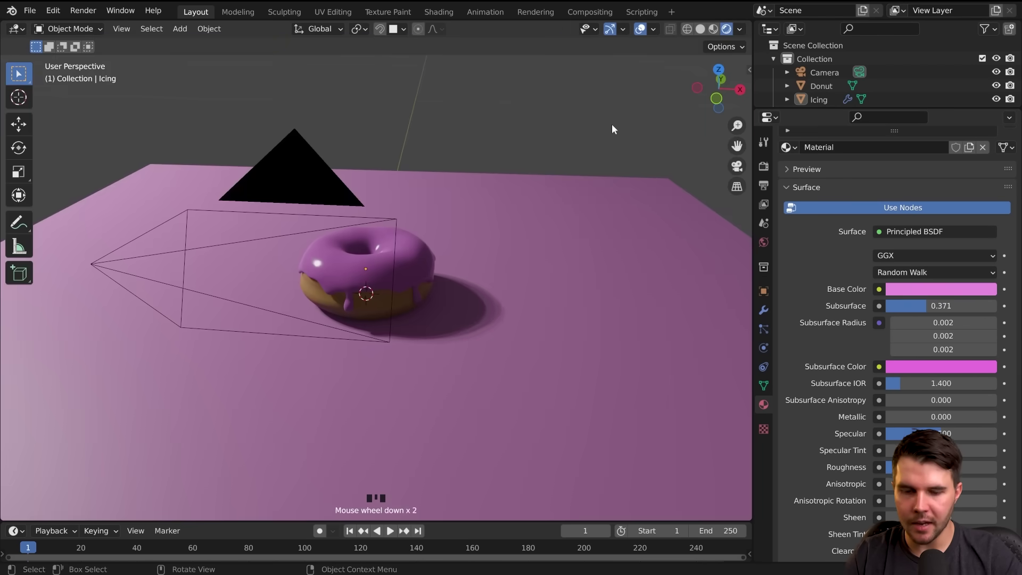
# Make Slot 3 the active render slot and return to the 3D viewport.
pyautogui.press('F11')
pyautogui.click(589, 30)
pyautogui.click(590, 71)
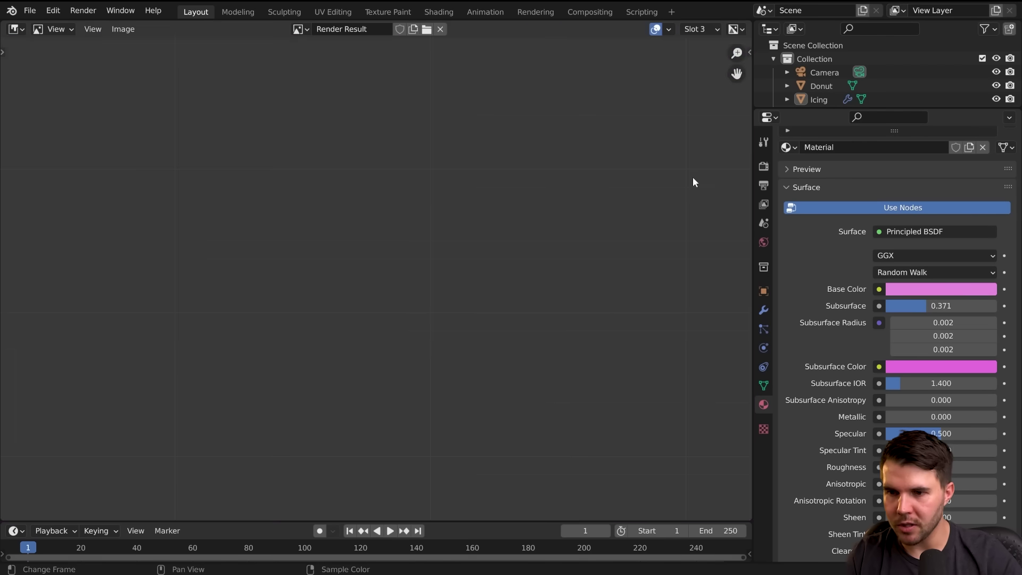
pyautogui.press('Escape')
# Switch the Render Engine to Cycles and render the scene into Slot 3.
pyautogui.click(763, 165)
pyautogui.scroll(3, 852, 183)
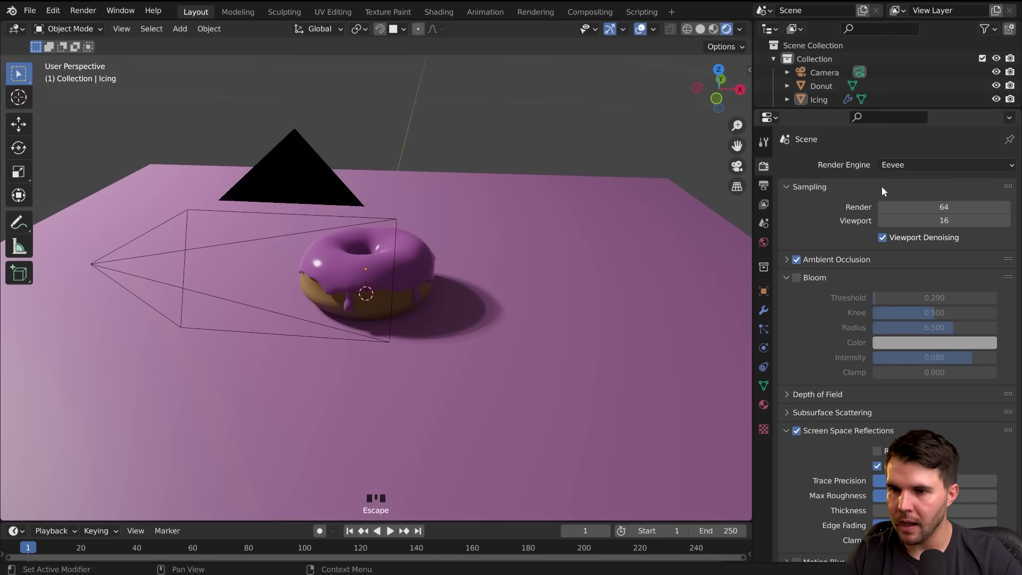
pyautogui.click(900, 165)
pyautogui.click(907, 209)
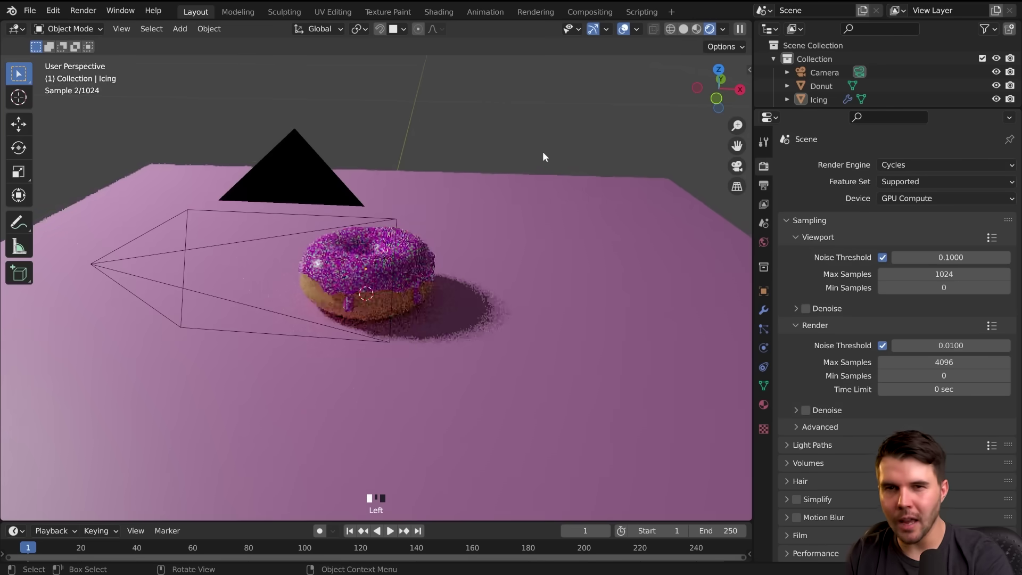
pyautogui.press('F12')
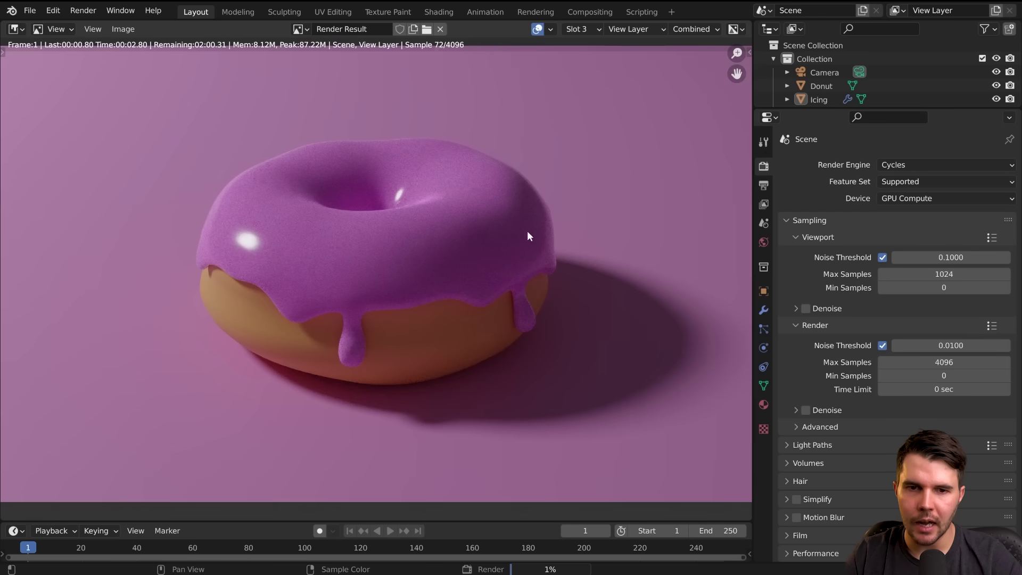
pyautogui.scroll(-1, 527, 235)
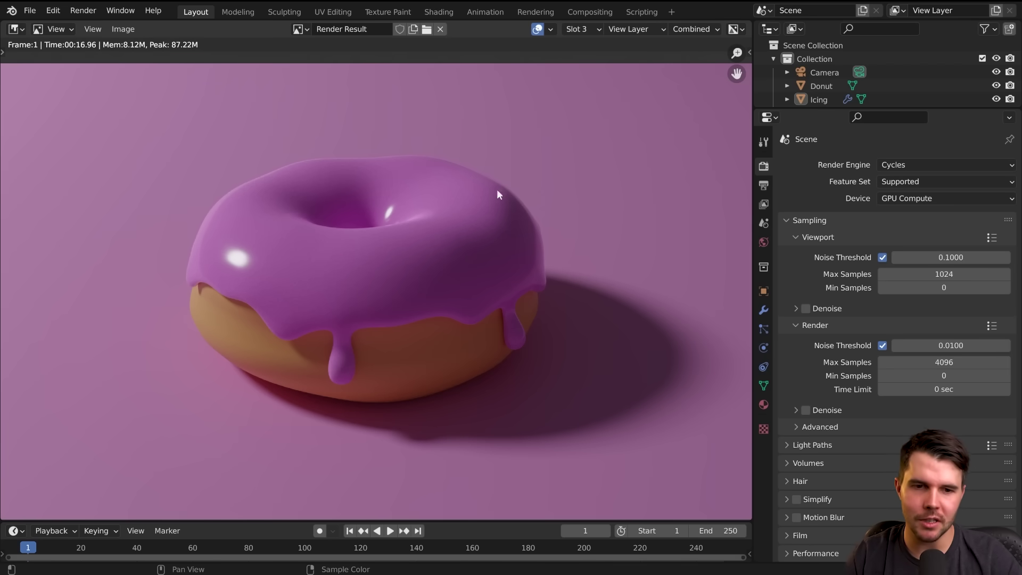
# Alternate between the Eevee render in Slot 2 and the Cycles render in Slot 3 to compare lighting and icing.
pyautogui.press('j')
pyautogui.press('j')
pyautogui.press('j')
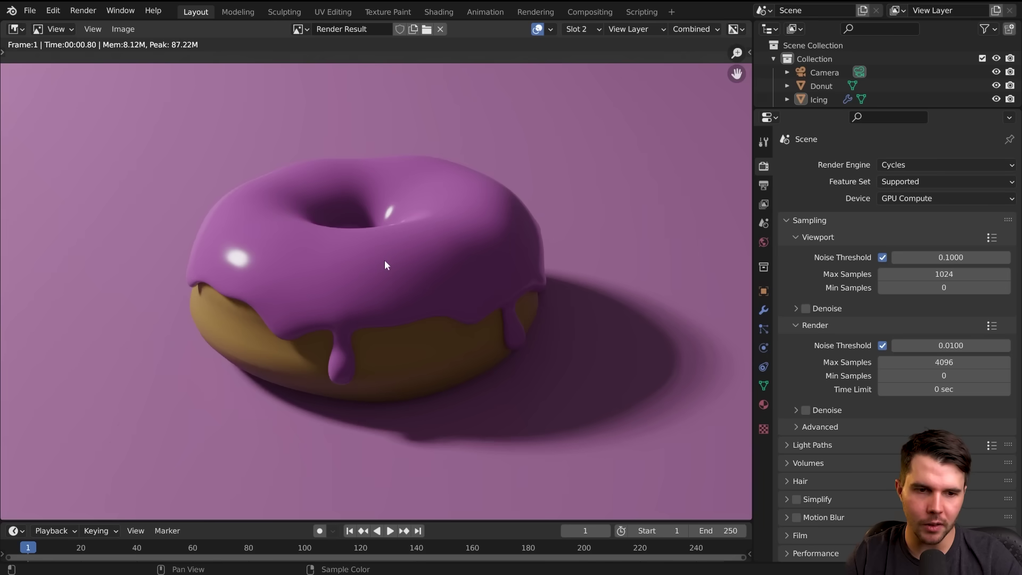
pyautogui.press('j')
pyautogui.press('j')
pyautogui.press('j')
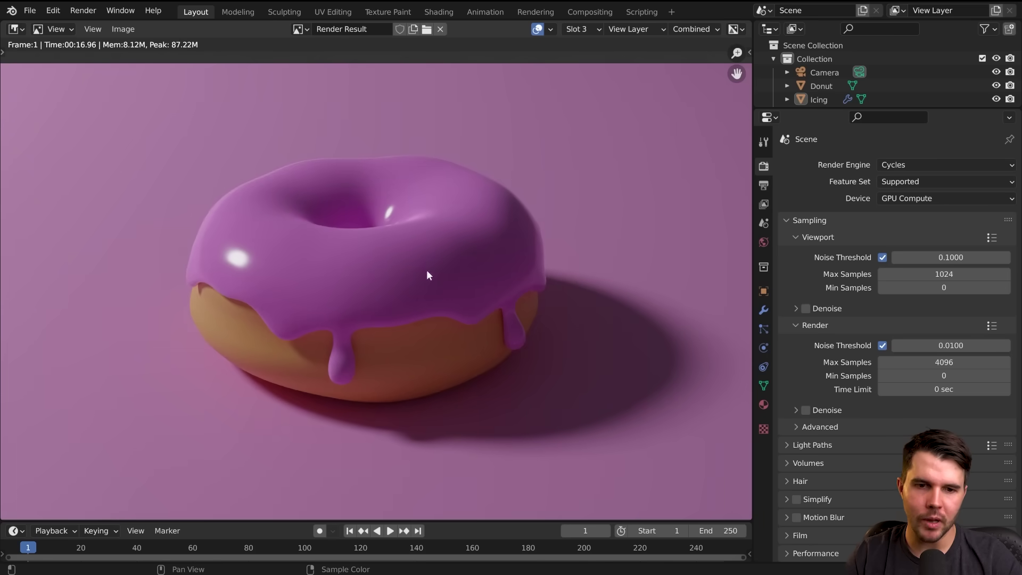
pyautogui.scroll(-3, 469, 351)
pyautogui.press('j')
pyautogui.press('j')
pyautogui.press('j')
pyautogui.press('j')
pyautogui.press('j')
pyautogui.press('j')
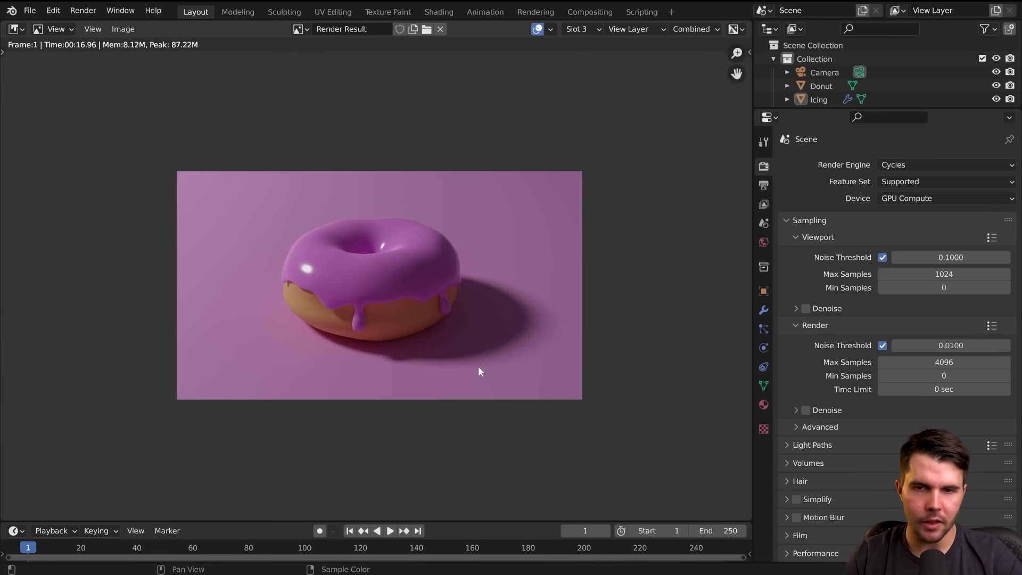
# Close the render, display the viewport in Material Preview shading, and select the icing.
pyautogui.press('Escape')
pyautogui.scroll(2, 480, 290)
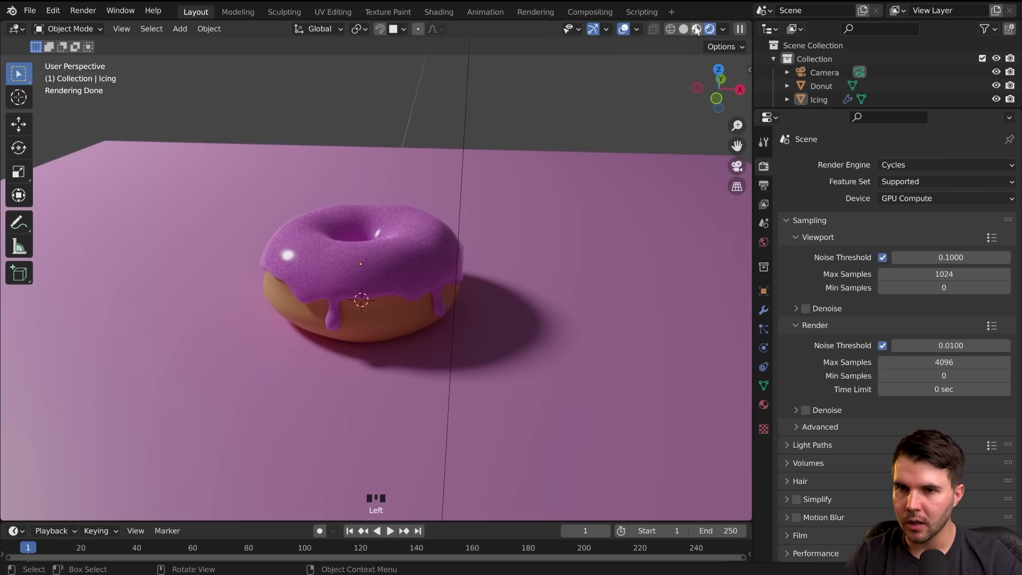
pyautogui.scroll(1, 439, 292)
pyautogui.scroll(2, 440, 292)
pyautogui.moveTo(441, 291); pyautogui.dragTo(422, 302, button='middle')
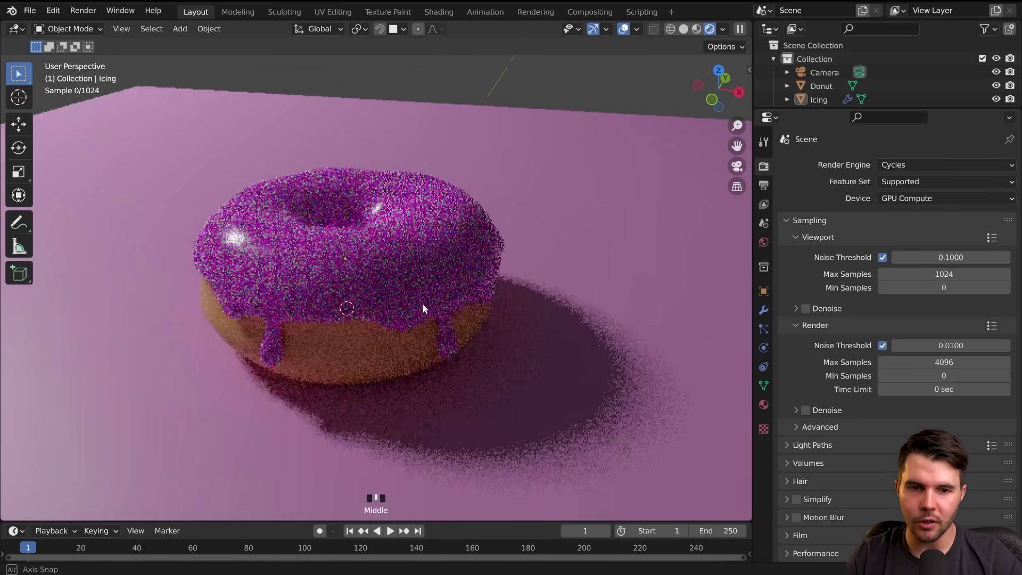
pyautogui.click(697, 30)
pyautogui.moveTo(452, 261)
pyautogui.mouseDown(button='middle')
pyautogui.moveTo(451, 253)
pyautogui.moveTo(551, 249)
pyautogui.moveTo(469, 258)
pyautogui.moveTo(551, 229)
pyautogui.mouseUp(button='middle')
pyautogui.click(739, 30)
pyautogui.moveTo(418, 266)
pyautogui.mouseDown(button='middle')
pyautogui.moveTo(489, 291)
pyautogui.moveTo(523, 263)
pyautogui.moveTo(549, 263)
pyautogui.moveTo(462, 232)
pyautogui.moveTo(367, 223)
pyautogui.moveTo(455, 272)
pyautogui.mouseUp(button='middle')
pyautogui.click(454, 271)
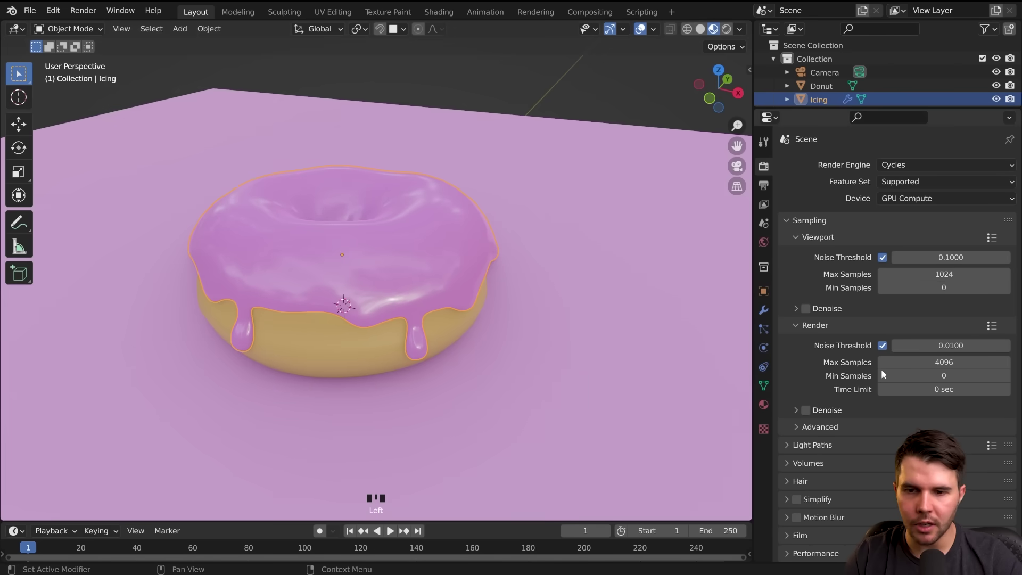
# Enable Scene Lights for Material Preview shading and inspect the donut from several angles.
pyautogui.moveTo(503, 174); pyautogui.dragTo(449, 274, button='middle')
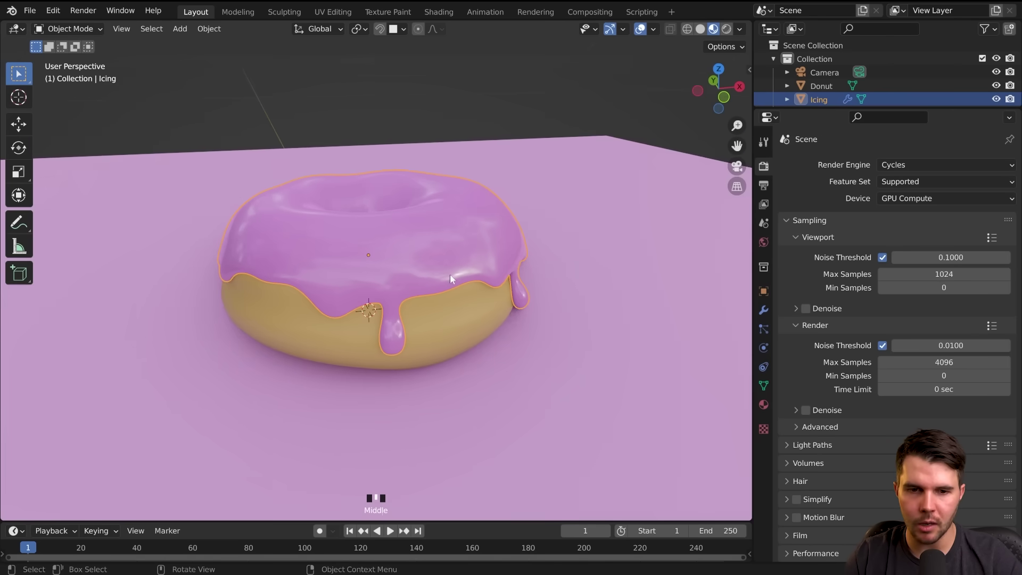
pyautogui.moveTo(534, 252)
pyautogui.mouseDown(button='middle')
pyautogui.moveTo(540, 226)
pyautogui.moveTo(517, 252)
pyautogui.mouseUp(button='middle')
pyautogui.click(739, 28)
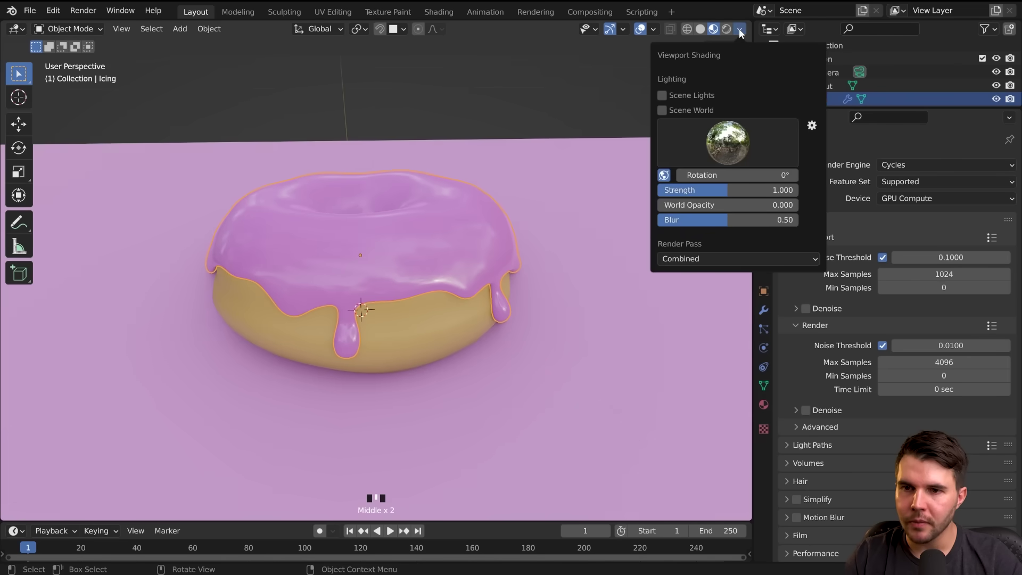
pyautogui.click(677, 97)
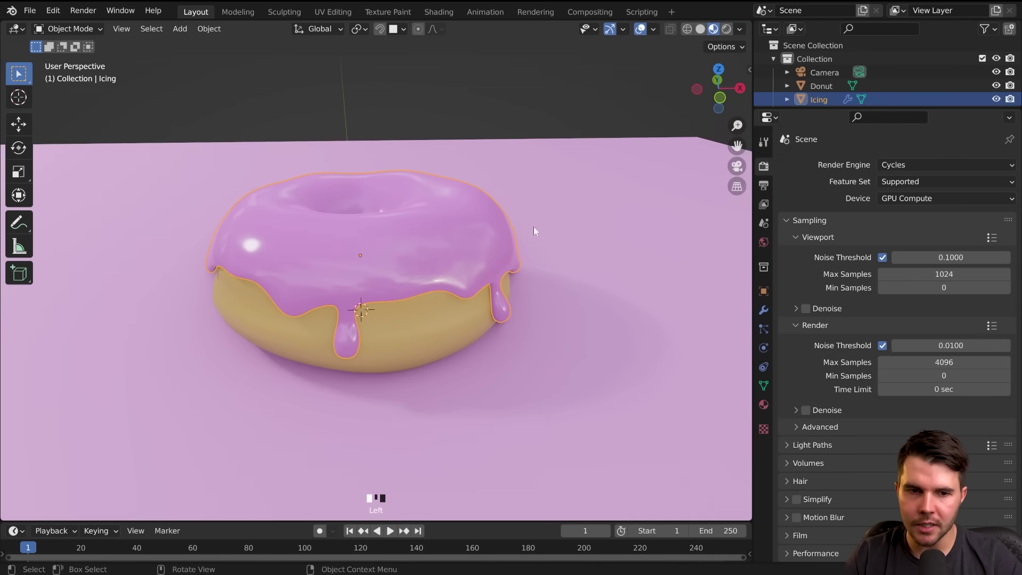
pyautogui.scroll(-7, 420, 229)
pyautogui.moveTo(355, 244)
pyautogui.mouseDown(button='middle')
pyautogui.moveTo(401, 205)
pyautogui.moveTo(363, 119)
pyautogui.moveTo(382, 242)
pyautogui.mouseUp(button='middle')
pyautogui.scroll(8, 383, 242)
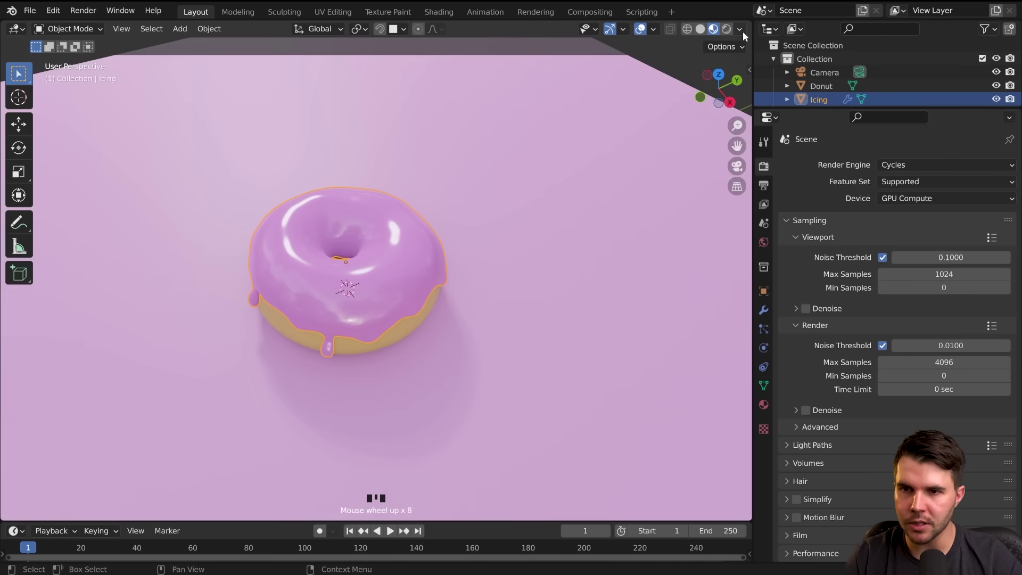
# Enable Scene World for Material Preview shading and deselect the icing.
pyautogui.click(741, 30)
pyautogui.click(682, 111)
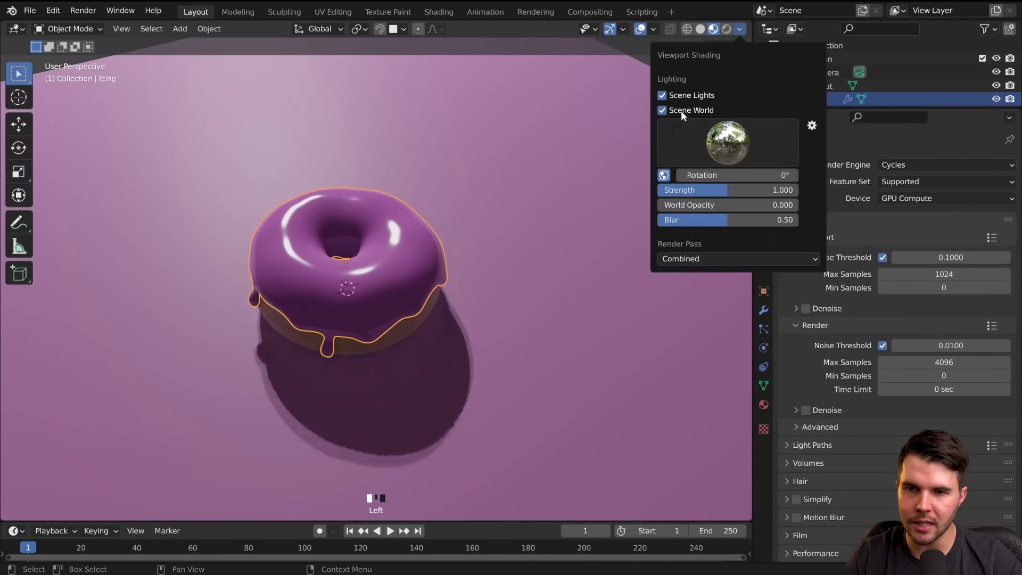
pyautogui.moveTo(573, 251); pyautogui.dragTo(679, 97, button='middle')
pyautogui.hotkey('alt', 'a')
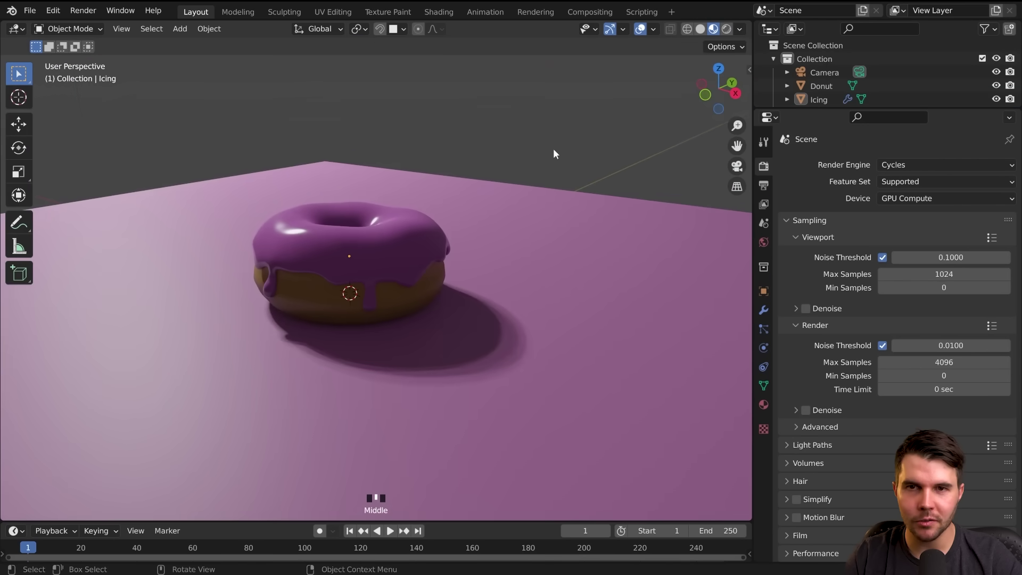
pyautogui.click(740, 29)
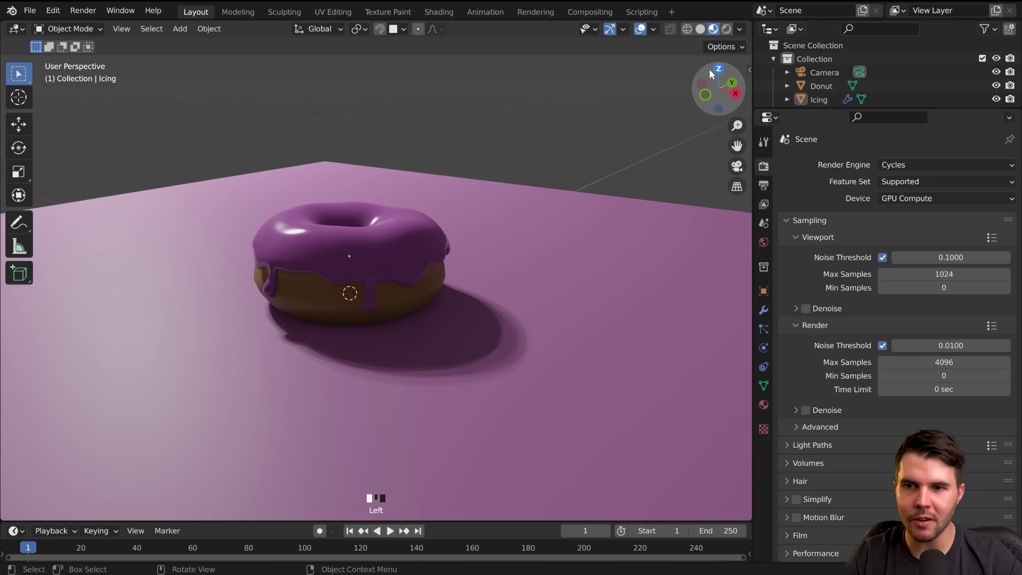
pyautogui.click(739, 30)
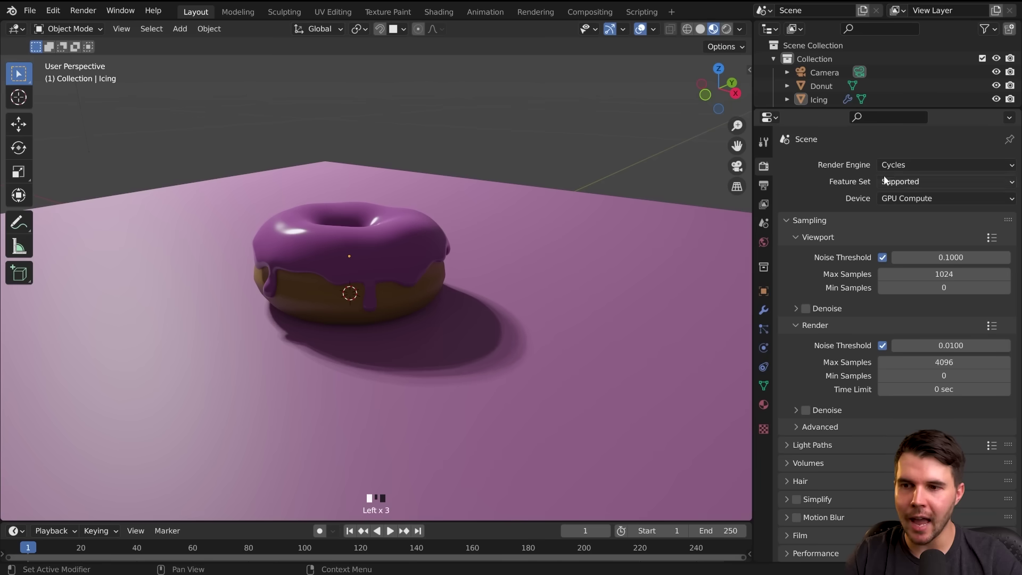
# Switch the Render Engine to Eevee and alternate between Material Preview and Rendered shading to compare them.
pyautogui.click(900, 166)
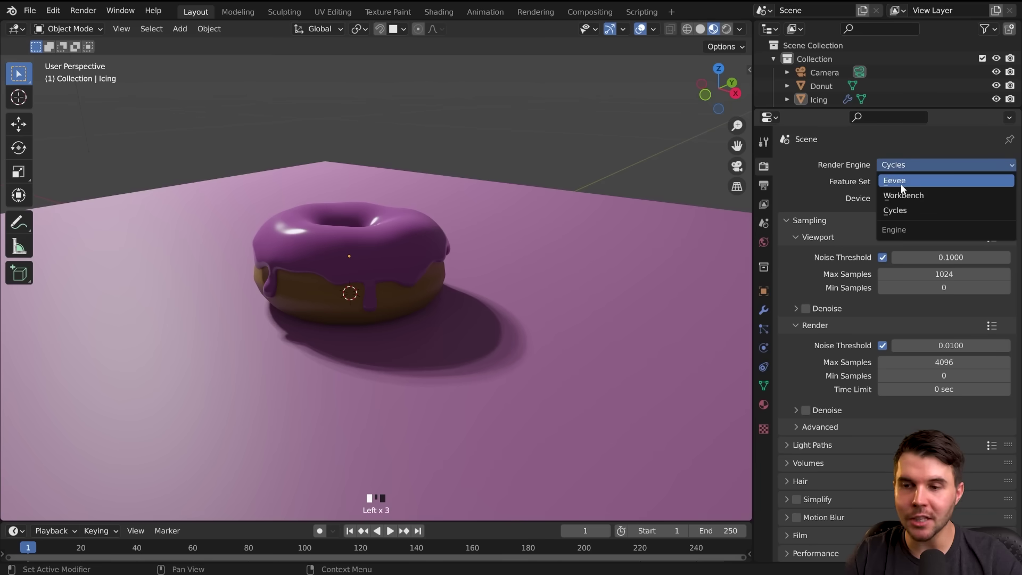
pyautogui.click(900, 183)
pyautogui.click(725, 29)
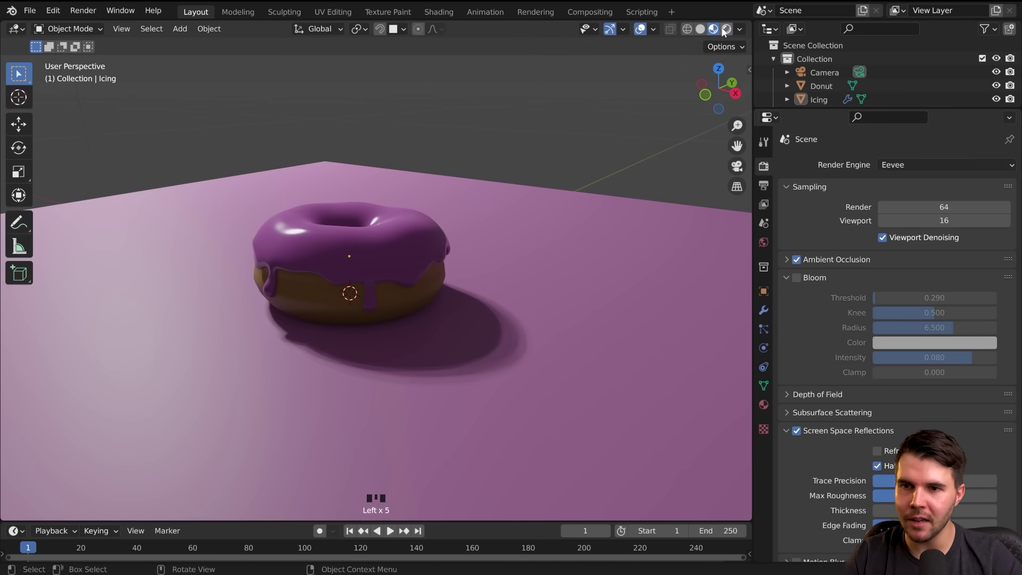
pyautogui.click(726, 30)
pyautogui.click(717, 31)
pyautogui.click(726, 31)
pyautogui.click(715, 31)
pyautogui.click(726, 31)
pyautogui.click(714, 31)
pyautogui.click(726, 30)
# Set the Render Engine to Cycles and compare Material Preview with Rendered shading, ending in Rendered.
pyautogui.click(890, 166)
pyautogui.click(900, 210)
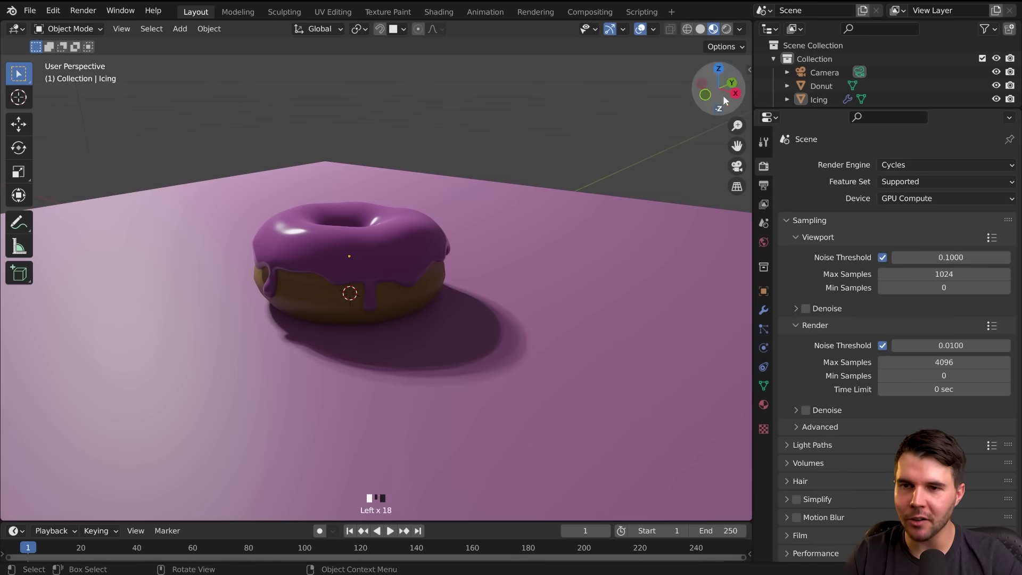
pyautogui.scroll(2, 582, 143)
pyautogui.moveTo(514, 148); pyautogui.dragTo(529, 173, button='middle')
pyautogui.click(713, 30)
pyautogui.click(726, 29)
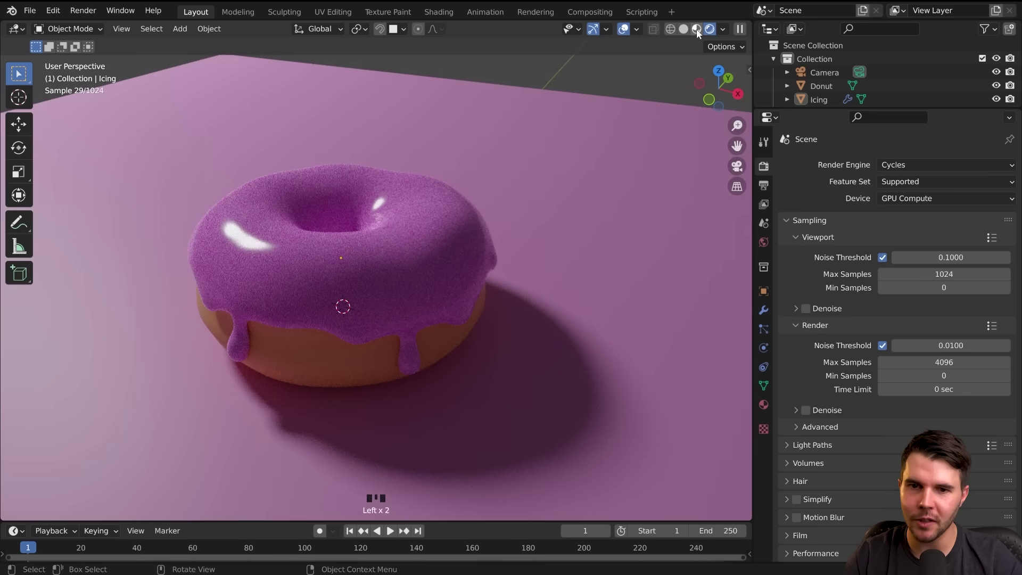
pyautogui.click(697, 29)
pyautogui.click(712, 30)
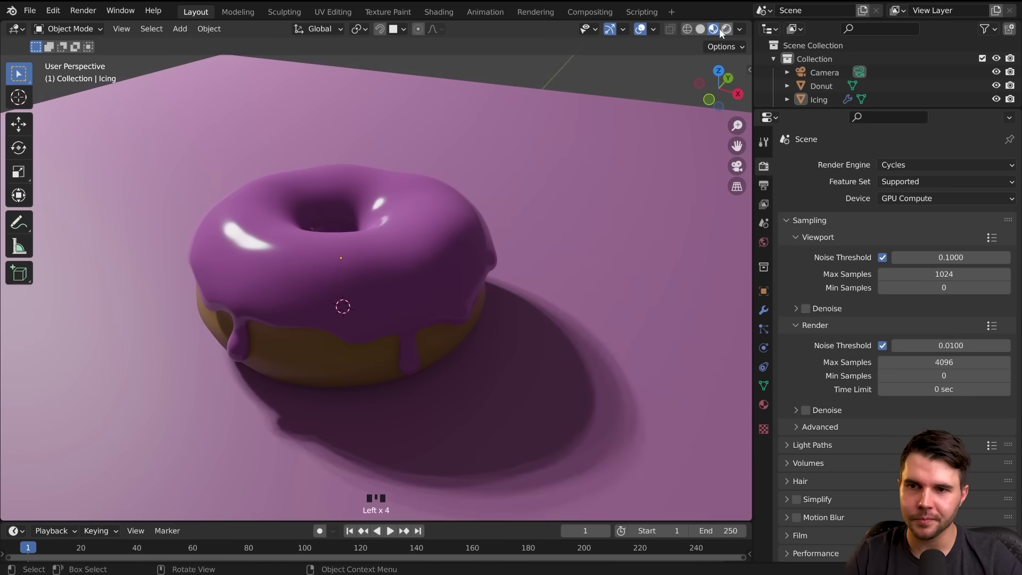
pyautogui.click(726, 29)
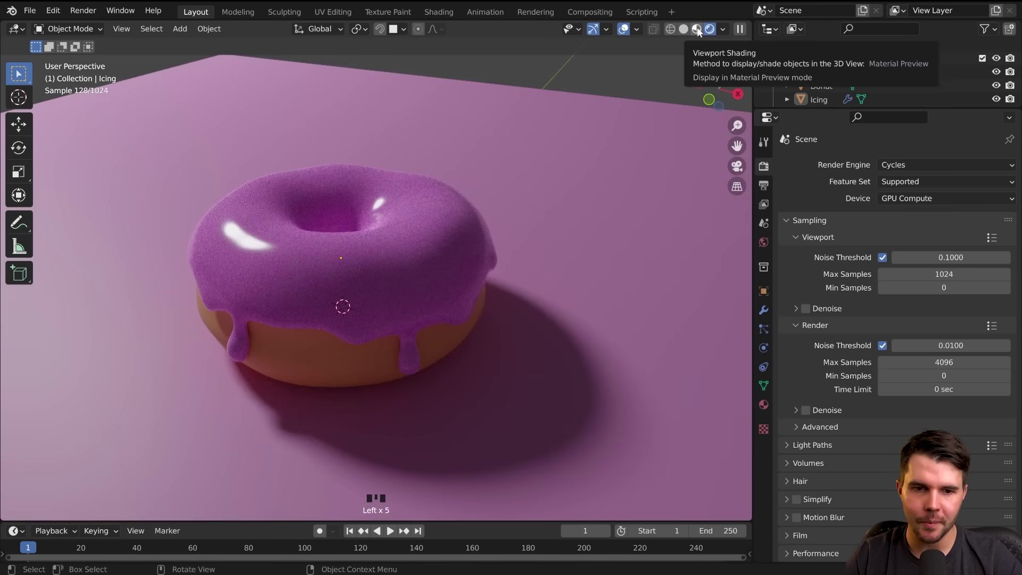
pyautogui.click(697, 30)
pyautogui.click(726, 29)
# Examine the noise on the icing up close and review the Viewport and Render sampling settings.
pyautogui.scroll(3, 490, 258)
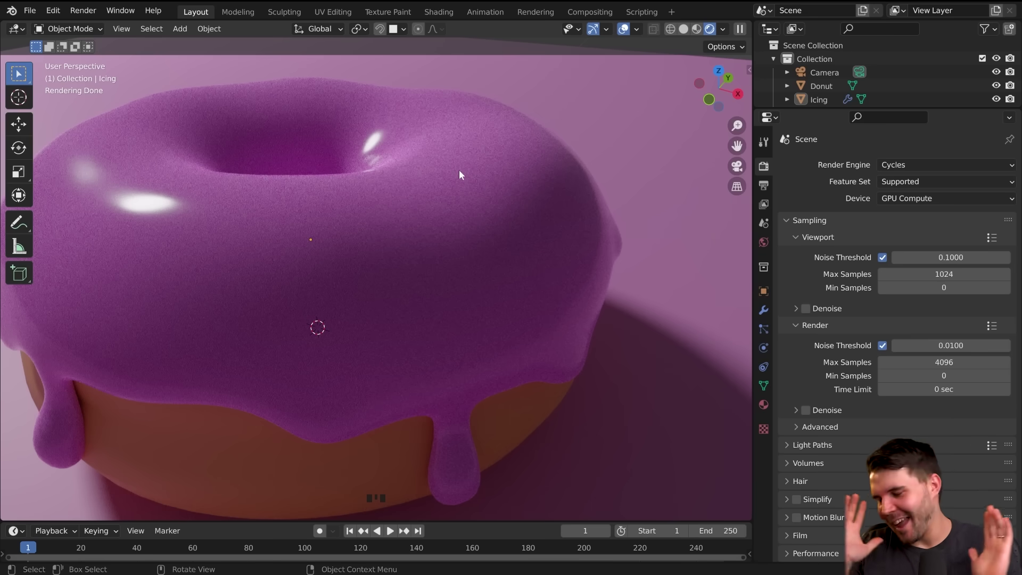
pyautogui.scroll(-1, 421, 238)
pyautogui.scroll(-1, 424, 229)
pyautogui.scroll(2, 426, 226)
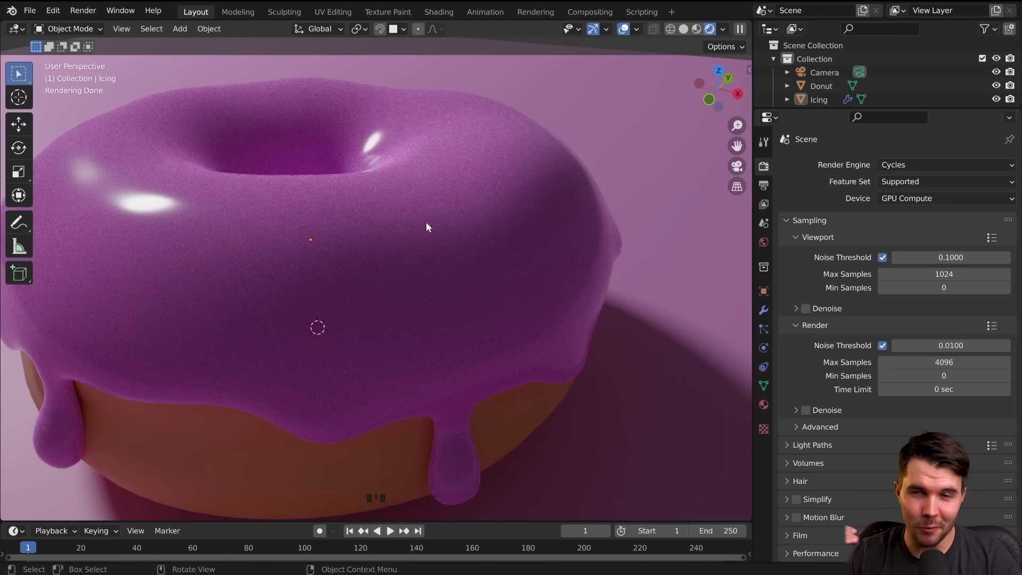
pyautogui.scroll(6, 494, 237)
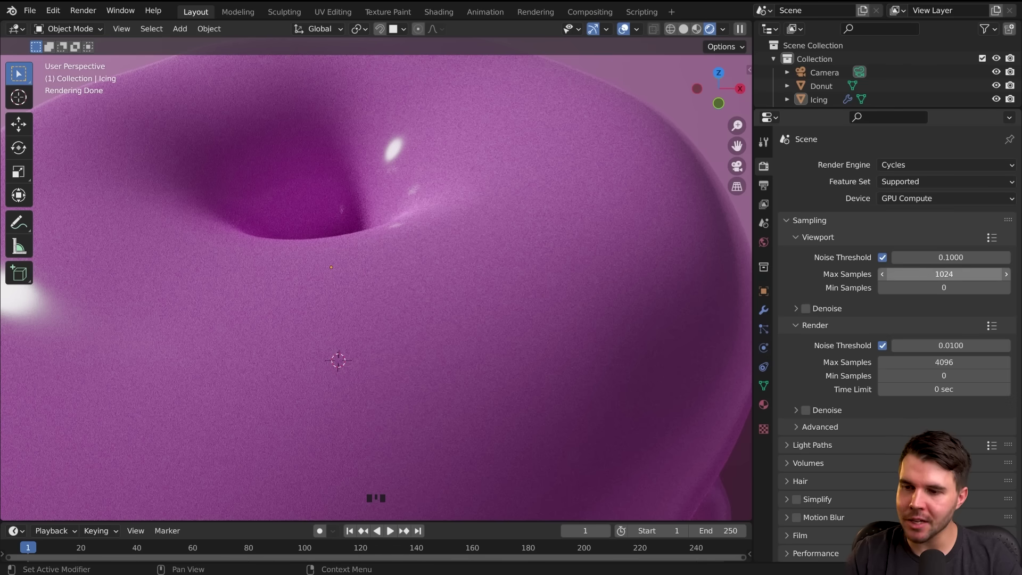
pyautogui.click(944, 274)
pyautogui.press('Escape')
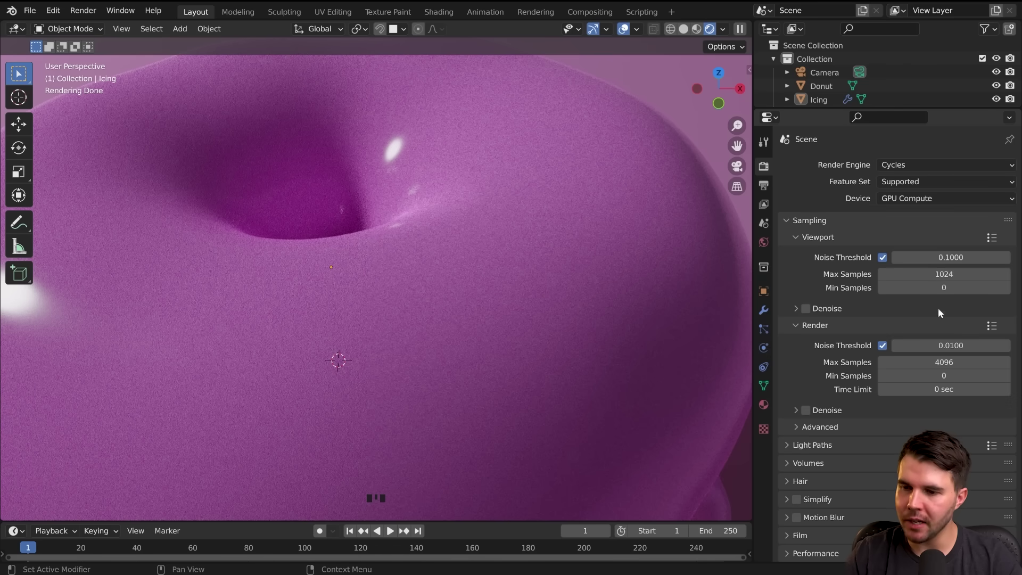
pyautogui.click(820, 234)
pyautogui.click(822, 252)
pyautogui.click(822, 252)
pyautogui.click(828, 237)
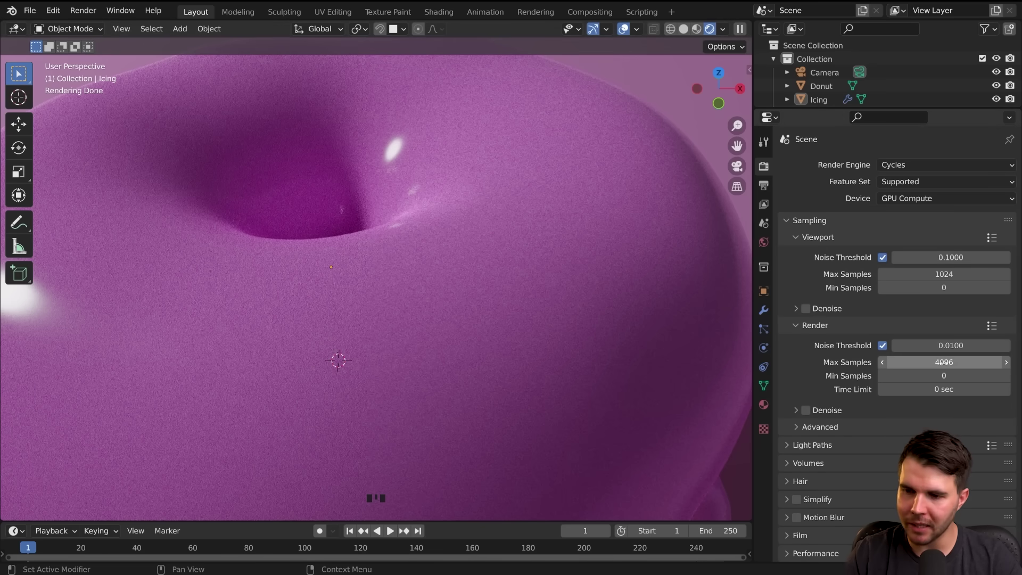
# Enable Denoise for Cycles viewport sampling, with the icing framed close up.
pyautogui.scroll(-2, 572, 260)
pyautogui.moveTo(571, 260); pyautogui.dragTo(561, 248, button='middle')
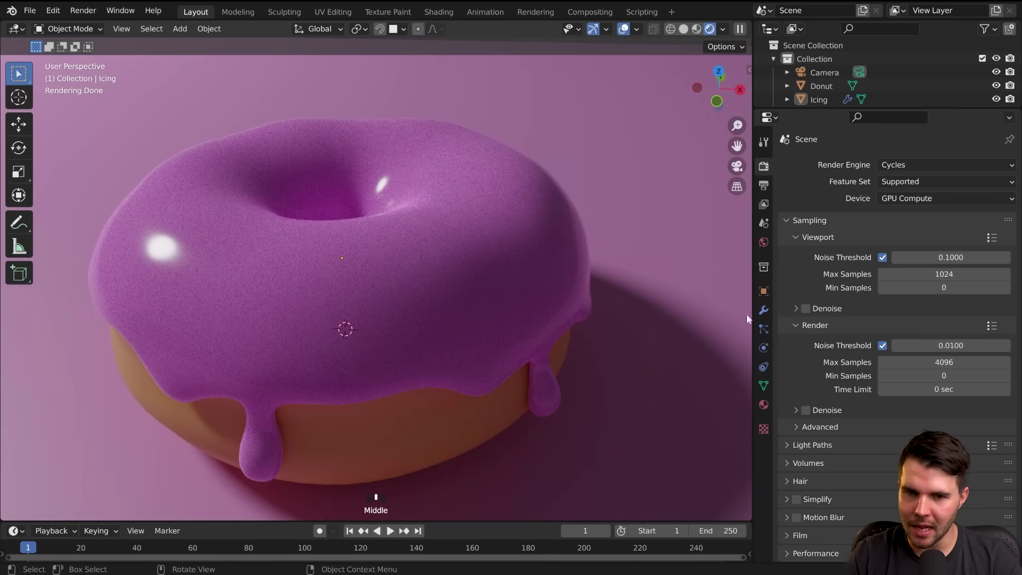
pyautogui.scroll(4, 505, 292)
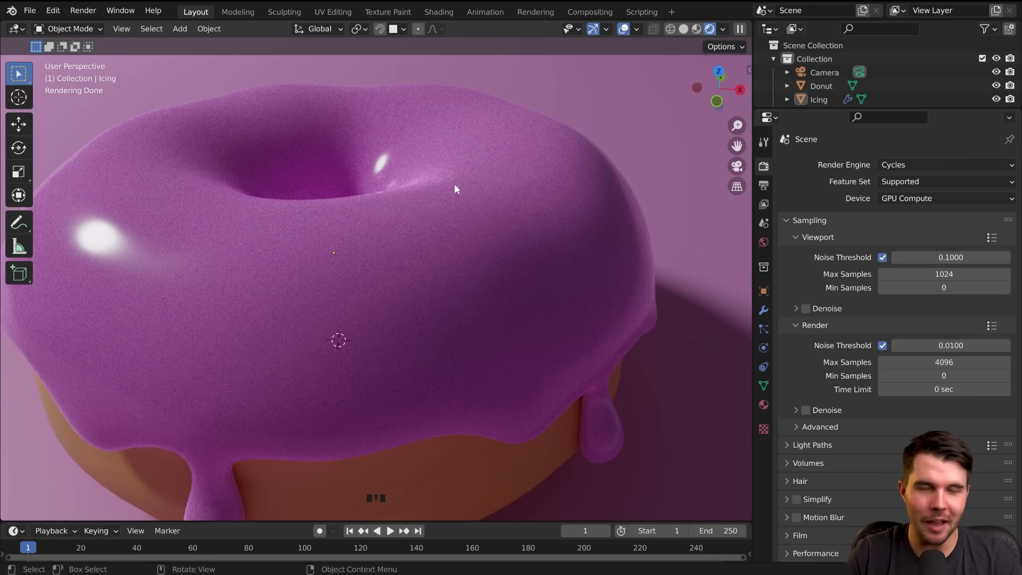
pyautogui.click(805, 308)
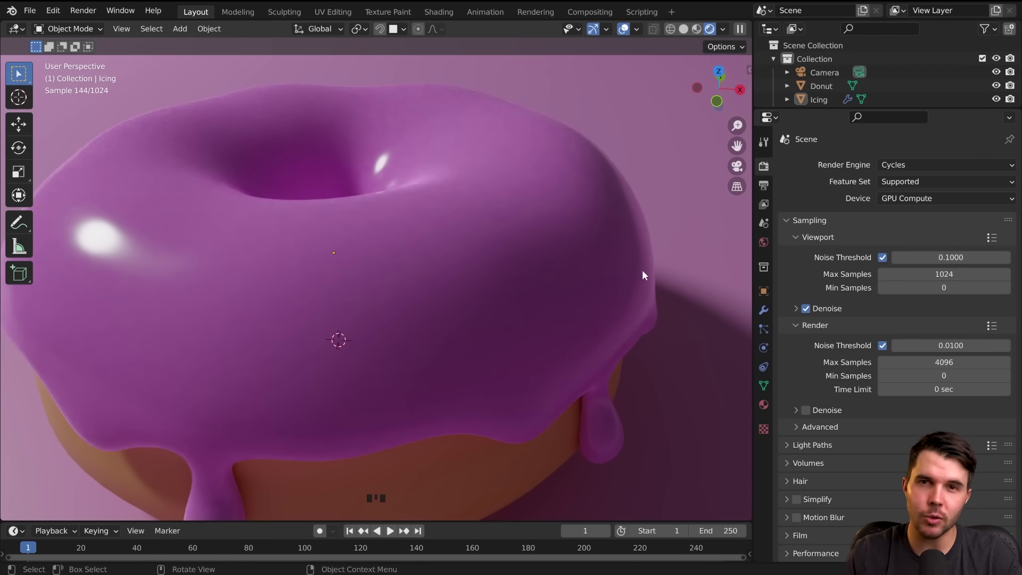
# Set the Viewport sampling Max Samples to 100.
pyautogui.press('Escape')
pyautogui.click(944, 274)
pyautogui.write('100')
pyautogui.press('Return')
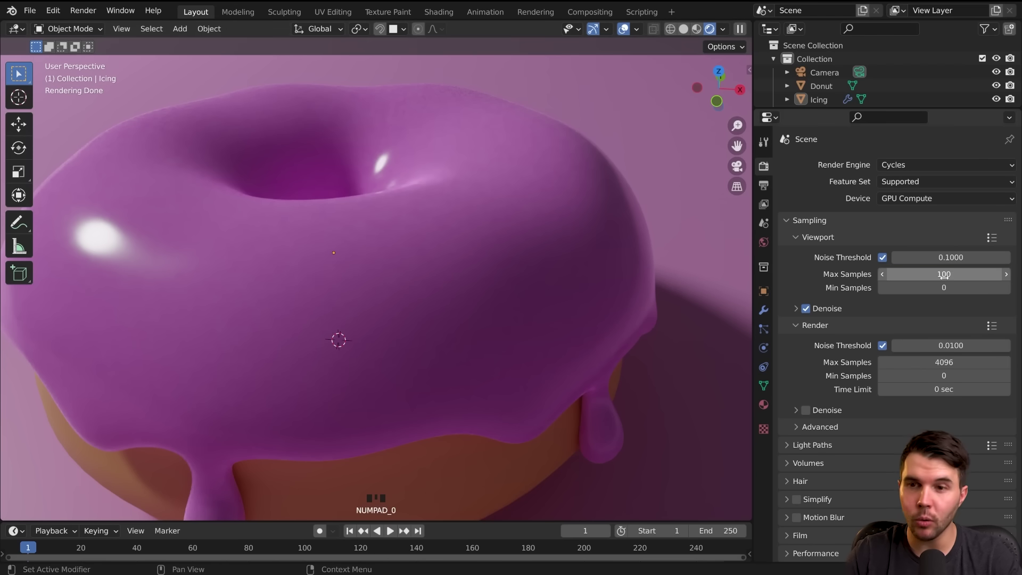
pyautogui.moveTo(534, 262); pyautogui.dragTo(501, 253, button='middle')
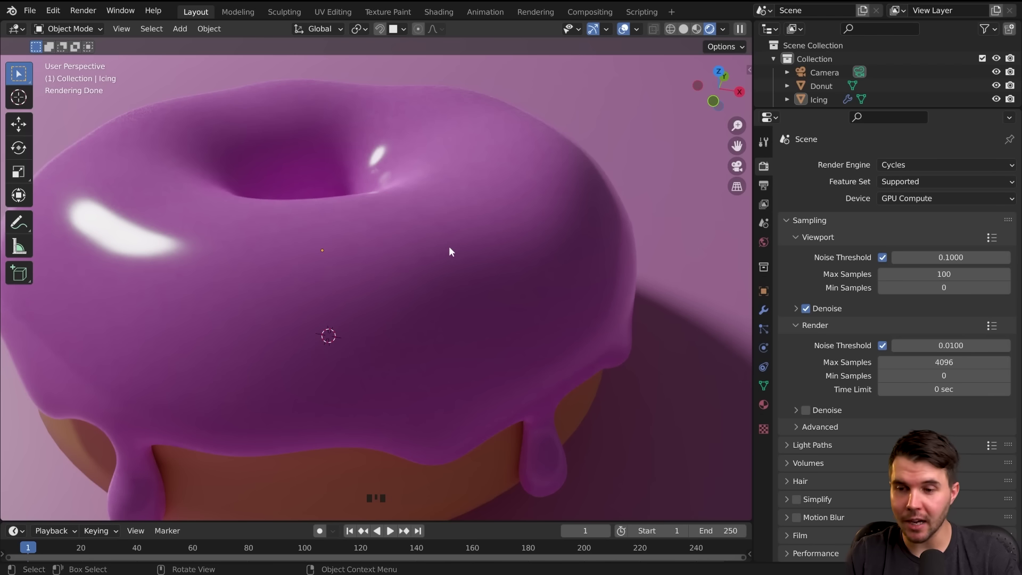
pyautogui.click(825, 308)
pyautogui.click(826, 307)
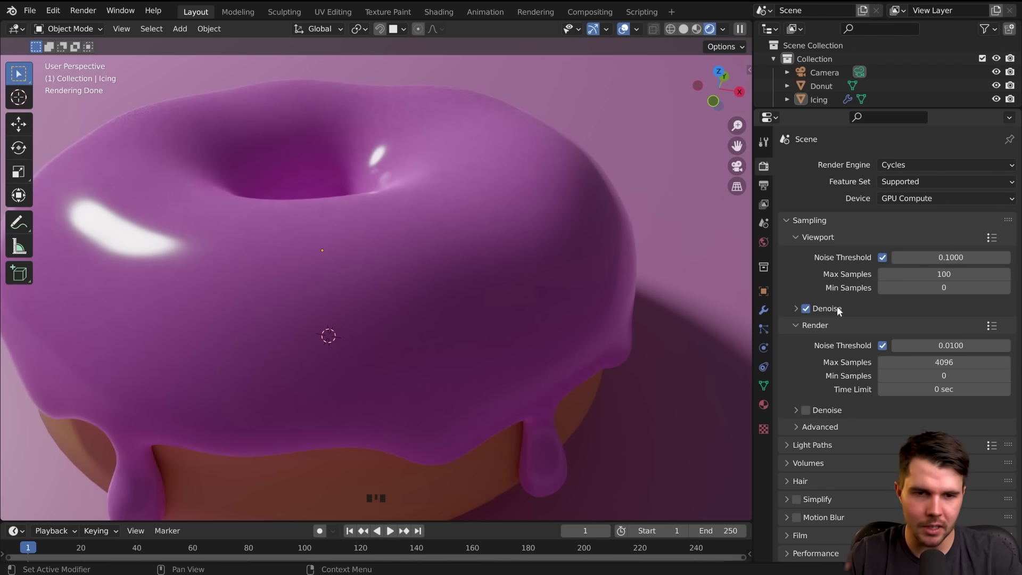
pyautogui.click(838, 308)
pyautogui.click(839, 307)
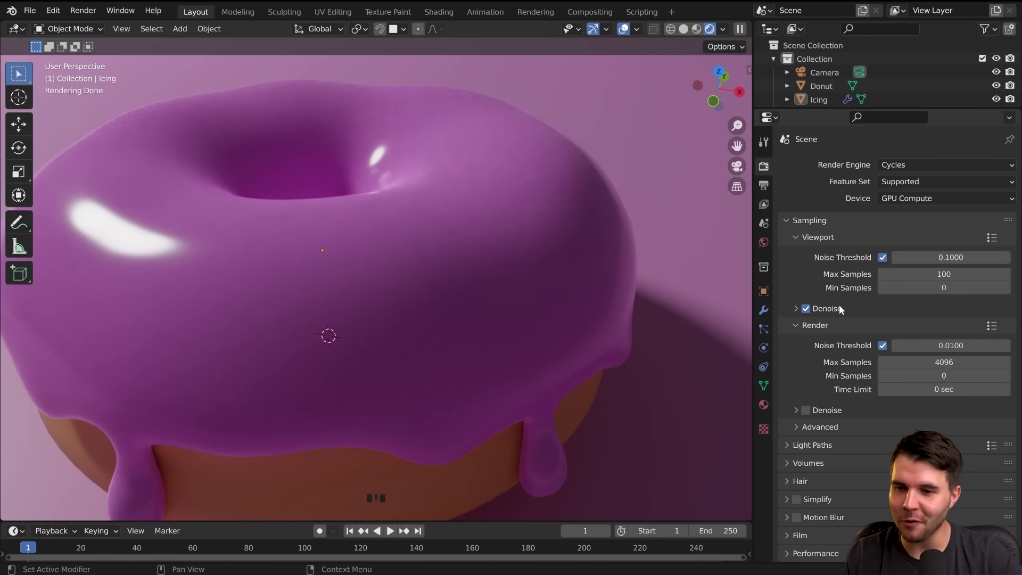
pyautogui.click(833, 309)
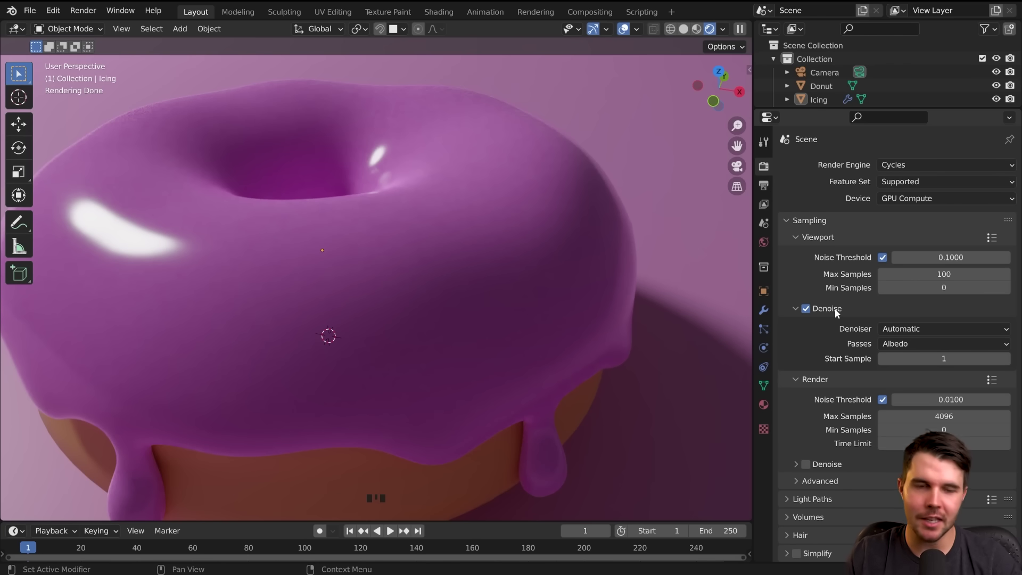
pyautogui.click(839, 313)
pyautogui.click(839, 311)
pyautogui.click(839, 312)
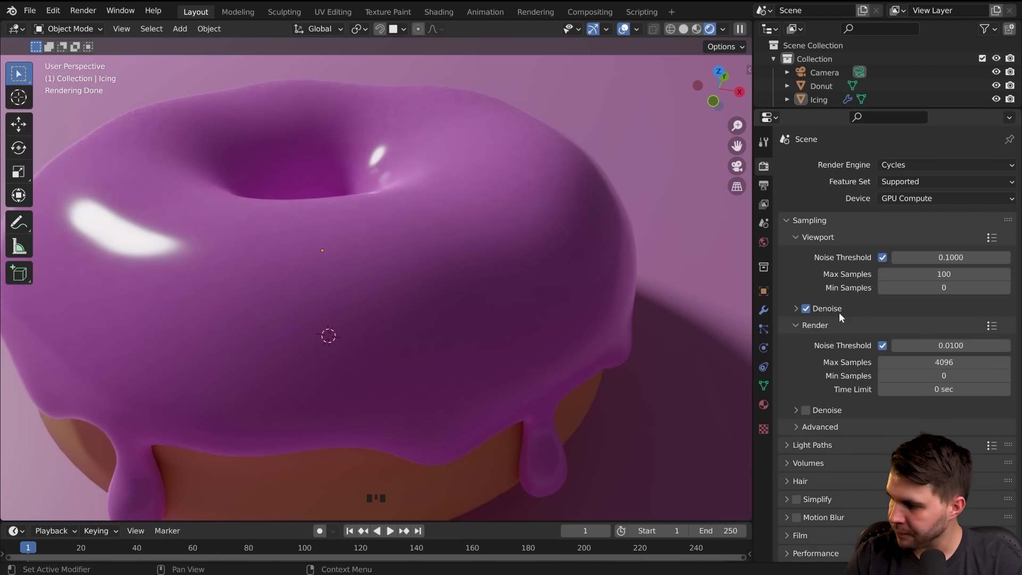
pyautogui.click(845, 305)
pyautogui.click(846, 306)
# Expand the Viewport Denoise options and compare the icing with denoising turned off and back on.
pyautogui.click(826, 308)
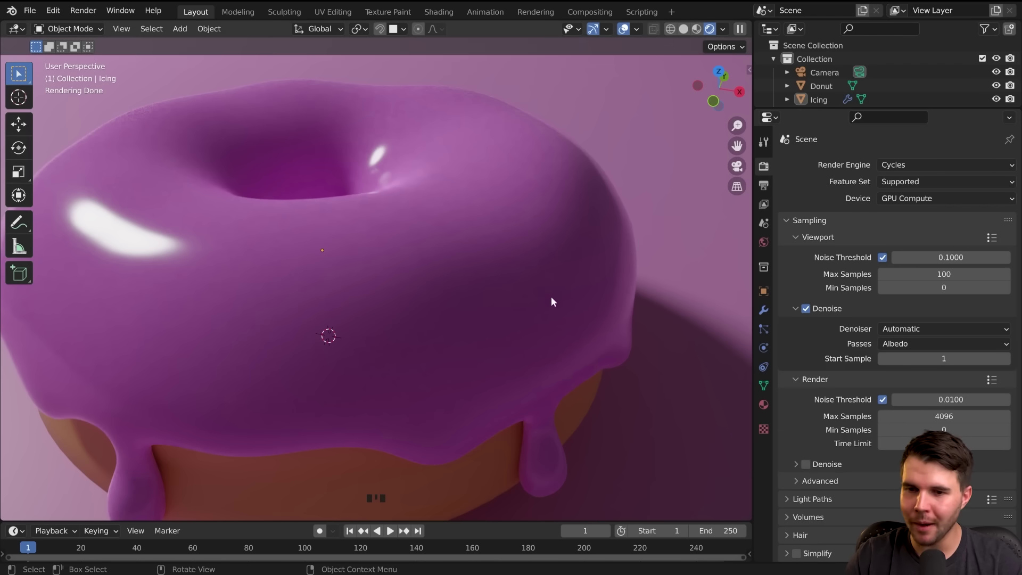
pyautogui.moveTo(513, 296); pyautogui.dragTo(269, 204, button='middle')
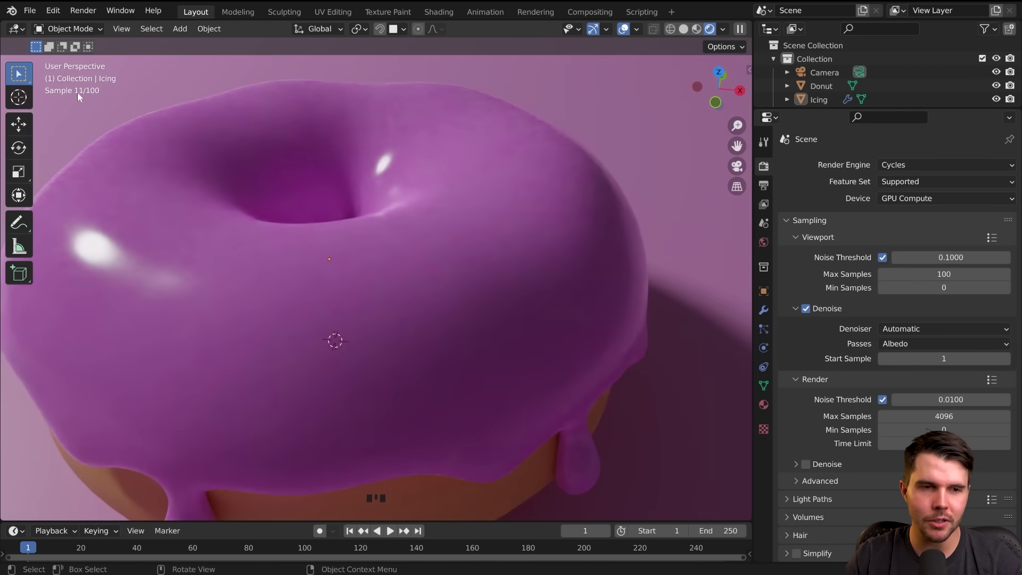
pyautogui.click(807, 310)
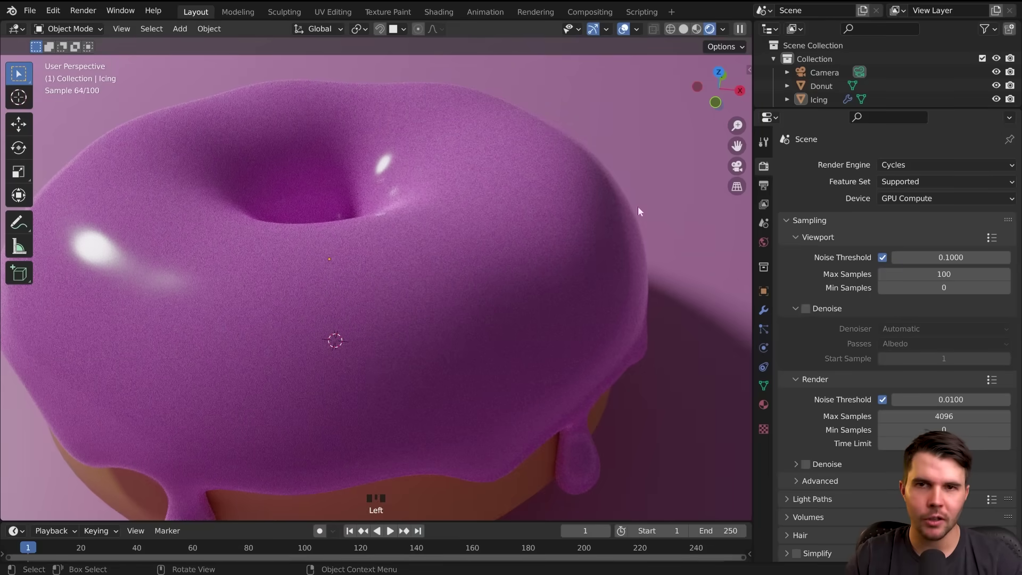
pyautogui.click(807, 309)
# Try OpenImageDenoise and OptiX as the viewport denoiser, returning the choice to Automatic.
pyautogui.click(914, 329)
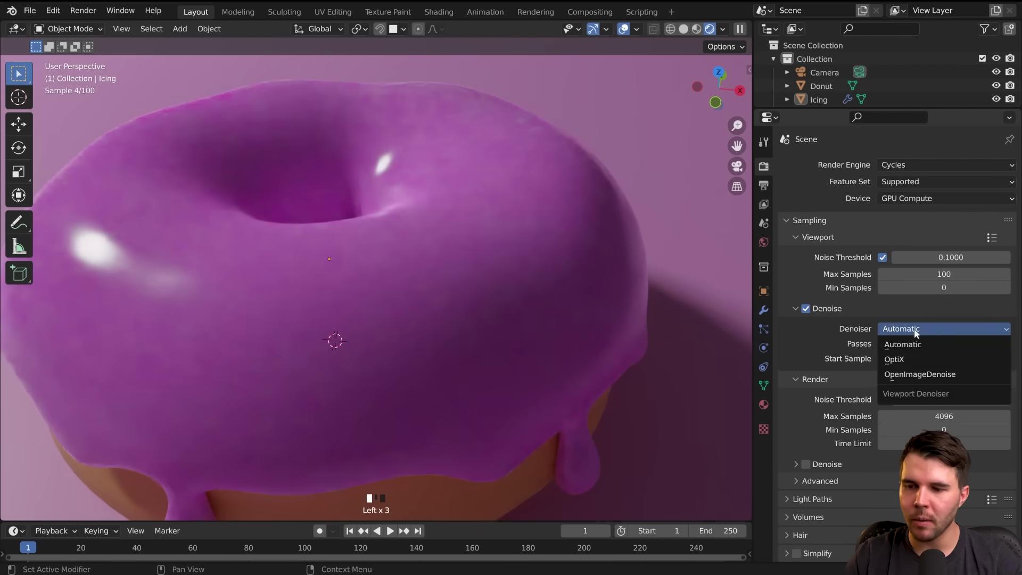
pyautogui.click(927, 374)
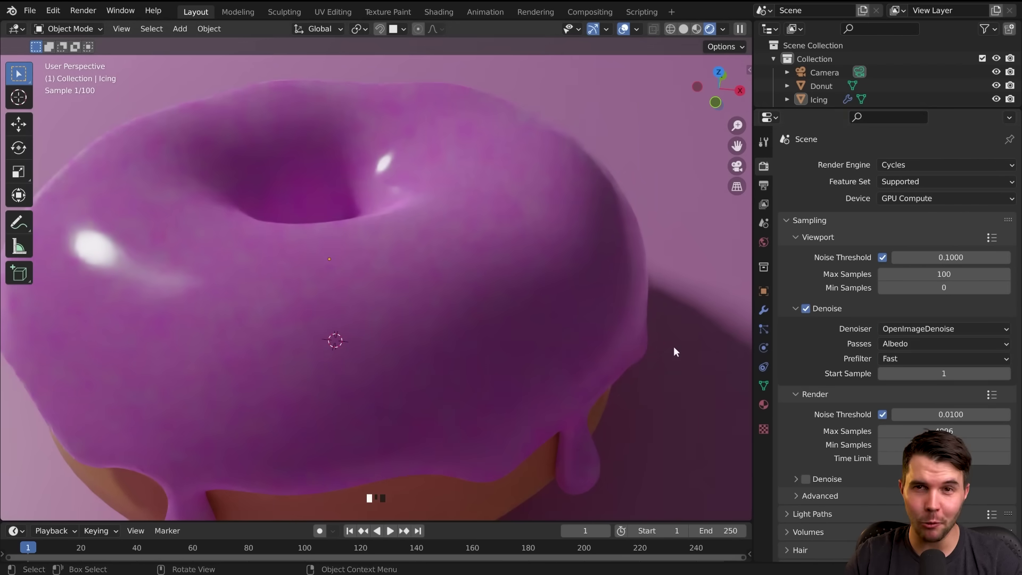
pyautogui.click(926, 328)
pyautogui.click(915, 346)
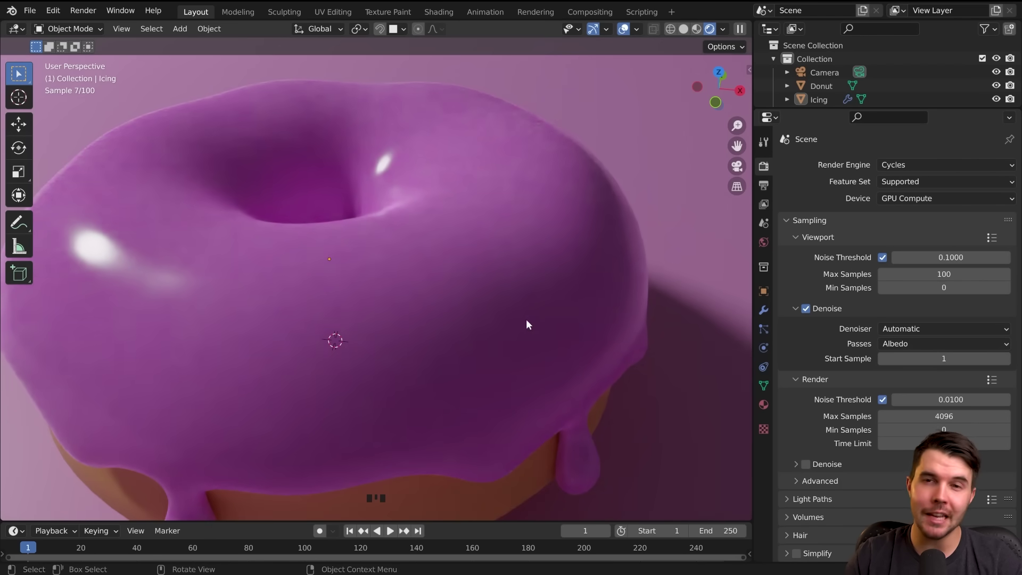
pyautogui.click(898, 326)
pyautogui.click(899, 354)
pyautogui.click(946, 329)
pyautogui.click(925, 339)
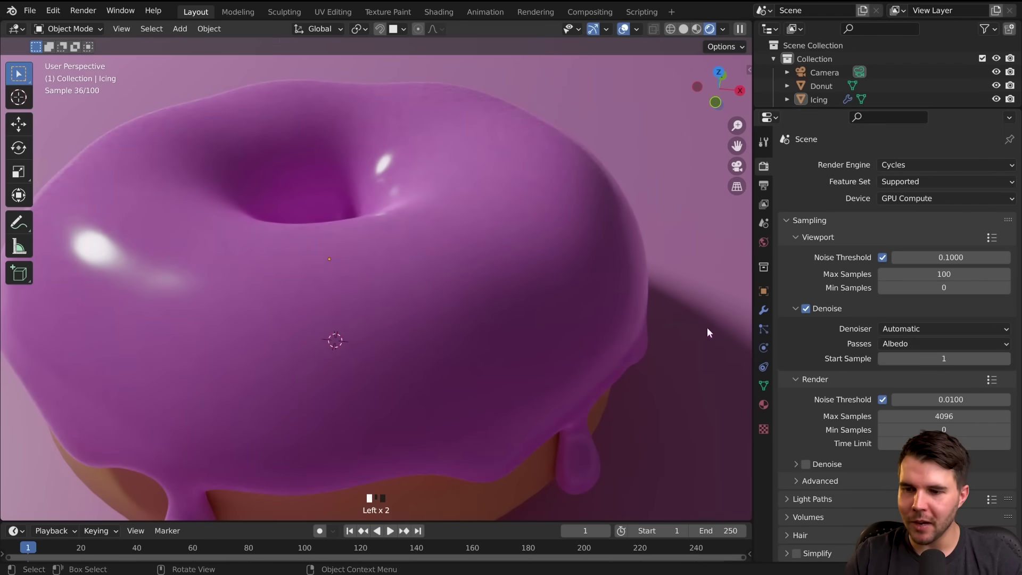
# Try a viewport denoising Start Sample of 50 while orbiting the donut, and return it to 1.
pyautogui.moveTo(446, 326); pyautogui.dragTo(464, 315, button='middle')
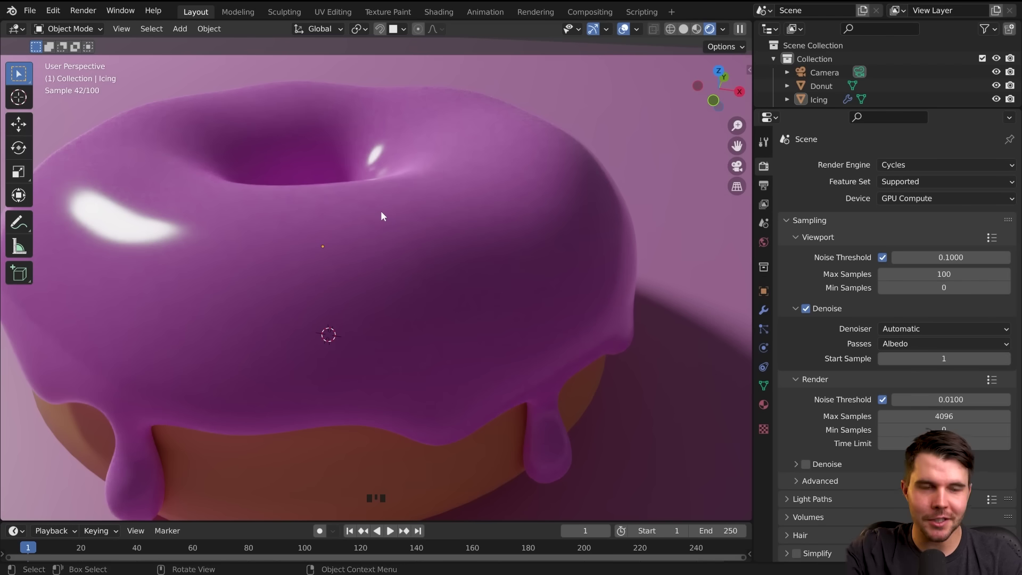
pyautogui.moveTo(442, 245); pyautogui.dragTo(525, 281, button='middle')
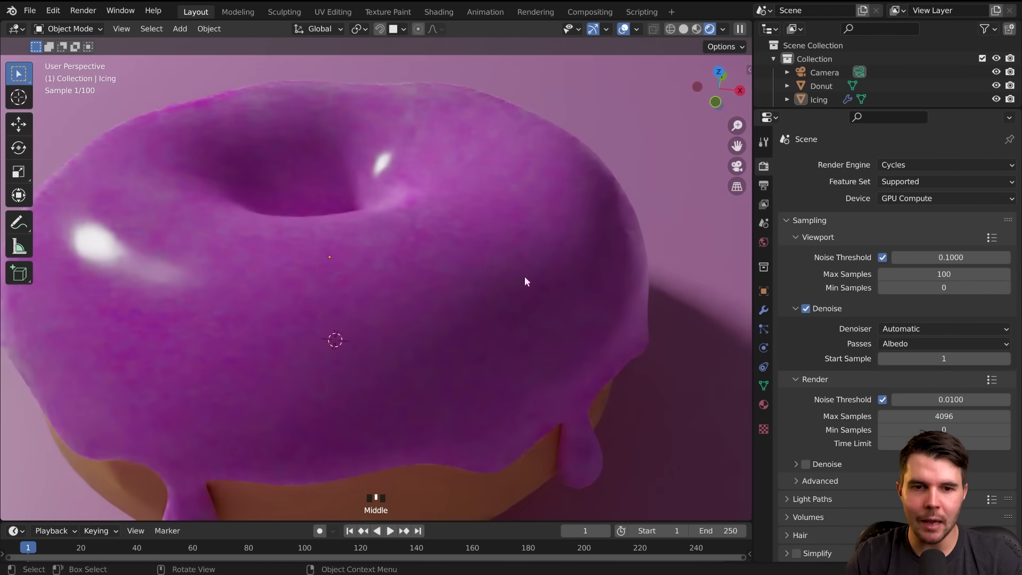
pyautogui.click(914, 358)
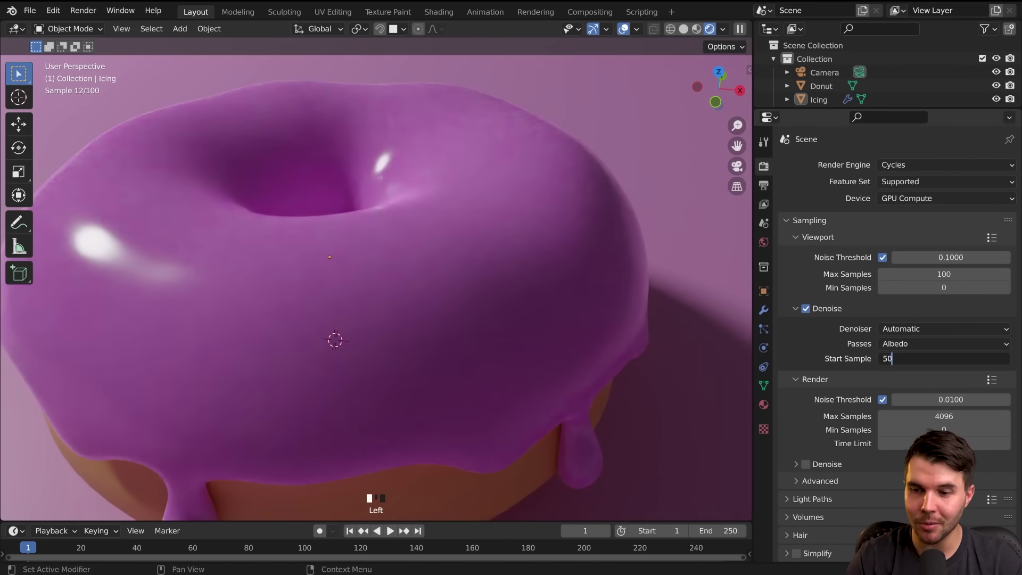
pyautogui.press('Return')
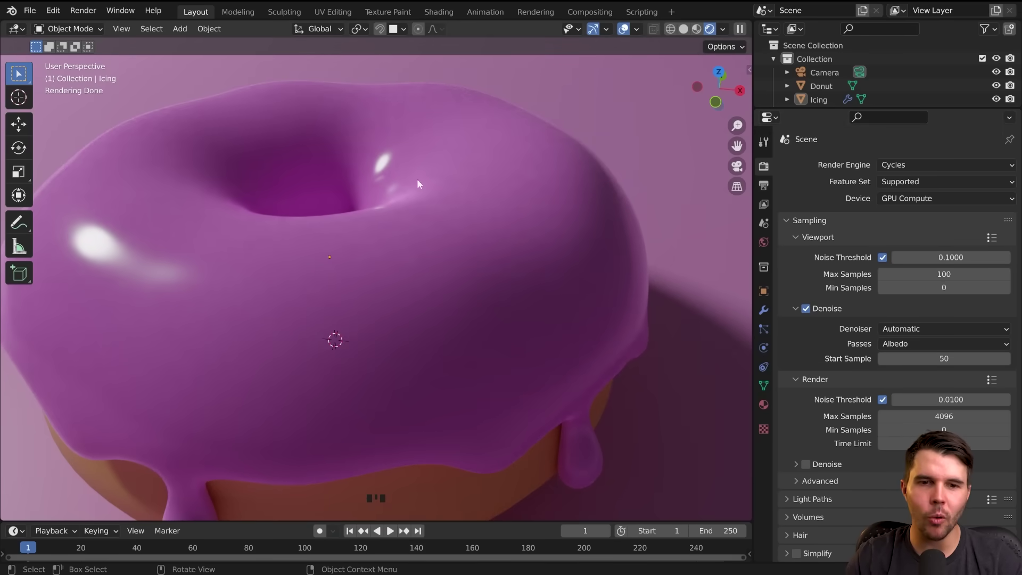
pyautogui.moveTo(660, 314); pyautogui.dragTo(937, 373, button='middle')
pyautogui.click(935, 363)
pyautogui.write('1')
pyautogui.press('Return')
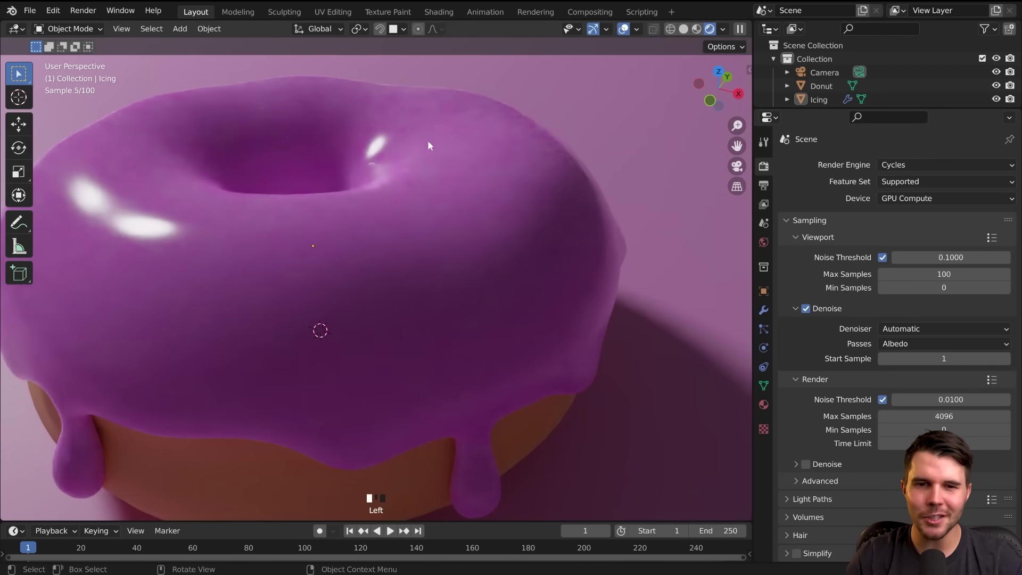
# Set the viewport denoising Start Sample to 50.
pyautogui.click(932, 361)
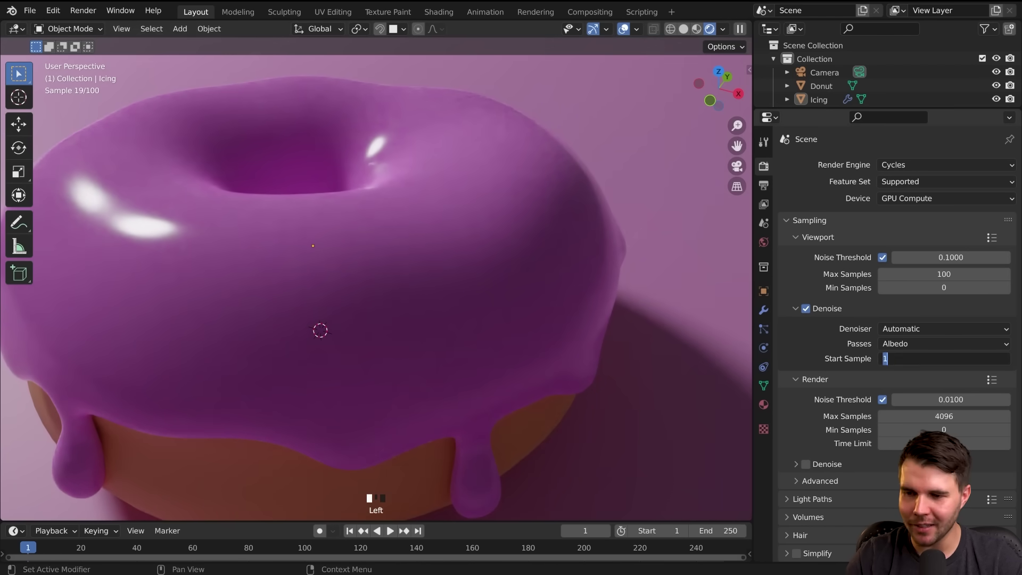
pyautogui.write('50')
pyautogui.press('Return')
pyautogui.moveTo(355, 287); pyautogui.dragTo(376, 300, button='middle')
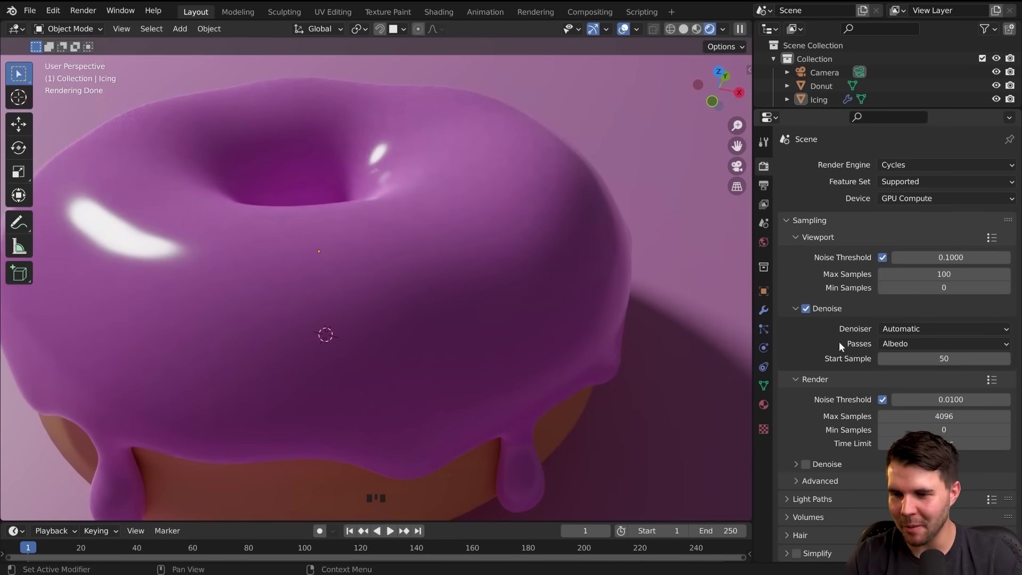
# Collapse the Viewport Denoise options and enable Denoise for final renders with the OptiX denoiser.
pyautogui.click(852, 308)
pyautogui.click(816, 411)
pyautogui.click(806, 410)
pyautogui.click(917, 431)
pyautogui.click(901, 431)
pyautogui.click(908, 447)
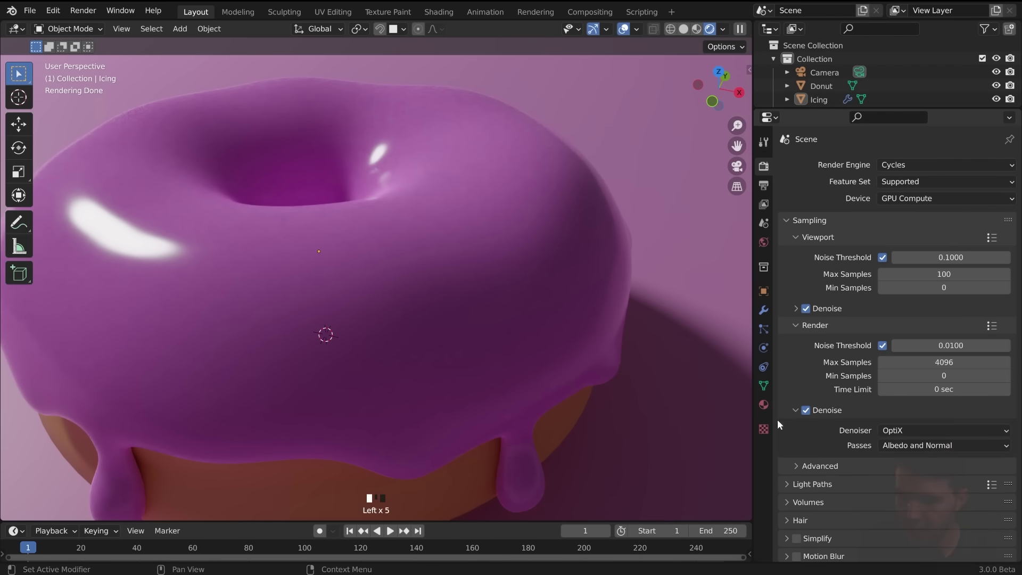
# Try OpenImageDenoise as the final render denoiser, switch back to OptiX and collapse the Denoise options.
pyautogui.click(862, 408)
pyautogui.click(838, 328)
pyautogui.click(837, 327)
pyautogui.click(852, 409)
pyautogui.click(908, 429)
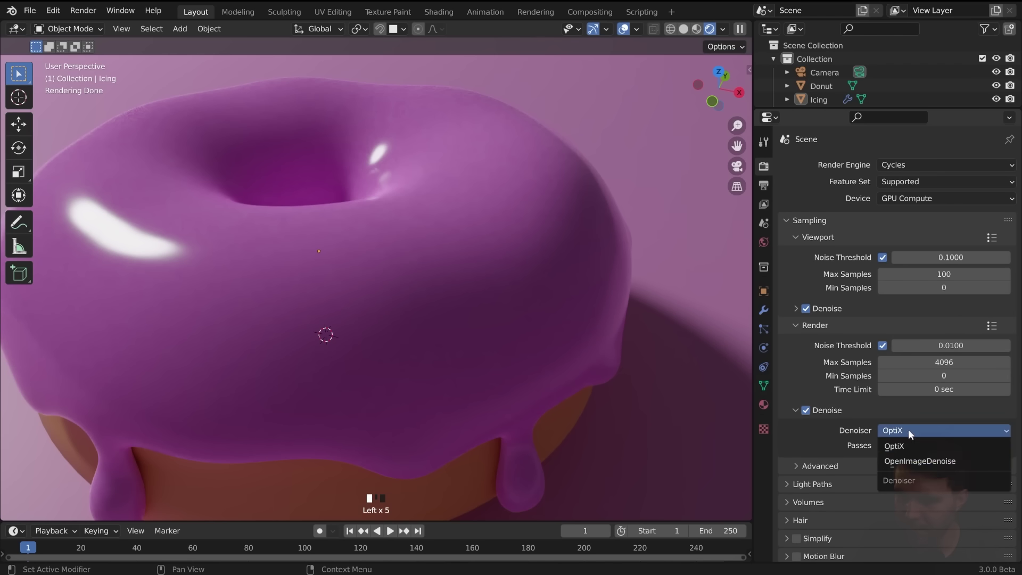
pyautogui.click(929, 461)
pyautogui.click(935, 430)
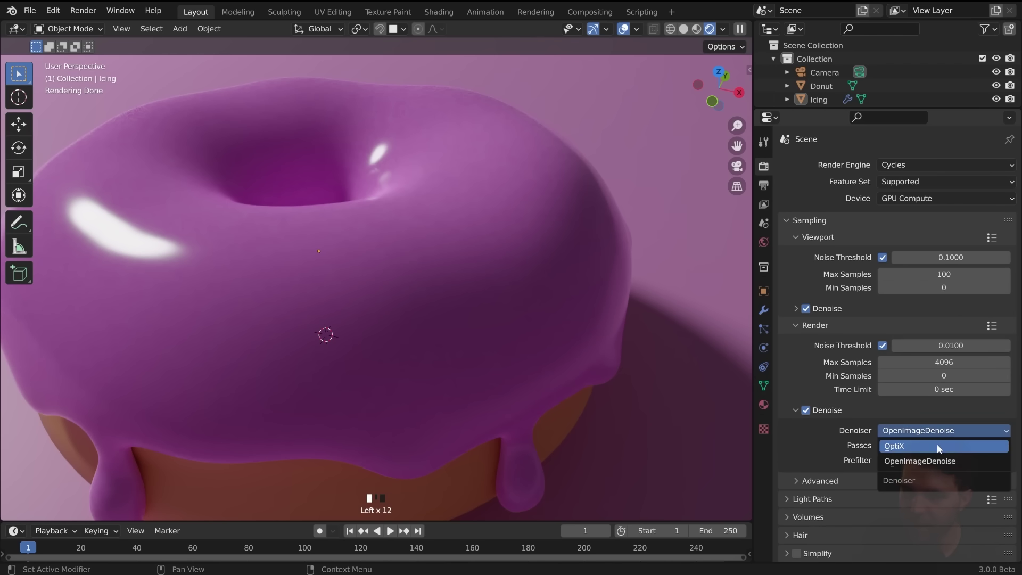
pyautogui.click(930, 445)
pyautogui.click(925, 429)
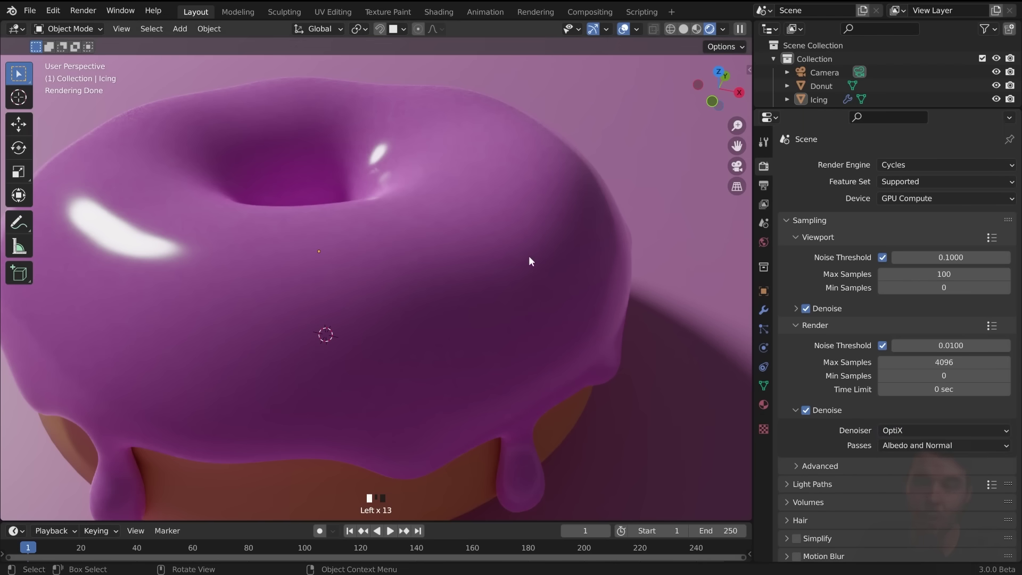
pyautogui.click(895, 412)
pyautogui.click(894, 413)
pyautogui.click(905, 426)
pyautogui.click(837, 408)
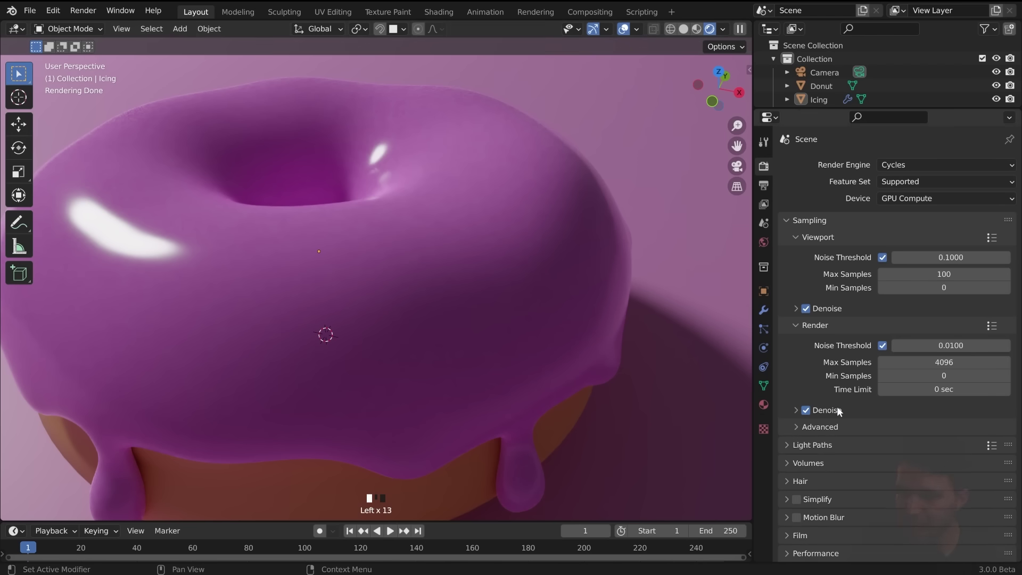
# Set the final Render Max Samples to 100.
pyautogui.click(944, 362)
pyautogui.write('100')
pyautogui.press('Return')
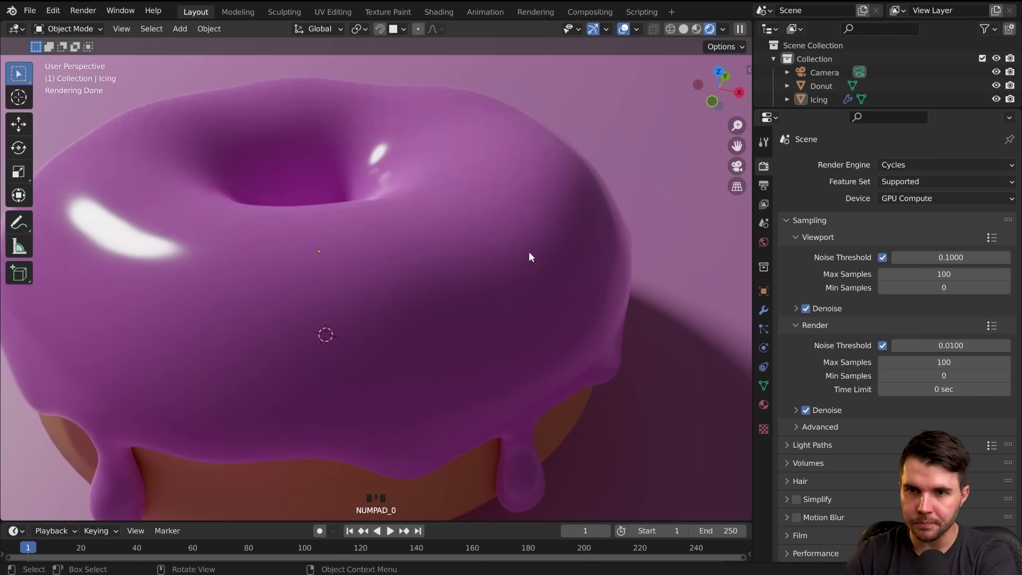
# Switch to the camera view, render the image in Cycles and inspect the donut up close.
pyautogui.press('KP_0')
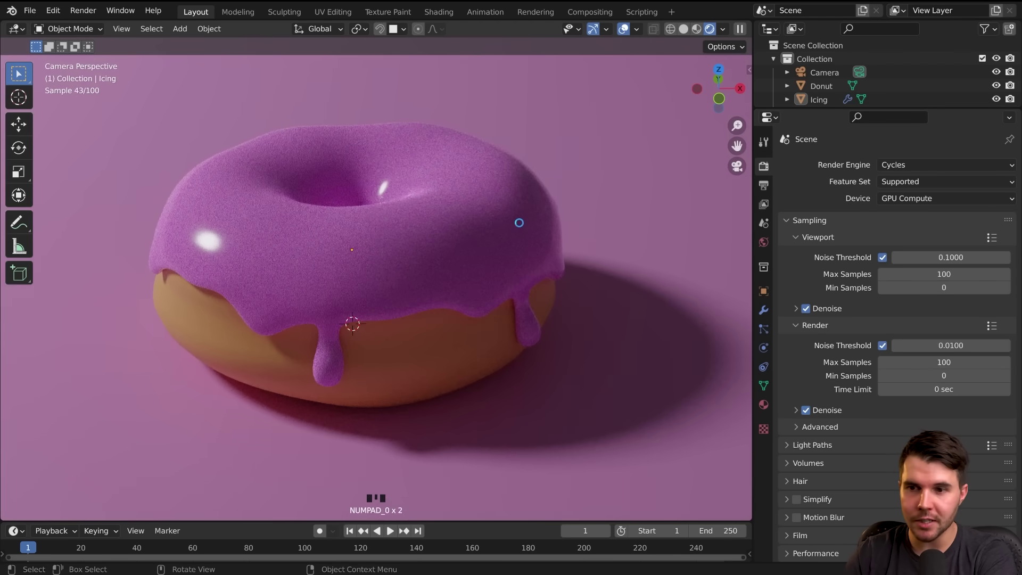
pyautogui.press('F12')
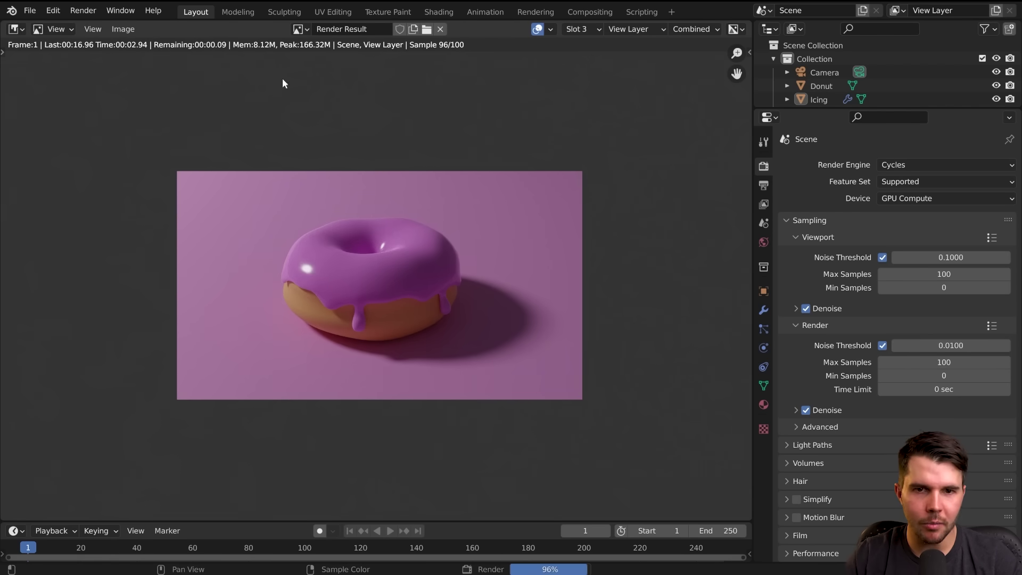
pyautogui.scroll(3, 349, 318)
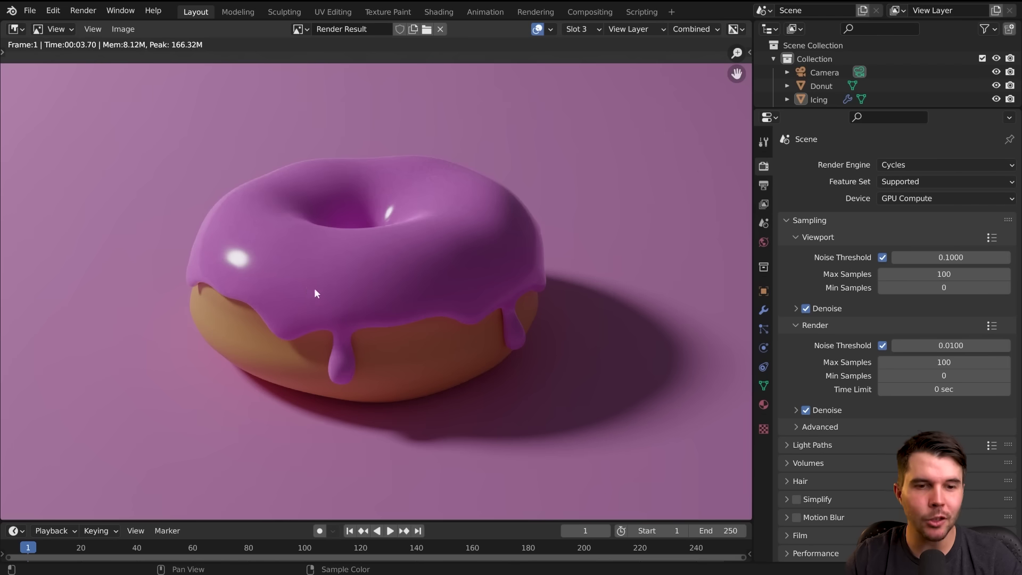
pyautogui.scroll(-2, 315, 289)
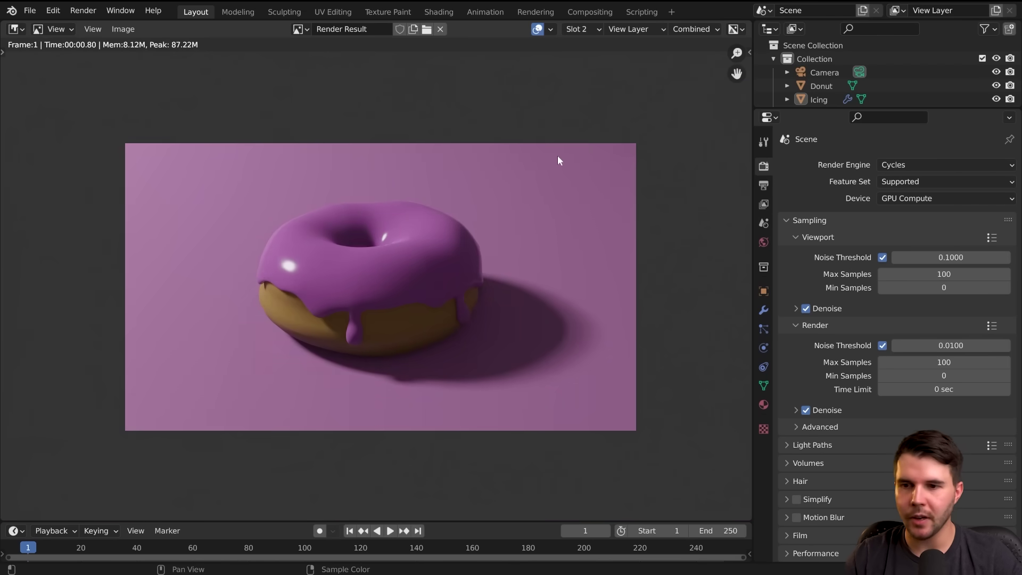
# Compare the renders in Slot 2 and Slot 3 by alternating between them, and return to the 3D viewport.
pyautogui.press('Escape')
pyautogui.press('F11')
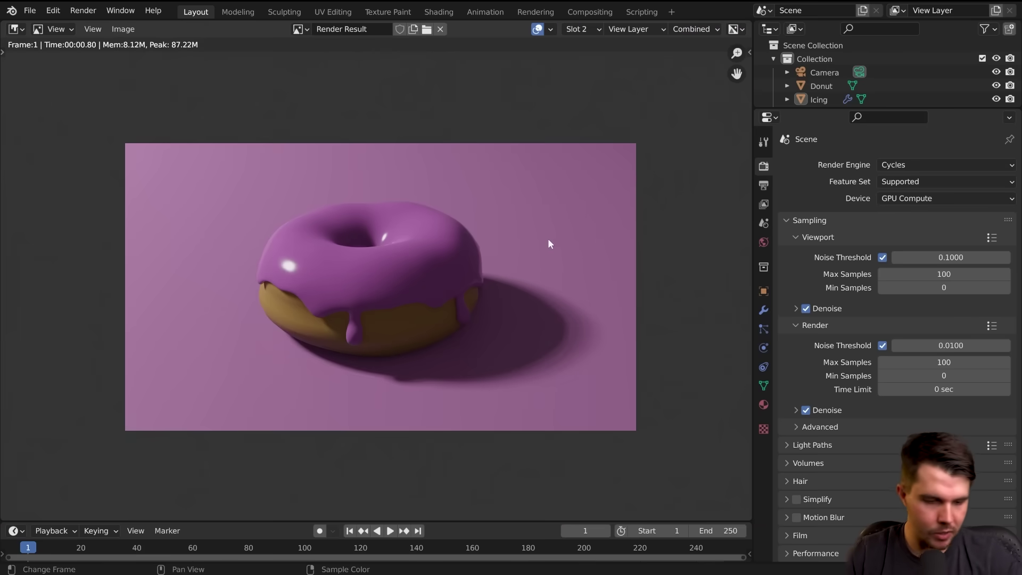
pyautogui.press('2')
pyautogui.press('3')
pyautogui.press('2')
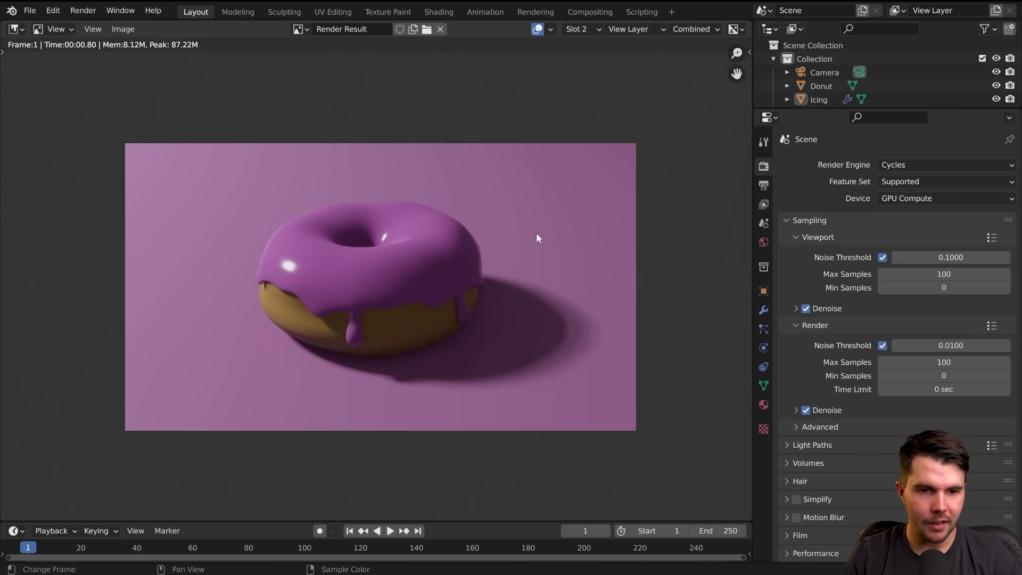
pyautogui.press('3')
pyautogui.press('2')
pyautogui.press('3')
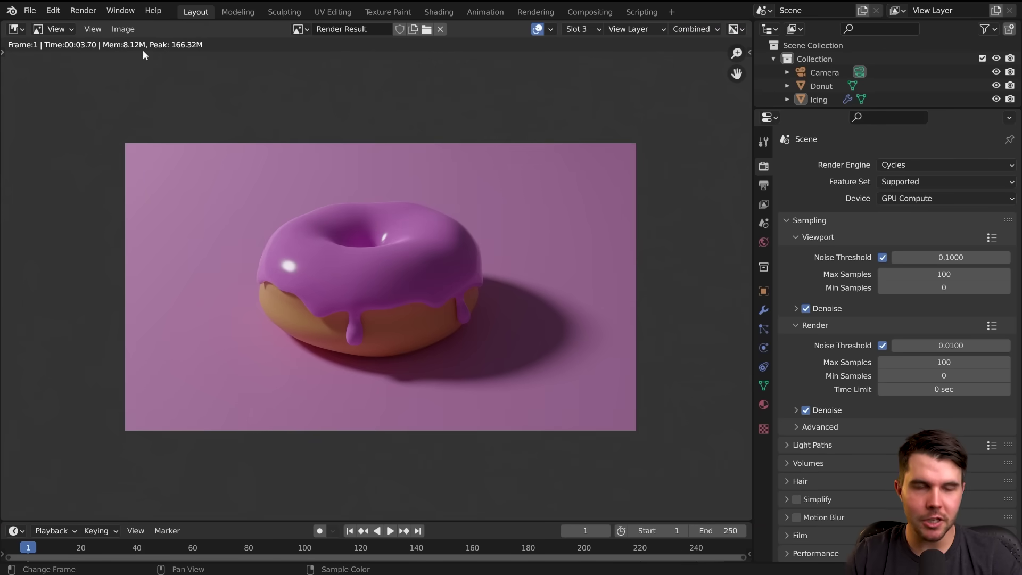
pyautogui.press('2')
pyautogui.press('3')
pyautogui.press('2')
pyautogui.press('3')
pyautogui.press('2')
pyautogui.press('3')
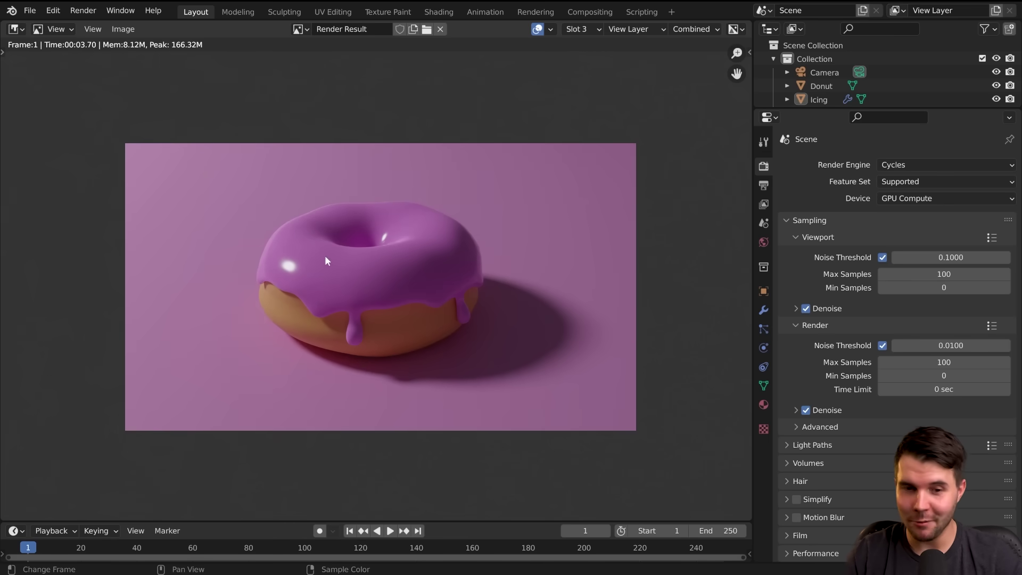
pyautogui.press('Escape')
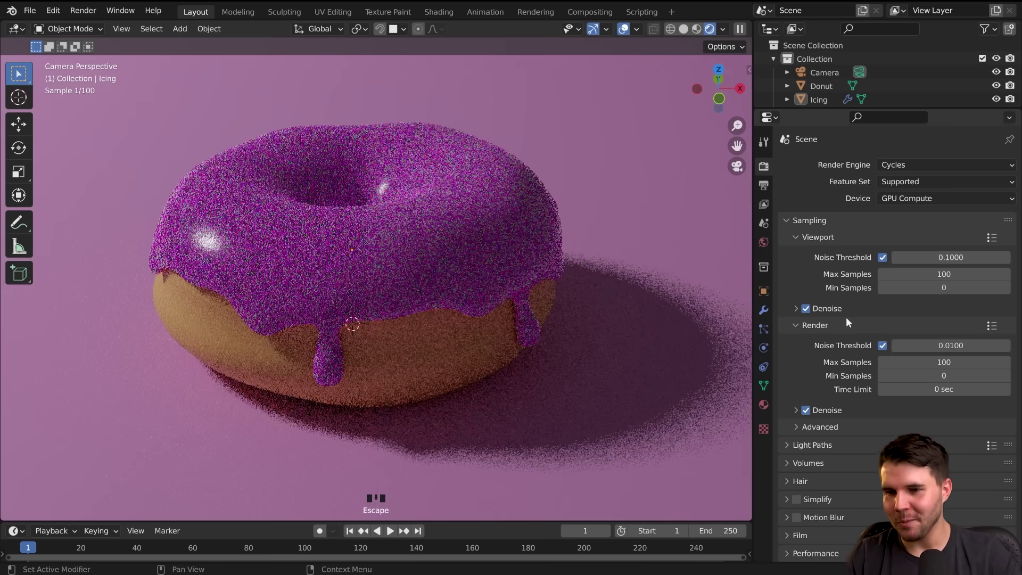
# Set the final Render Noise Threshold to 0.1.
pyautogui.doubleClick(937, 343)
pyautogui.write('0.1')
pyautogui.press('Return')
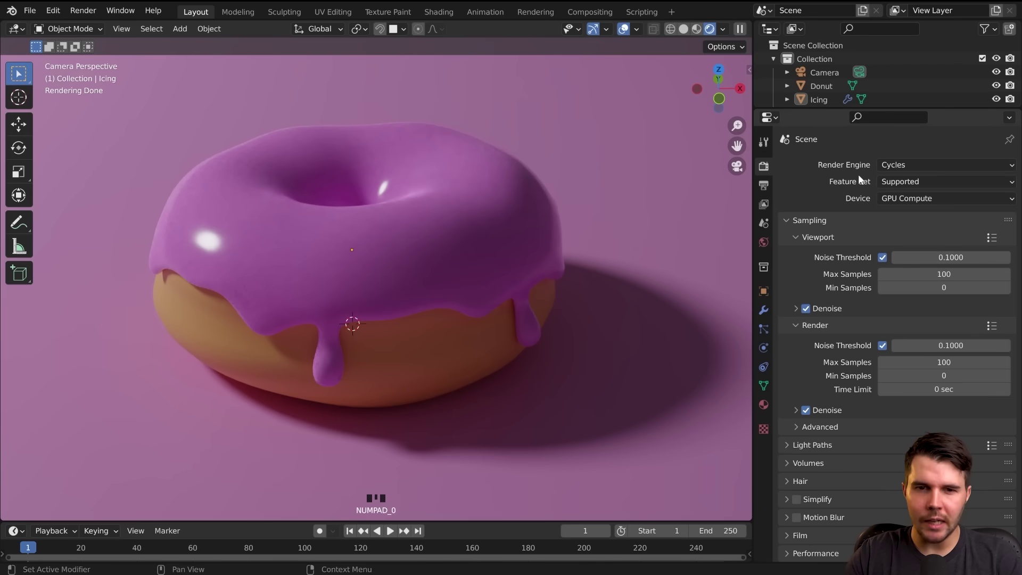
# Switch the render engine to Eevee for comparison and change it back to Cycles.
pyautogui.click(897, 165)
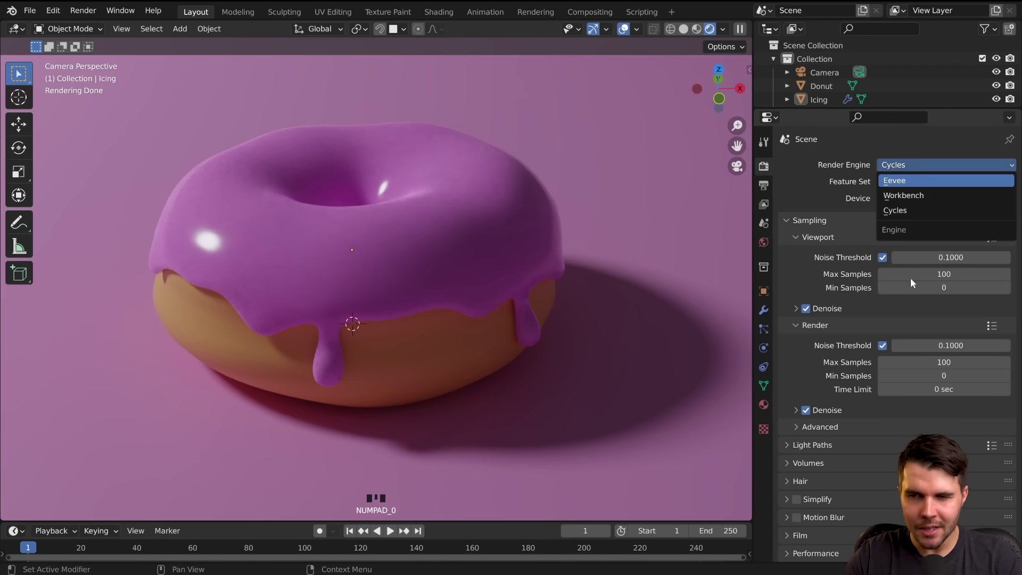
pyautogui.click(916, 180)
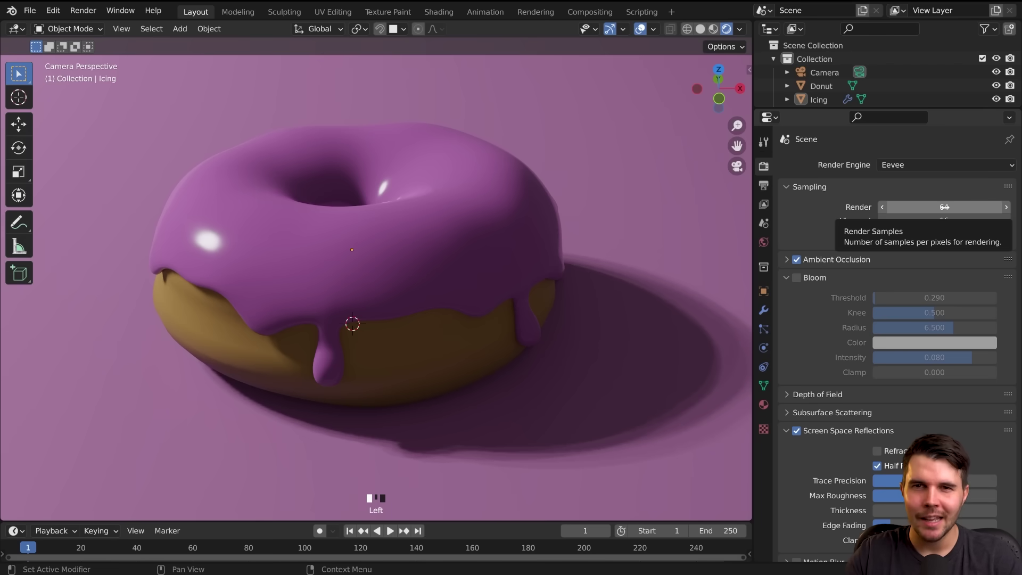
pyautogui.click(908, 165)
pyautogui.click(901, 209)
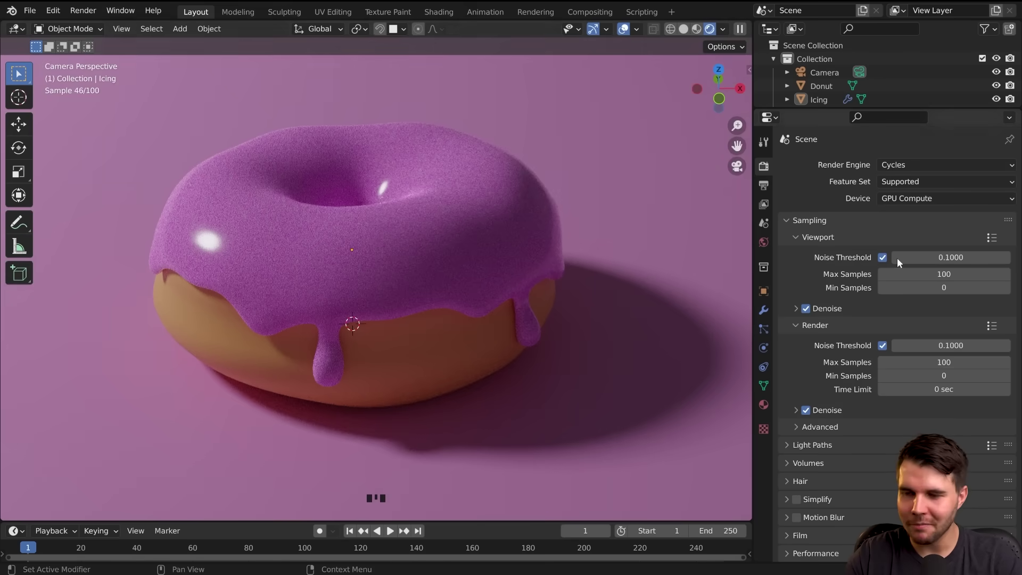
# Disable denoising for the viewport and set the viewport Max Samples to 0.
pyautogui.click(823, 238)
pyautogui.click(846, 240)
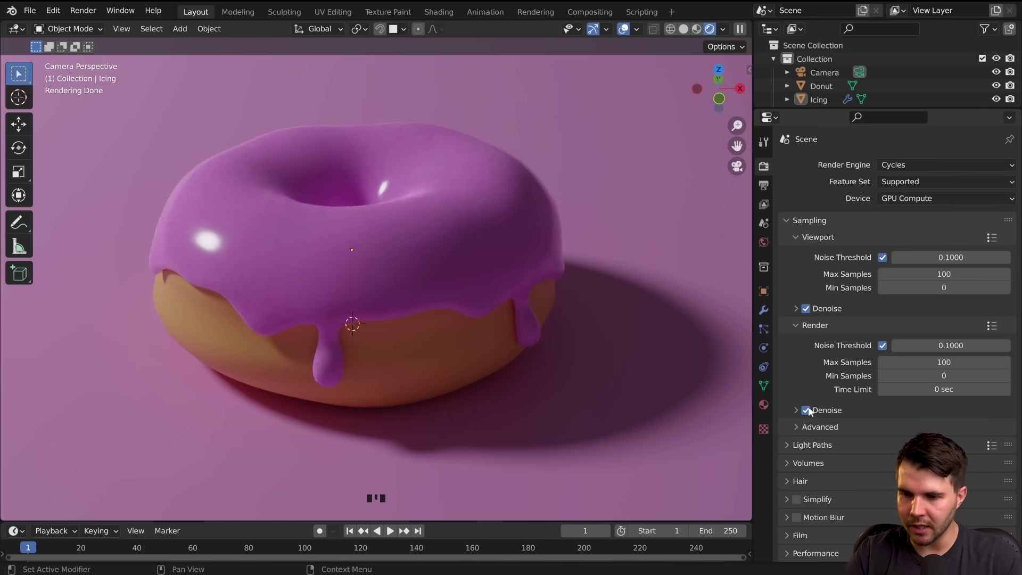
pyautogui.click(806, 308)
pyautogui.doubleClick(905, 273)
pyautogui.write('0')
pyautogui.press('Return')
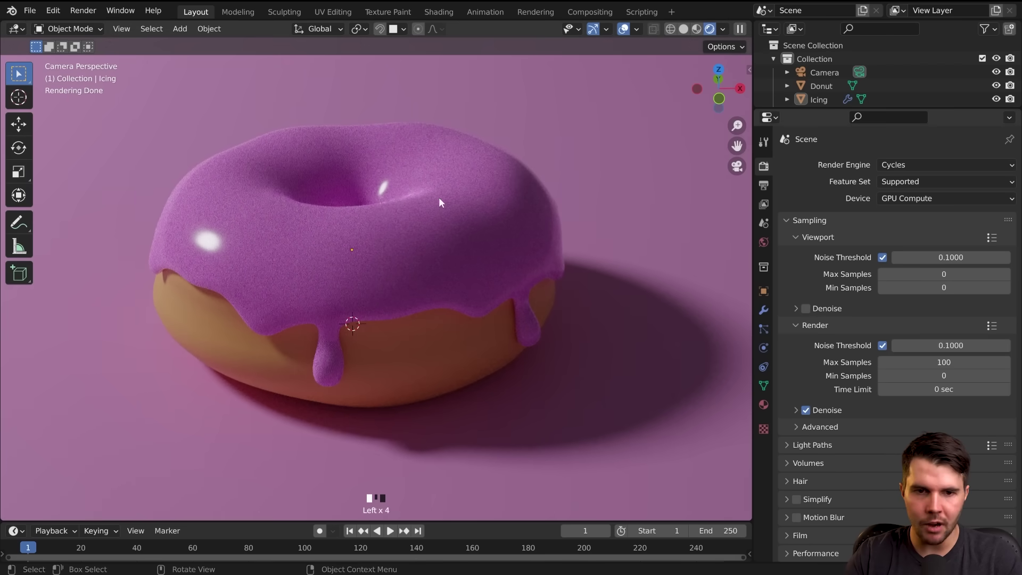
# Turn off the viewport Noise Threshold to watch the icing keep sampling, and turn it back on.
pyautogui.scroll(2, 377, 201)
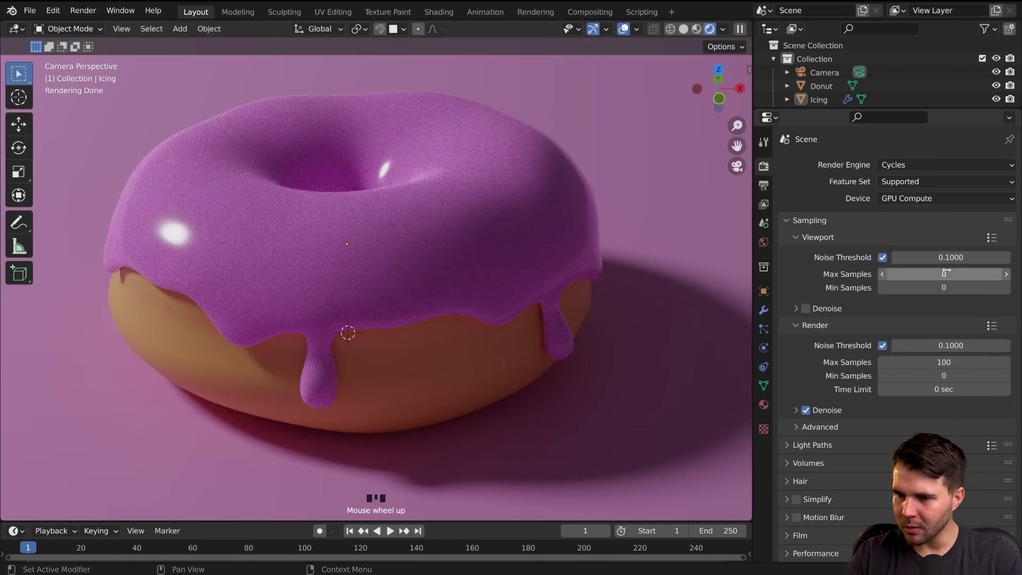
pyautogui.click(882, 257)
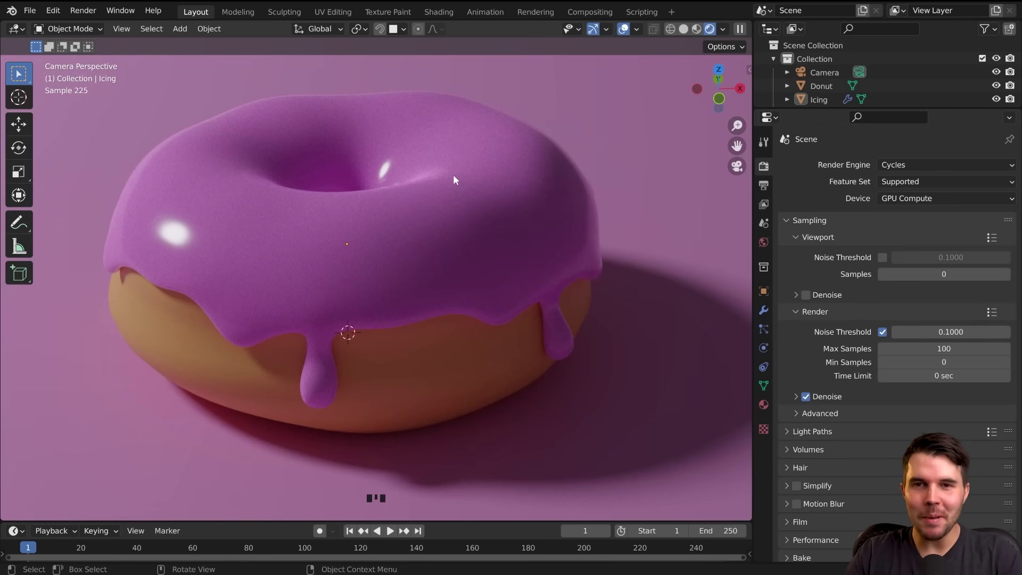
pyautogui.click(885, 257)
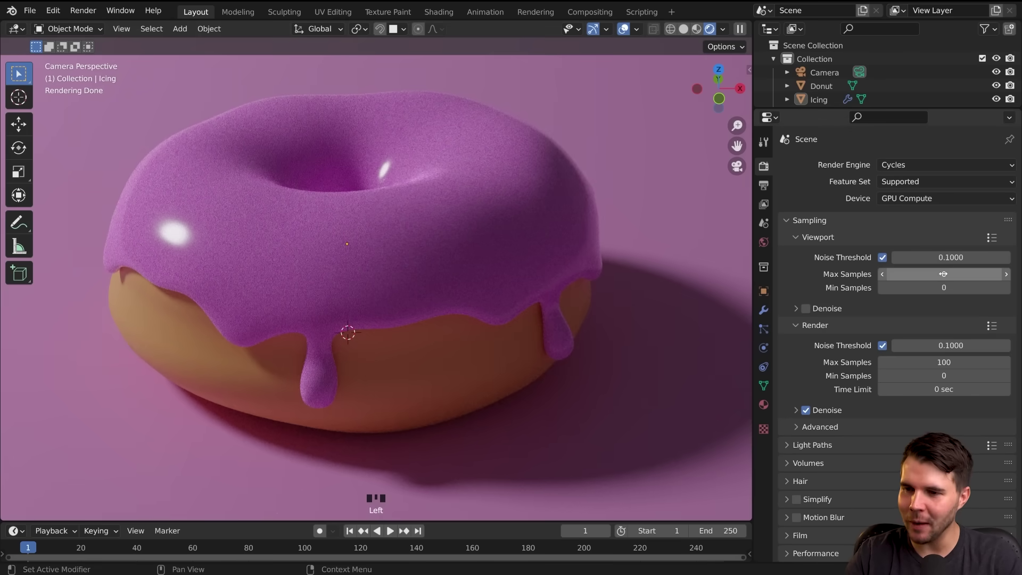
# Try higher viewport Max Samples up to 339 and set the value to 100.
pyautogui.moveTo(943, 274); pyautogui.dragTo(973, 274)
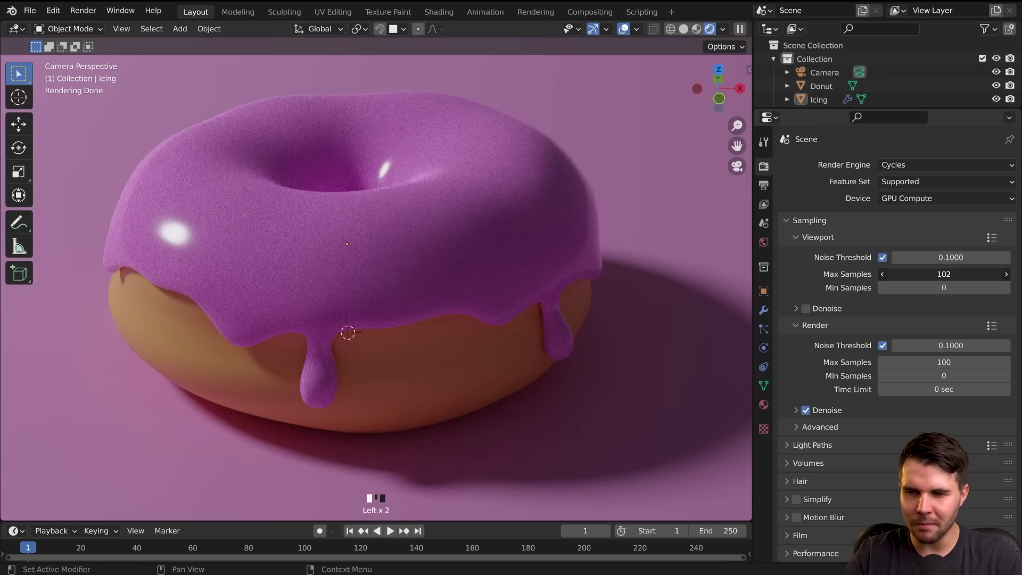
pyautogui.moveTo(944, 274); pyautogui.dragTo(950, 274)
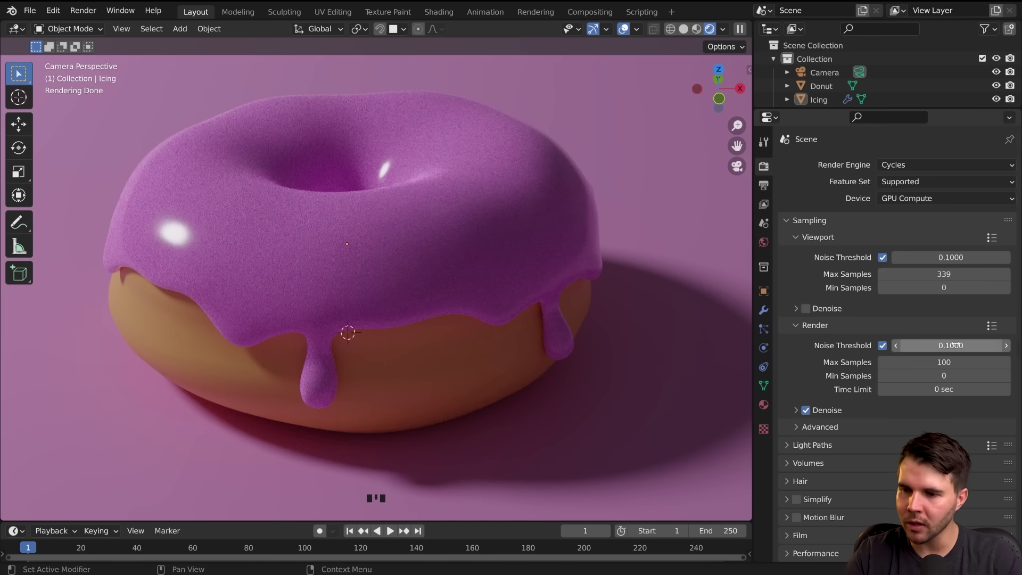
pyautogui.moveTo(957, 276); pyautogui.dragTo(905, 275)
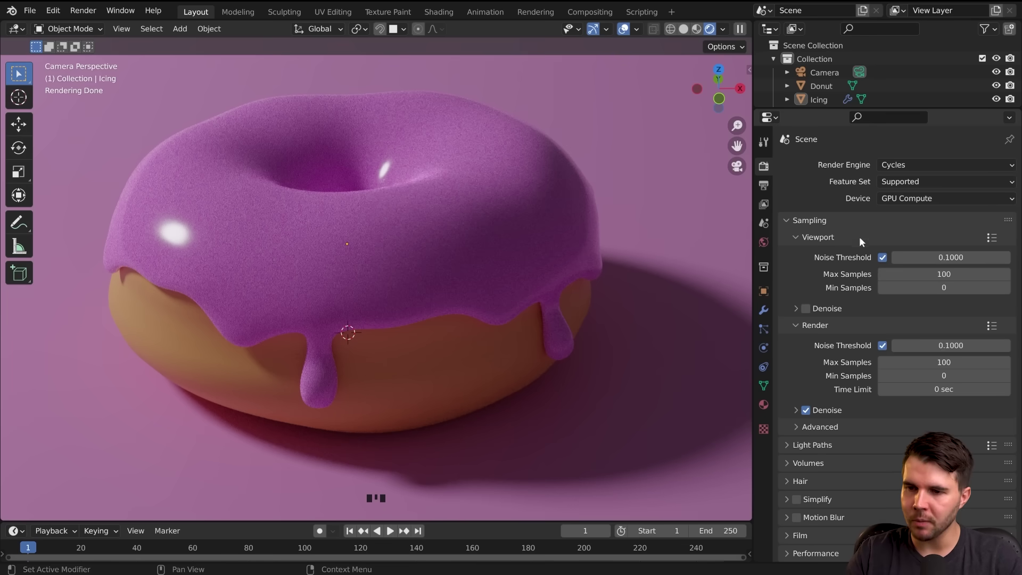
# Collapse the Viewport sampling settings and raise the final Render Max Samples to 166.
pyautogui.click(835, 236)
pyautogui.moveTo(932, 292); pyautogui.dragTo(935, 292)
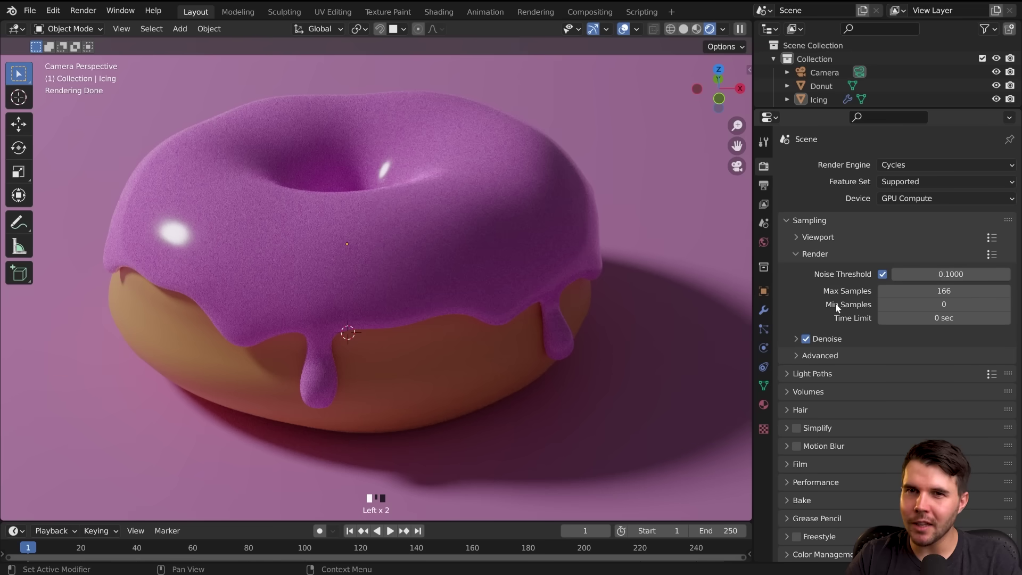
# Try a final Render Noise Threshold of 0, restore it to 0.1, and switch the threshold off and on again.
pyautogui.click(932, 277)
pyautogui.write('0')
pyautogui.press('Return')
pyautogui.scroll(1, 562, 346)
pyautogui.scroll(1, 561, 344)
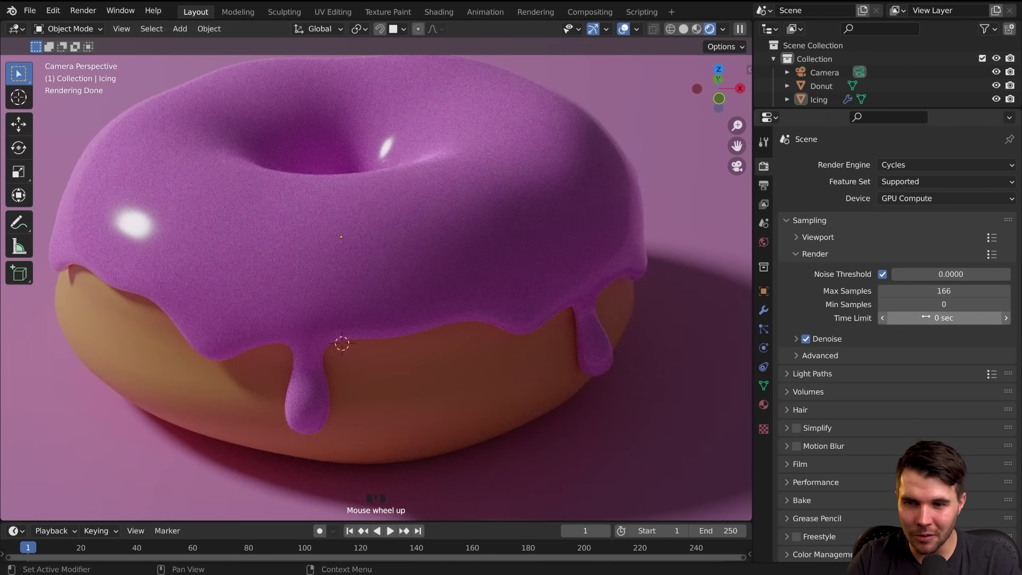
pyautogui.click(933, 273)
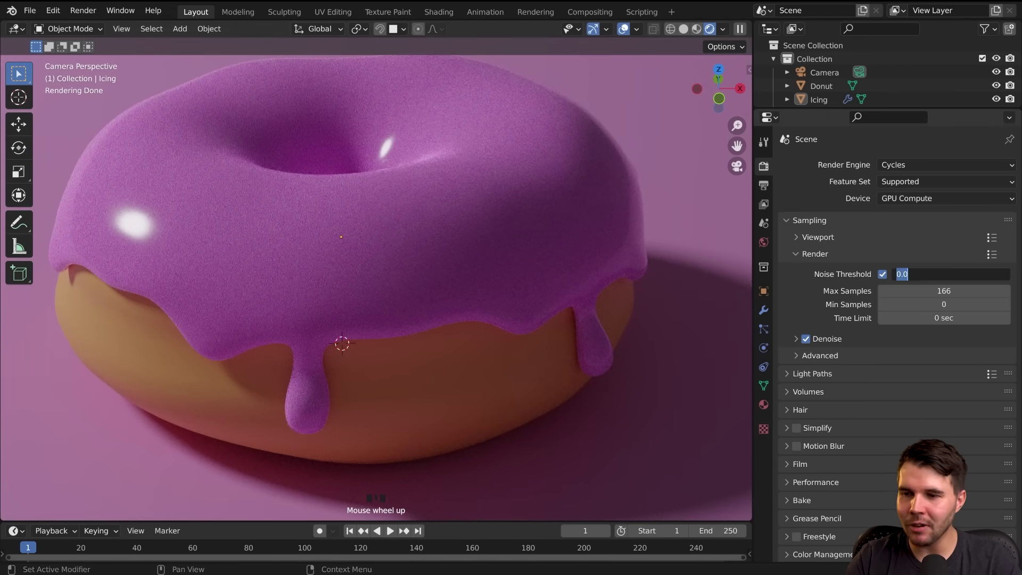
pyautogui.write('0.1')
pyautogui.press('Return')
pyautogui.scroll(-1, 487, 280)
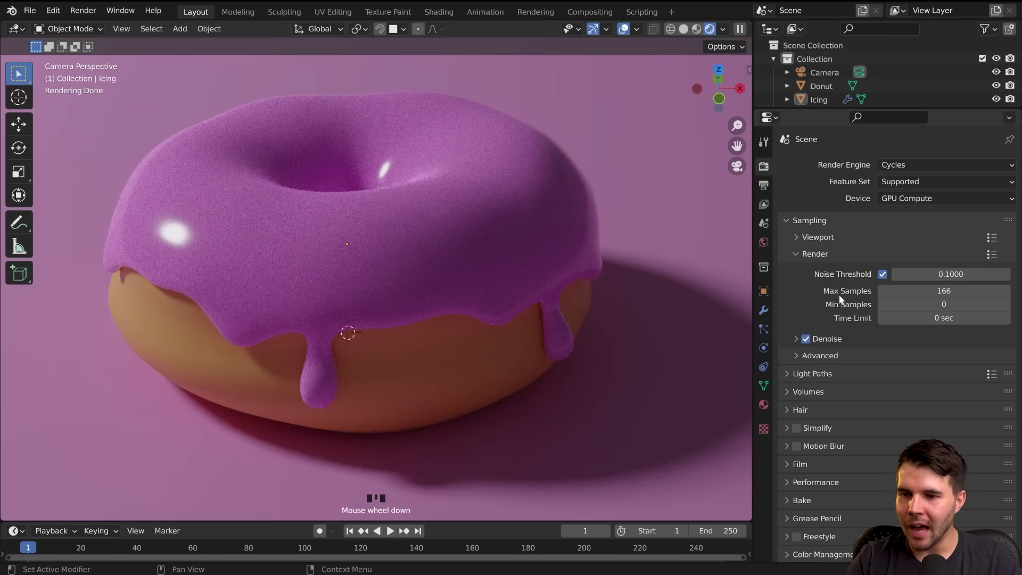
pyautogui.click(885, 273)
pyautogui.click(884, 272)
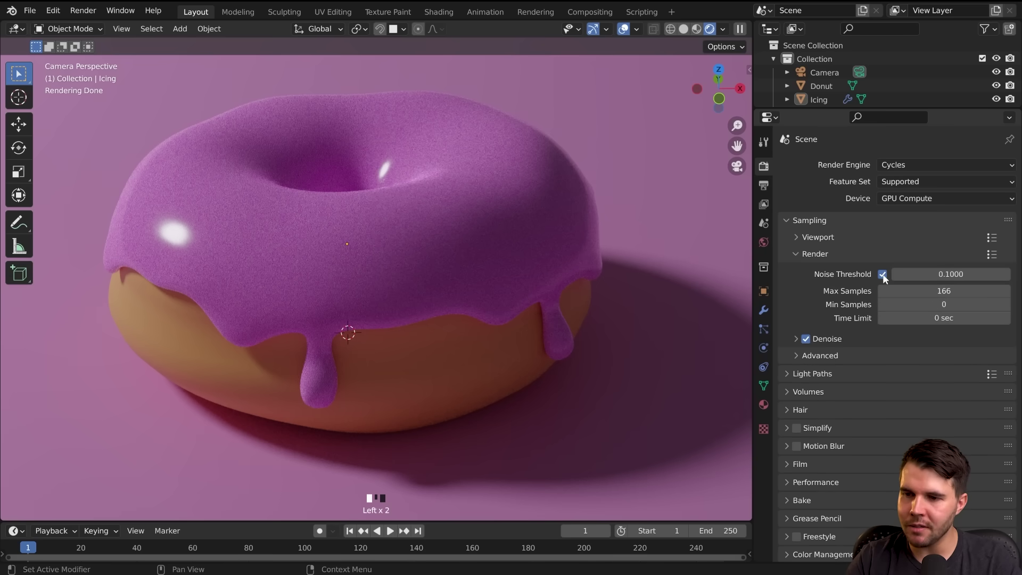
# Try 15 as the final Render Min Samples and reset the value to 0.
pyautogui.scroll(2, 538, 270)
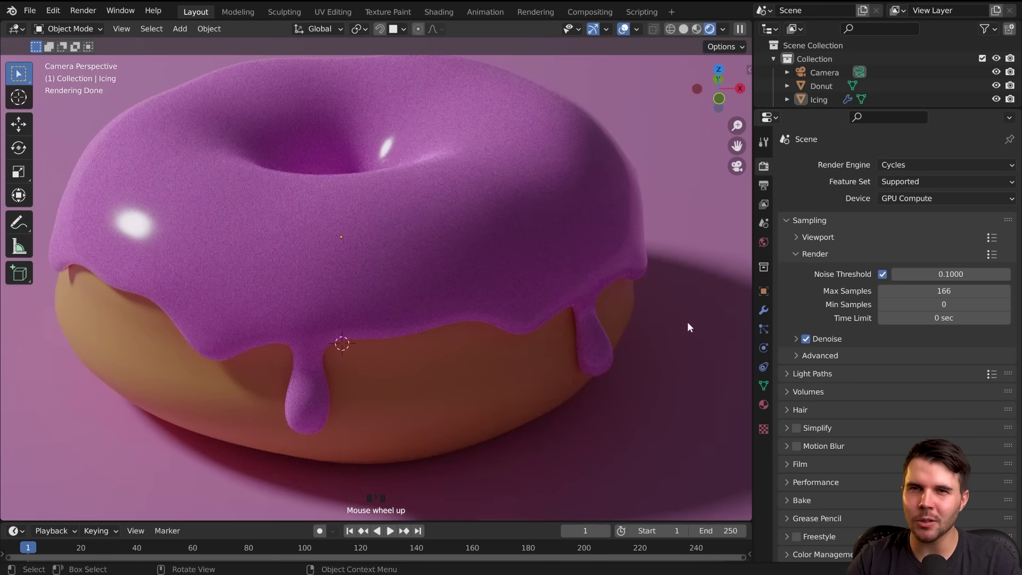
pyautogui.click(952, 305)
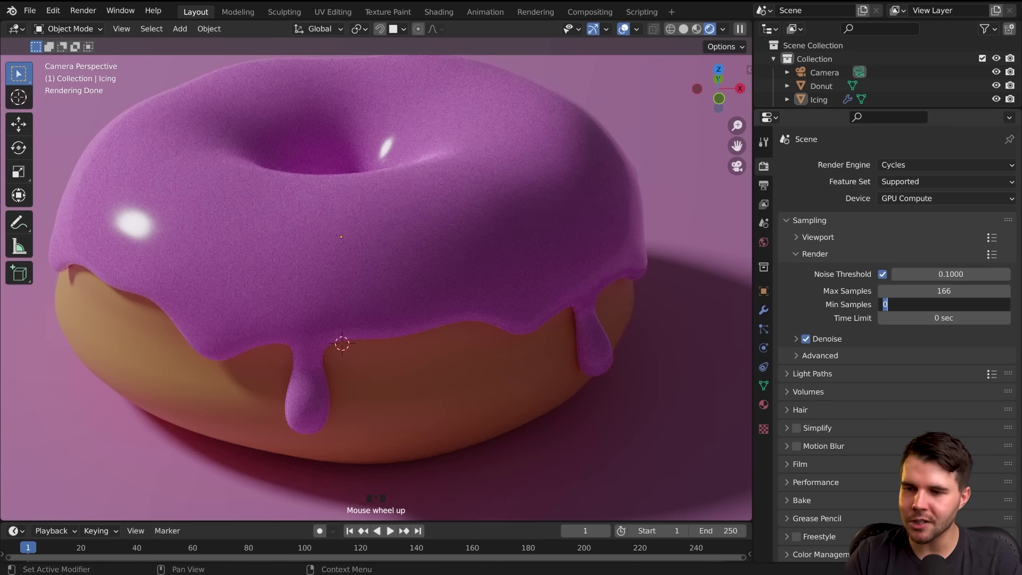
pyautogui.write('15')
pyautogui.press('Return')
pyautogui.scroll(-1, 373, 312)
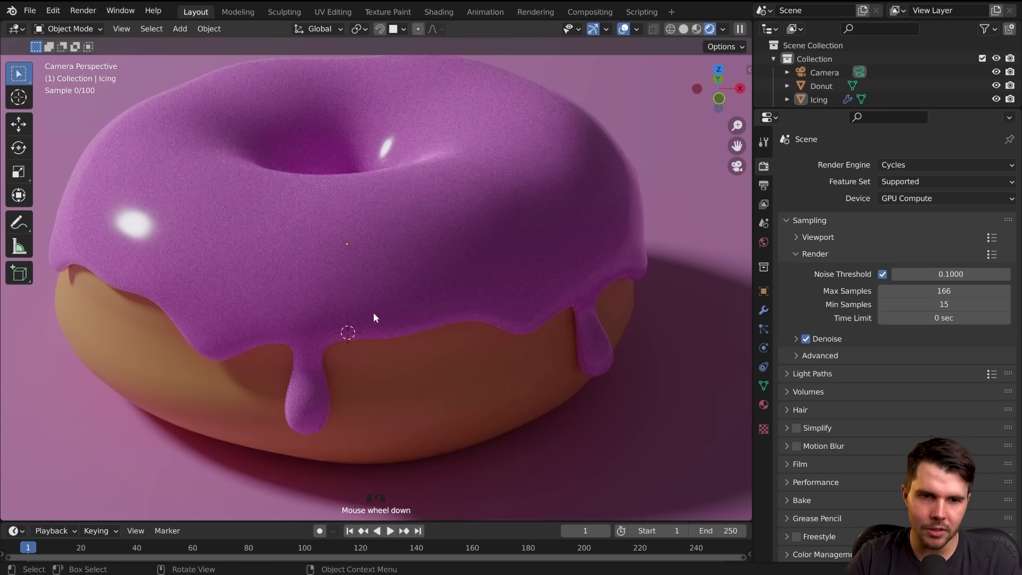
pyautogui.click(932, 304)
pyautogui.write('0')
pyautogui.press('Return')
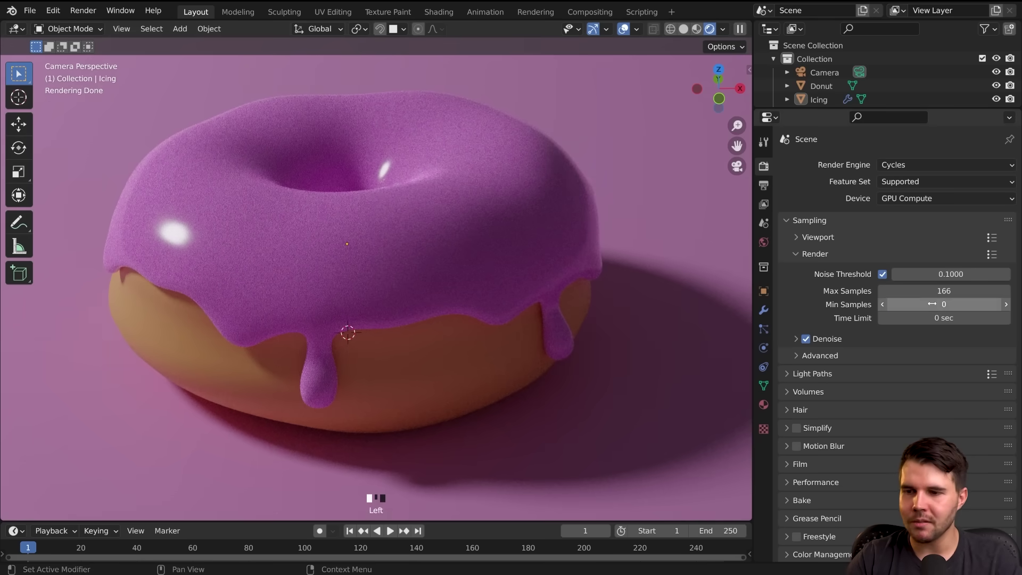
# Turn off the final Render Noise Threshold and raise the fixed sample count to about 600.
pyautogui.click(883, 274)
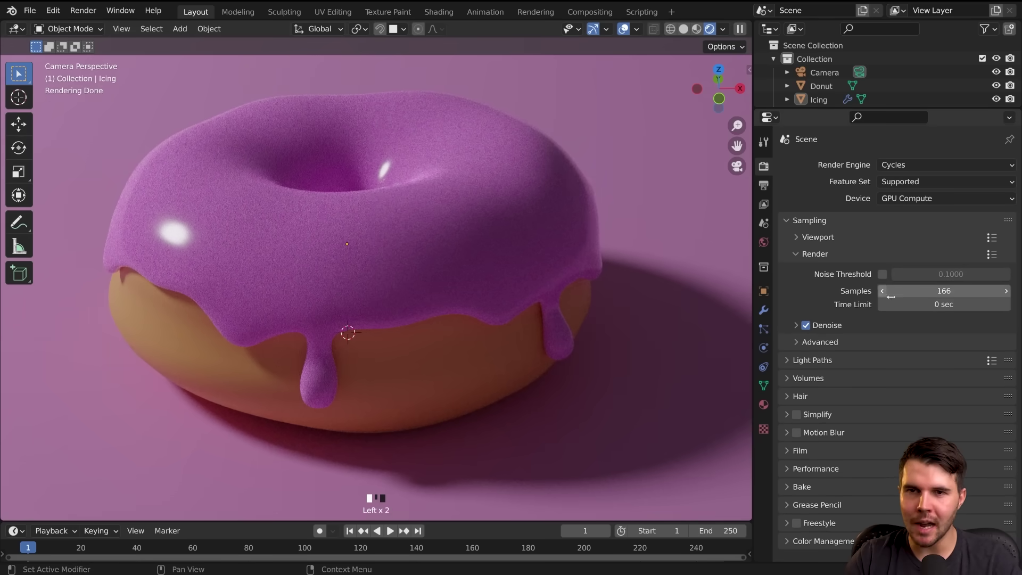
pyautogui.moveTo(968, 290); pyautogui.dragTo(1005, 290)
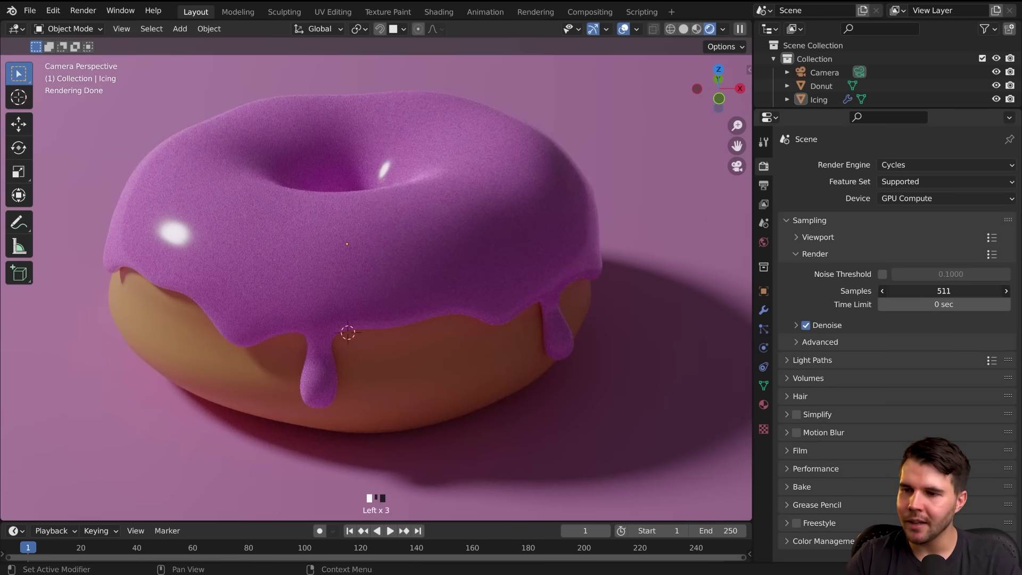
pyautogui.click(953, 290)
pyautogui.press('Return')
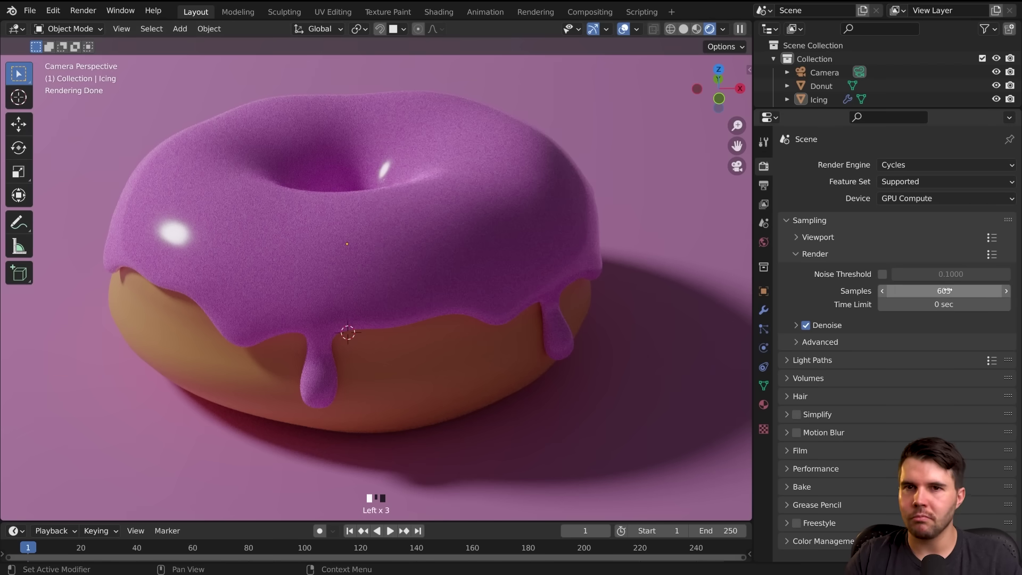
# Re-enable the final Render Noise Threshold and set its Max Samples to 100.
pyautogui.click(882, 274)
pyautogui.doubleClick(945, 291)
pyautogui.write('100')
pyautogui.press('Return')
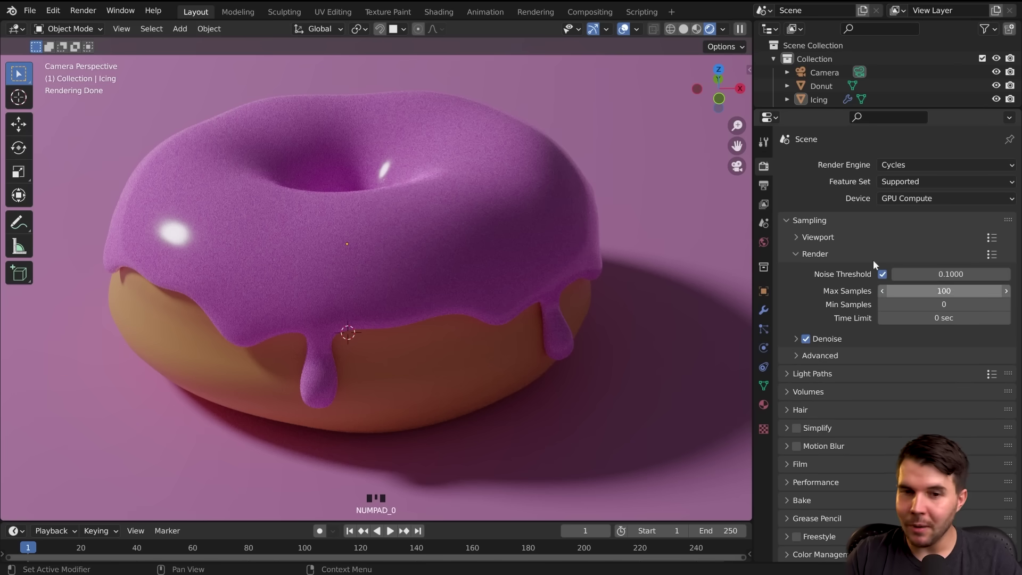
# Try 200 as the final Render Max Samples and set the value back to 100.
pyautogui.scroll(-2, 457, 189)
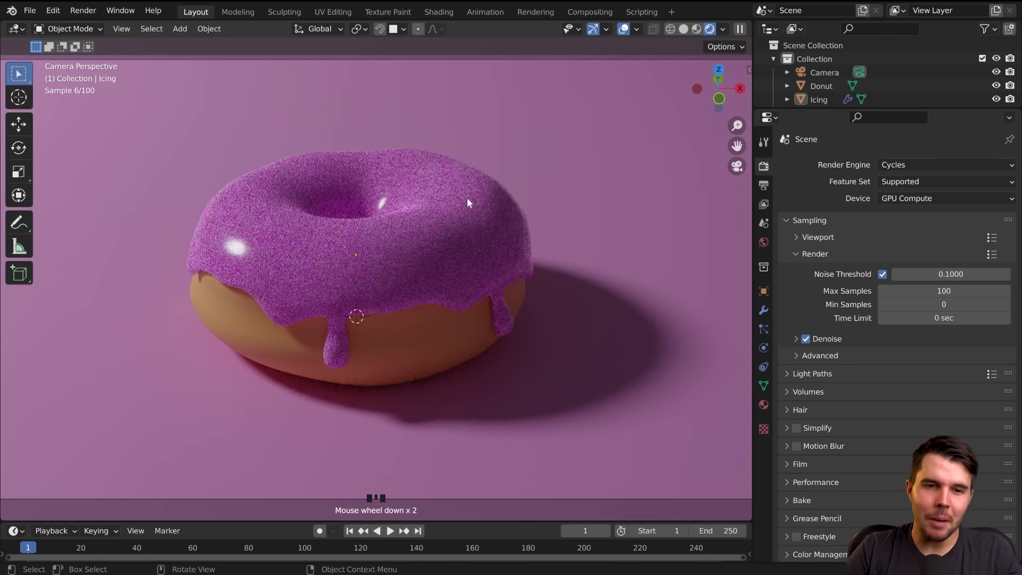
pyautogui.doubleClick(943, 291)
pyautogui.write('200')
pyautogui.press('Return')
pyautogui.press('KP_0')
pyautogui.scroll(2, 508, 257)
pyautogui.doubleClick(943, 292)
pyautogui.write('100')
pyautogui.press('Return')
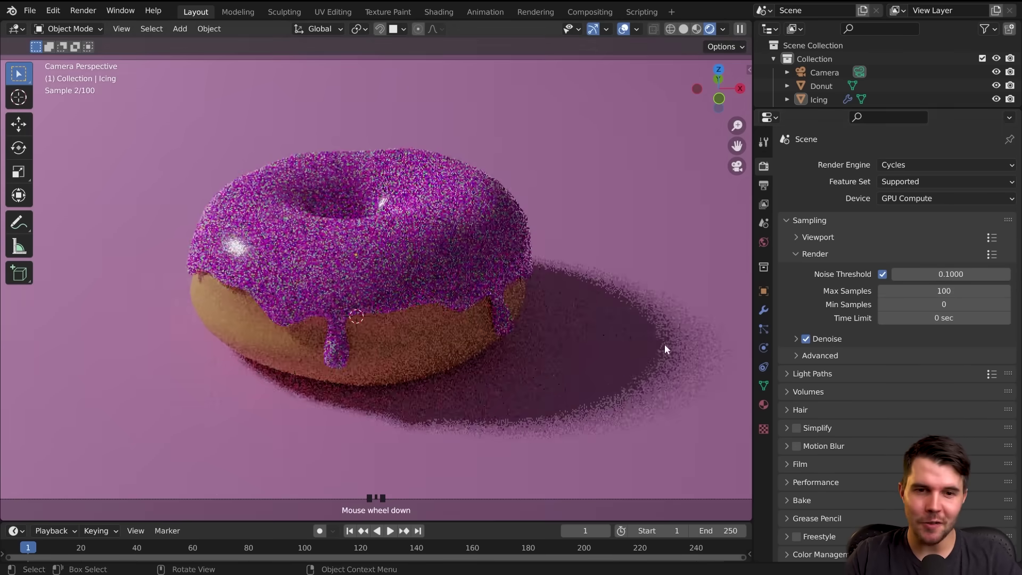
# Set the render Time Limit to 2 seconds, render the image and inspect the donut.
pyautogui.click(942, 318)
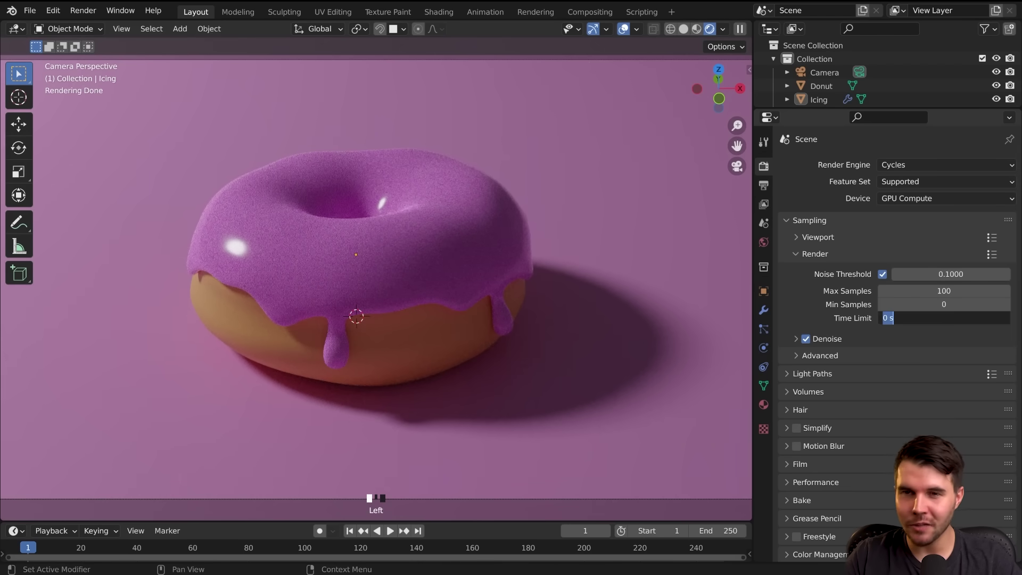
pyautogui.write('2')
pyautogui.press('Return')
pyautogui.press('F12')
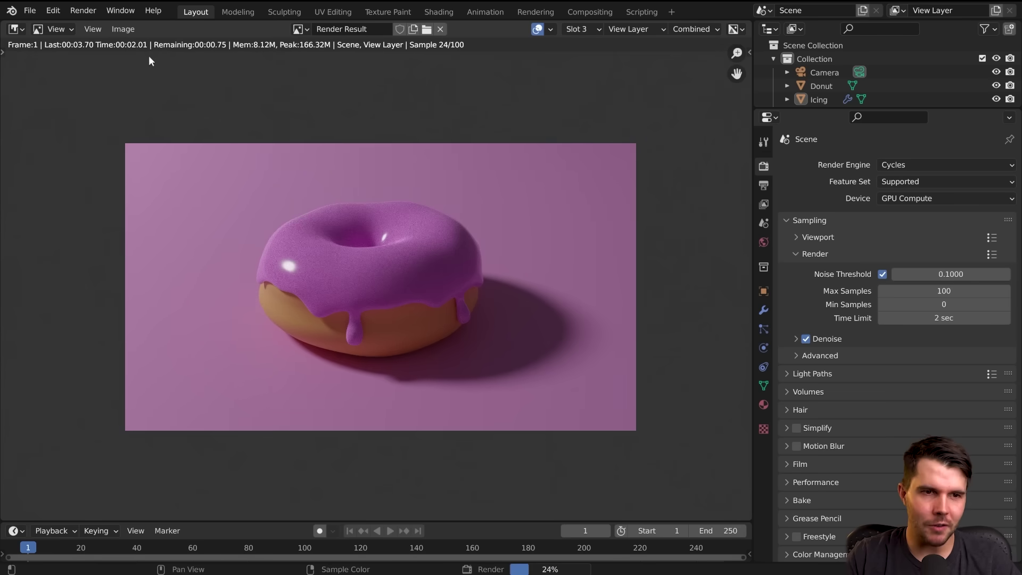
pyautogui.scroll(2, 375, 246)
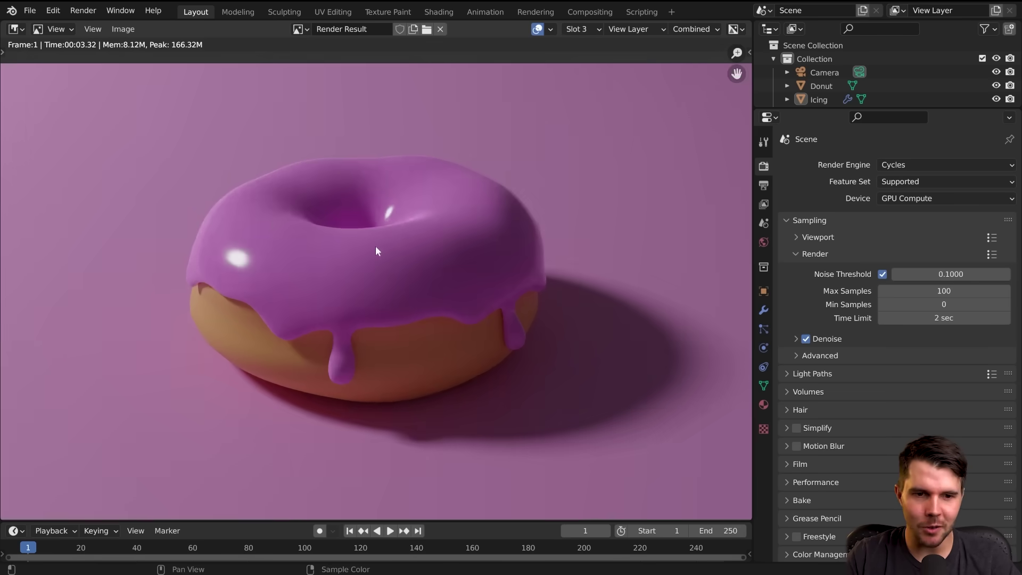
pyautogui.scroll(-1, 270, 219)
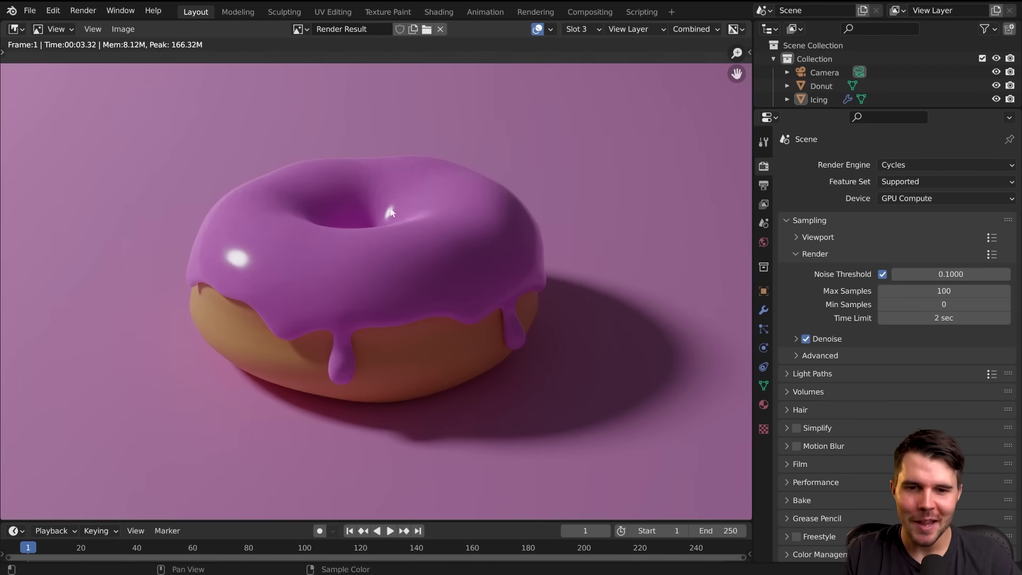
# Reduce the render Time Limit to 1 second, render the image again and inspect the result.
pyautogui.press('Escape')
pyautogui.click(942, 318)
pyautogui.write('1')
pyautogui.press('Return')
pyautogui.click(942, 318)
pyautogui.click(915, 342)
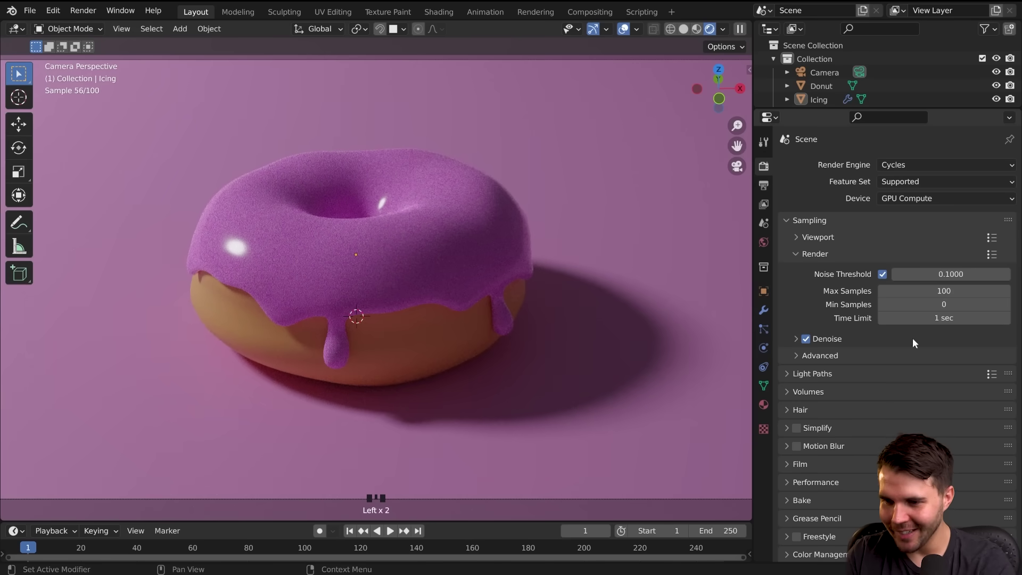
pyautogui.press('F12')
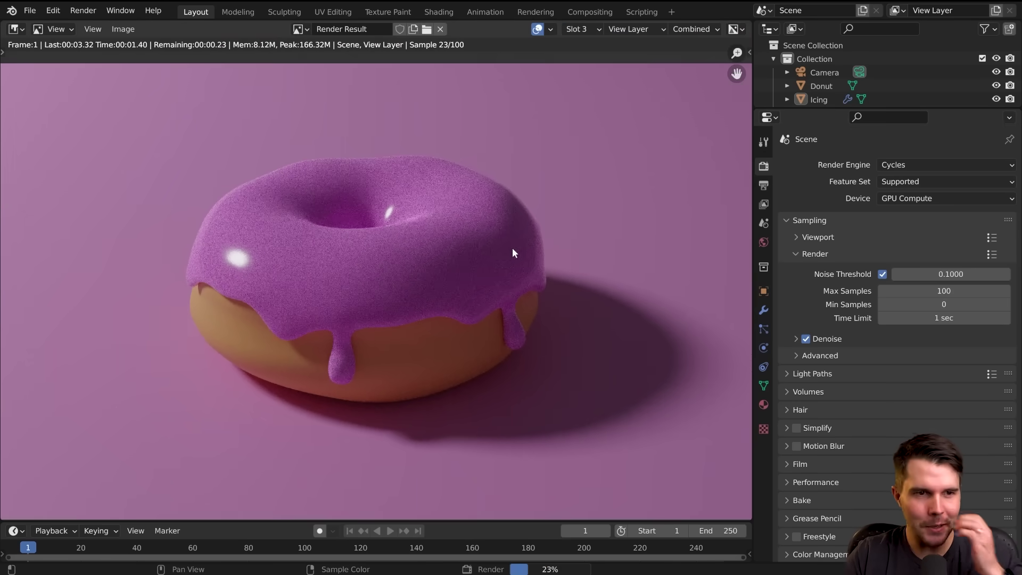
pyautogui.scroll(-1, 445, 273)
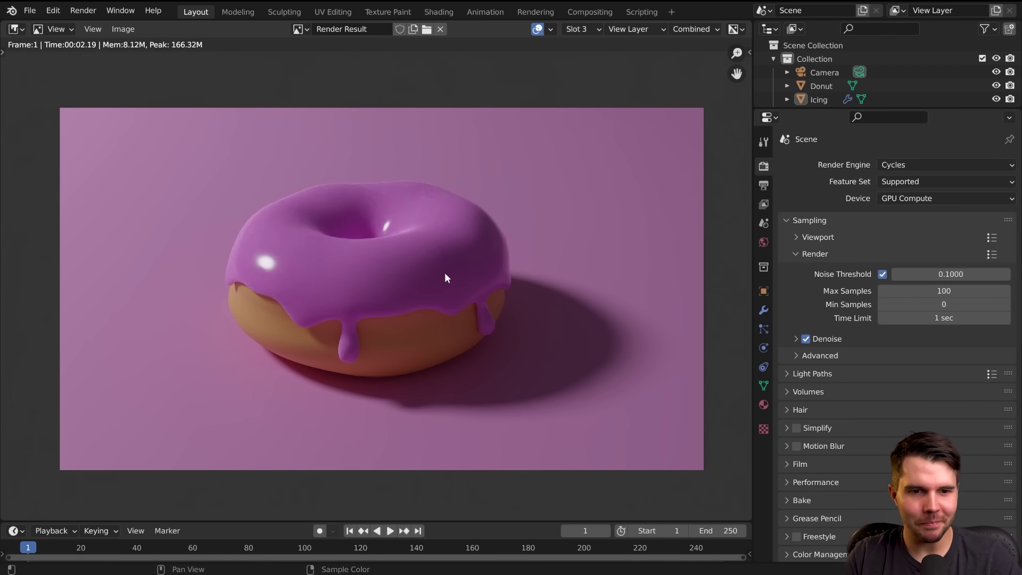
# Close the render result and set the final render Time Limit to 0 seconds.
pyautogui.press('Escape')
pyautogui.click(931, 318)
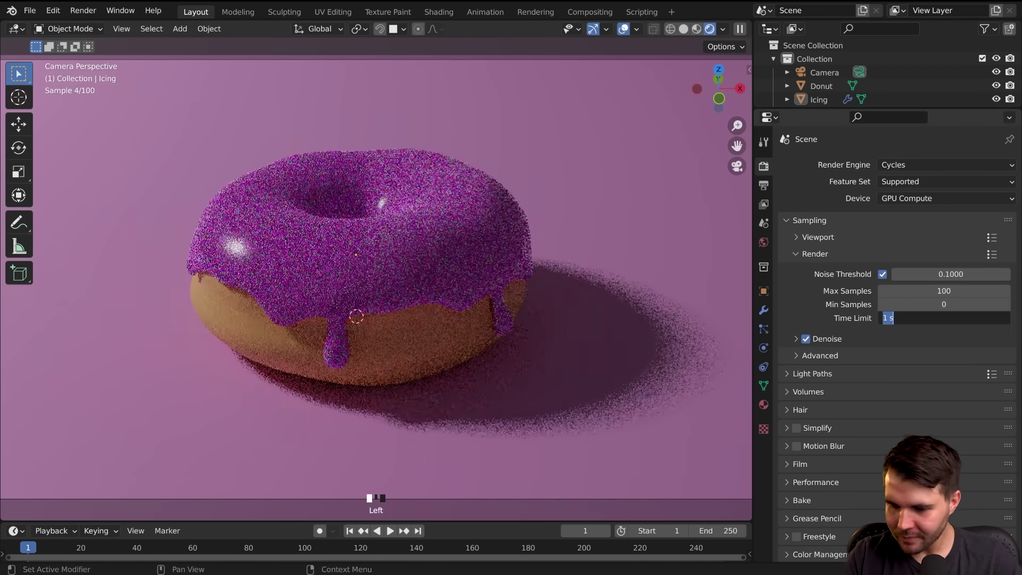
pyautogui.write('0')
pyautogui.press('Return')
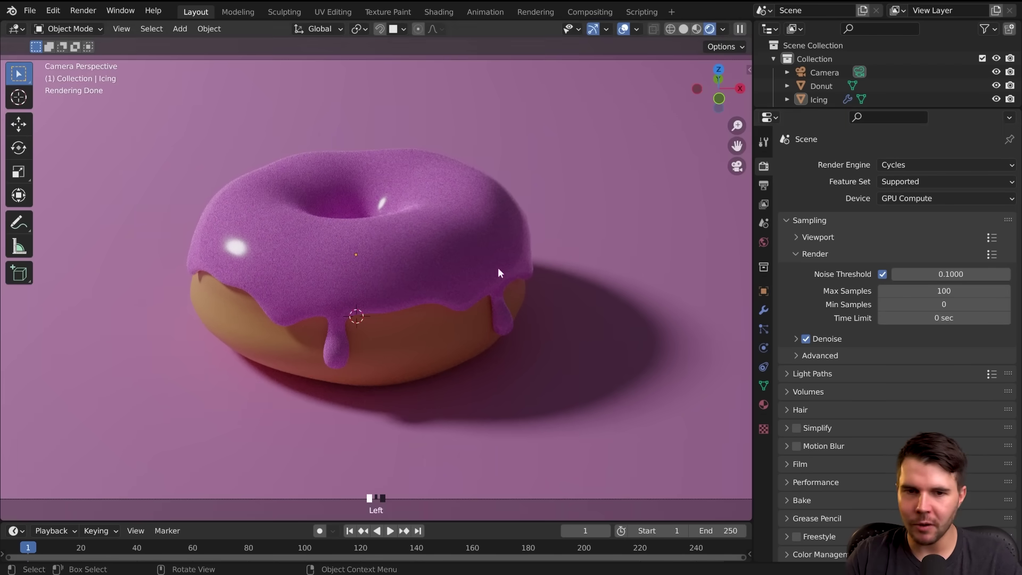
# Switch the viewport to Material Preview shading and check the available render engines, keeping Cycles and the camera view.
pyautogui.scroll(-2, 497, 282)
pyautogui.scroll(1, 497, 282)
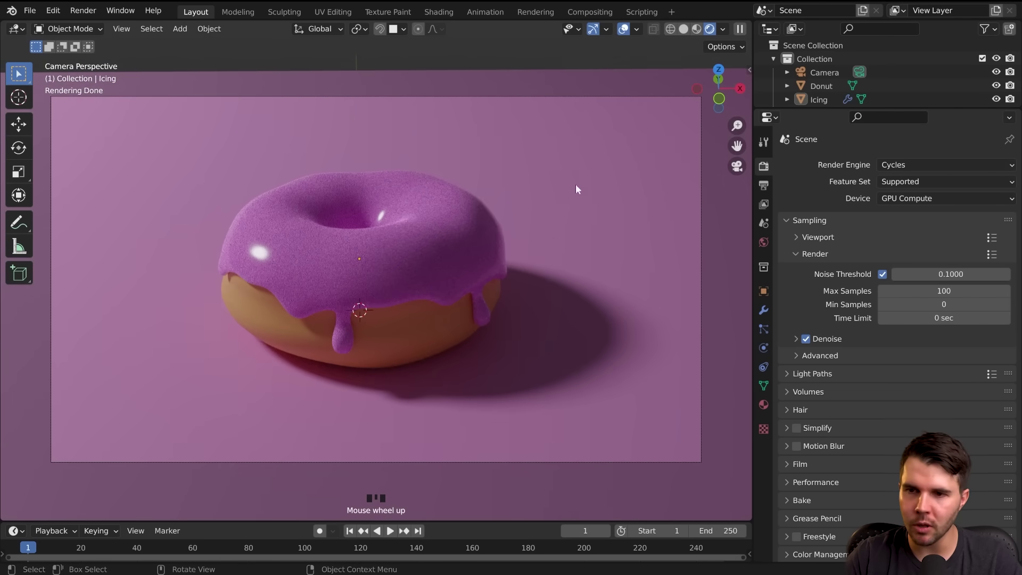
pyautogui.click(695, 30)
pyautogui.moveTo(576, 160)
pyautogui.mouseDown(button='middle')
pyautogui.moveTo(525, 197)
pyautogui.moveTo(473, 213)
pyautogui.moveTo(383, 198)
pyautogui.moveTo(476, 176)
pyautogui.moveTo(490, 210)
pyautogui.moveTo(503, 207)
pyautogui.mouseUp(button='middle')
pyautogui.click(909, 167)
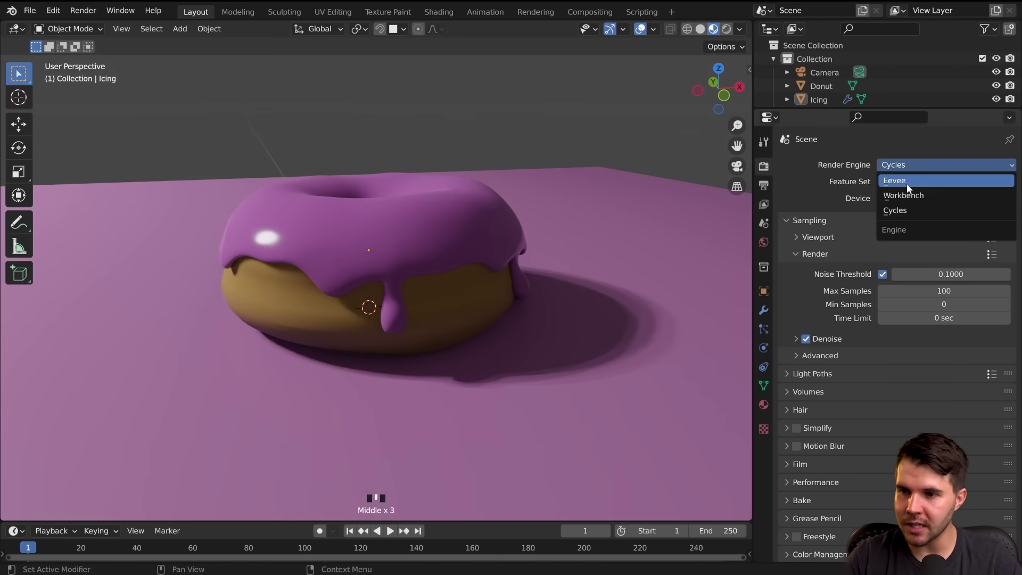
pyautogui.press('KP_0')
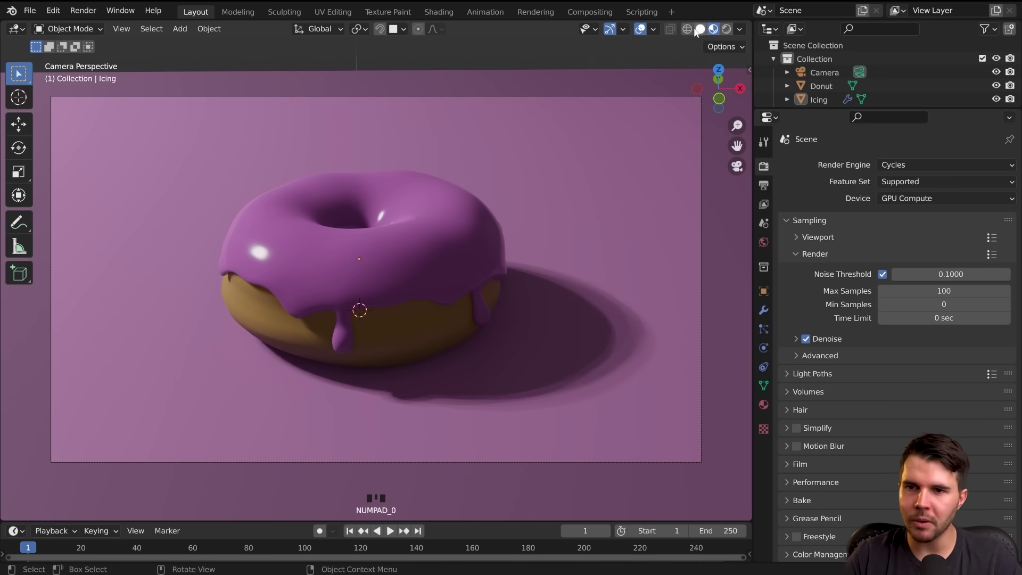
# Examine the donut's icing highlights and shadow in Material Preview, both close up from another angle and through the camera.
pyautogui.scroll(4, 404, 231)
pyautogui.moveTo(433, 173); pyautogui.dragTo(344, 192, button='middle')
pyautogui.scroll(4, 417, 201)
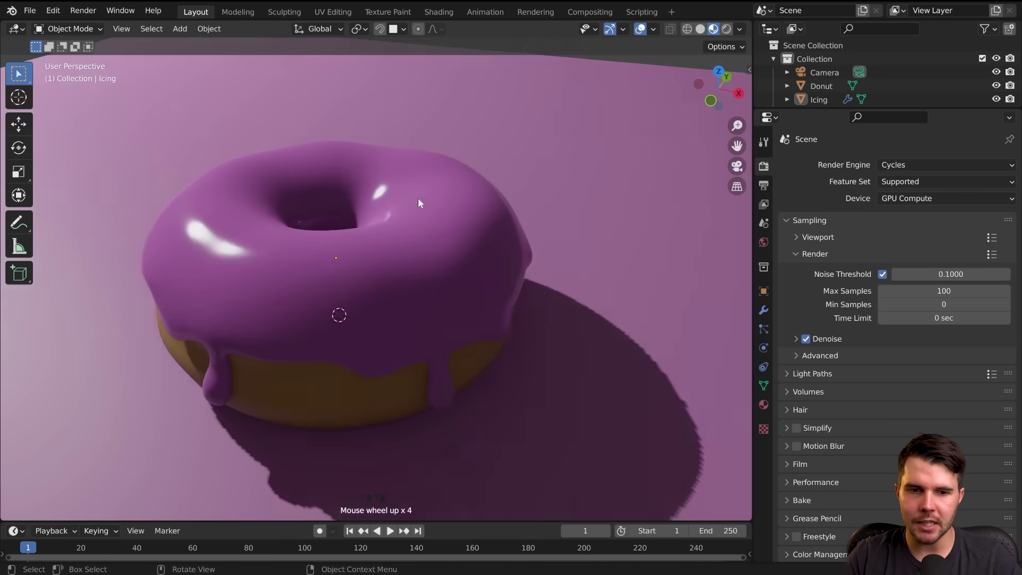
pyautogui.scroll(2, 468, 198)
pyautogui.scroll(-5, 349, 193)
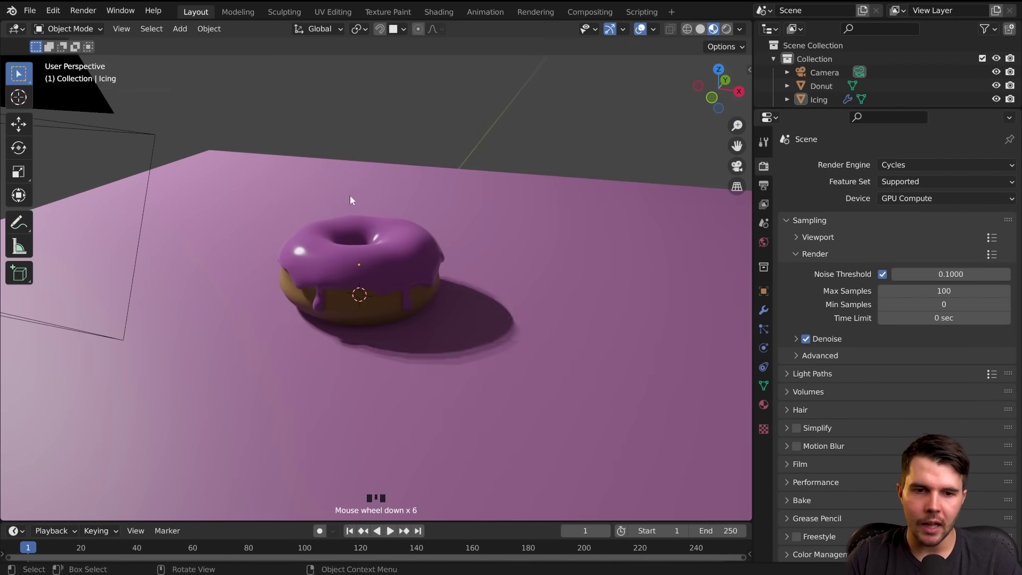
pyautogui.press('KP_0')
pyautogui.scroll(-7, 461, 307)
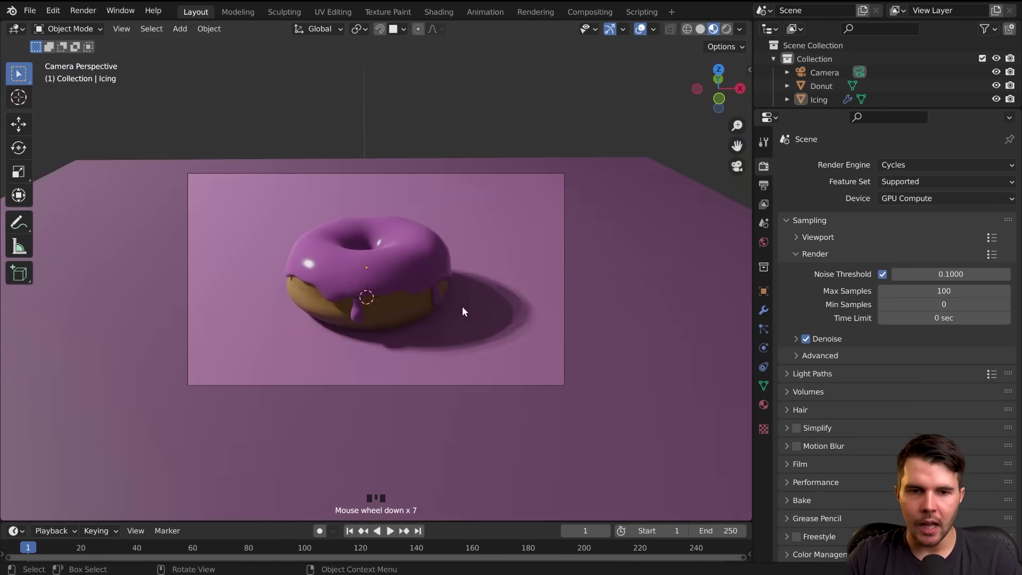
pyautogui.scroll(3, 462, 307)
pyautogui.keyDown('ctrl'); pyautogui.moveTo(464, 306); pyautogui.dragTo(466, 334, button='middle'); pyautogui.keyUp('ctrl')
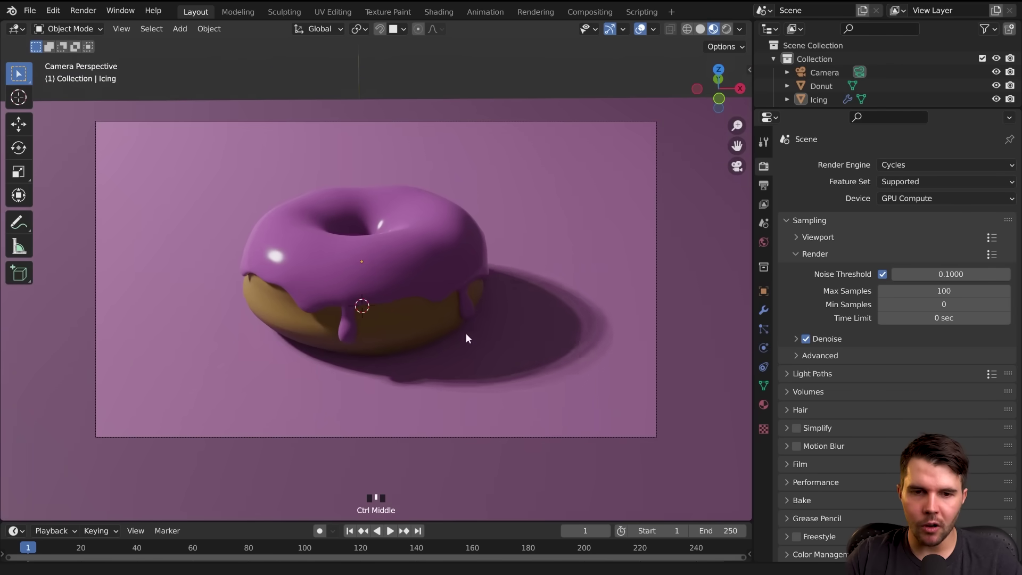
# Inspect the material settings of the icing and the donut in turn, and finish with nothing selected.
pyautogui.click(462, 264)
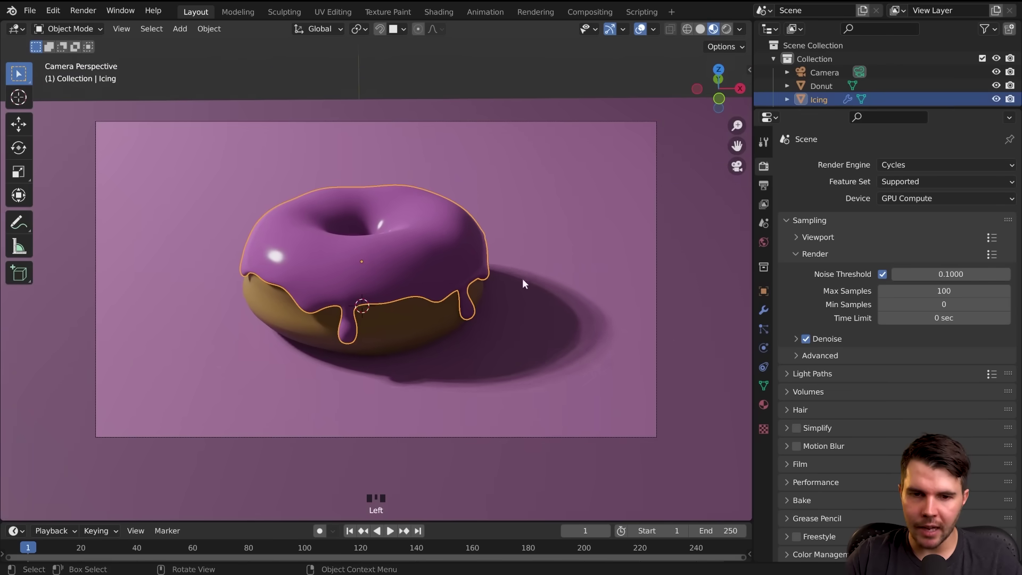
pyautogui.click(764, 404)
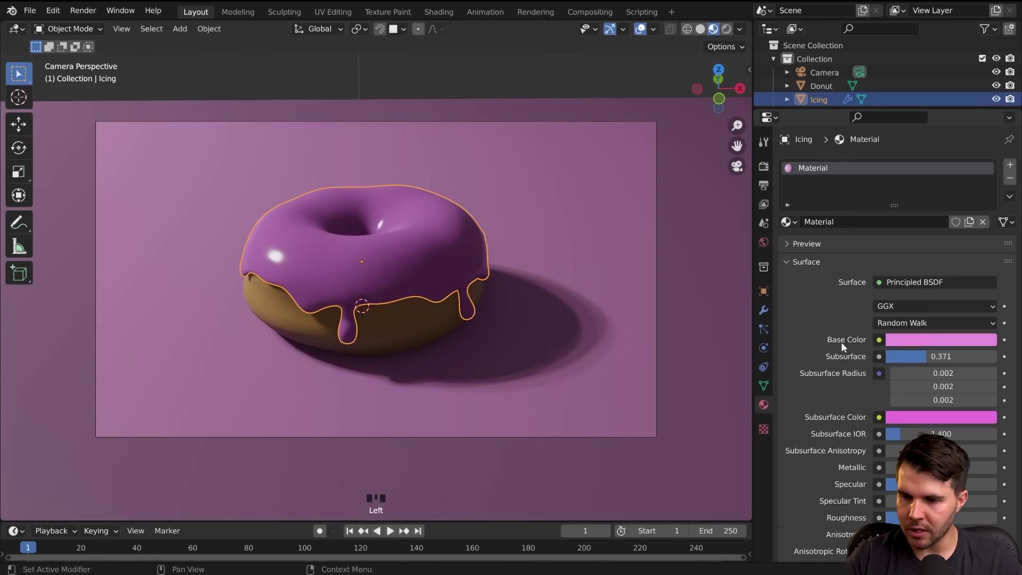
pyautogui.click(402, 321)
pyautogui.click(420, 295)
pyautogui.click(426, 302)
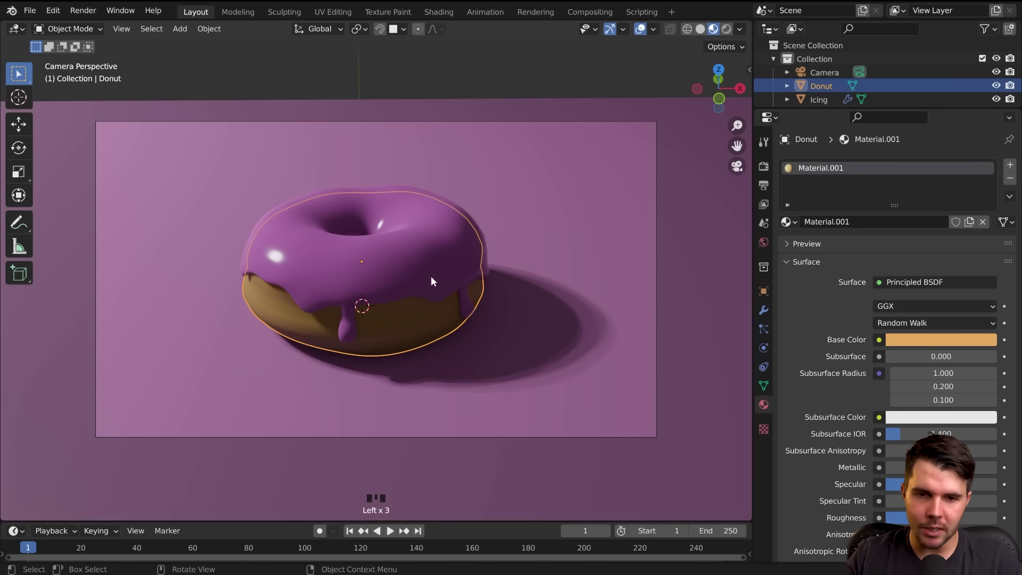
pyautogui.hotkey('alt', 'a')
pyautogui.click(422, 299)
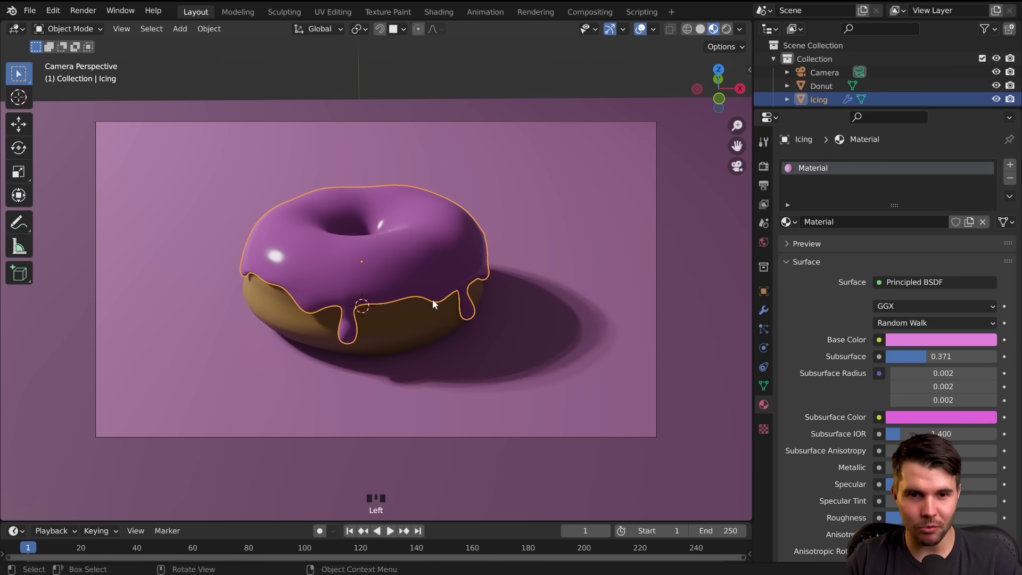
pyautogui.moveTo(407, 296); pyautogui.dragTo(464, 322, button='middle')
pyautogui.hotkey('alt', 'a')
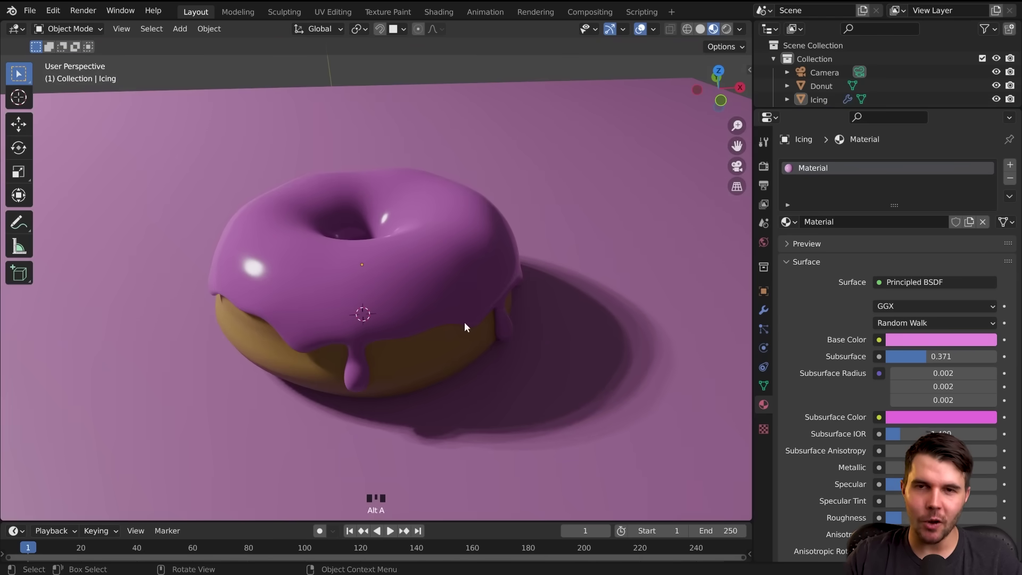